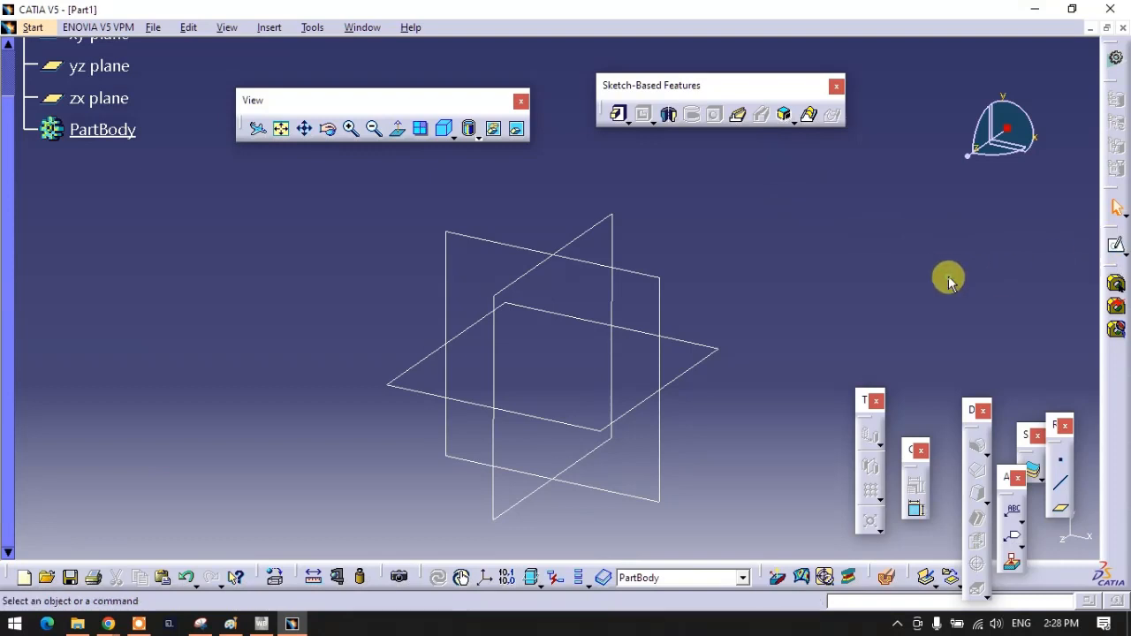
Start a sketch on the yz plane and draw a horizontal rectangle about 47 mm high just above the origin, centred on the vertical axis
{"action": "left_click", "coordinate": [1114, 249]}
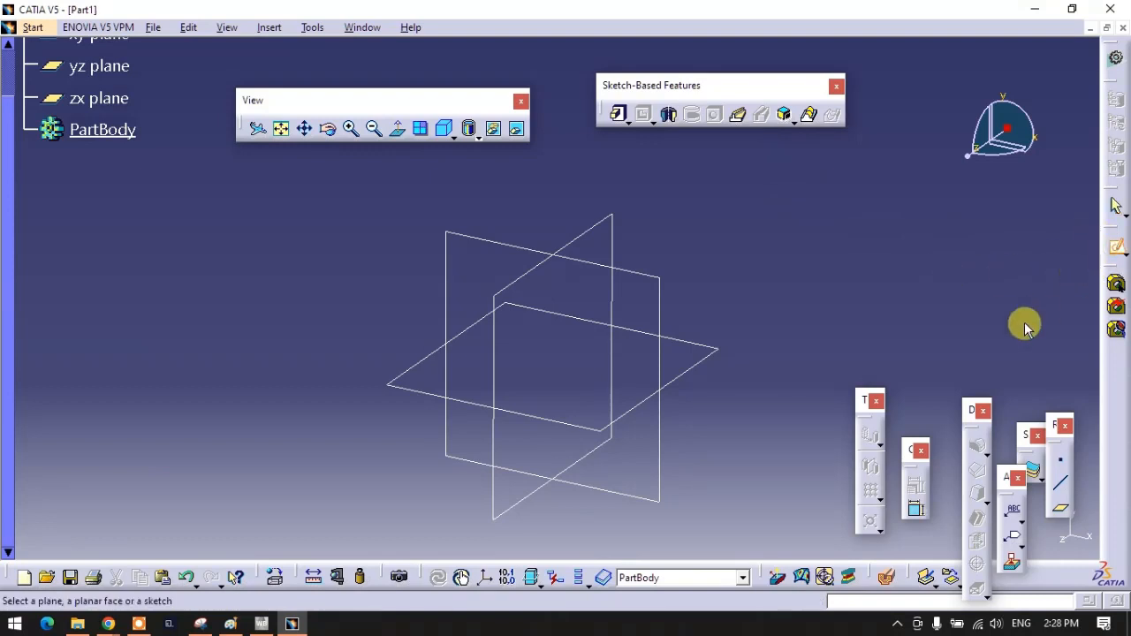
{"action": "left_click", "coordinate": [613, 221]}
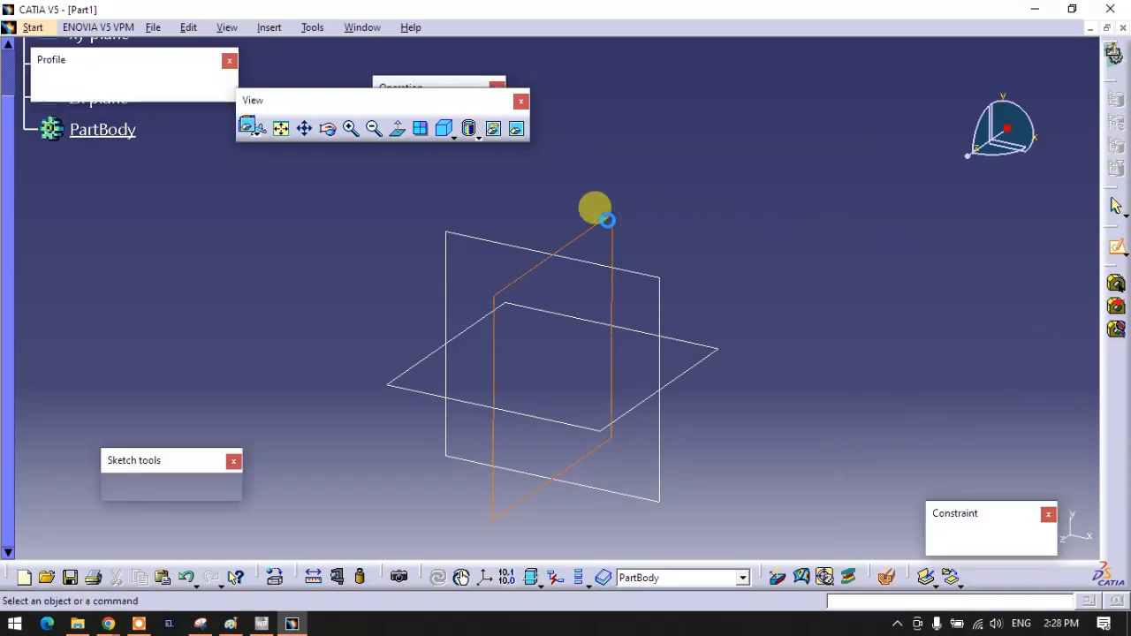
{"action": "middle_click_drag", "start_coordinate": [608, 228], "coordinate": [755, 315]}
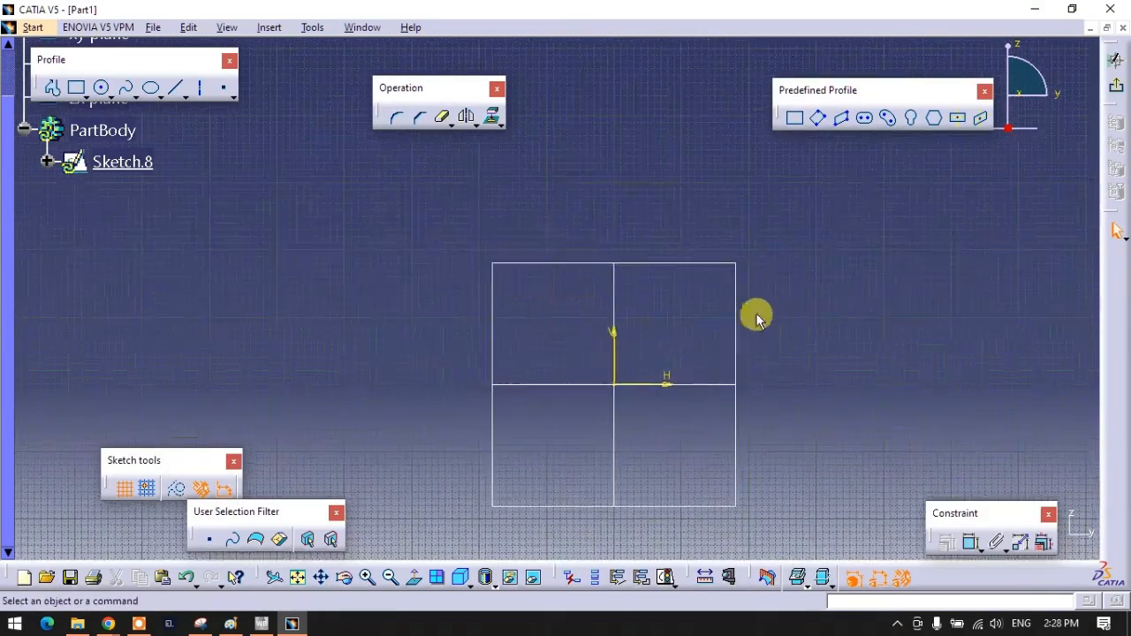
{"action": "left_click", "coordinate": [795, 116]}
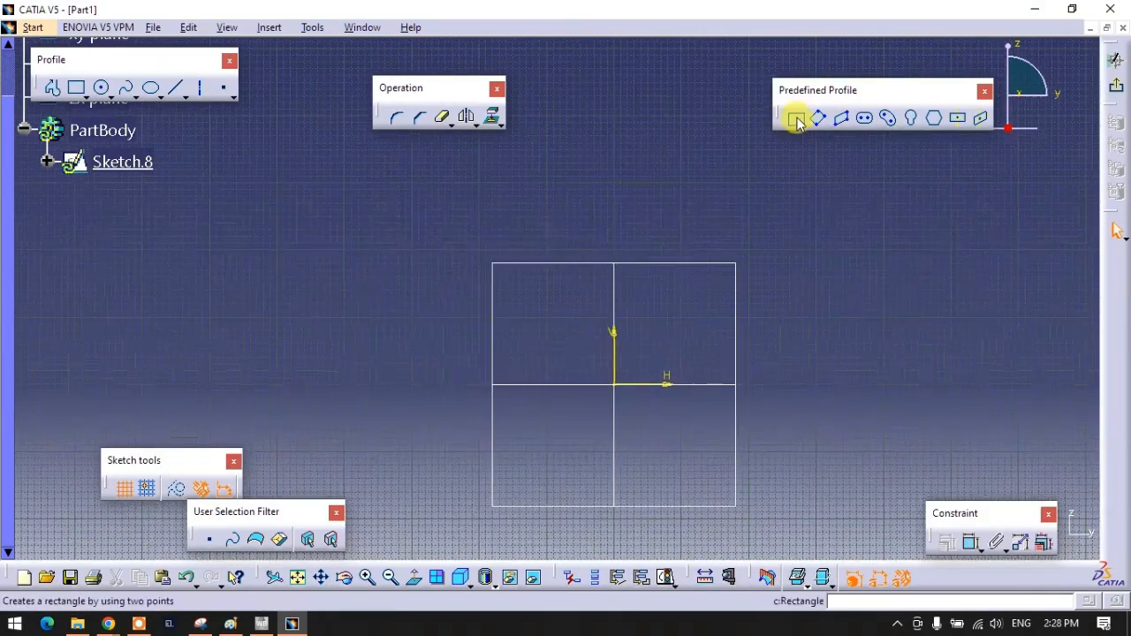
{"action": "left_click", "coordinate": [546, 337]}
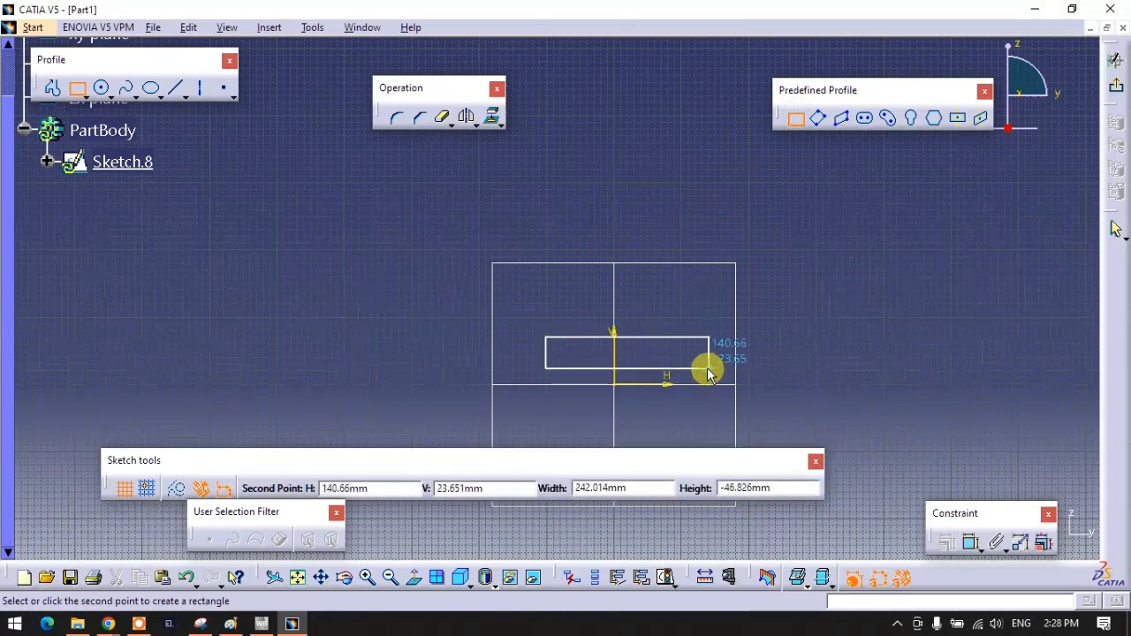
{"action": "left_click", "coordinate": [681, 368]}
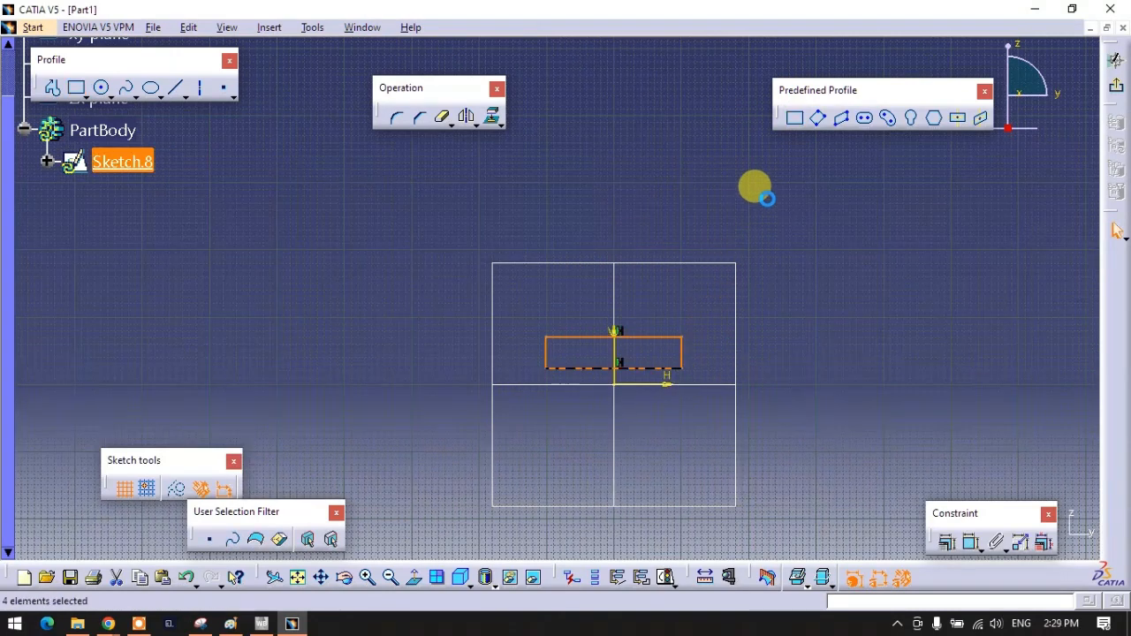
Draw a narrow upright rectangle well above the first one, centred on the vertical axis, and exit the sketch
{"action": "left_click", "coordinate": [794, 116]}
{"action": "left_click", "coordinate": [599, 137]}
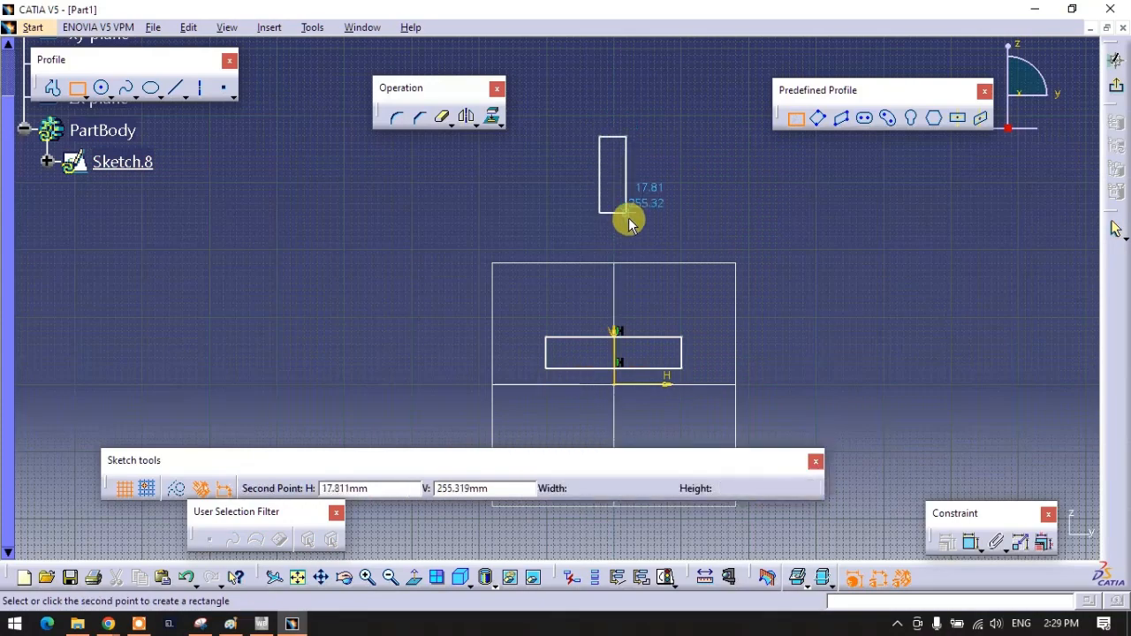
{"action": "left_click", "coordinate": [630, 223]}
{"action": "left_click", "coordinate": [723, 226]}
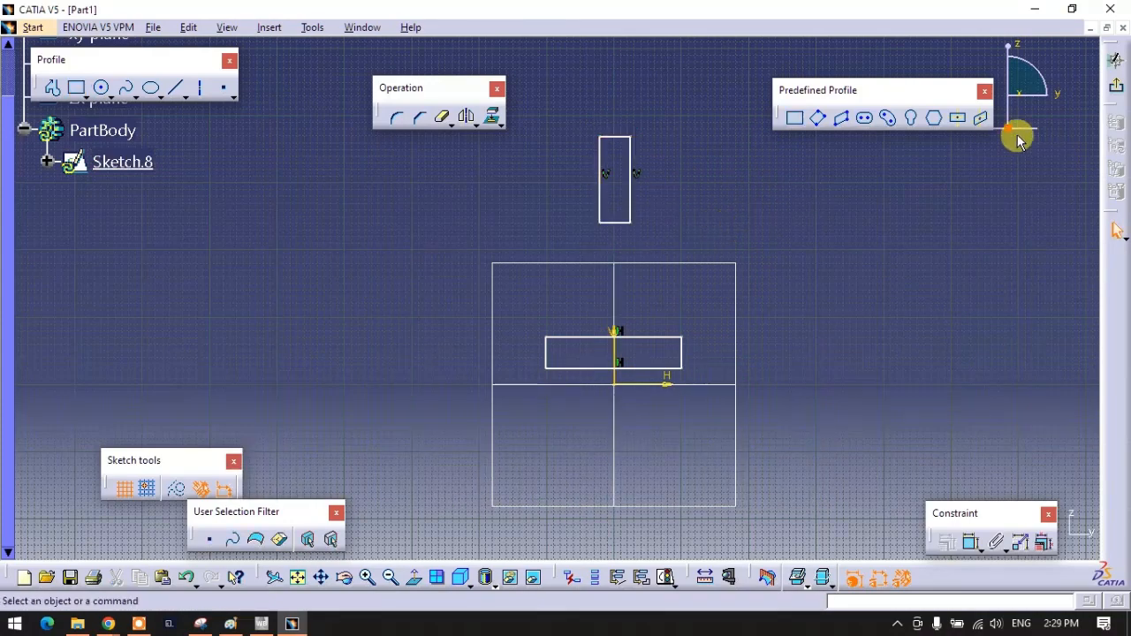
{"action": "left_click", "coordinate": [1115, 58]}
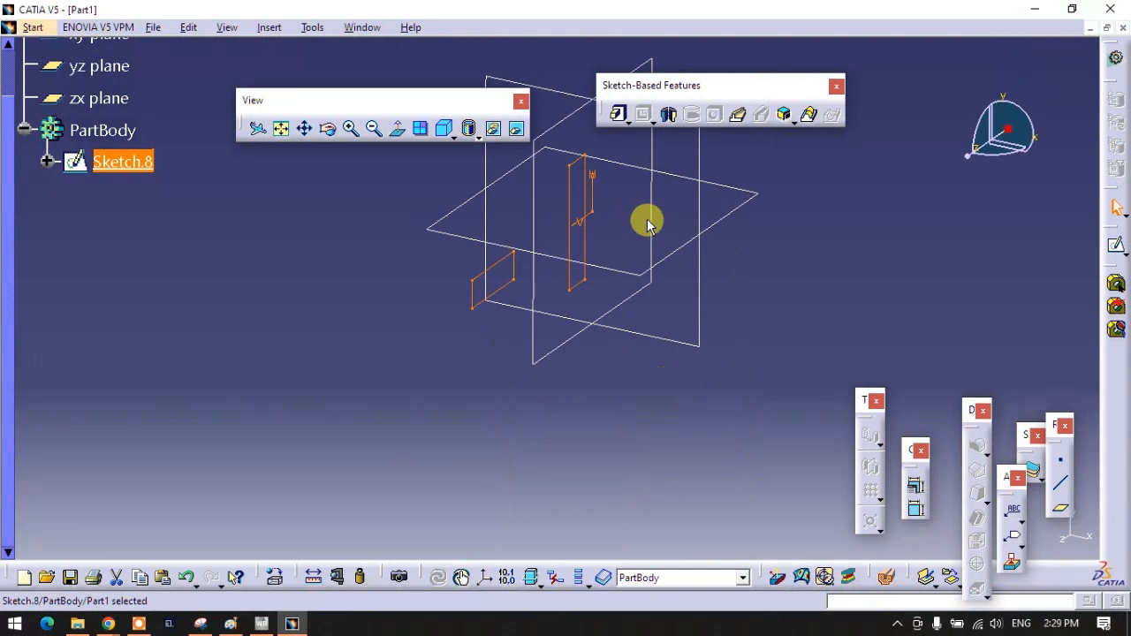
Pad both sketched rectangles with a length of 20 mm and mirrored extent
{"action": "left_click", "coordinate": [618, 114]}
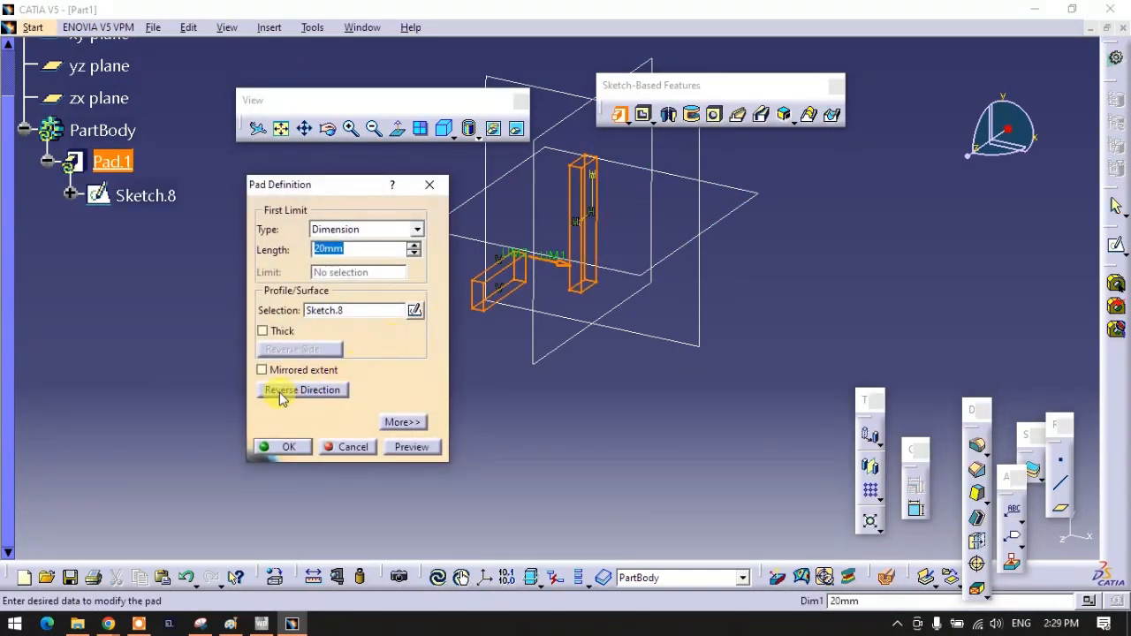
{"action": "left_click", "coordinate": [281, 370]}
{"action": "left_click", "coordinate": [288, 446]}
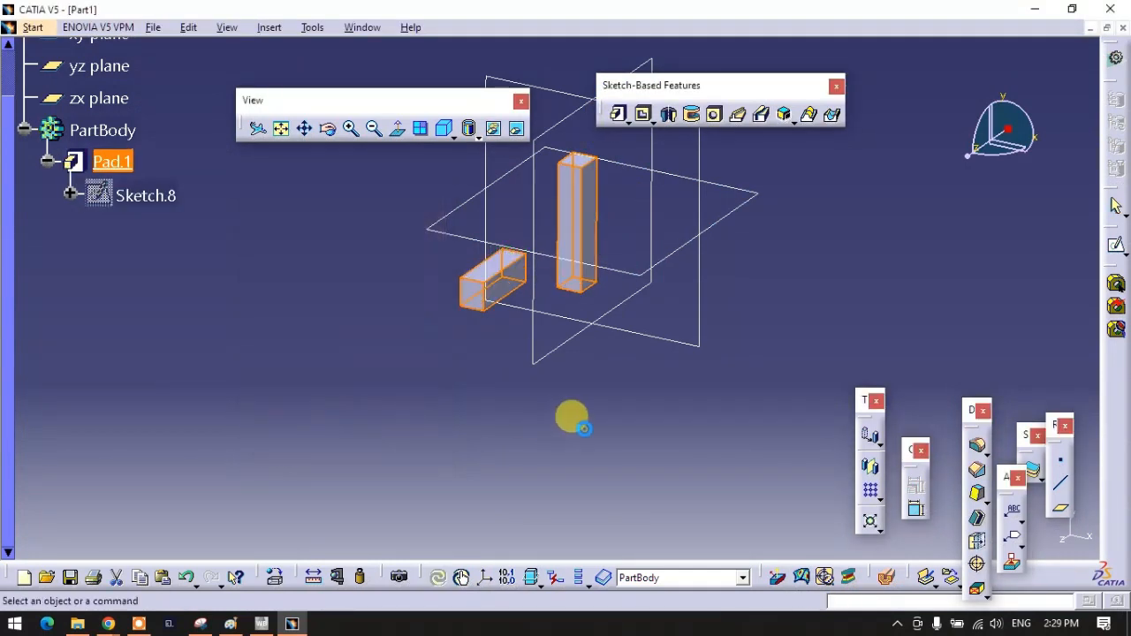
Start a multi-sections solid using the short block's end face and the long block's facing side face as sections
{"action": "middle_click_drag", "start_coordinate": [571, 416], "coordinate": [639, 271]}
{"action": "left_click", "coordinate": [639, 283]}
{"action": "middle_click_drag", "start_coordinate": [533, 336], "coordinate": [556, 310]}
{"action": "left_click", "coordinate": [514, 336]}
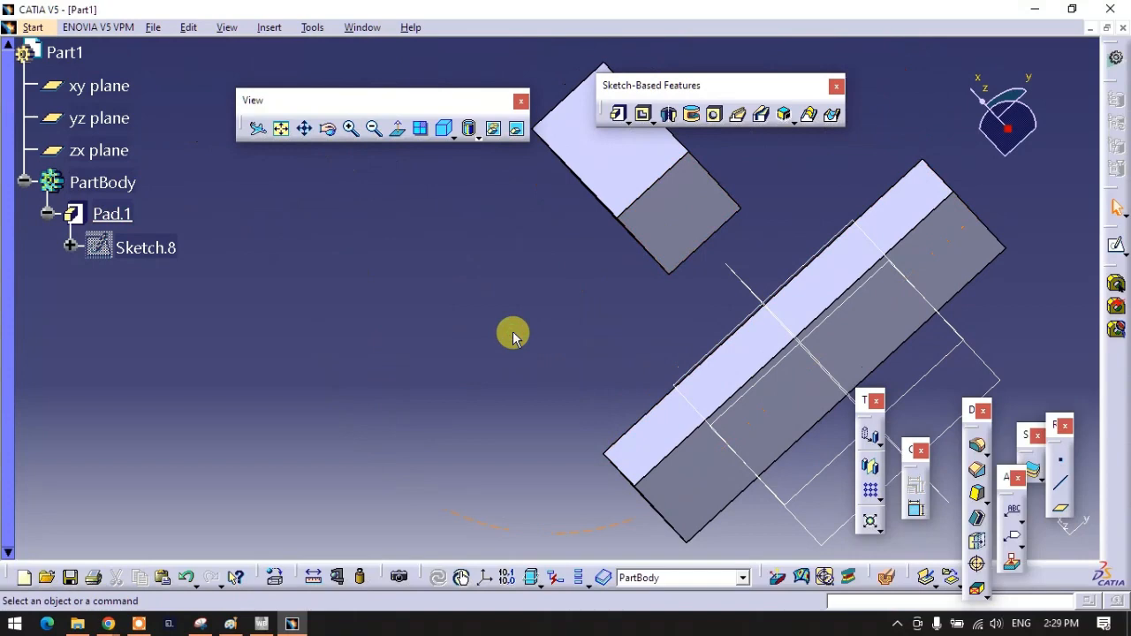
{"action": "middle_click_drag", "start_coordinate": [504, 351], "coordinate": [725, 308]}
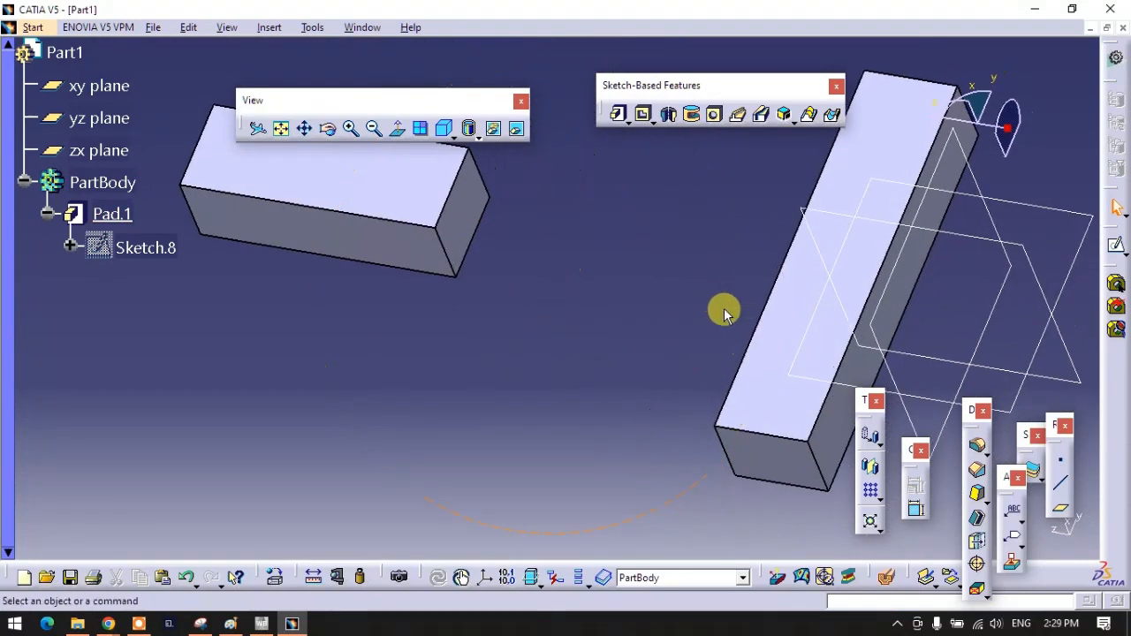
{"action": "left_click", "coordinate": [811, 123]}
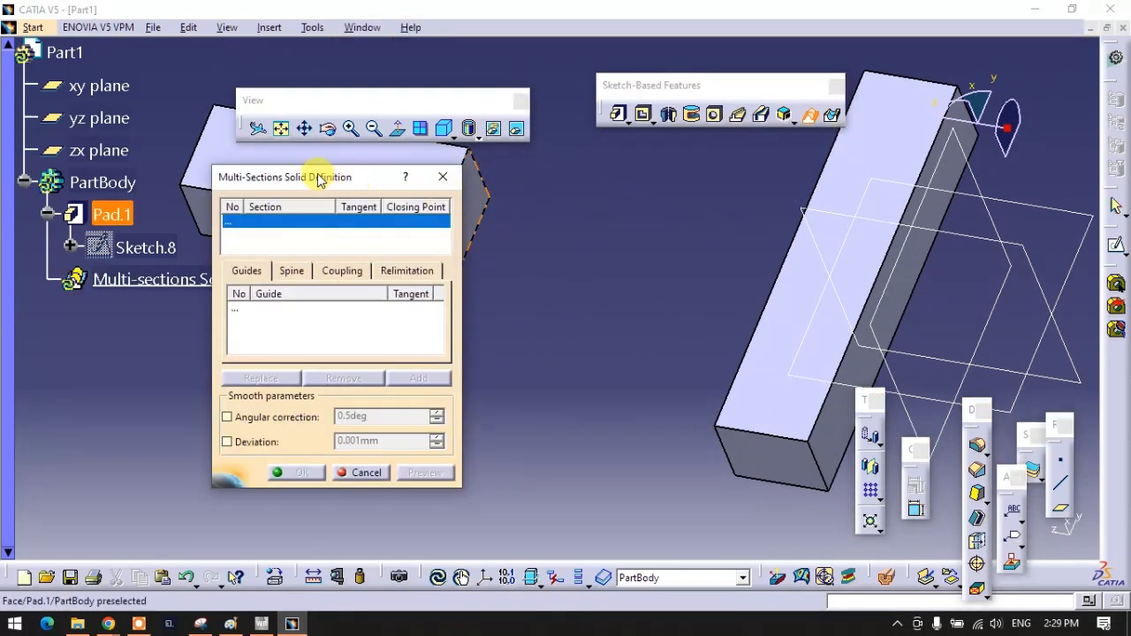
{"action": "left_click_drag", "start_coordinate": [320, 181], "coordinate": [170, 176]}
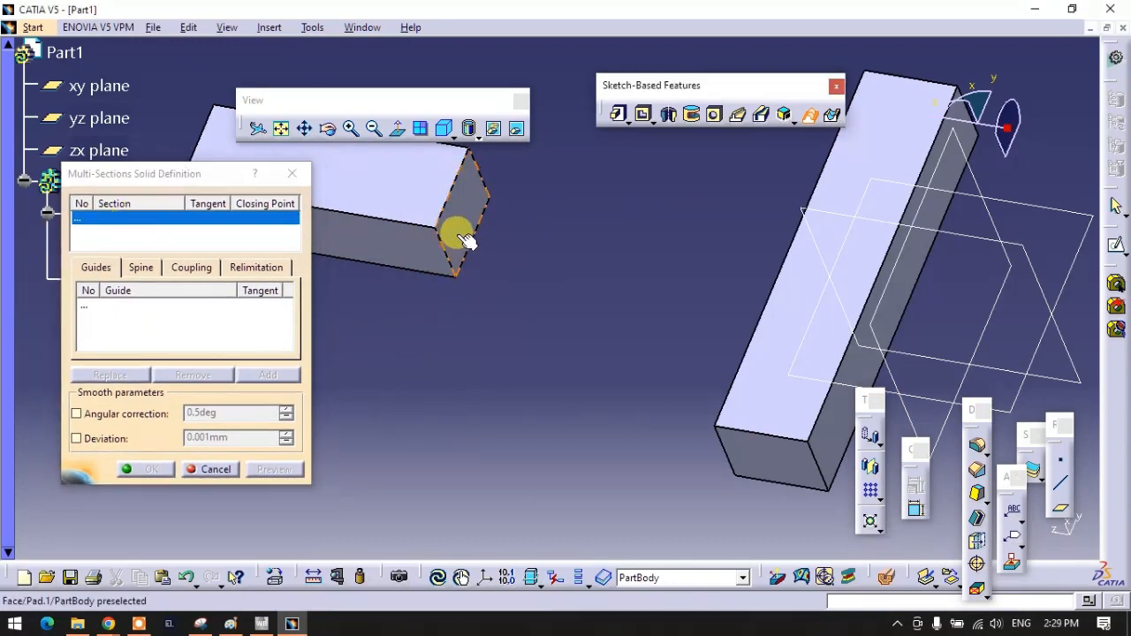
{"action": "left_click", "coordinate": [461, 237]}
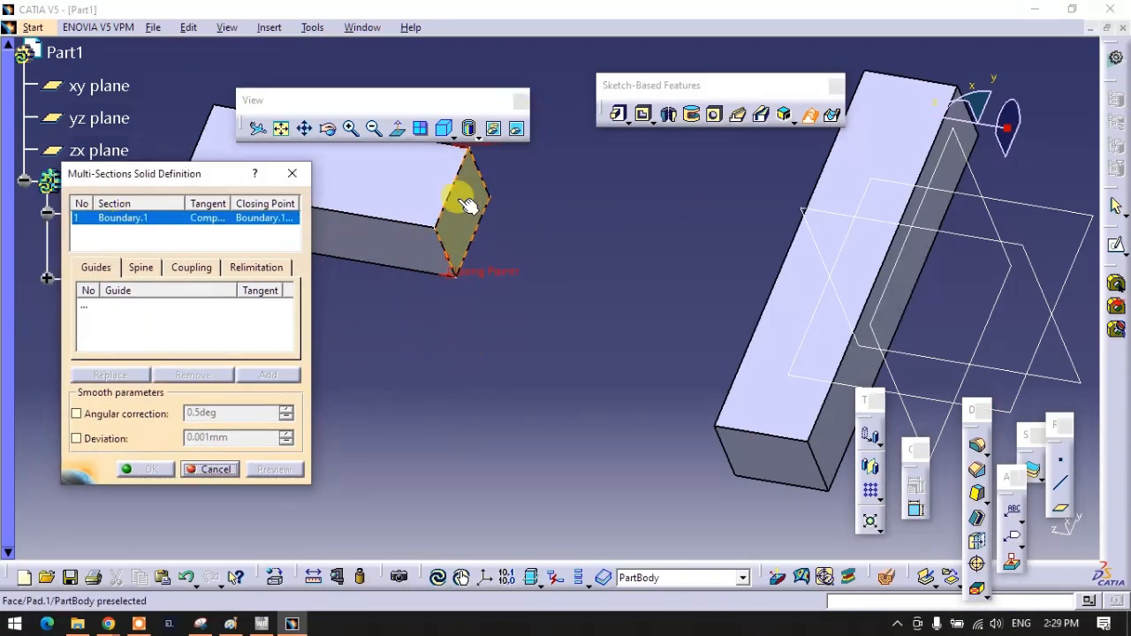
{"action": "left_click", "coordinate": [473, 357]}
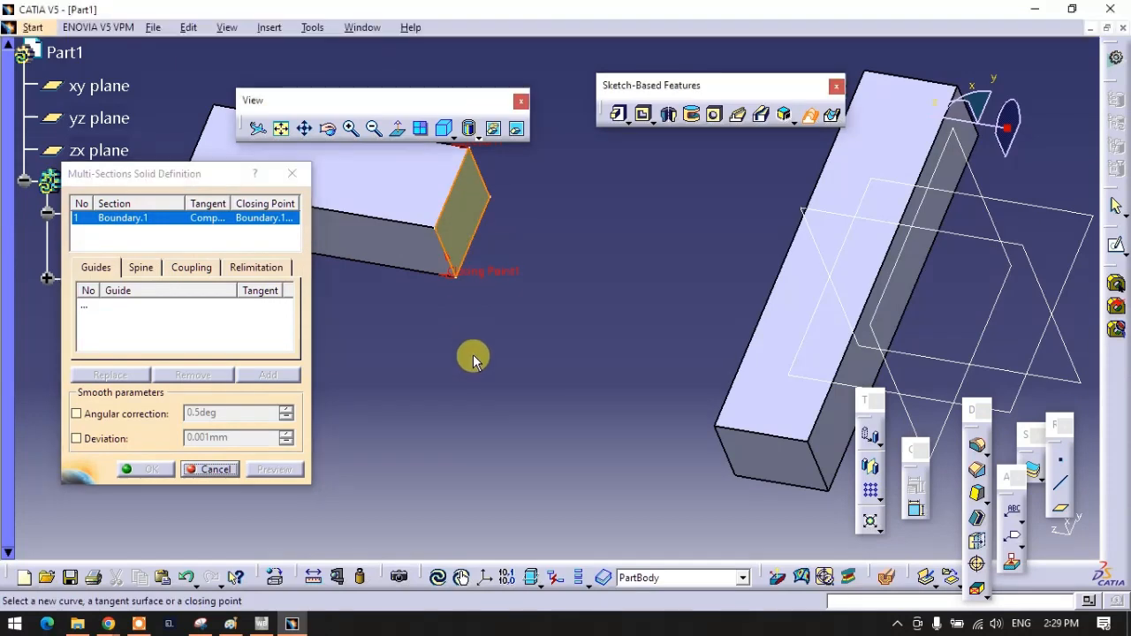
{"action": "middle_click_drag", "start_coordinate": [474, 357], "coordinate": [533, 359]}
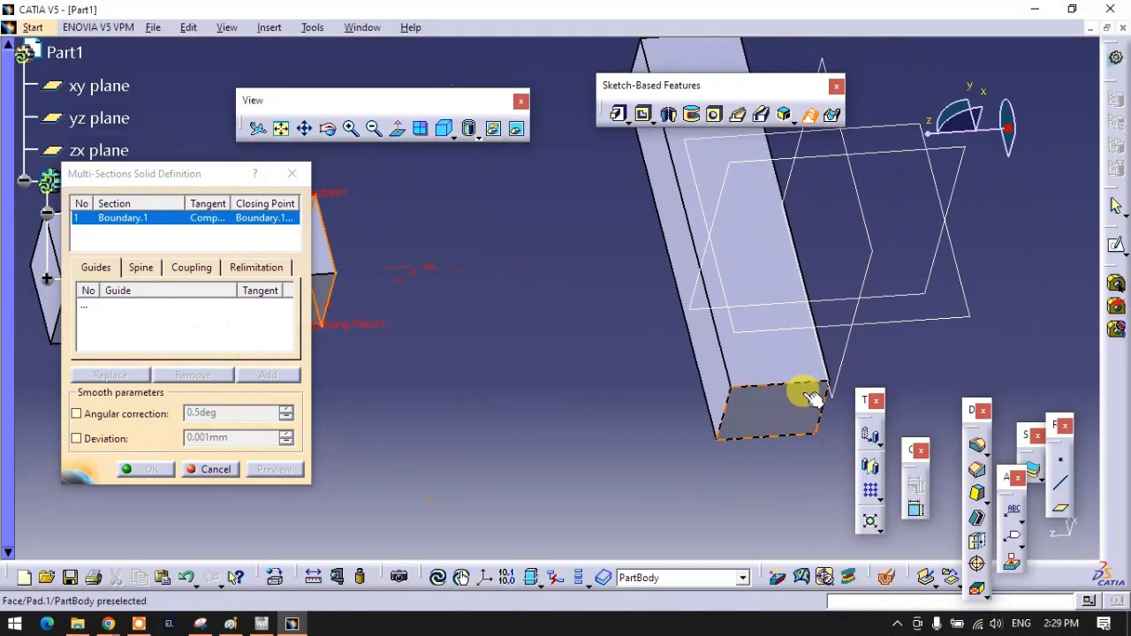
{"action": "left_click", "coordinate": [720, 381]}
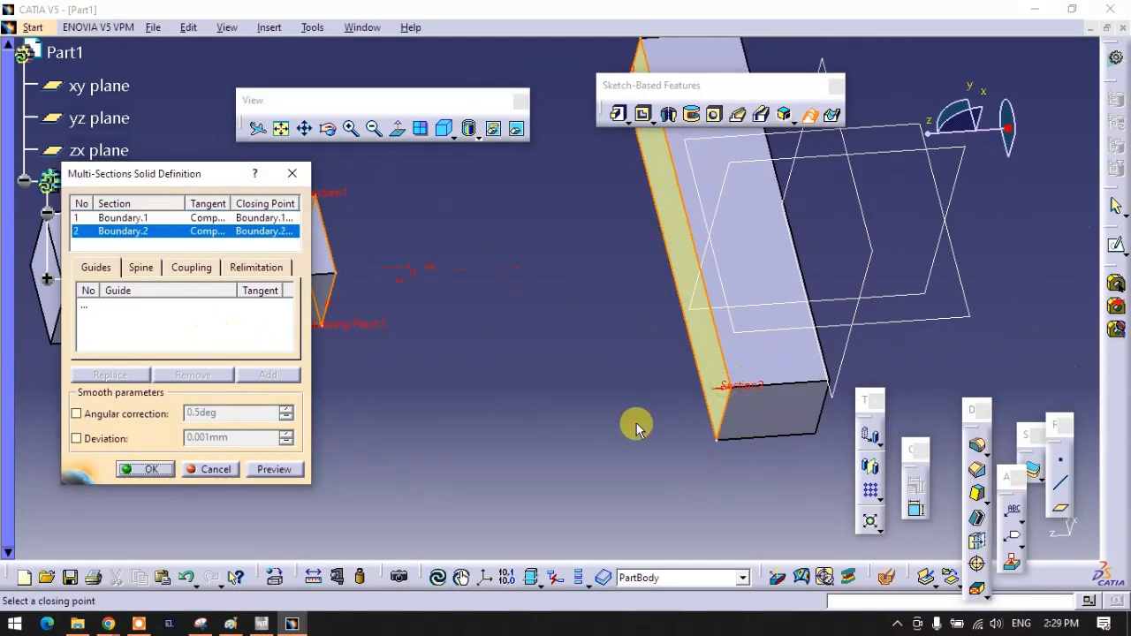
Replace the second section's closing point with the lower corner that matches the first section's closing point
{"action": "middle_click_drag", "start_coordinate": [557, 402], "coordinate": [557, 429]}
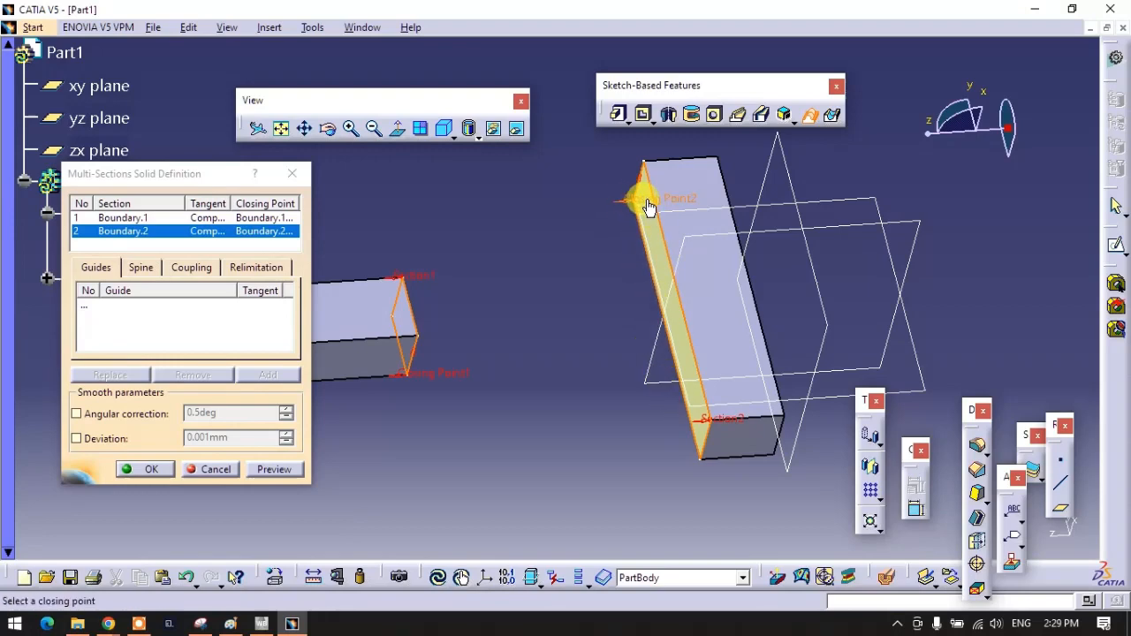
{"action": "right_click", "coordinate": [648, 207]}
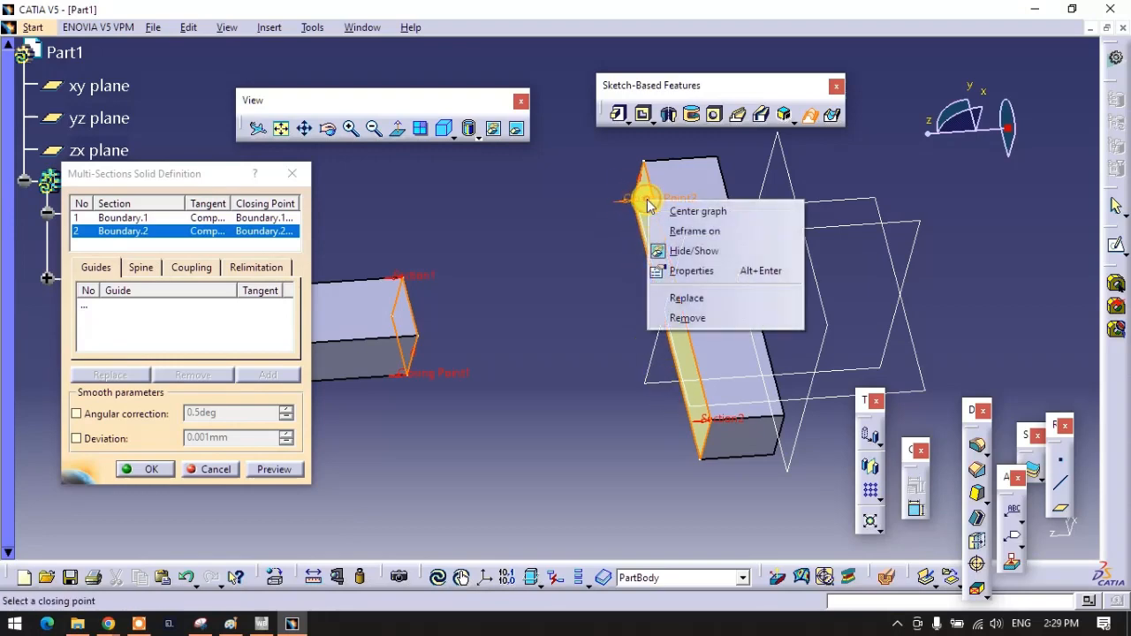
{"action": "left_click", "coordinate": [690, 301]}
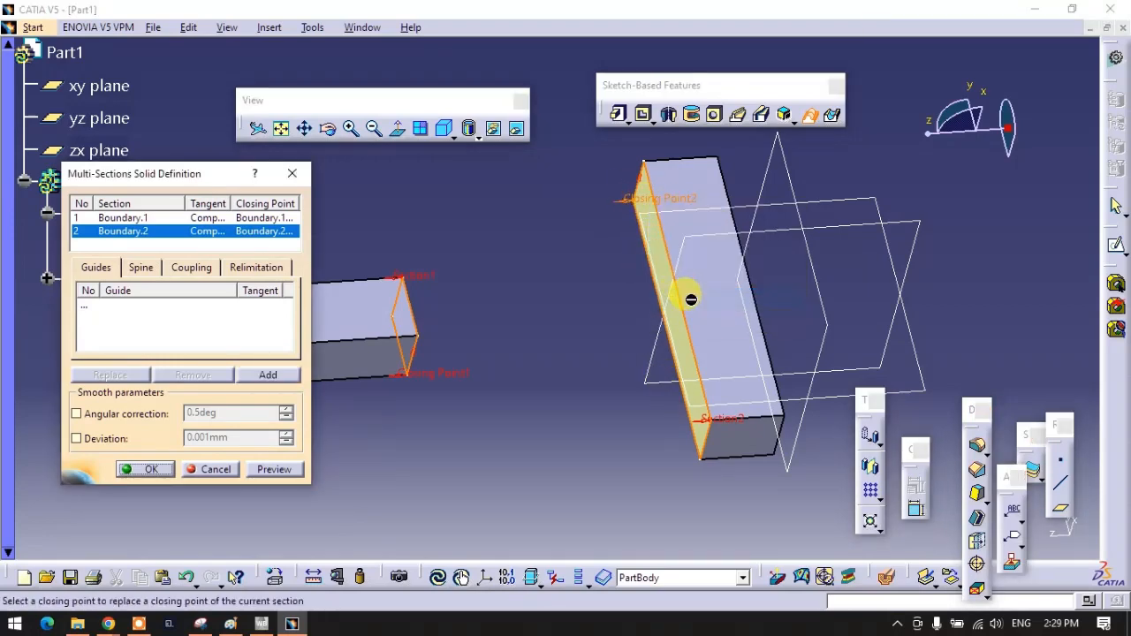
{"action": "left_click", "coordinate": [702, 463]}
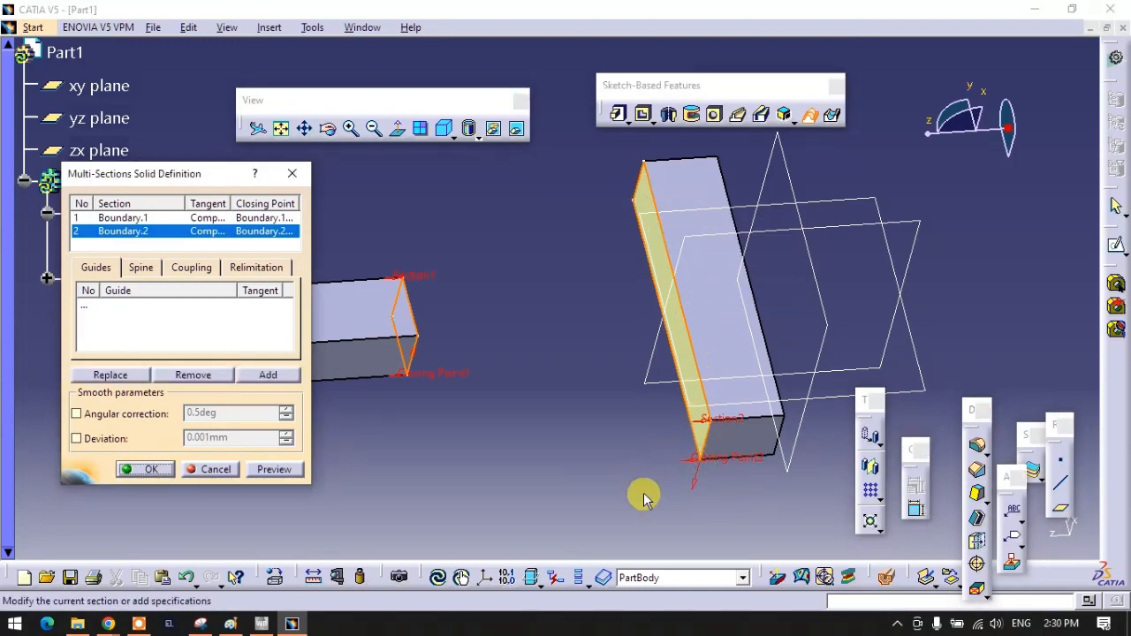
Reverse the second section's closing direction, preview the multi-sections solid between the blocks, and cancel it
{"action": "middle_click_drag", "start_coordinate": [599, 448], "coordinate": [727, 454]}
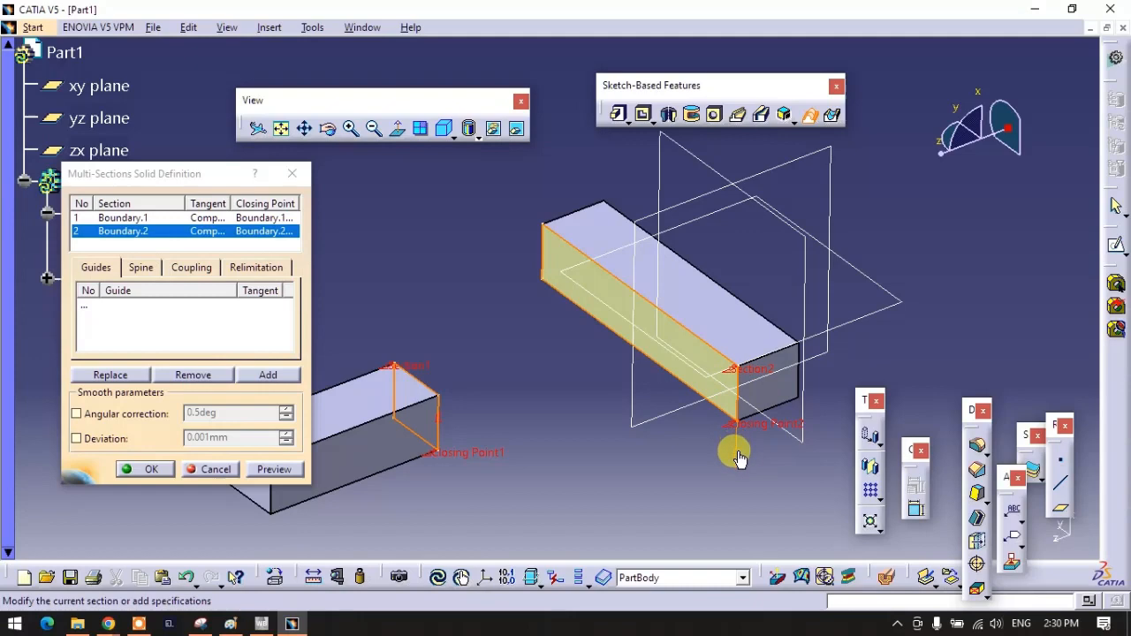
{"action": "left_click", "coordinate": [281, 471]}
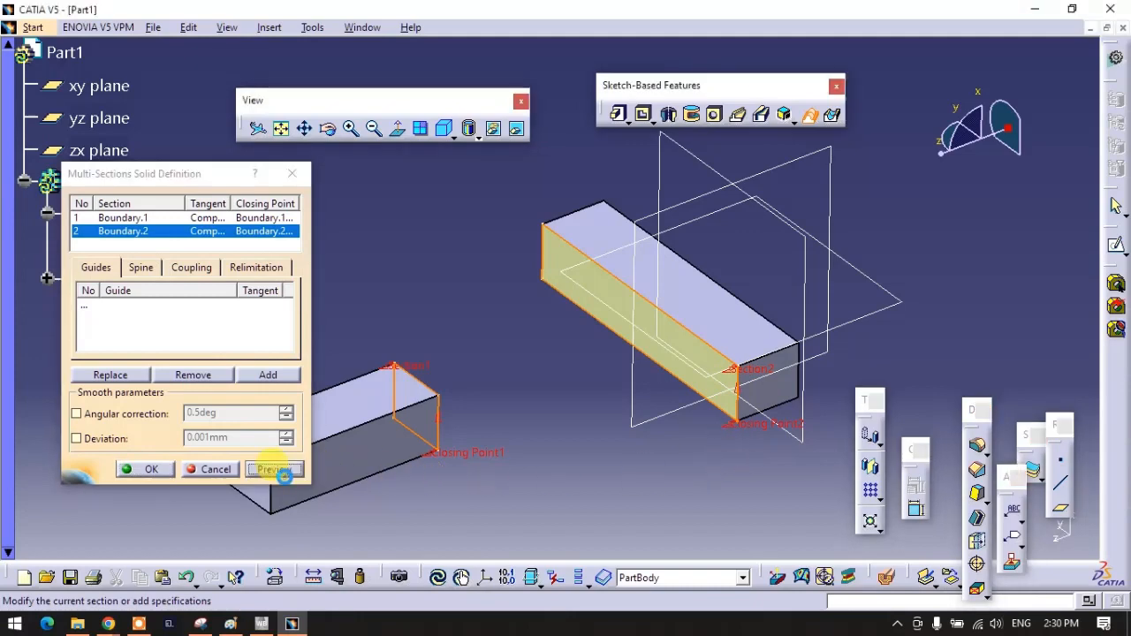
{"action": "middle_click_drag", "start_coordinate": [576, 412], "coordinate": [580, 467]}
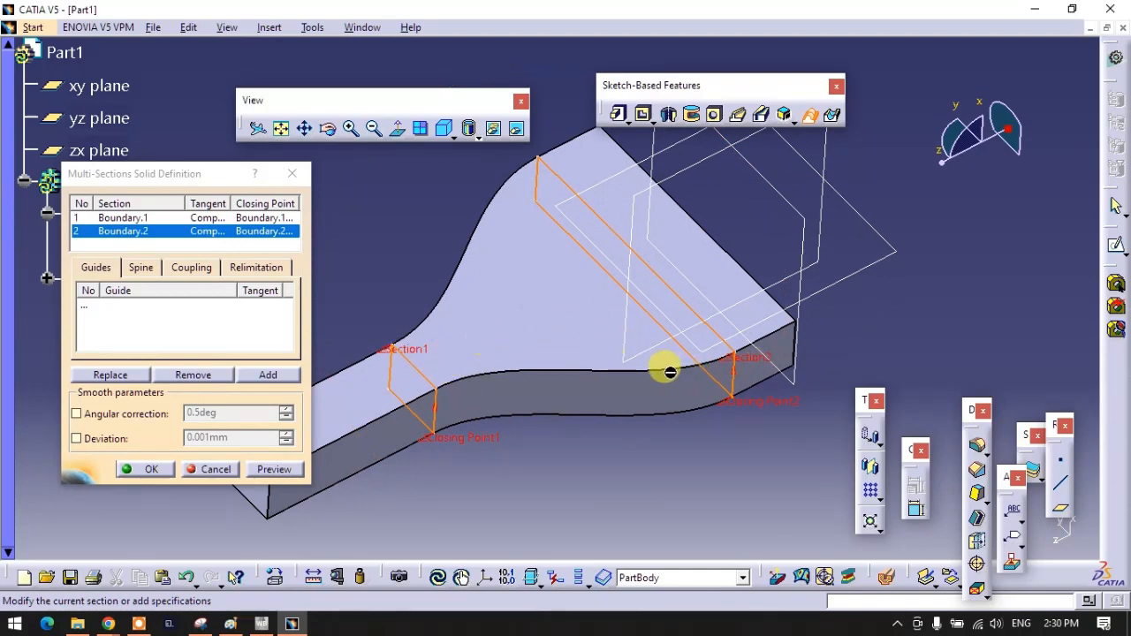
{"action": "left_click", "coordinate": [221, 469]}
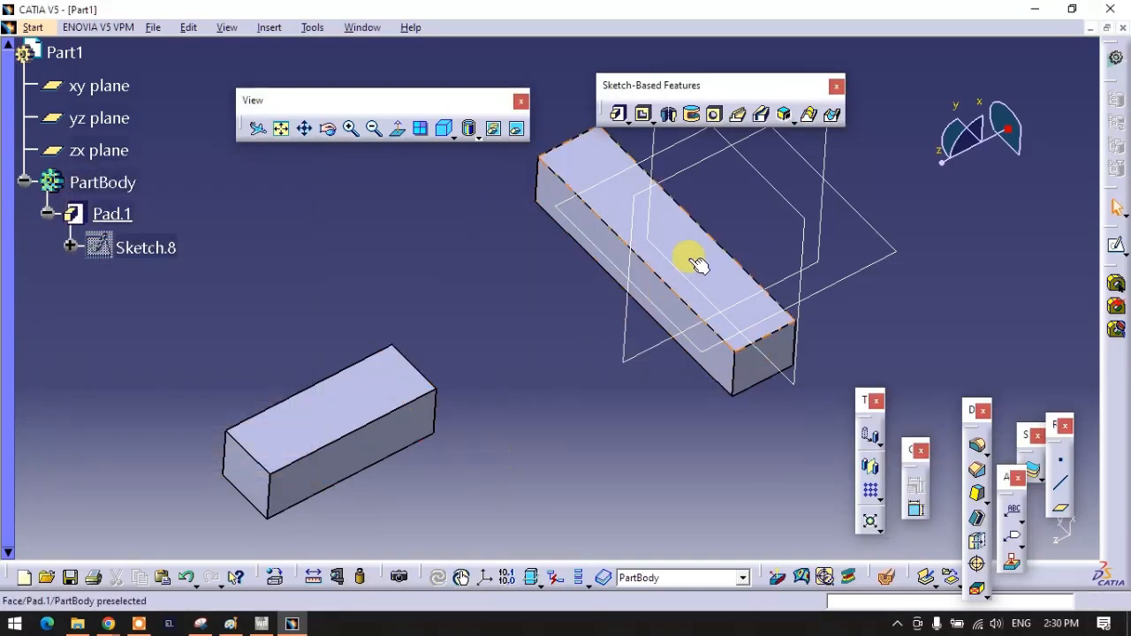
Create a new multi-sections solid with the short block's end face and the long block's facing side face as its sections
{"action": "left_click", "coordinate": [809, 120]}
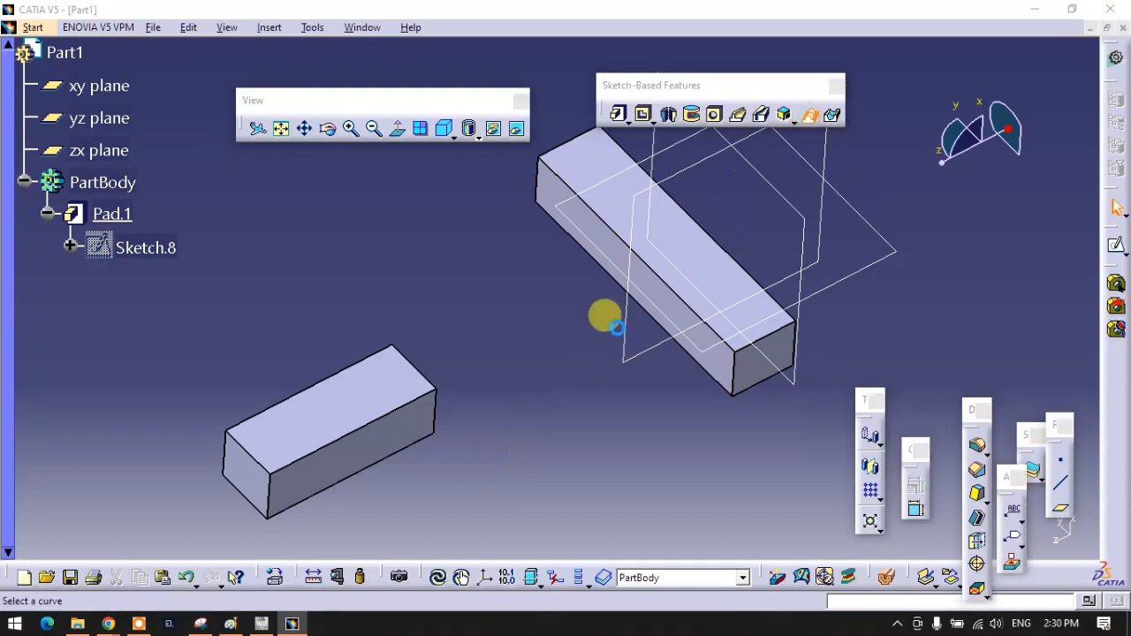
{"action": "middle_click_drag", "start_coordinate": [480, 372], "coordinate": [321, 323]}
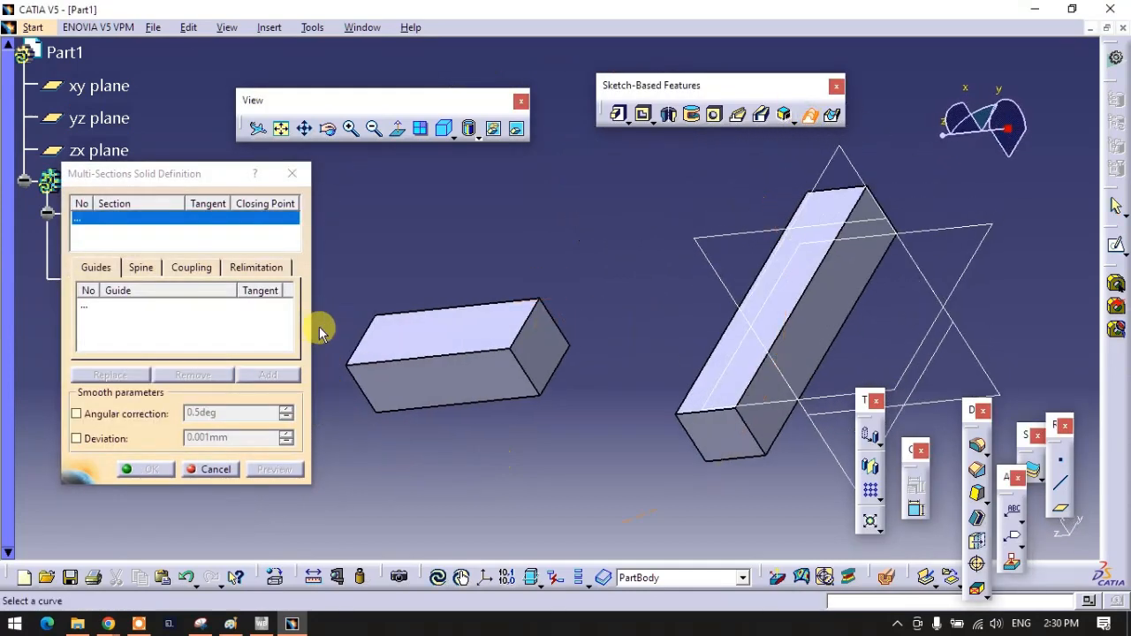
{"action": "left_click", "coordinate": [513, 377]}
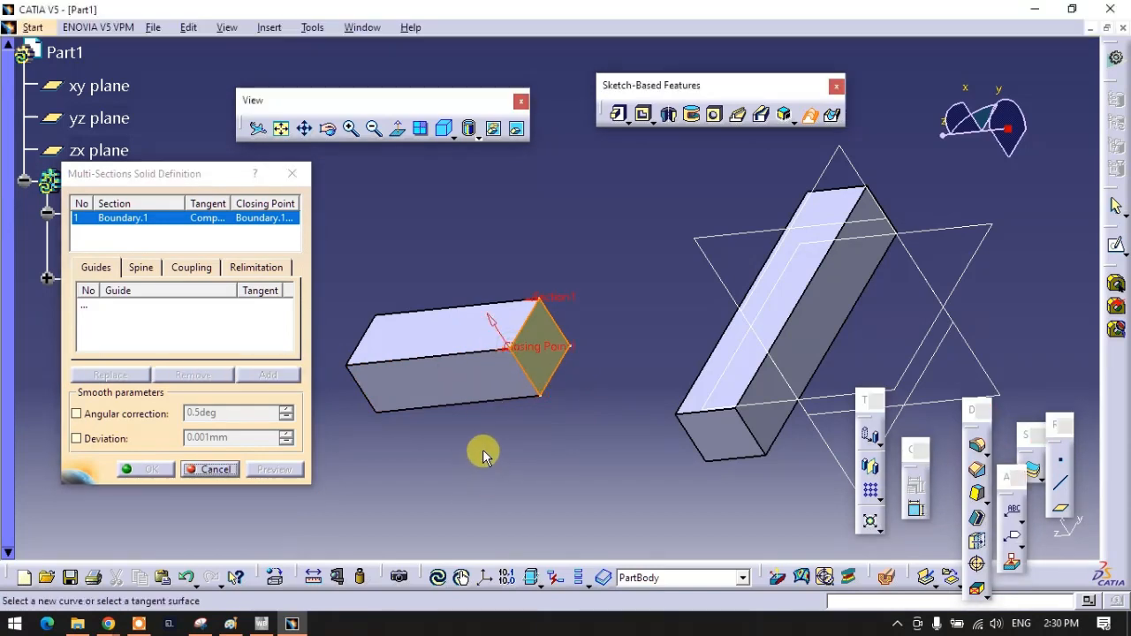
{"action": "middle_click_drag", "start_coordinate": [480, 452], "coordinate": [723, 270]}
{"action": "left_click", "coordinate": [720, 267]}
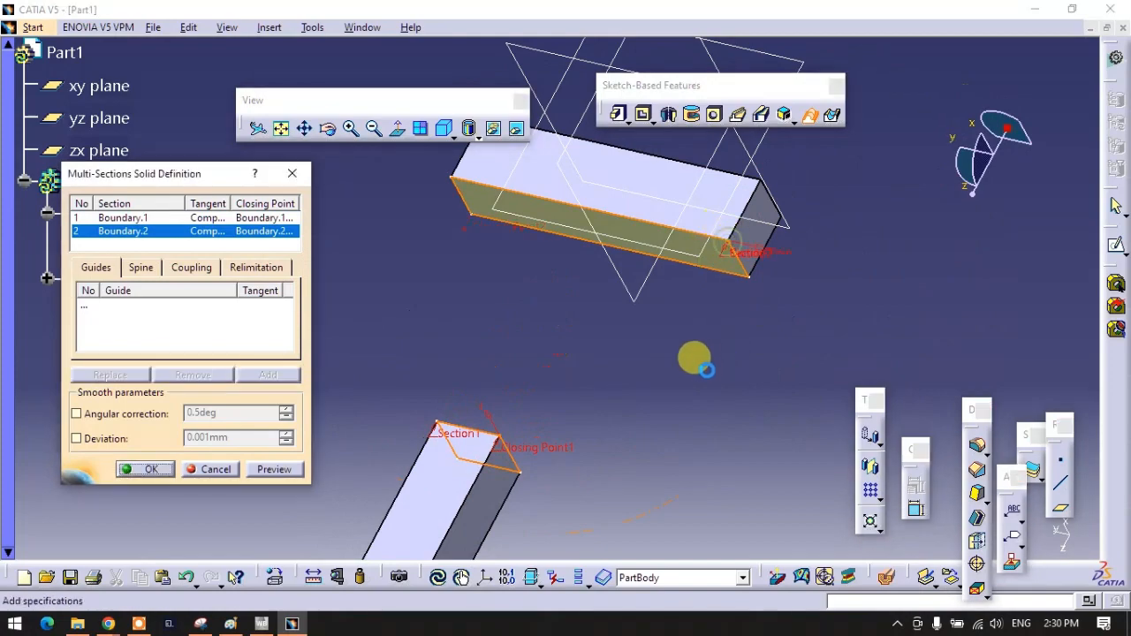
Reverse the closing direction of the second section and preview the solid joining the two blocks
{"action": "middle_click_drag", "start_coordinate": [601, 447], "coordinate": [676, 473]}
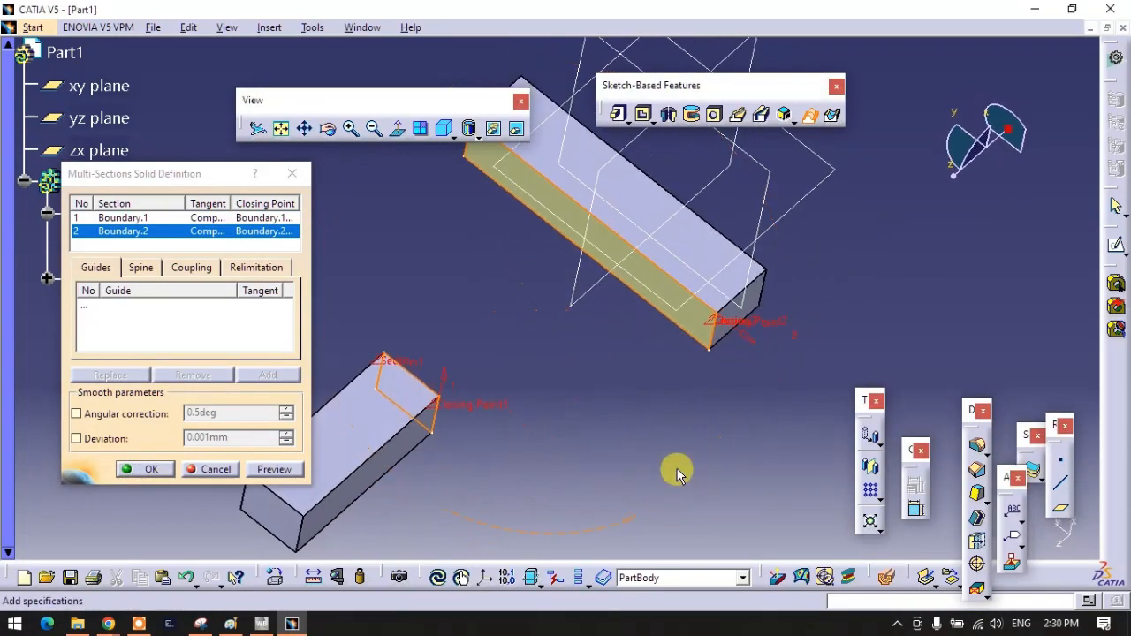
{"action": "left_click", "coordinate": [738, 330]}
{"action": "left_click", "coordinate": [275, 470]}
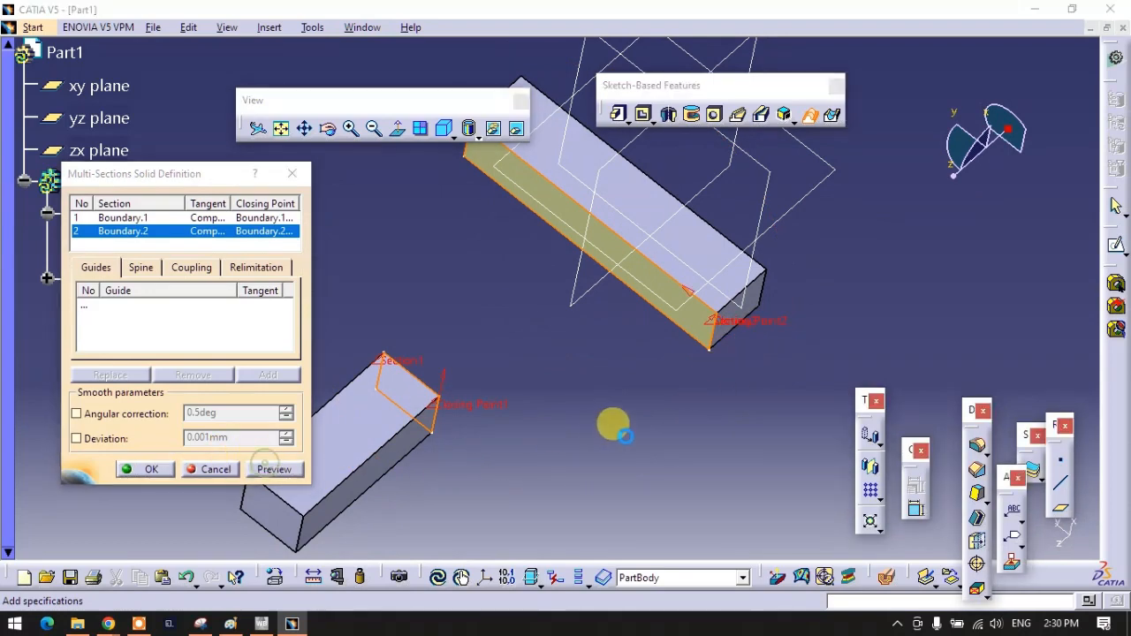
{"action": "middle_click_drag", "start_coordinate": [624, 434], "coordinate": [567, 361]}
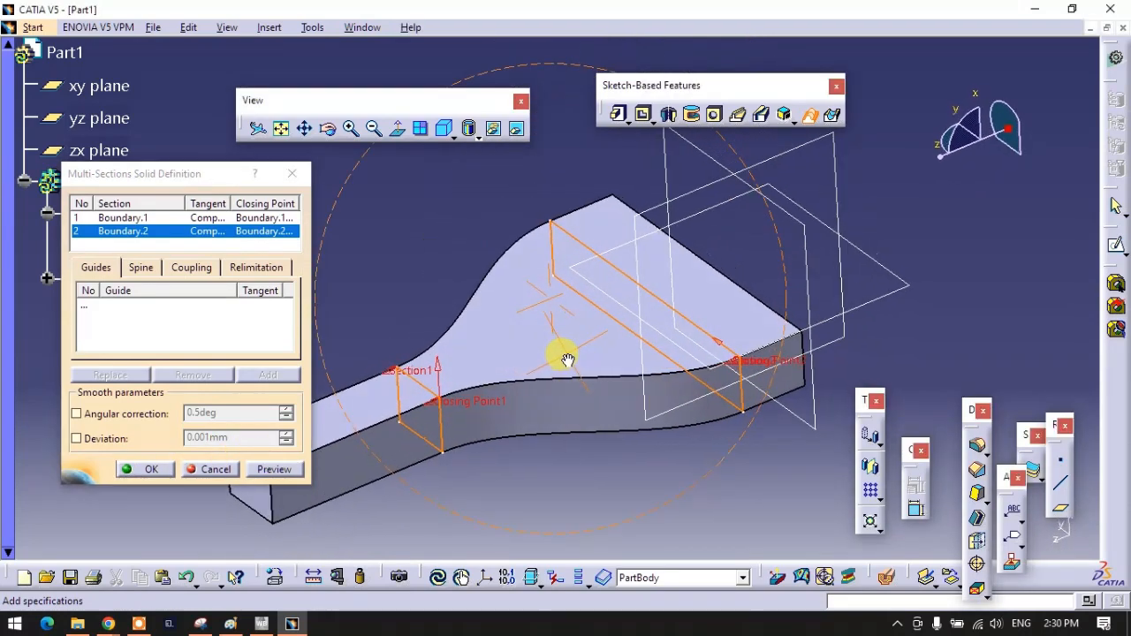
{"action": "middle_click", "coordinate": [568, 354]}
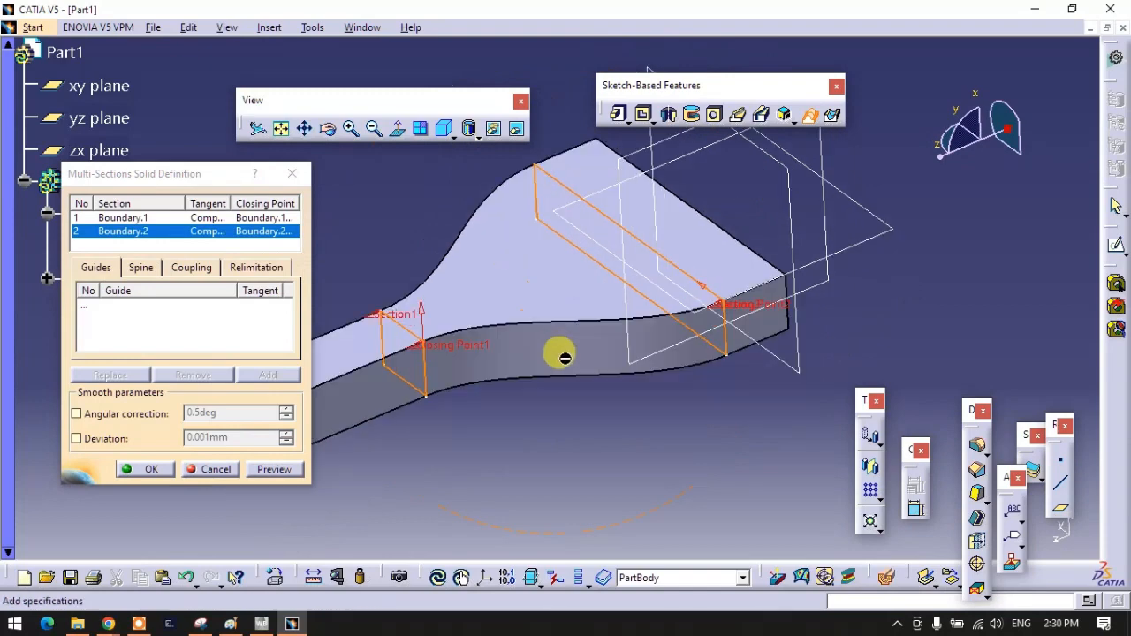
Cancel the previewed solid and set up another multi-sections solid from the short block's end face and the long block's facing side face
{"action": "left_click", "coordinate": [212, 469]}
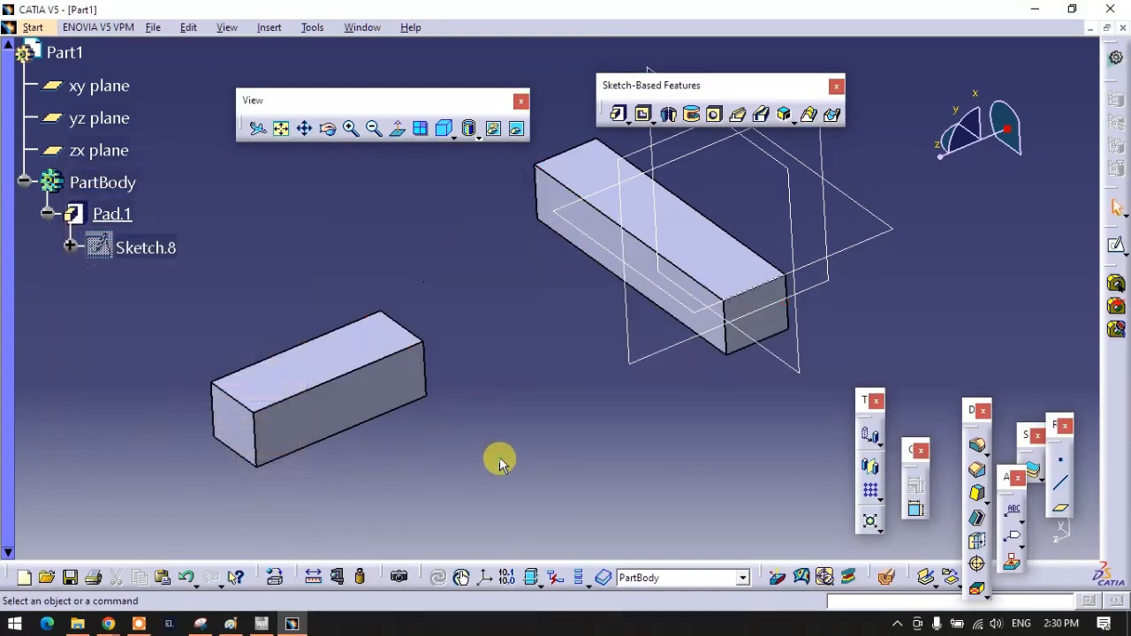
{"action": "left_click", "coordinate": [811, 119]}
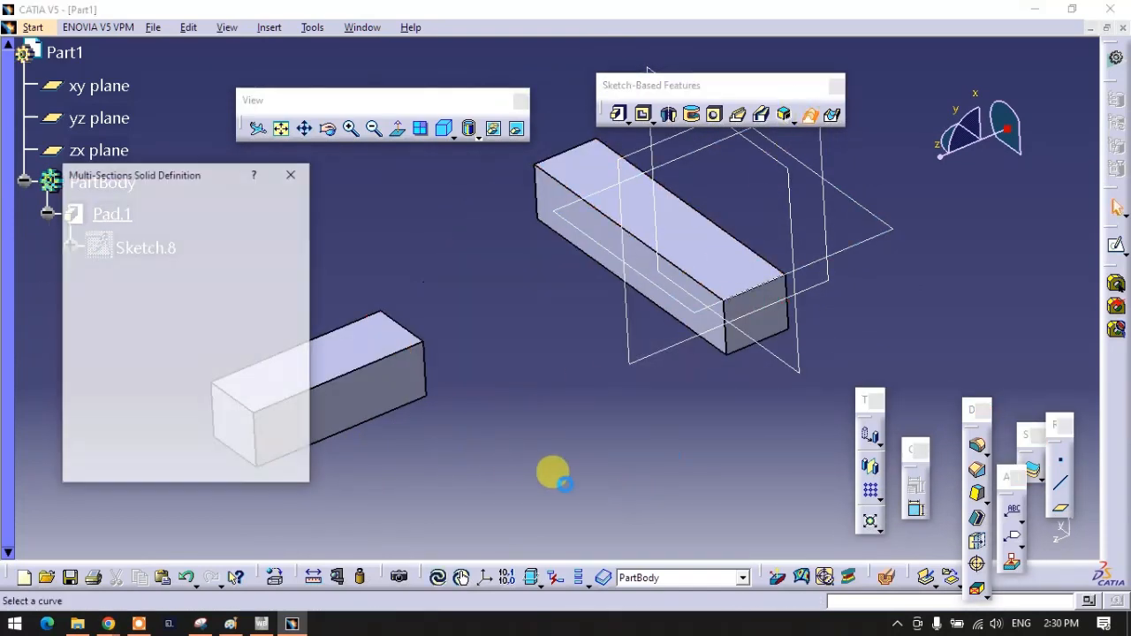
{"action": "middle_click_drag", "start_coordinate": [498, 439], "coordinate": [351, 449]}
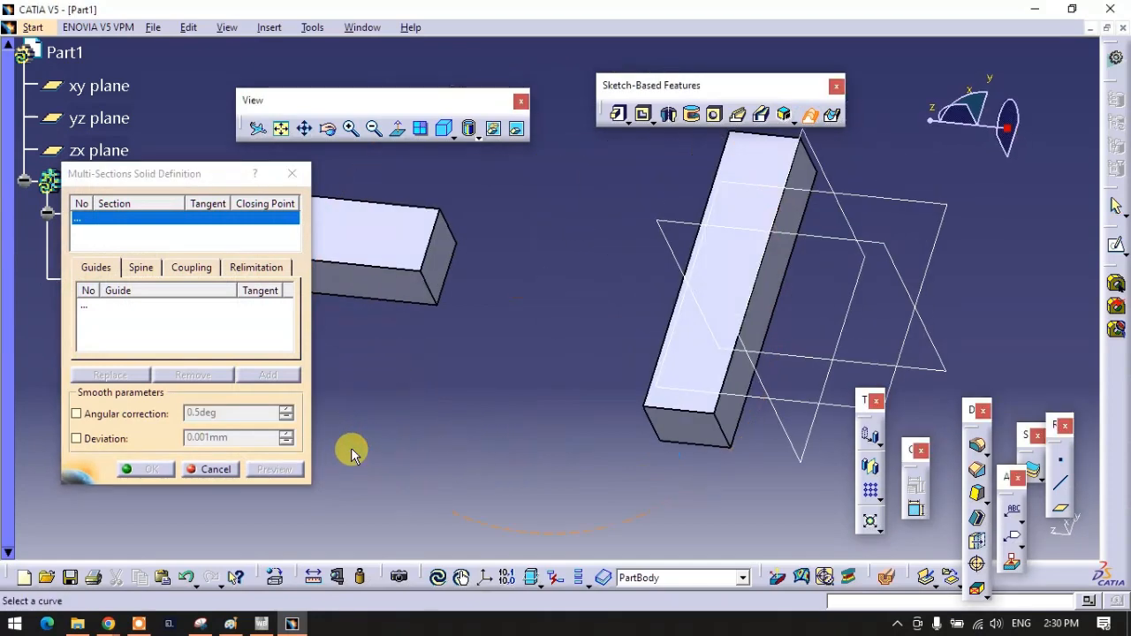
{"action": "left_click", "coordinate": [435, 258]}
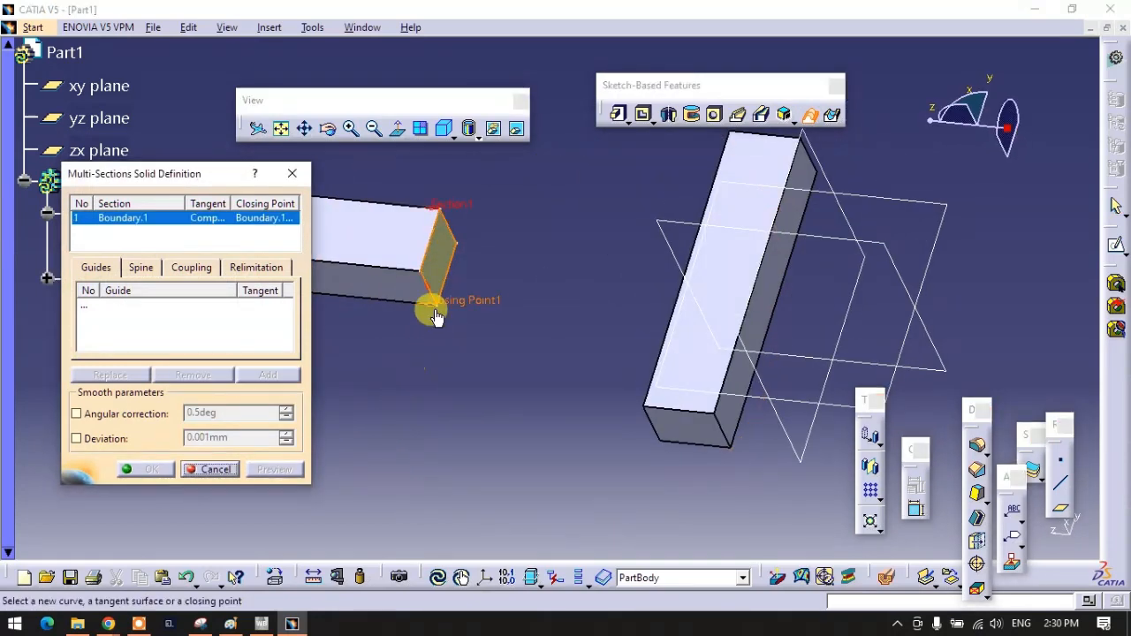
{"action": "middle_click_drag", "start_coordinate": [464, 428], "coordinate": [636, 324]}
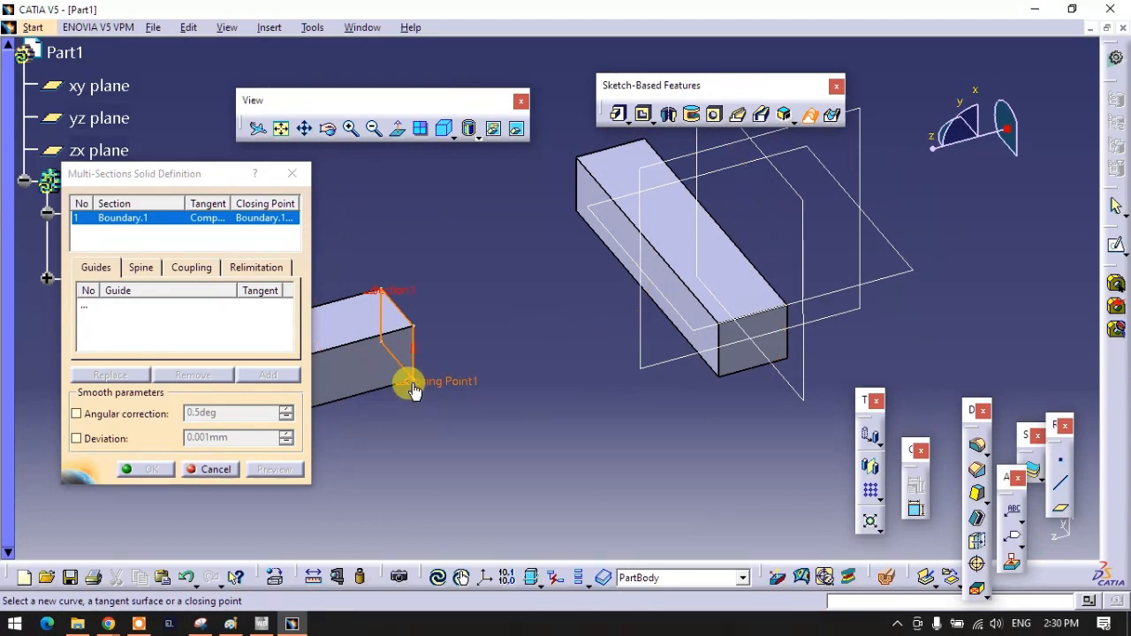
{"action": "left_click", "coordinate": [670, 297]}
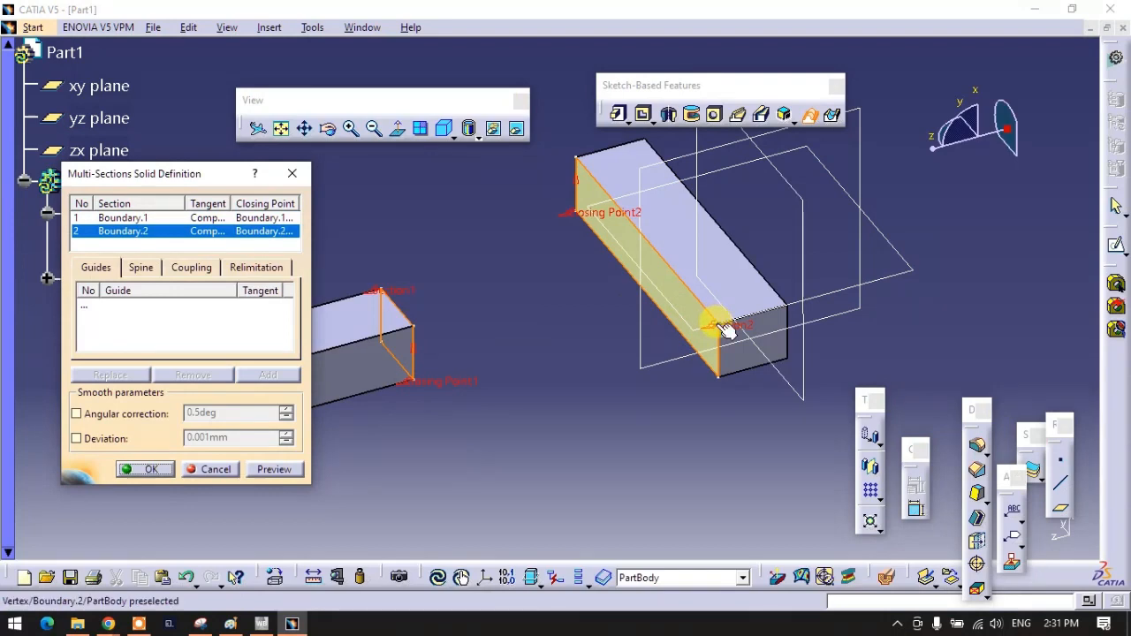
Move the second section's closing point to the near upper corner, preview the resulting solid, and cancel the definition
{"action": "left_click", "coordinate": [719, 324]}
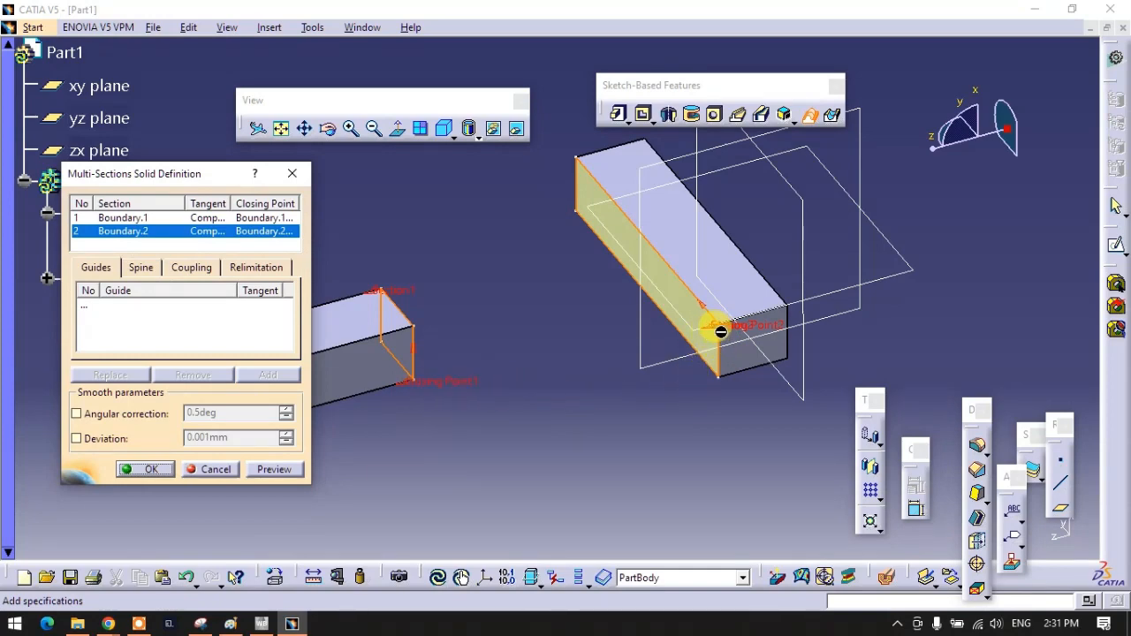
{"action": "left_click", "coordinate": [274, 470]}
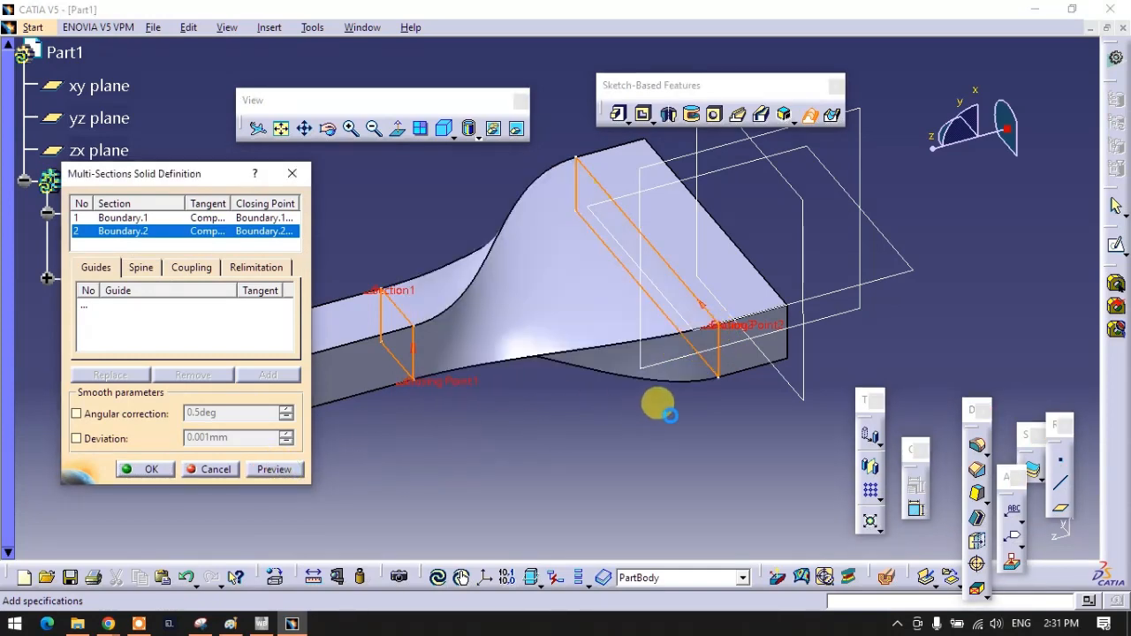
{"action": "middle_click_drag", "start_coordinate": [666, 419], "coordinate": [664, 384]}
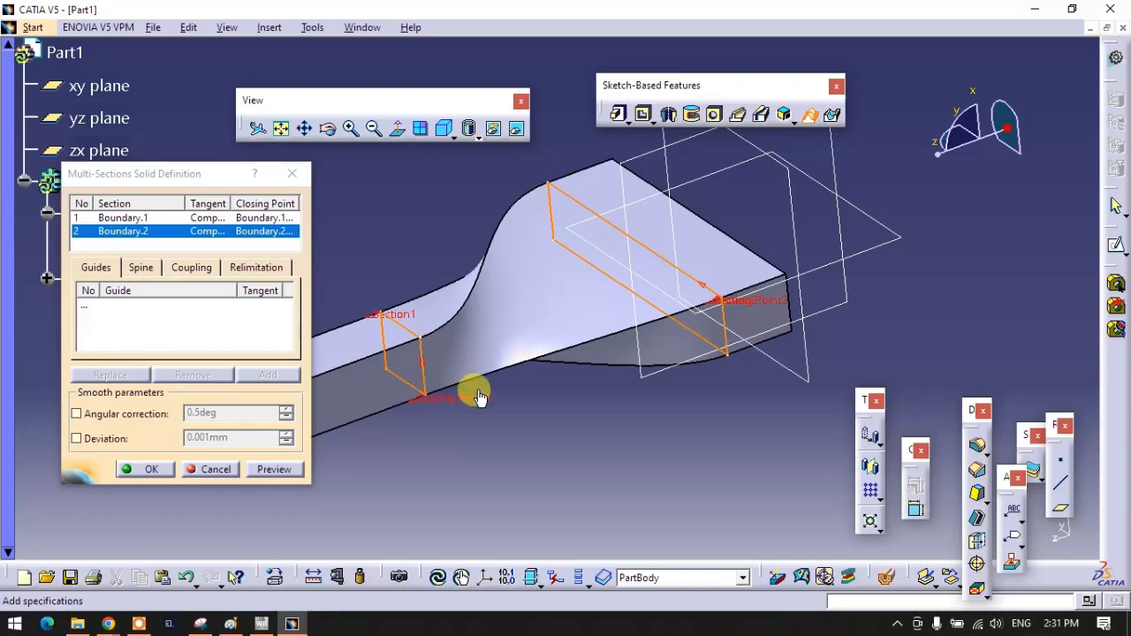
{"action": "left_click", "coordinate": [216, 469]}
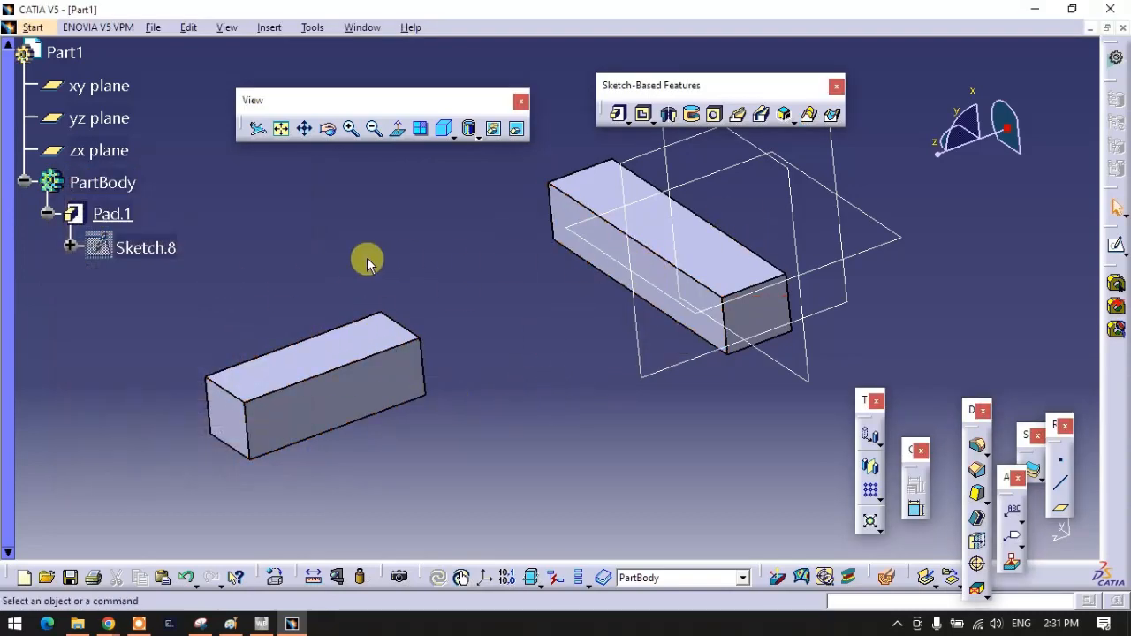
Delete Pad.1 together with its aggregated sketch and set the isometric view
{"action": "right_click", "coordinate": [121, 214]}
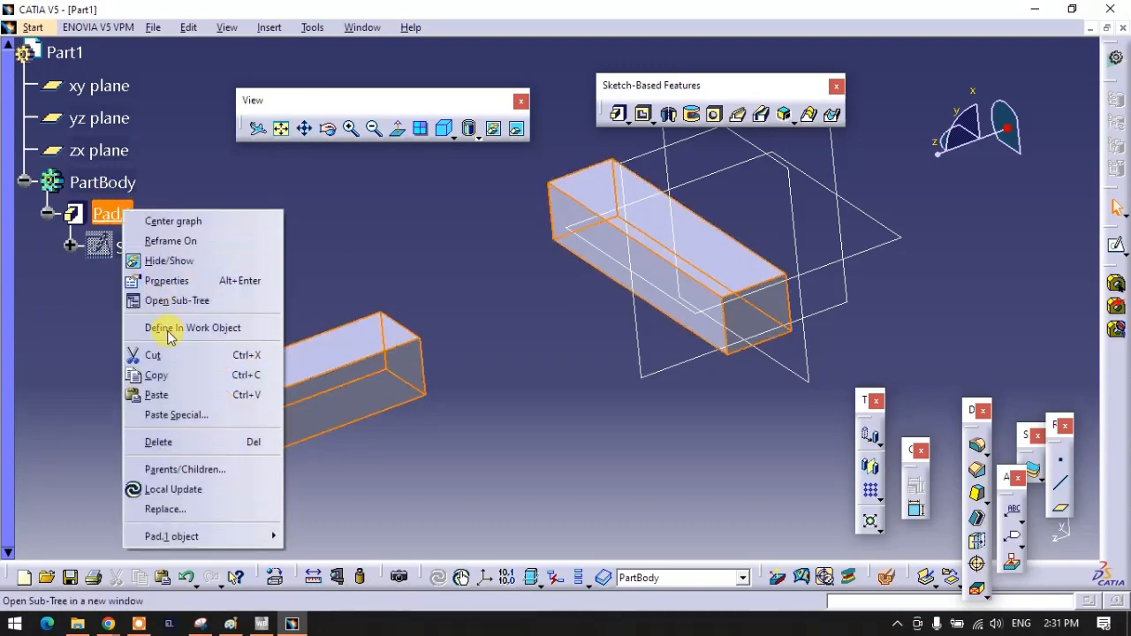
{"action": "left_click", "coordinate": [175, 440]}
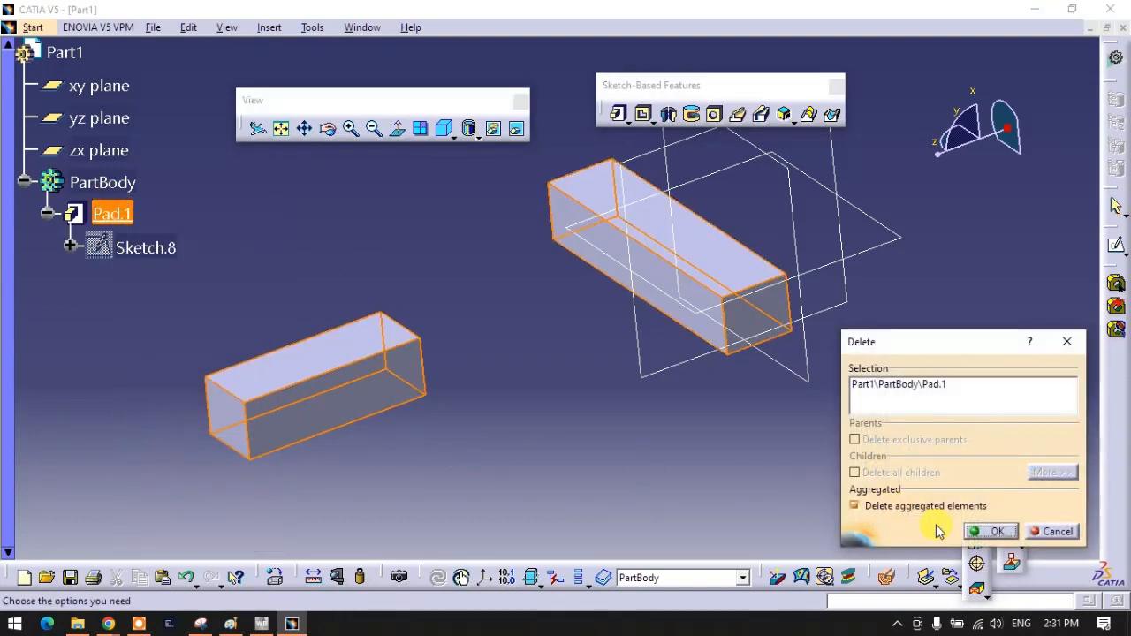
{"action": "left_click", "coordinate": [990, 532]}
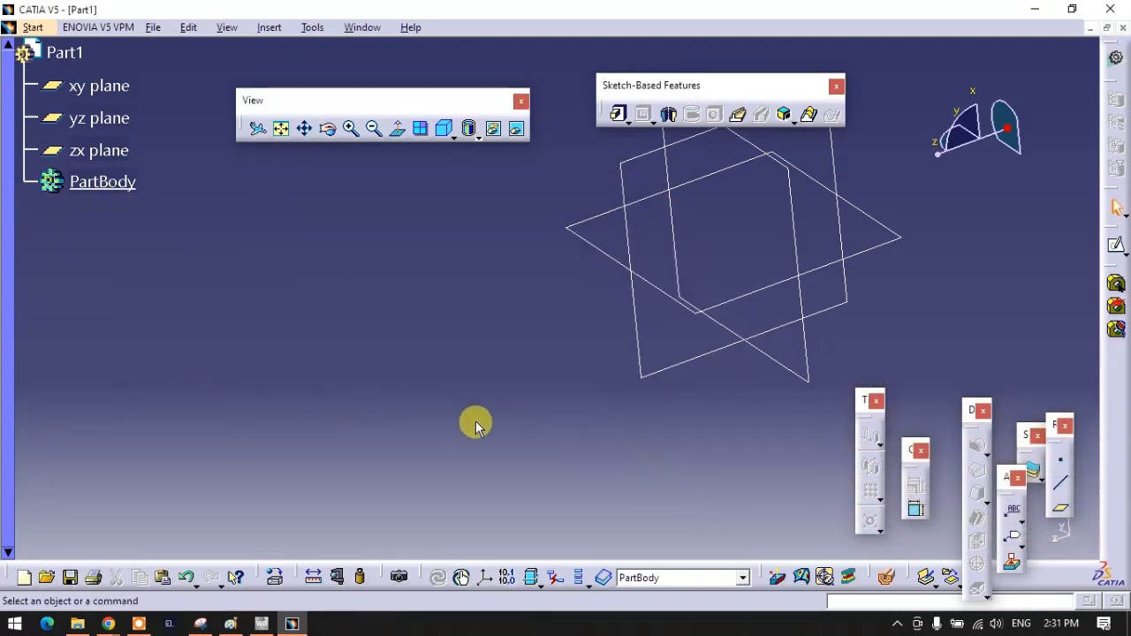
{"action": "left_click", "coordinate": [442, 129]}
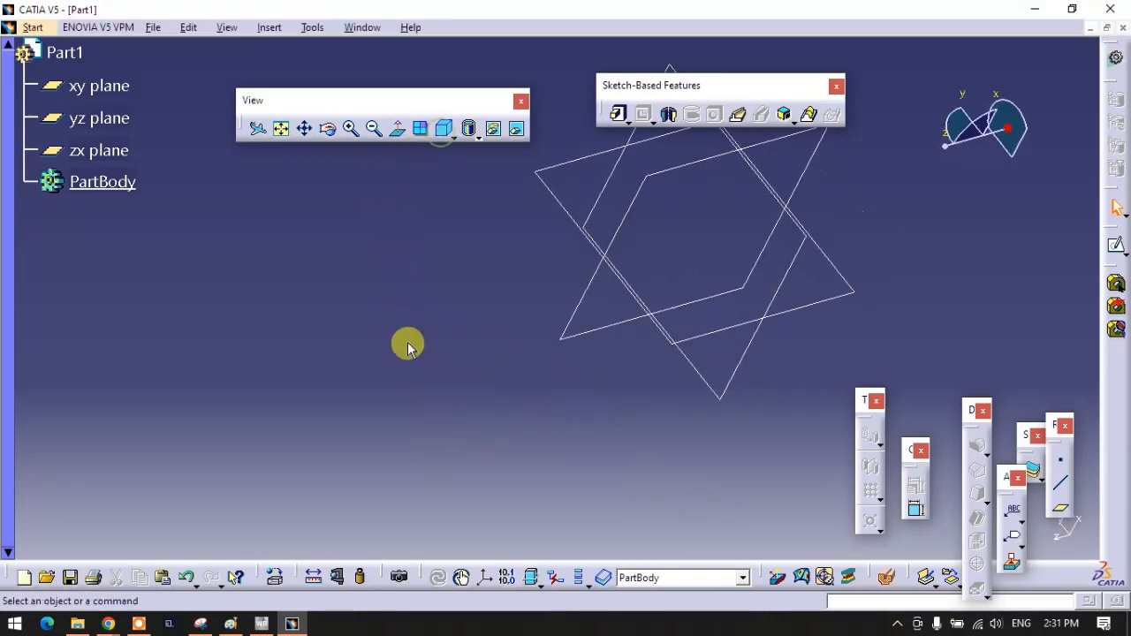
Undock the extended Reference Elements toolbar into the work area and close it
{"action": "left_click", "coordinate": [225, 29]}
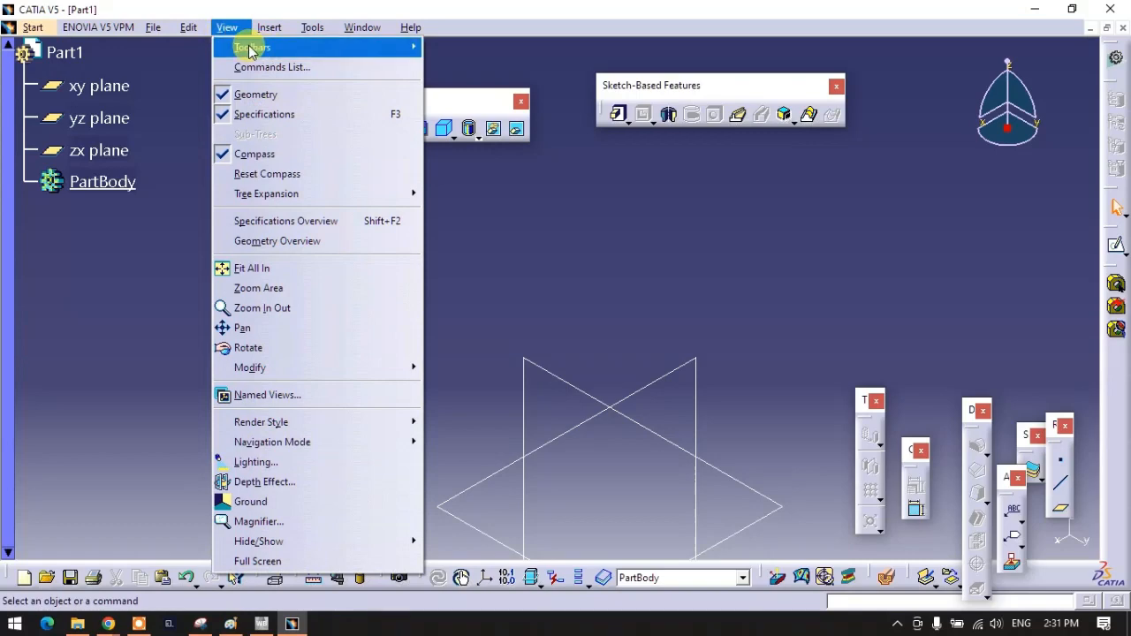
{"action": "left_click", "coordinate": [146, 250]}
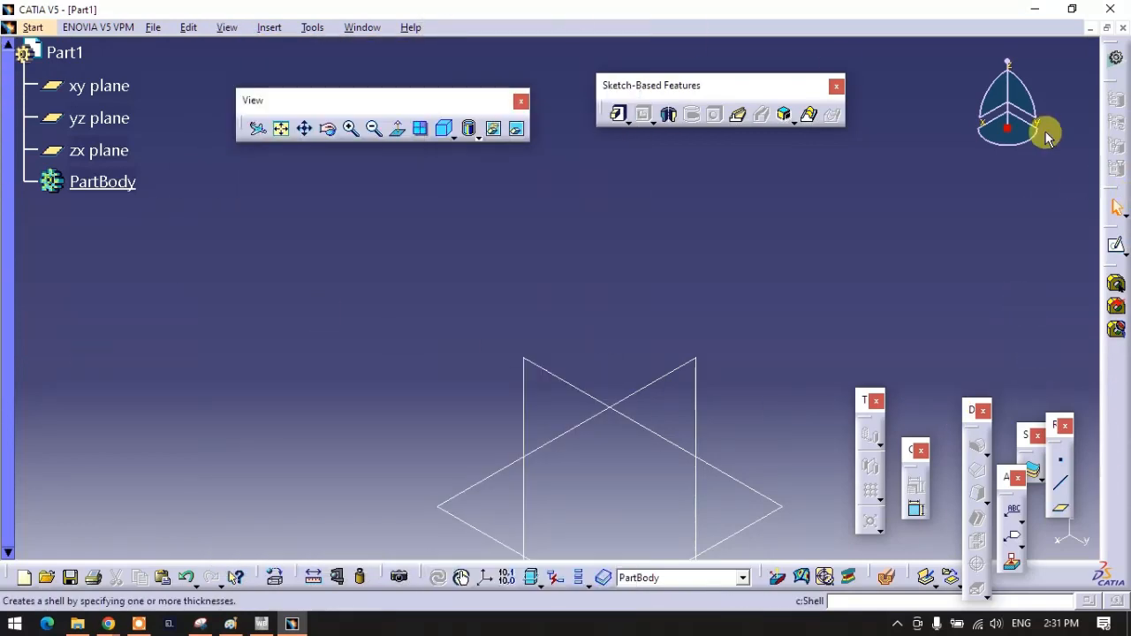
{"action": "left_click_drag", "start_coordinate": [1015, 375], "coordinate": [920, 257]}
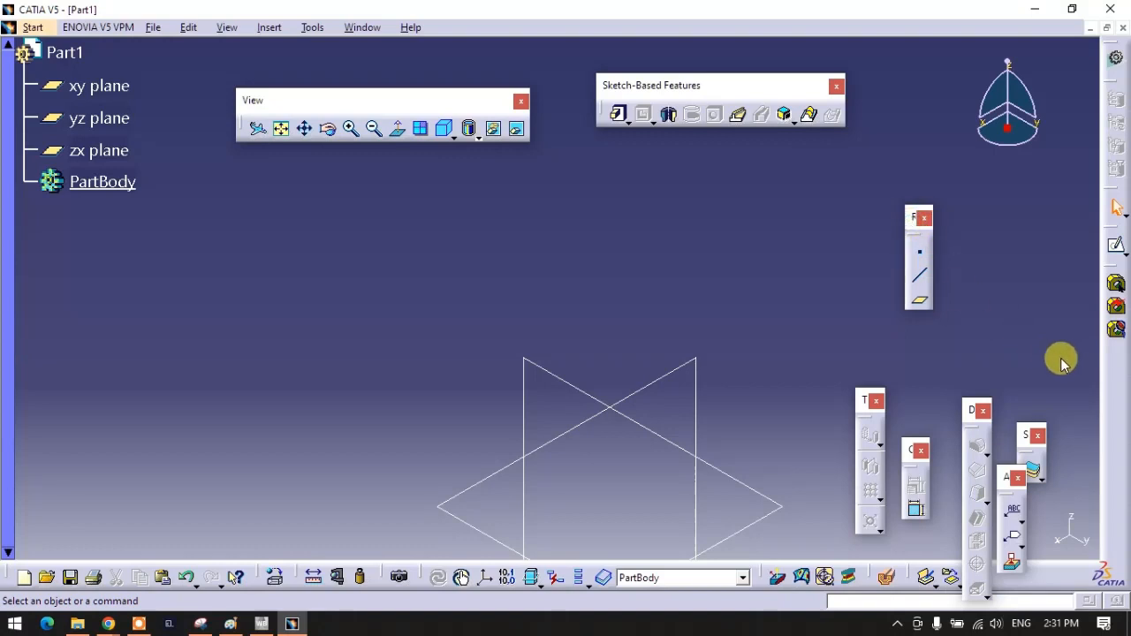
{"action": "left_click_drag", "start_coordinate": [1107, 357], "coordinate": [960, 291]}
{"action": "left_click", "coordinate": [960, 281]}
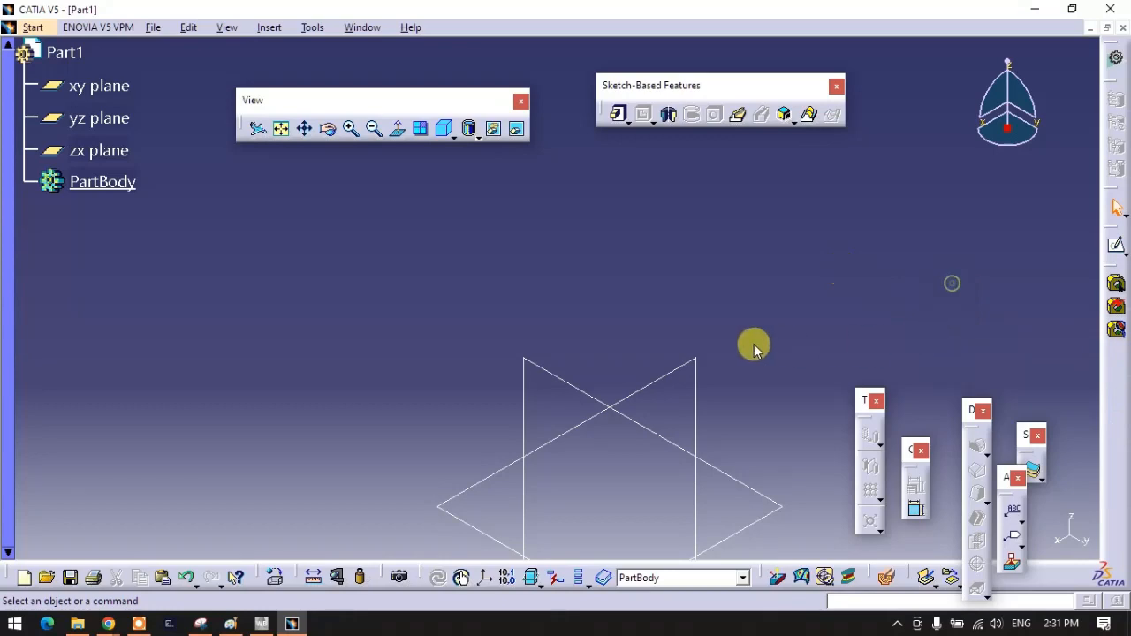
Show the Reference Elements (Compact) toolbar, expand its point, line and plane tools, and close it
{"action": "middle_click", "coordinate": [753, 344]}
{"action": "left_click", "coordinate": [268, 27]}
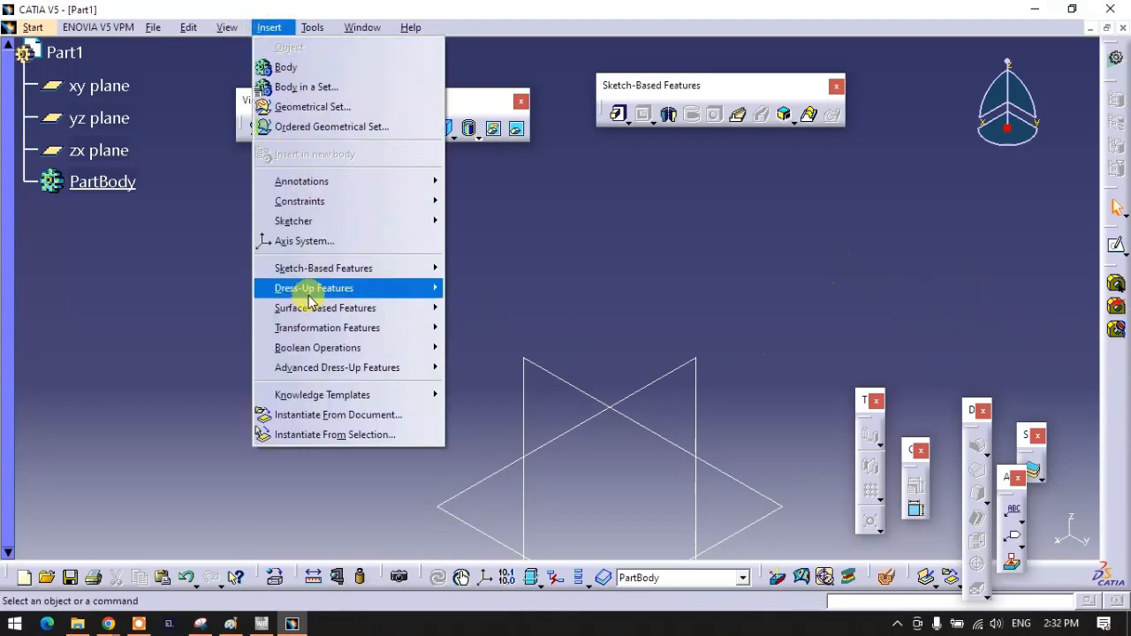
{"action": "mouse_move", "coordinate": [227, 27]}
{"action": "mouse_move", "coordinate": [253, 47]}
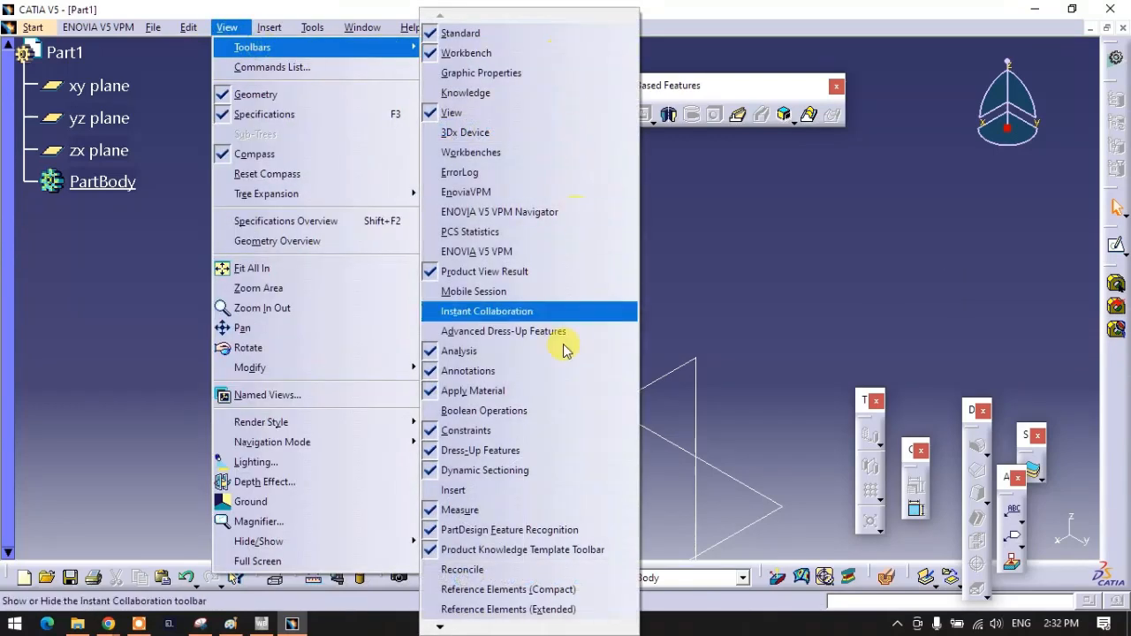
{"action": "mouse_move", "coordinate": [447, 626]}
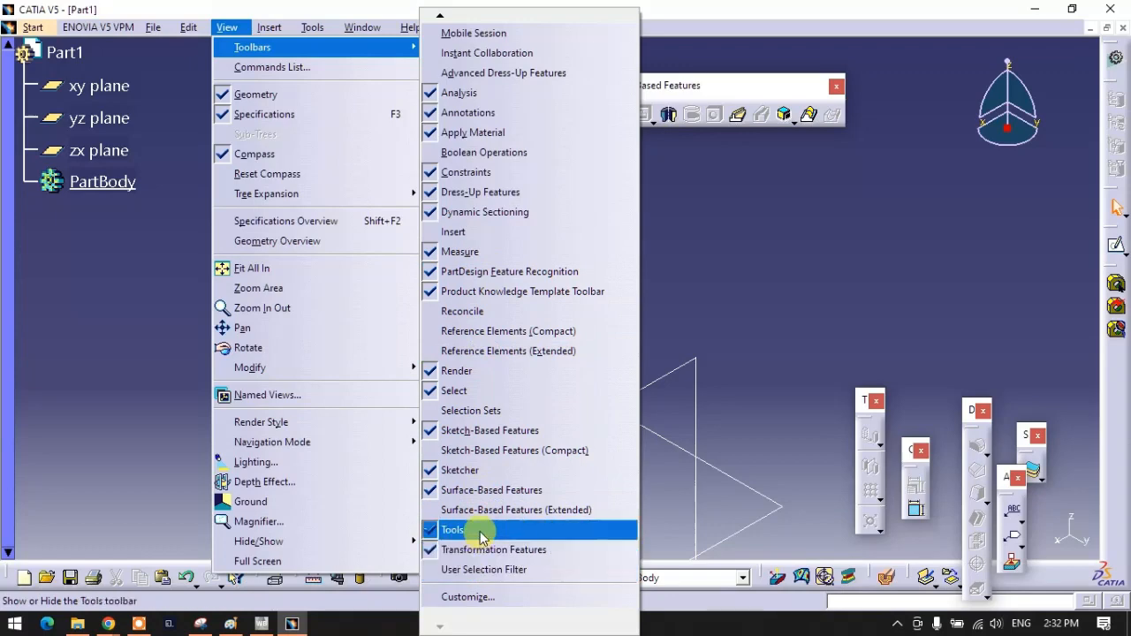
{"action": "left_click", "coordinate": [475, 338]}
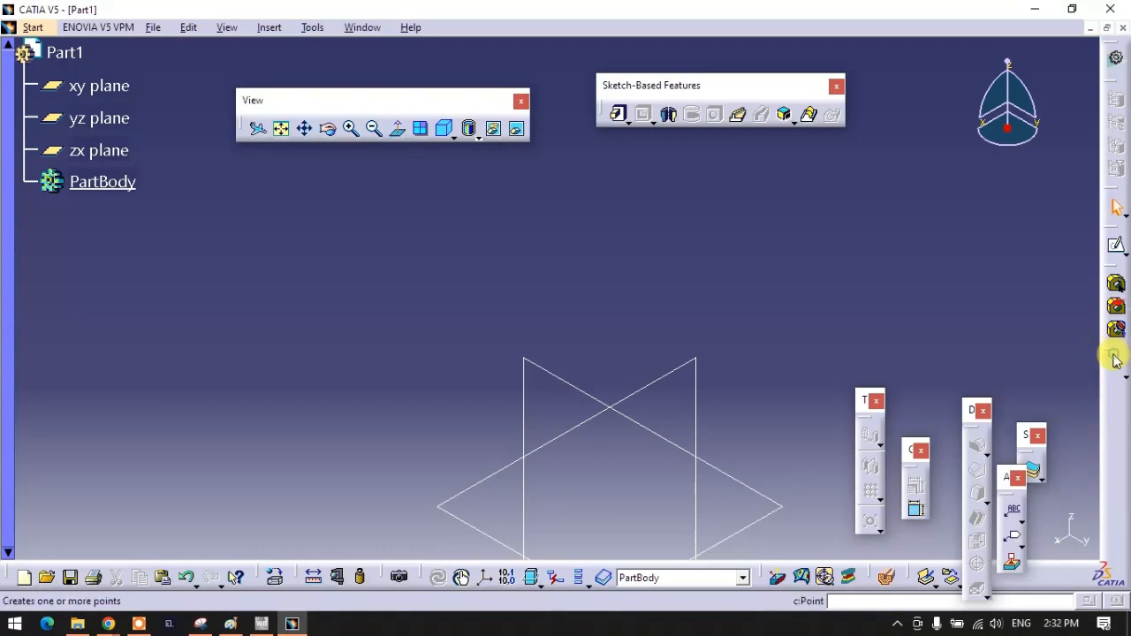
{"action": "left_click_drag", "start_coordinate": [603, 242], "coordinate": [513, 206]}
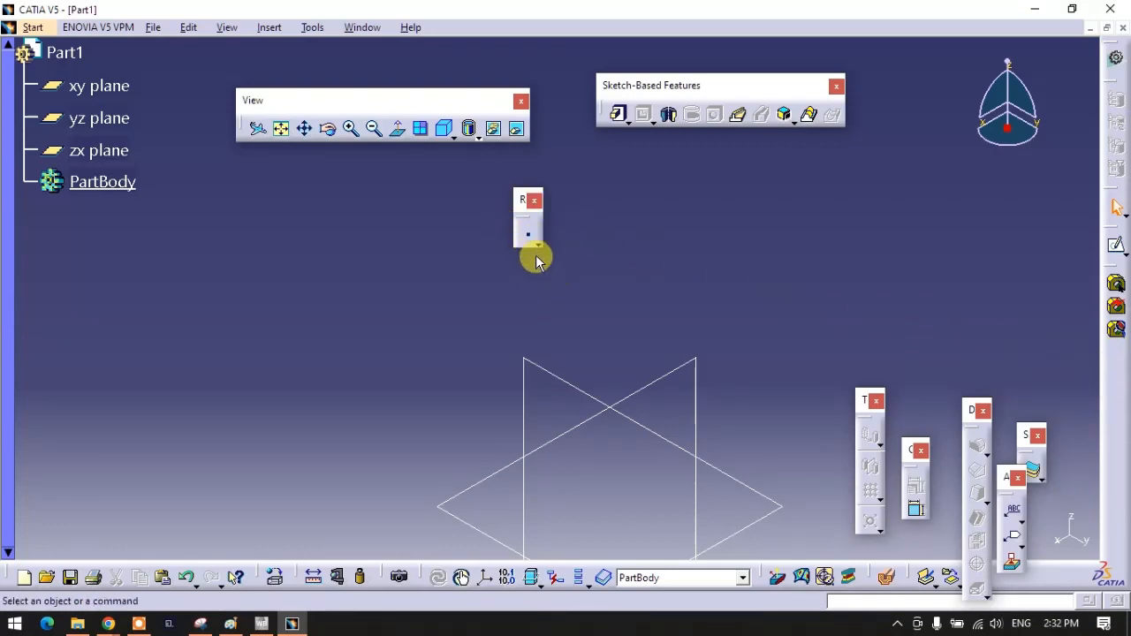
{"action": "left_click", "coordinate": [539, 241]}
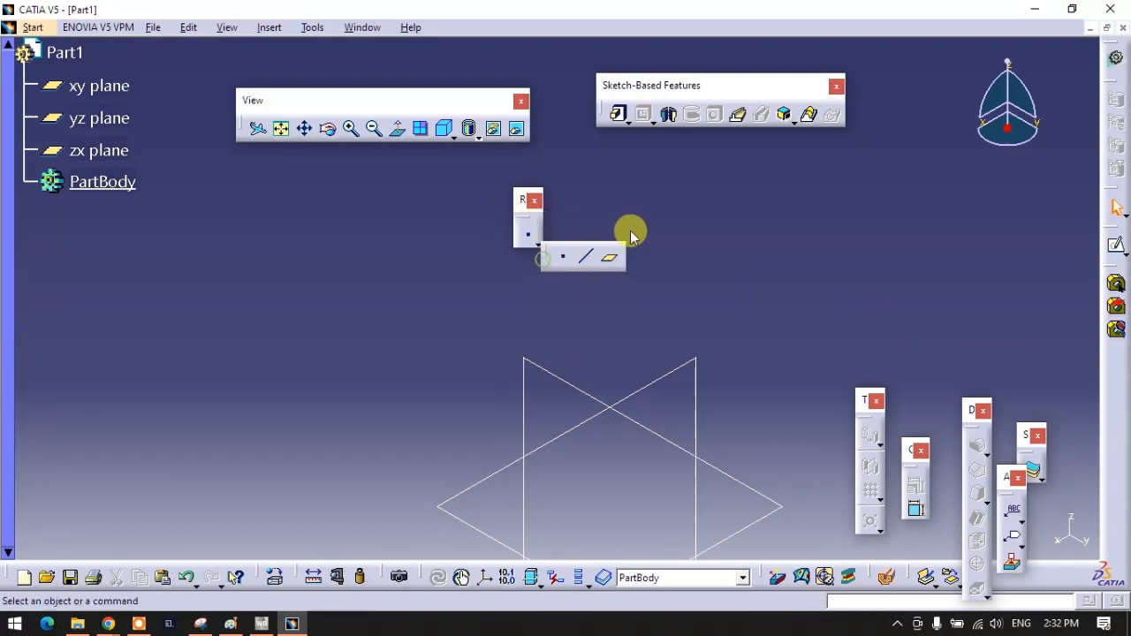
{"action": "left_click_drag", "start_coordinate": [630, 234], "coordinate": [816, 222]}
{"action": "left_click", "coordinate": [534, 201]}
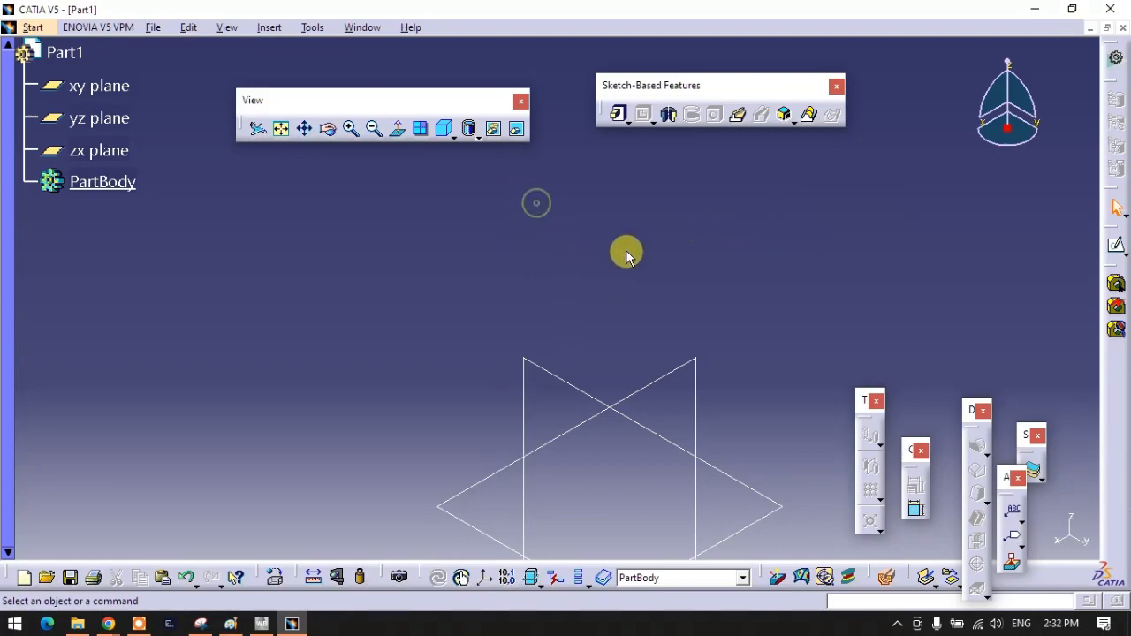
Show the Reference Elements (Extended) toolbar and place it just below the Sketch-Based Features toolbar
{"action": "right_click", "coordinate": [1110, 369]}
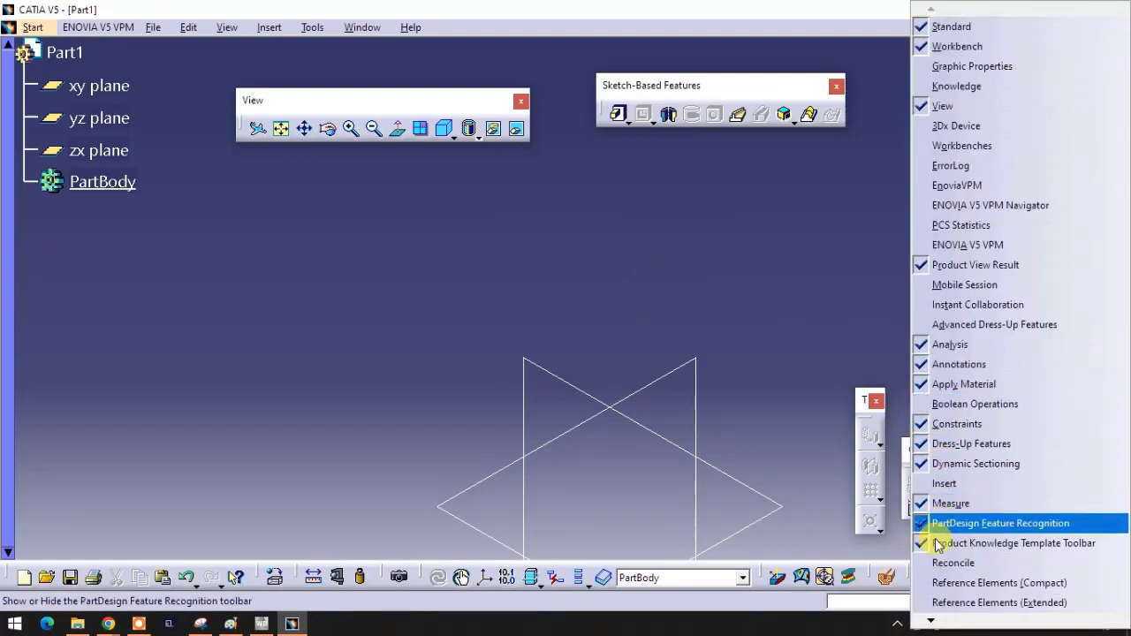
{"action": "left_click", "coordinate": [980, 603]}
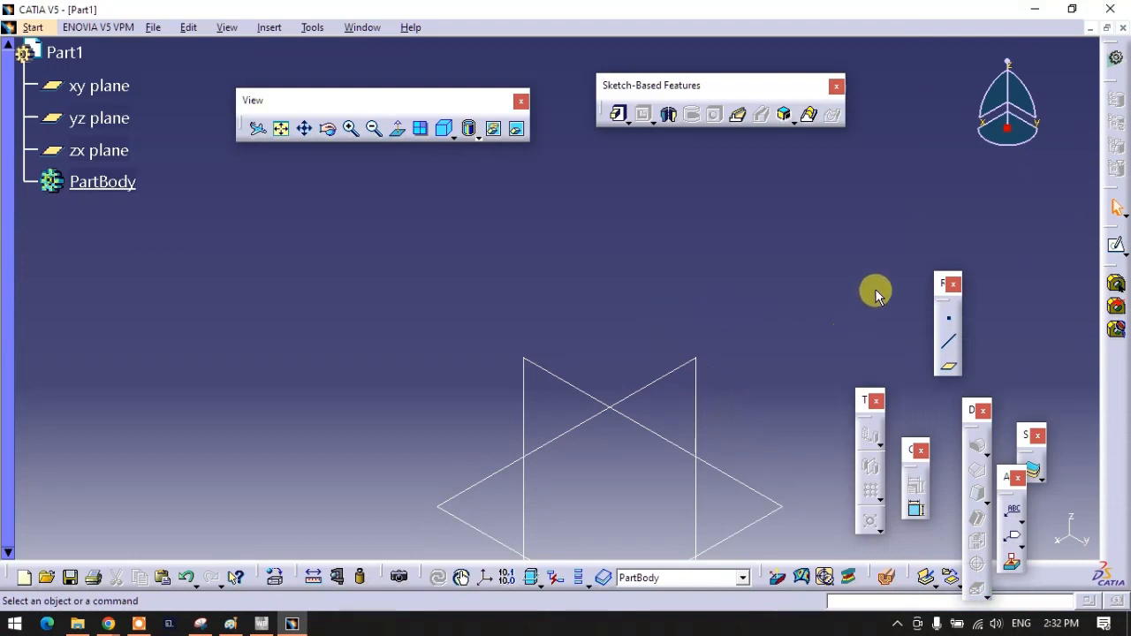
{"action": "left_click_drag", "start_coordinate": [873, 177], "coordinate": [874, 178]}
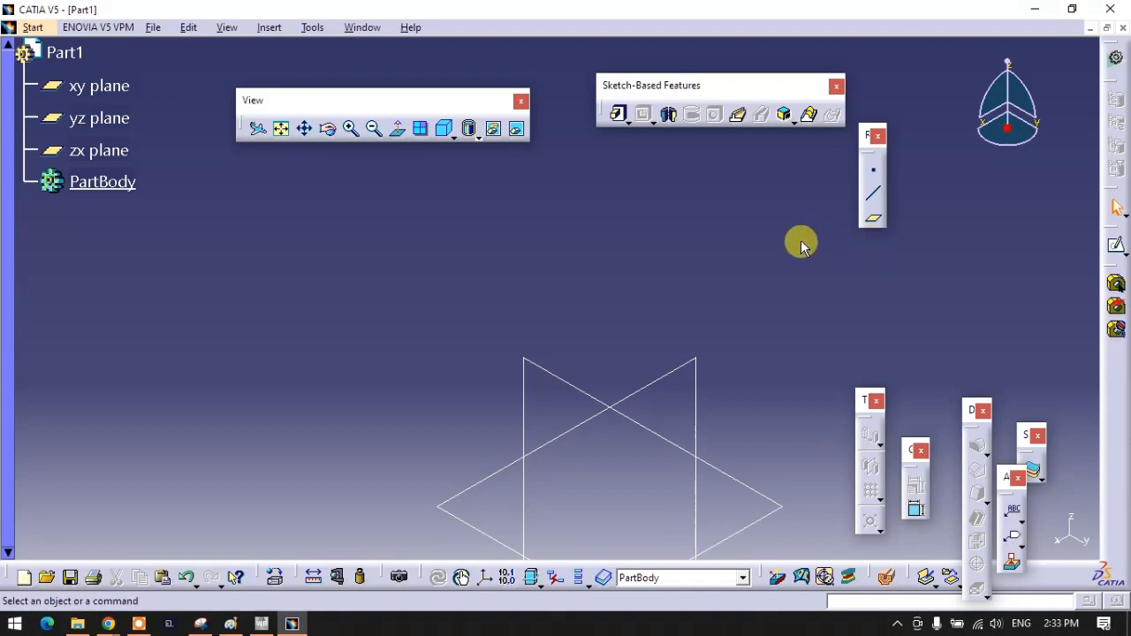
Create a reference plane offset 50 mm from the xy plane and undo its creation
{"action": "middle_click_drag", "start_coordinate": [637, 317], "coordinate": [513, 195]}
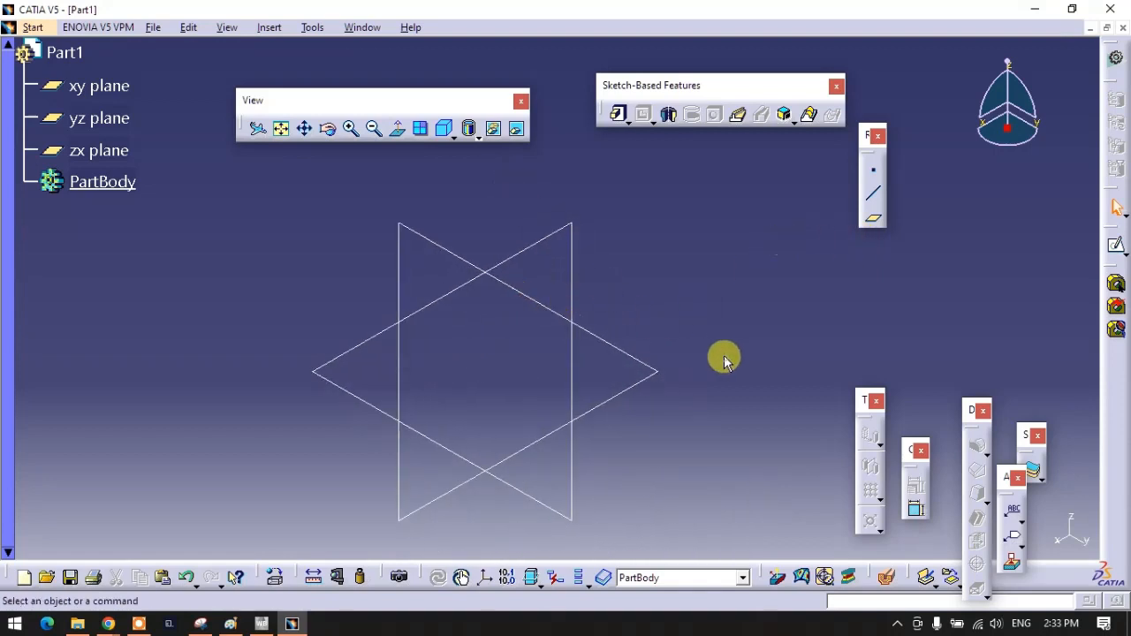
{"action": "left_click", "coordinate": [874, 223]}
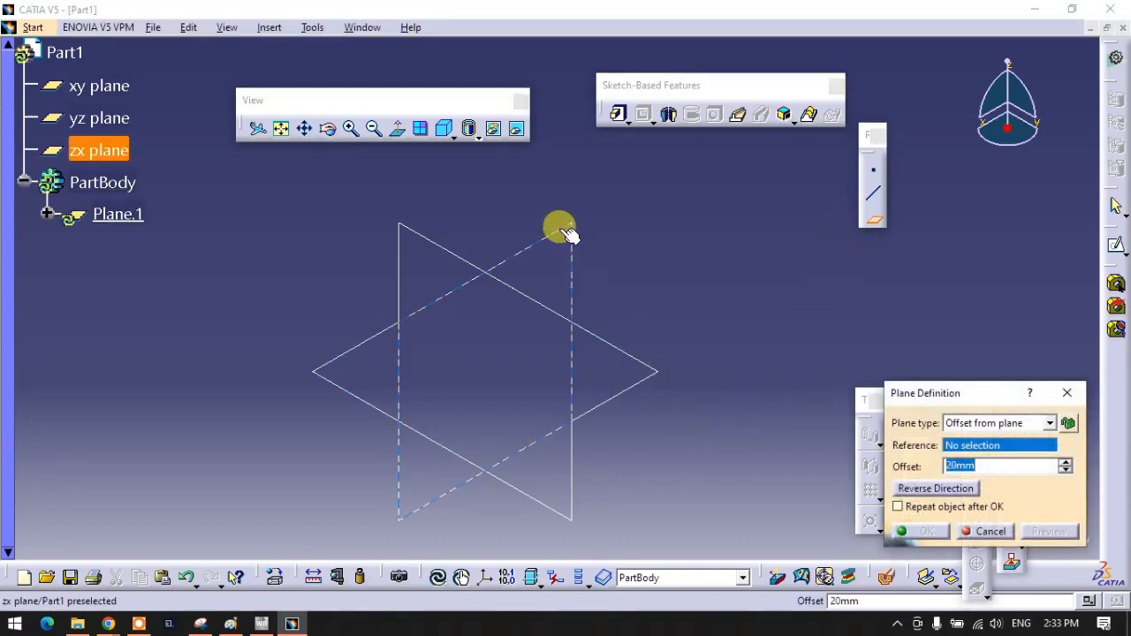
{"action": "left_click", "coordinate": [627, 386]}
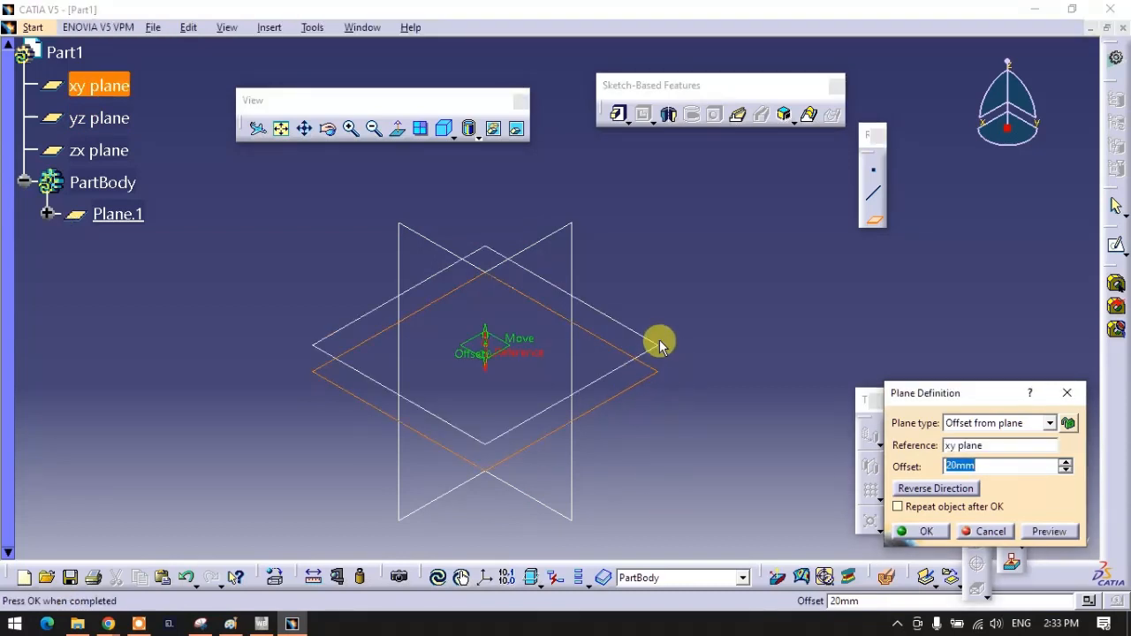
{"action": "left_click_drag", "start_coordinate": [890, 395], "coordinate": [747, 283]}
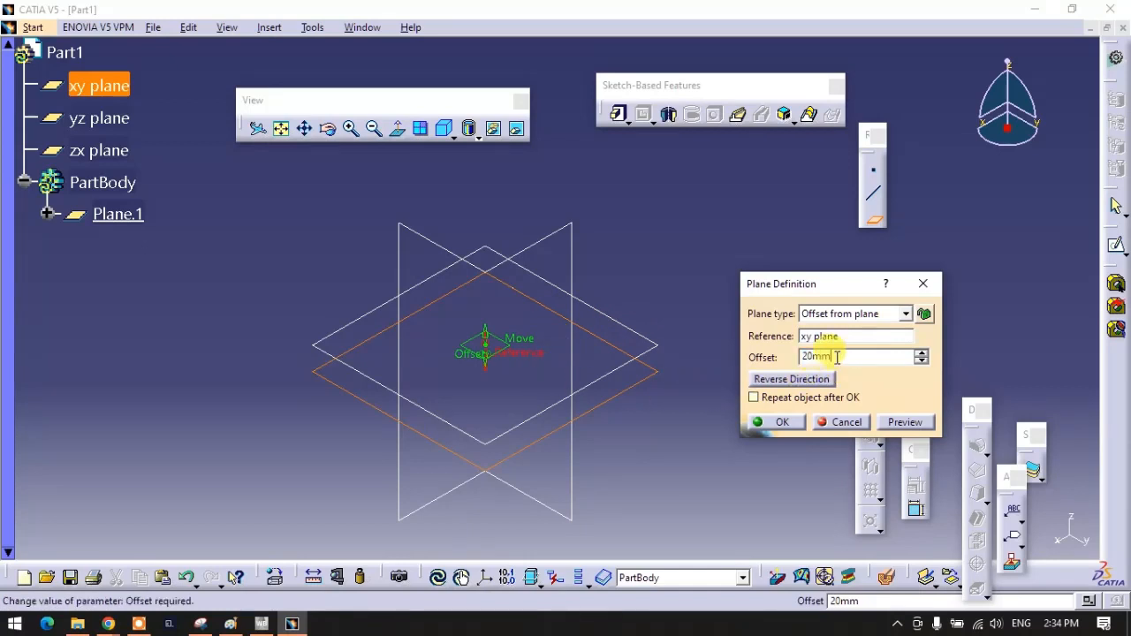
{"action": "type", "text": "10"}
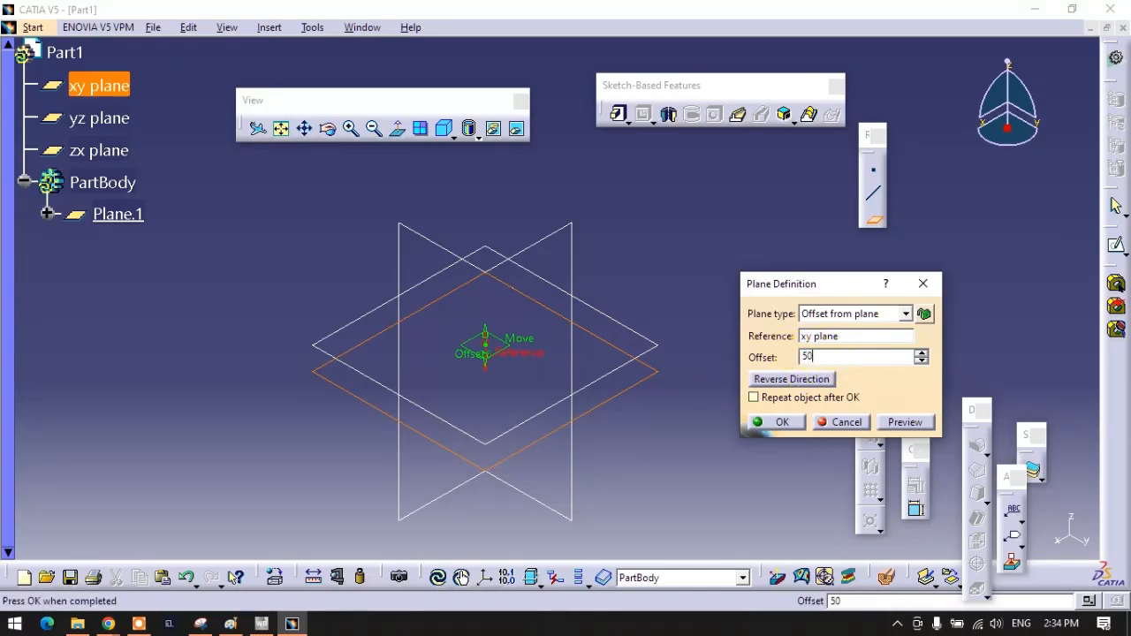
{"action": "key", "text": "Return"}
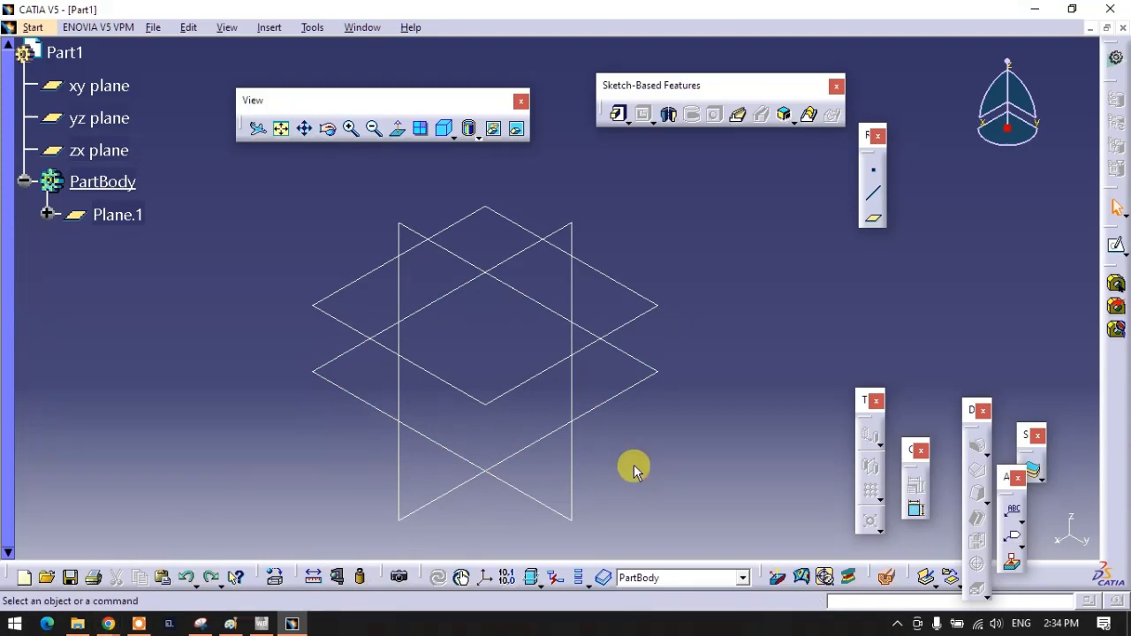
{"action": "key", "text": "ctrl+z"}
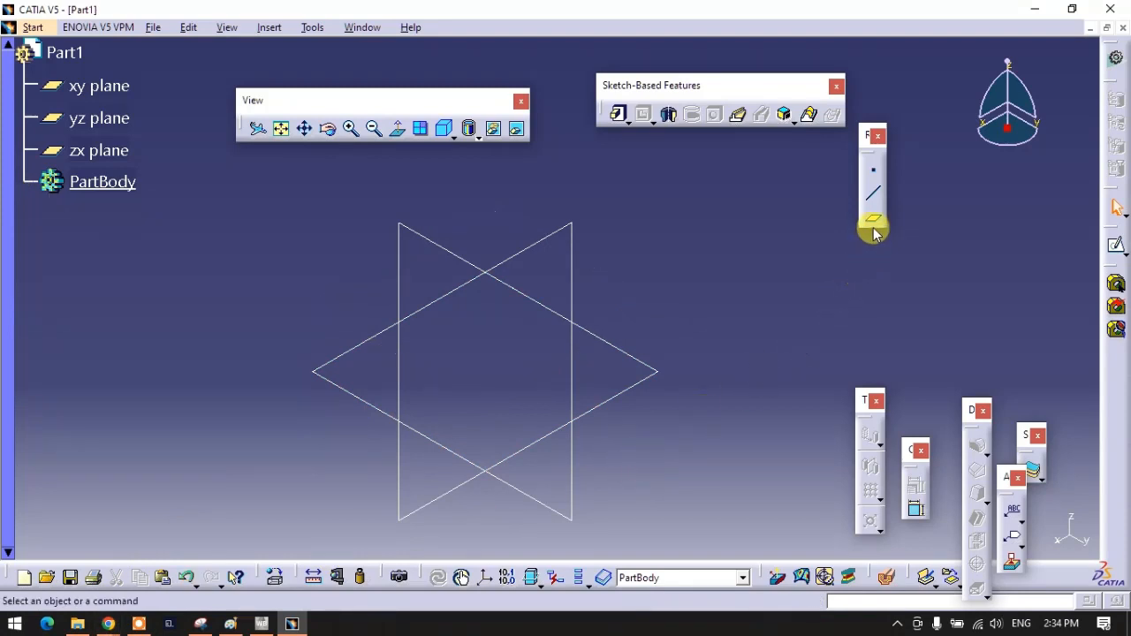
Define a reference plane offset 50 mm from the xy plane and preview it
{"action": "left_click", "coordinate": [873, 219]}
{"action": "left_click", "coordinate": [657, 382]}
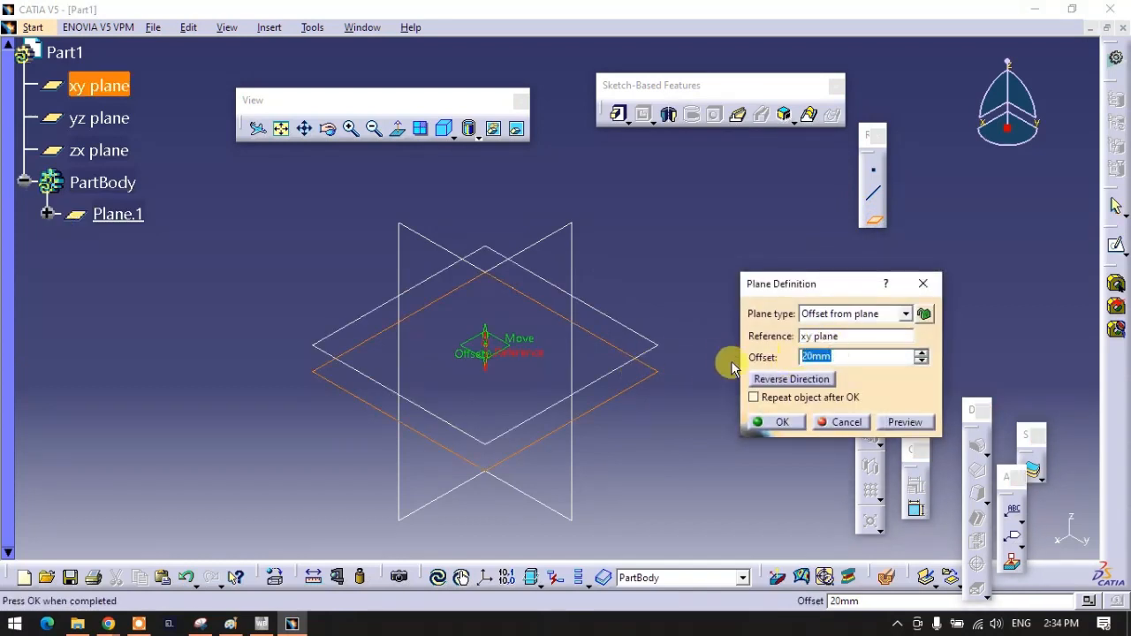
{"action": "type", "text": "50"}
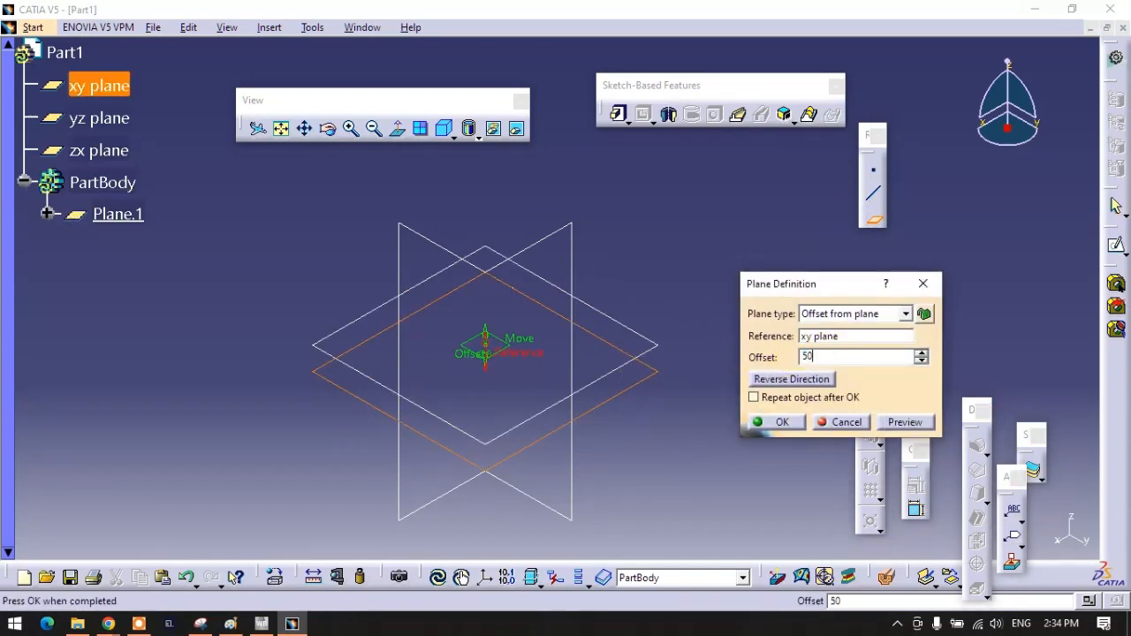
{"action": "left_click", "coordinate": [903, 422]}
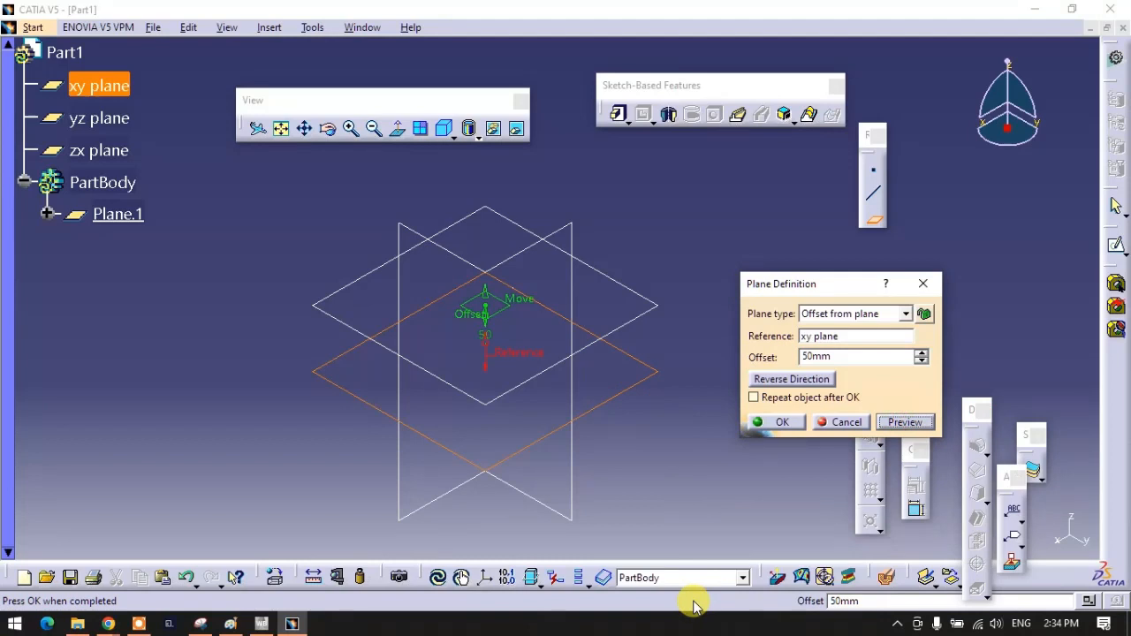
Create the offset plane and repeat it with 3 further instances in absolute mode, placed in a new body
{"action": "left_click", "coordinate": [851, 403]}
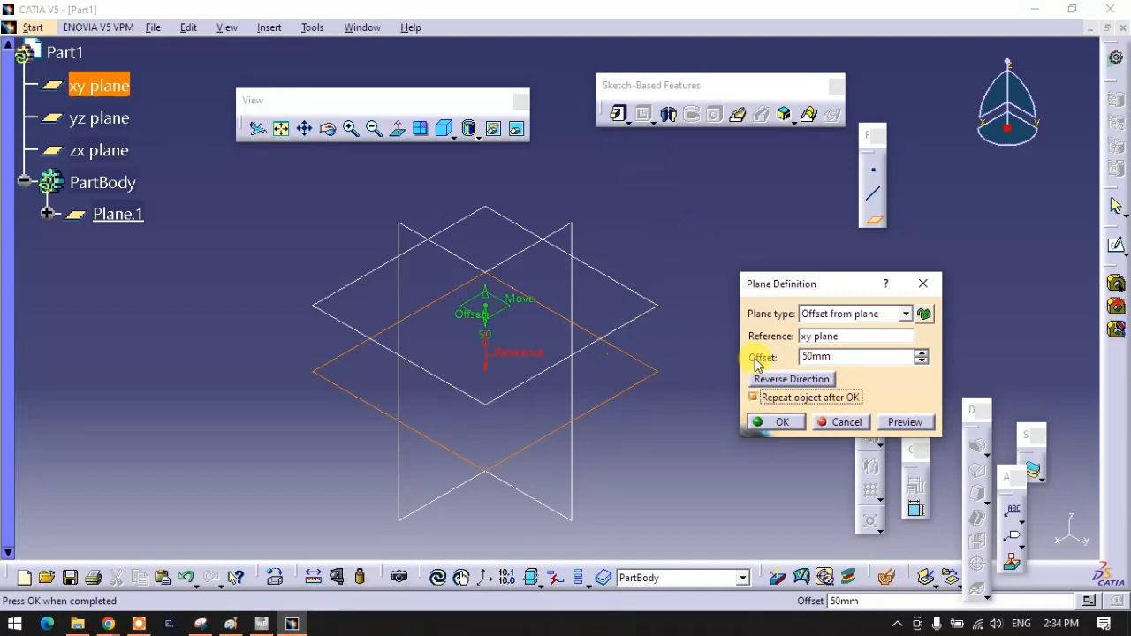
{"action": "left_click", "coordinate": [782, 426]}
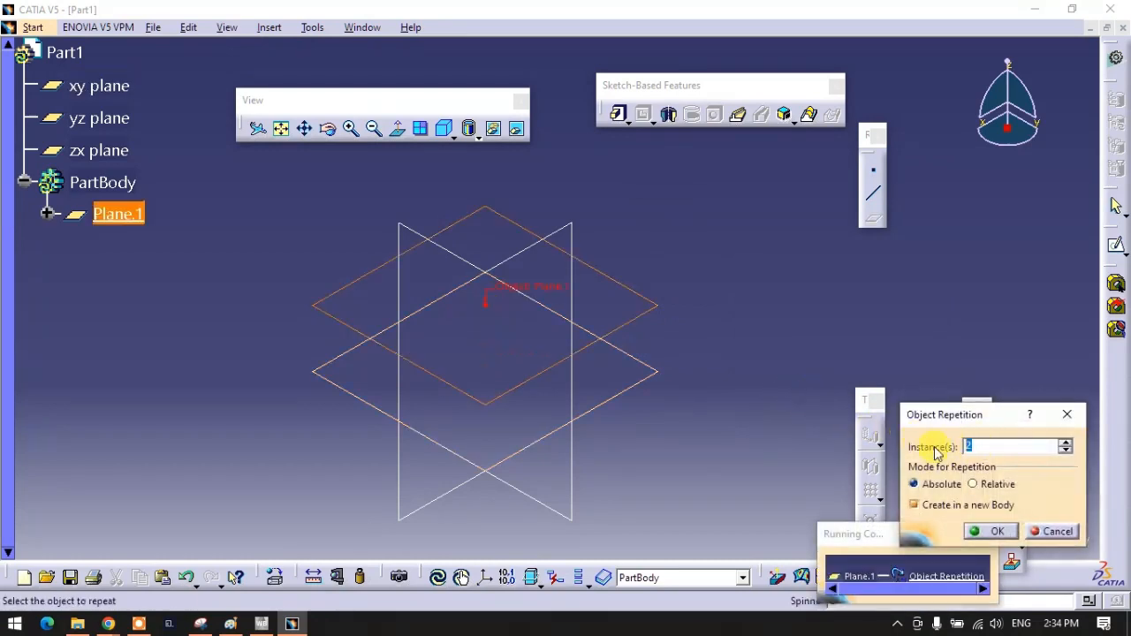
{"action": "left_click", "coordinate": [990, 531]}
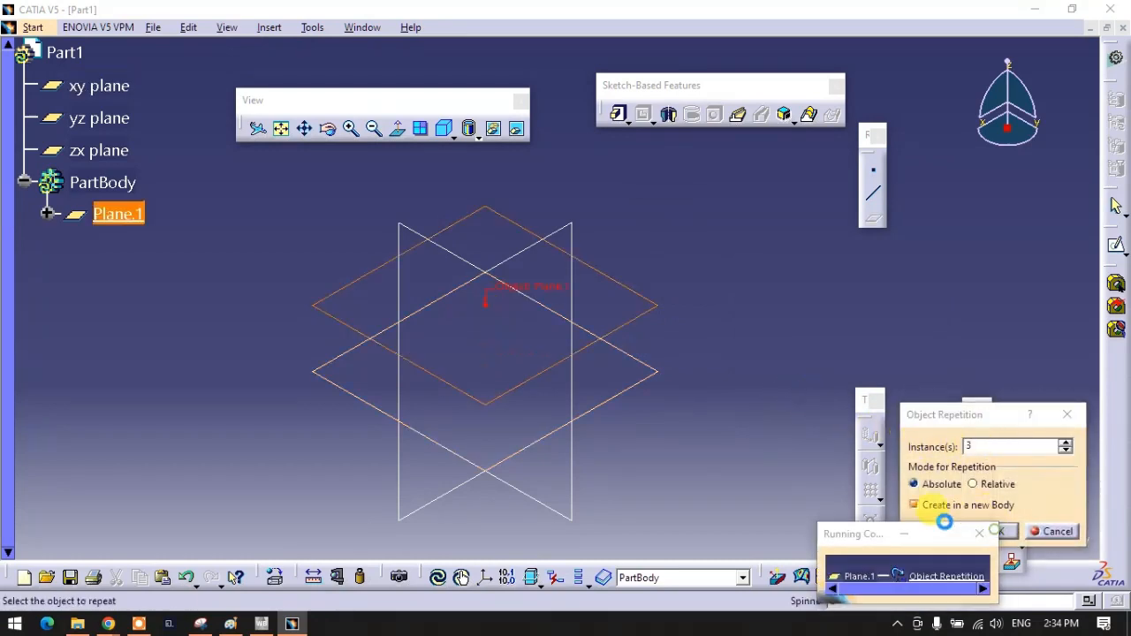
{"action": "middle_click_drag", "start_coordinate": [672, 318], "coordinate": [693, 445]}
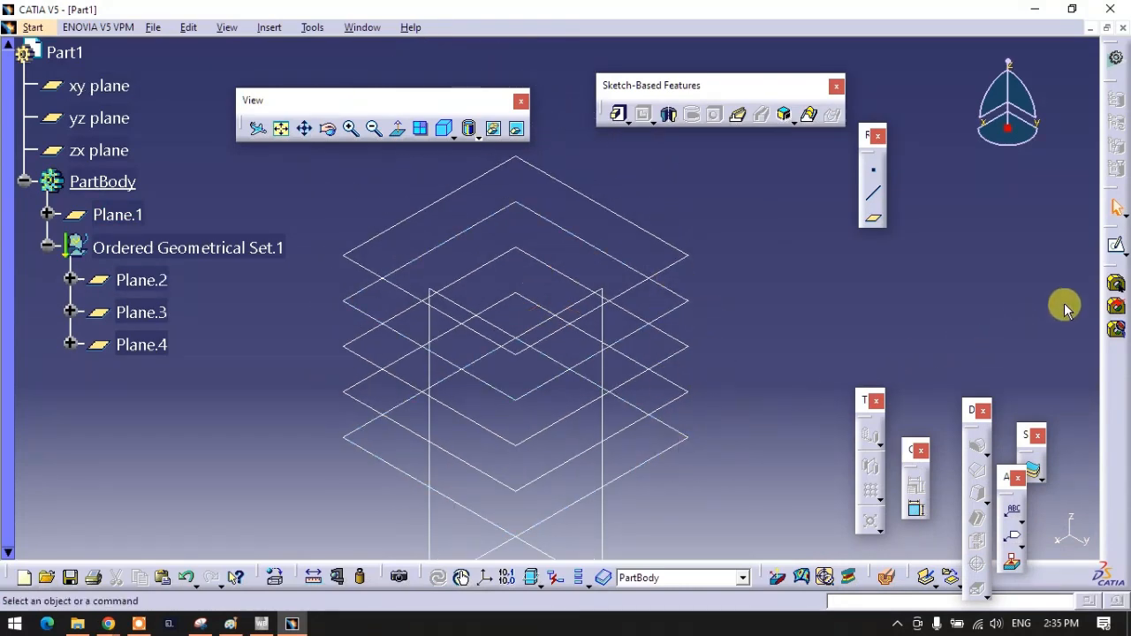
Sketch a horizontal elongated hole on the xy plane starting at the origin, about 292 mm between centers with about 18 mm radius
{"action": "left_click", "coordinate": [1116, 248]}
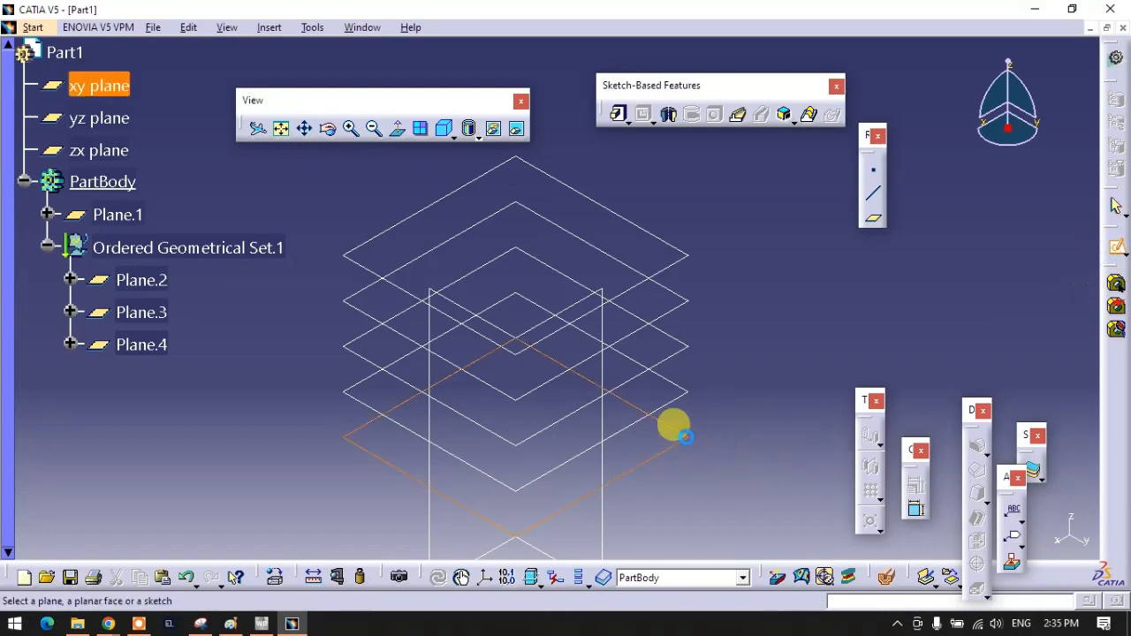
{"action": "left_click", "coordinate": [677, 430]}
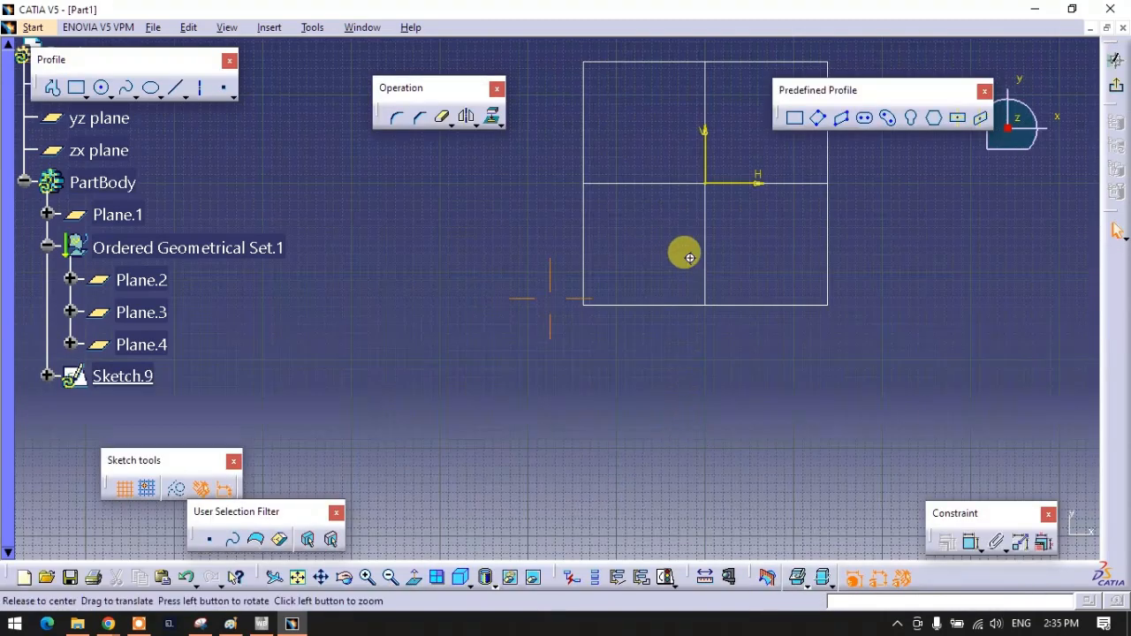
{"action": "middle_click_drag", "start_coordinate": [682, 253], "coordinate": [497, 392]}
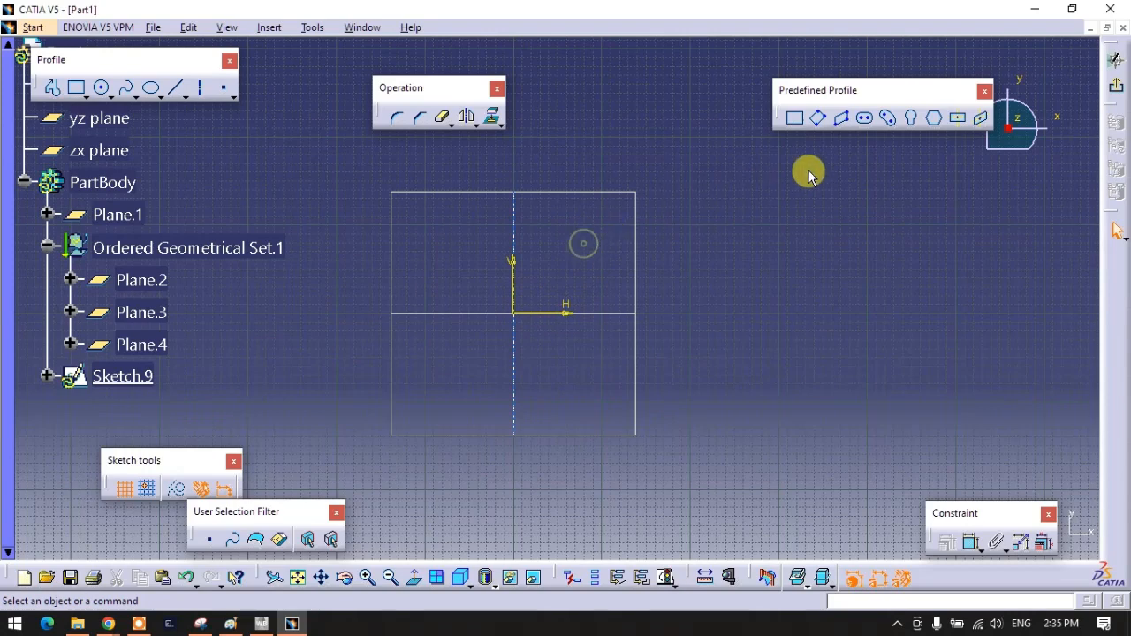
{"action": "left_click", "coordinate": [866, 119]}
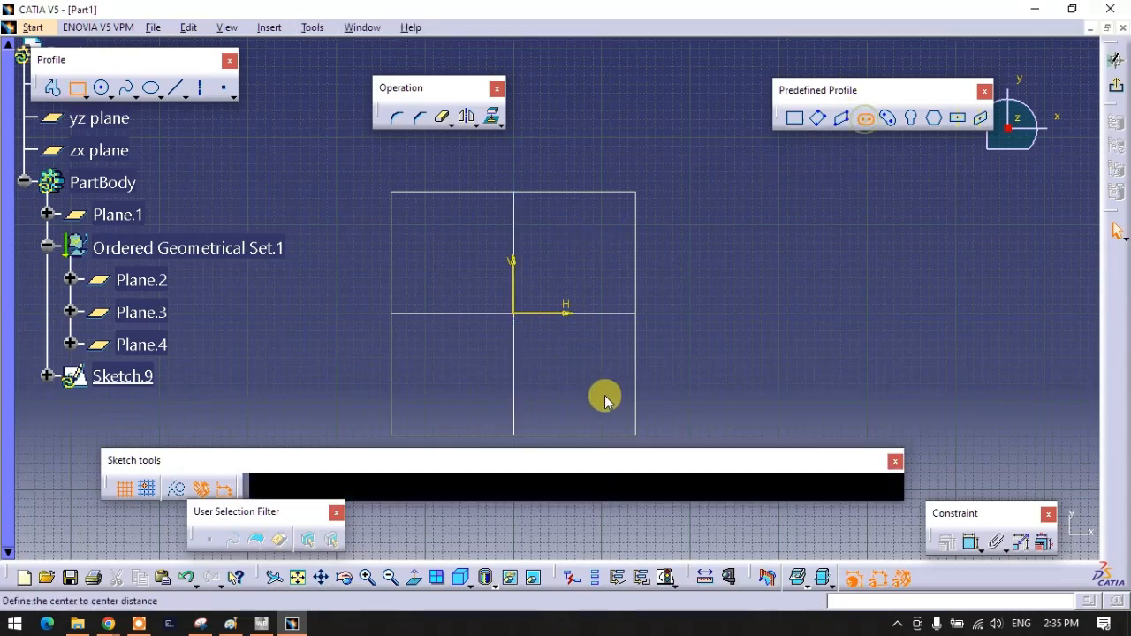
{"action": "left_click", "coordinate": [515, 314]}
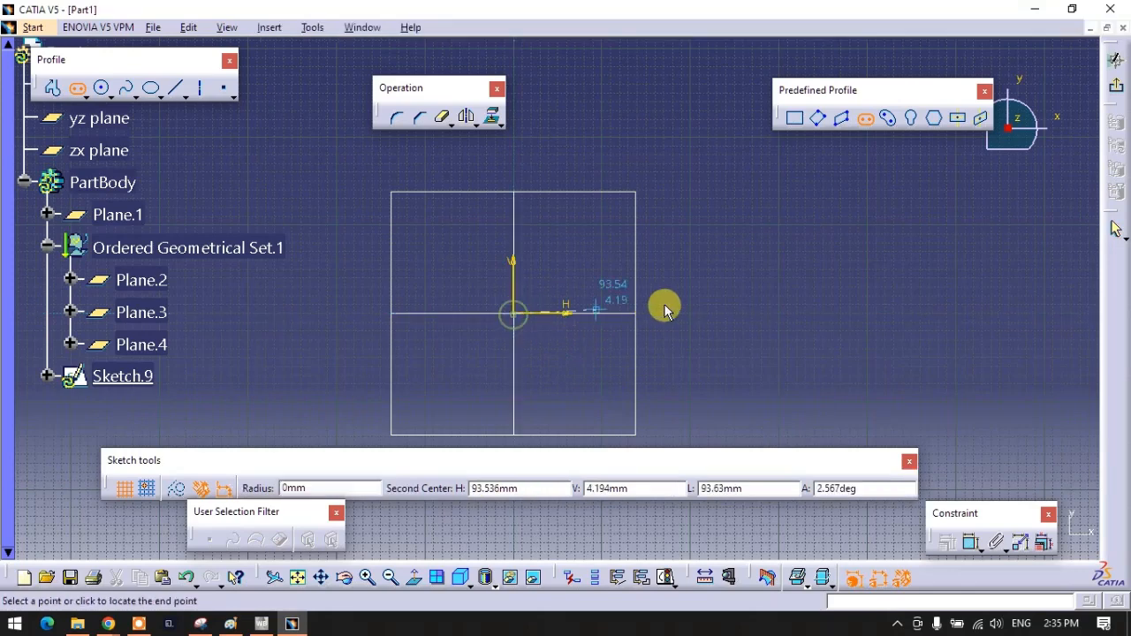
{"action": "left_click", "coordinate": [767, 313]}
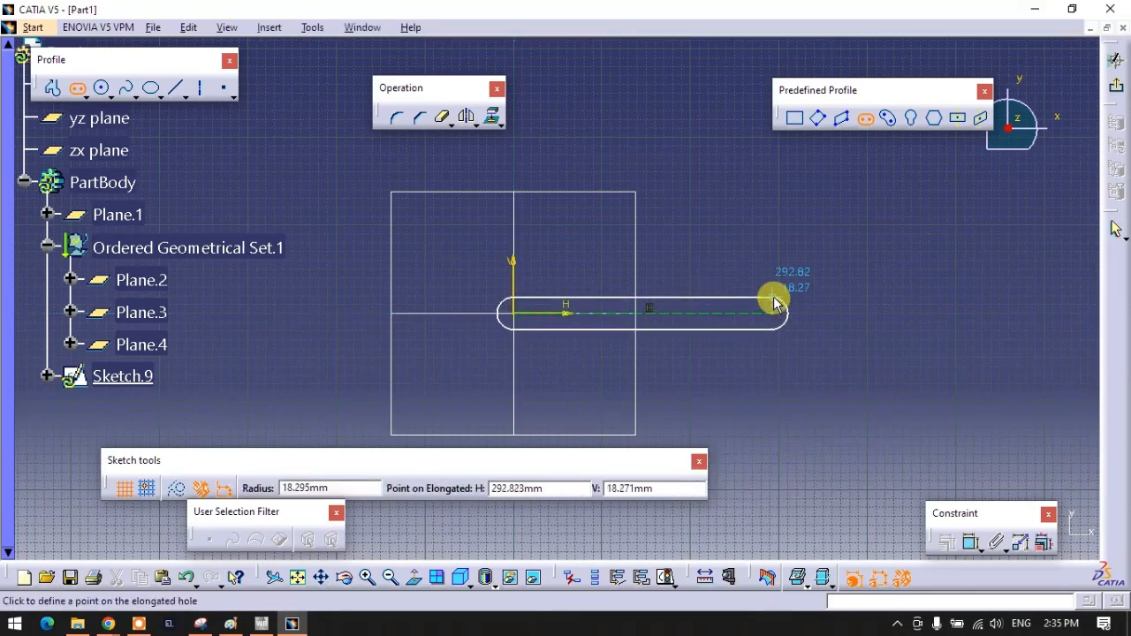
{"action": "left_click", "coordinate": [771, 299]}
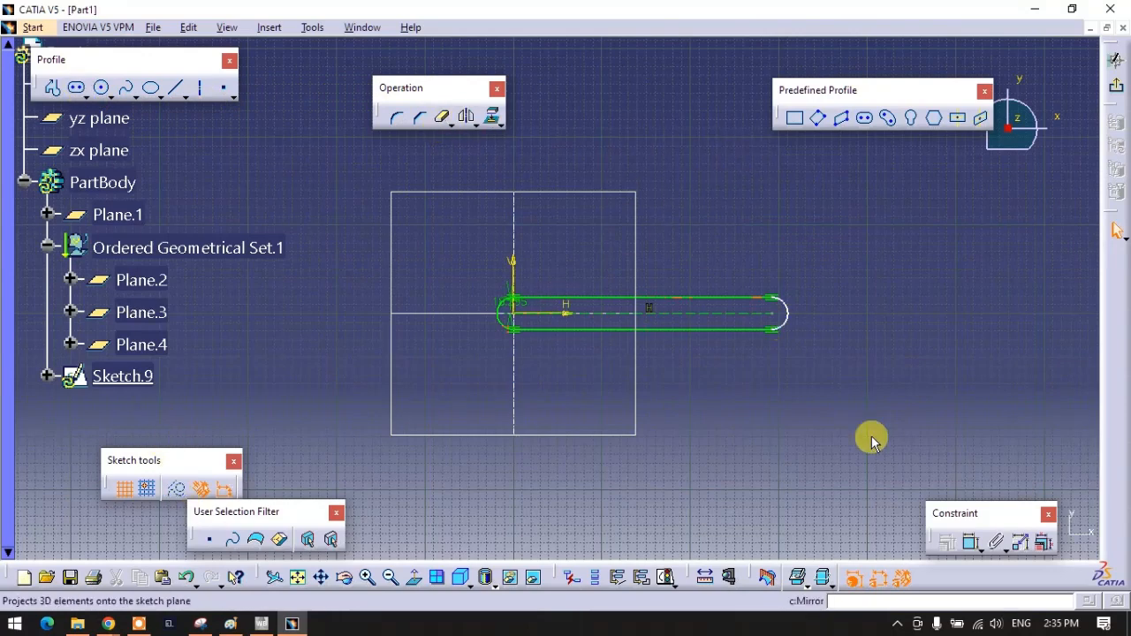
Dimension the elongated hole's center-to-center distance and set it to 25 mm
{"action": "left_click", "coordinate": [971, 543]}
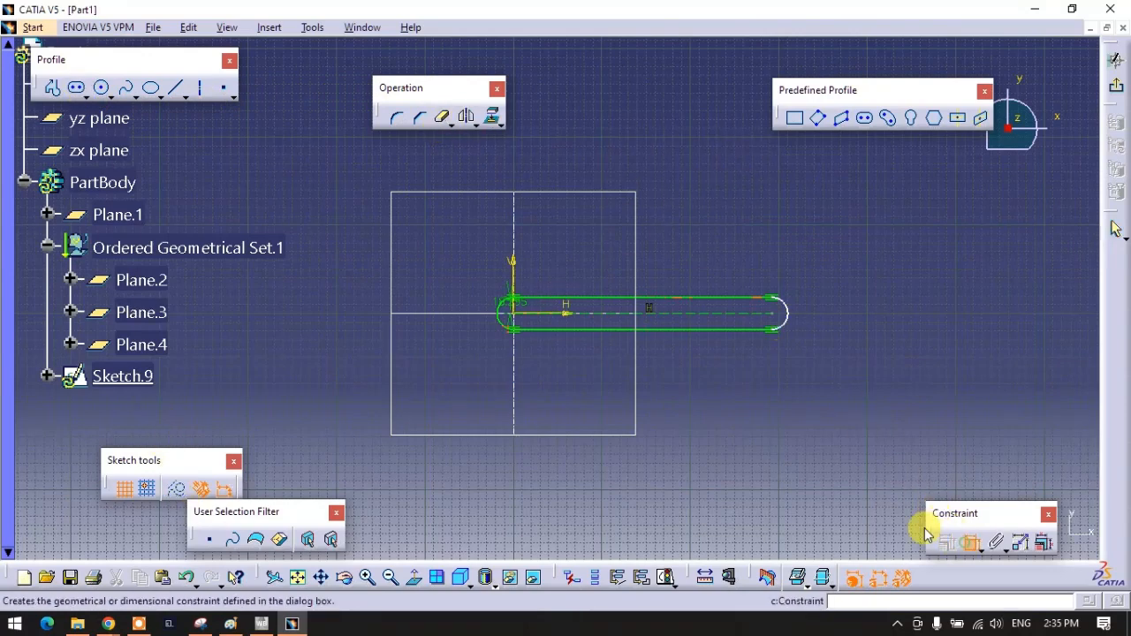
{"action": "left_click", "coordinate": [622, 319]}
{"action": "left_click", "coordinate": [610, 368]}
{"action": "double_click", "coordinate": [626, 374]}
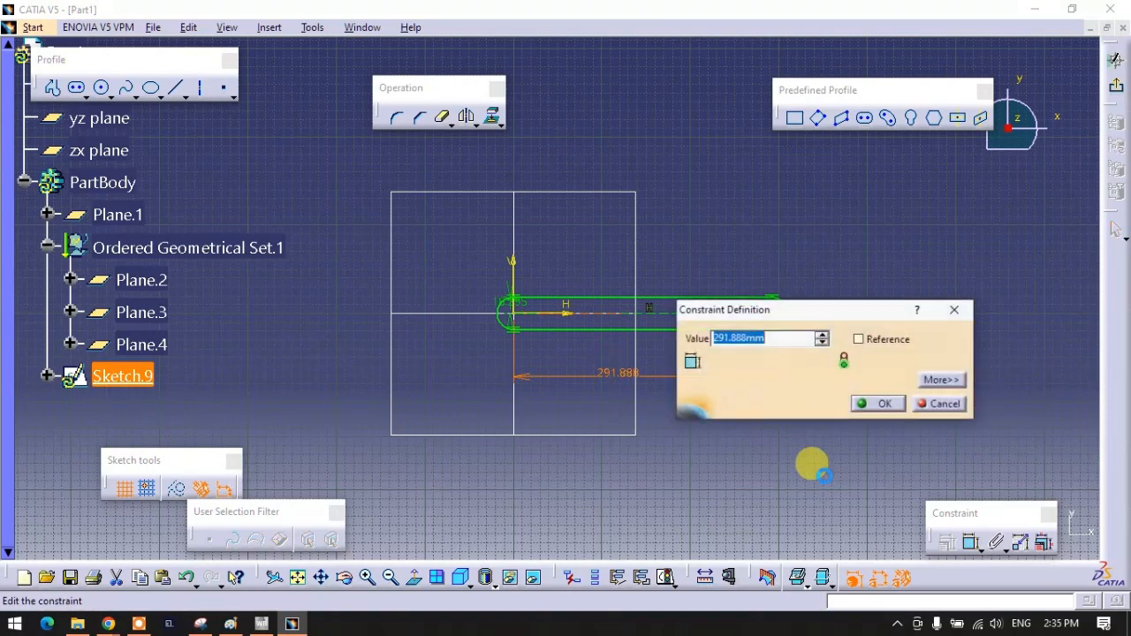
{"action": "type", "text": "25"}
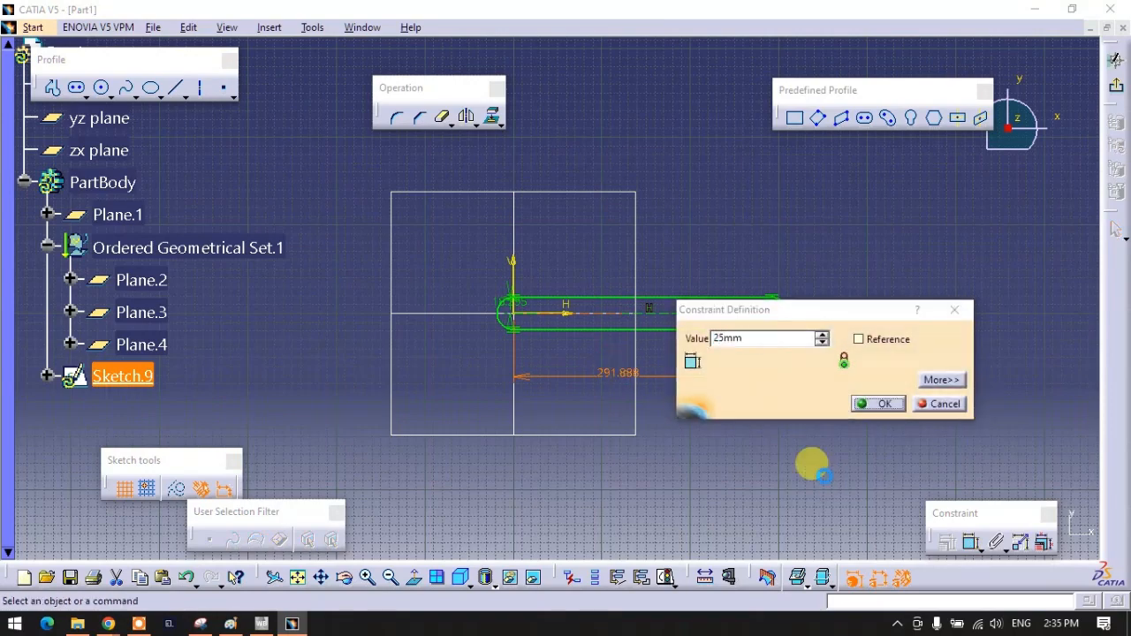
{"action": "key", "text": "Return"}
Set the elongated hole's radius dimension to 6 mm
{"action": "mouse_move", "coordinate": [769, 430]}
{"action": "middle_mouse_down"}
{"action": "mouse_move", "coordinate": [740, 383]}
{"action": "mouse_move", "coordinate": [745, 239]}
{"action": "mouse_move", "coordinate": [533, 389]}
{"action": "mouse_move", "coordinate": [596, 340]}
{"action": "middle_mouse_up"}
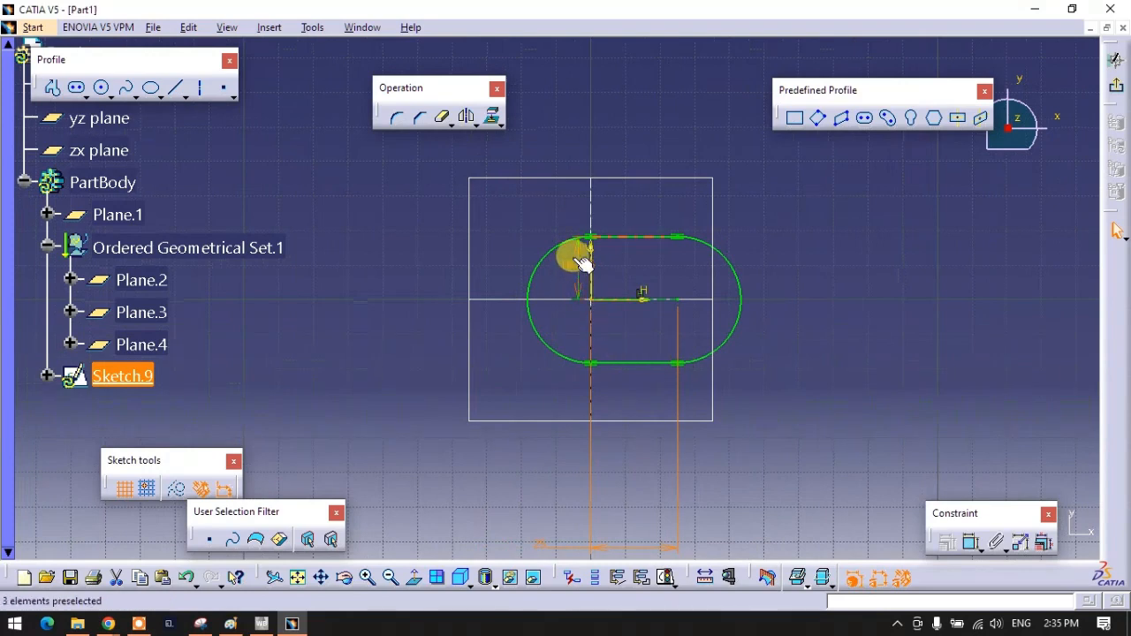
{"action": "double_click", "coordinate": [573, 264]}
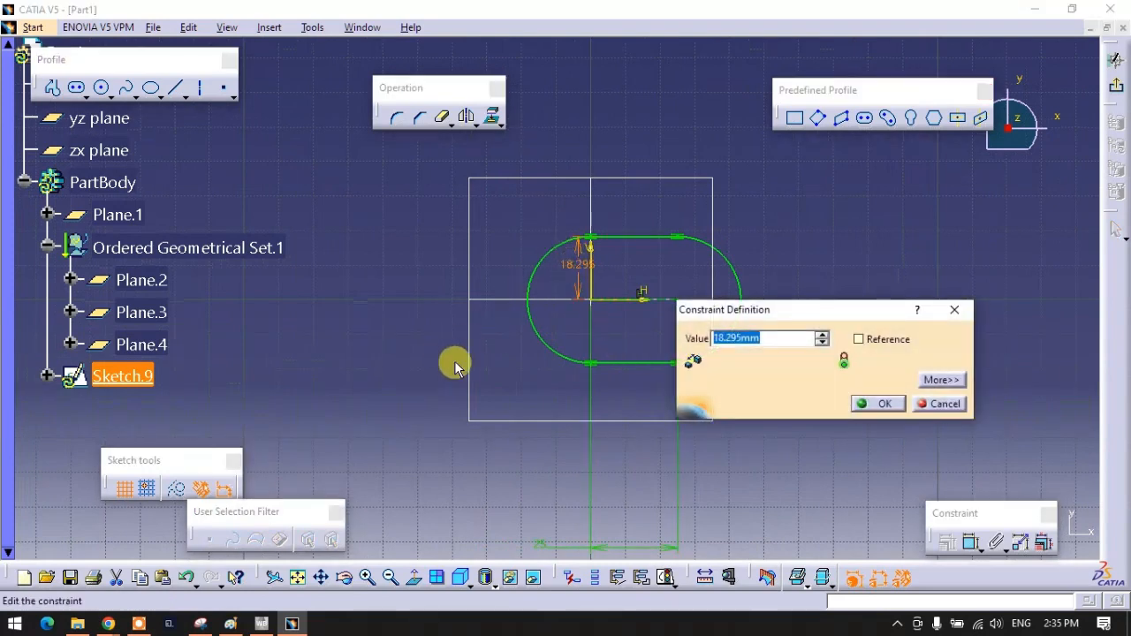
{"action": "key", "text": "Return"}
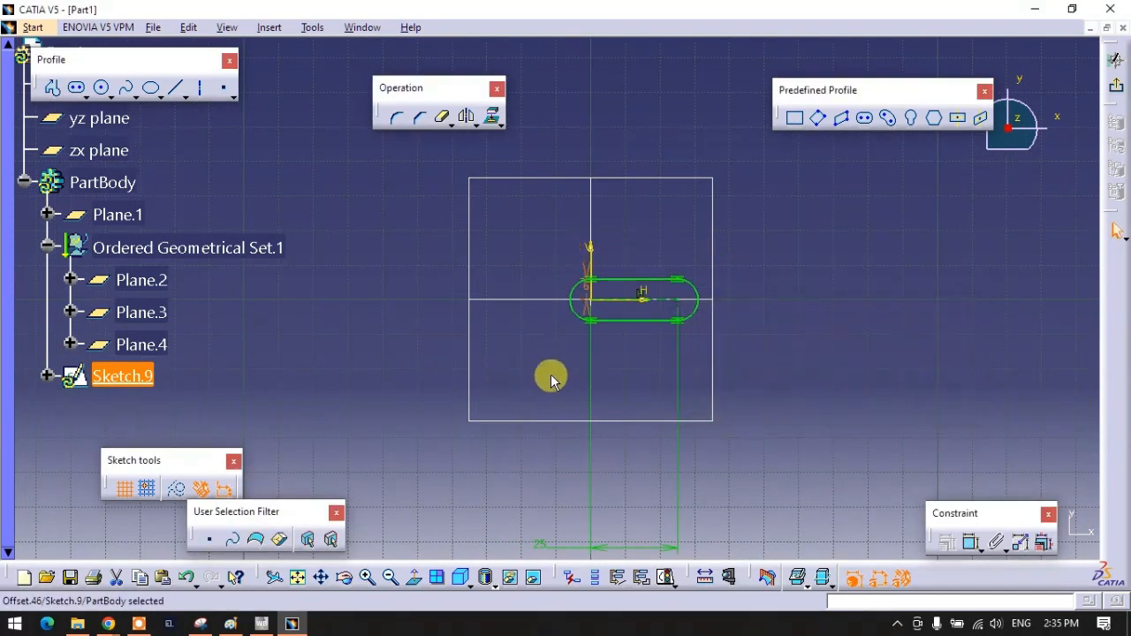
{"action": "left_click", "coordinate": [723, 378]}
Try deleting the tangency constraints at the elongated hole's right end, and undo the deletions
{"action": "mouse_move", "coordinate": [700, 281]}
{"action": "middle_mouse_down"}
{"action": "mouse_move", "coordinate": [760, 245]}
{"action": "mouse_move", "coordinate": [514, 281]}
{"action": "middle_mouse_up"}
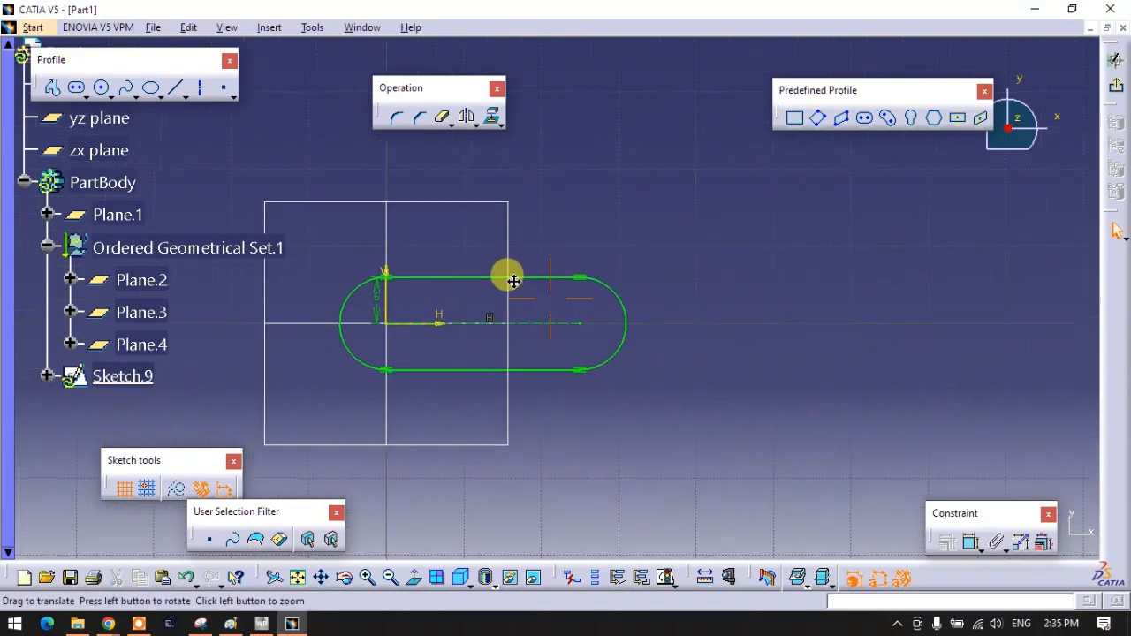
{"action": "right_click", "coordinate": [585, 277]}
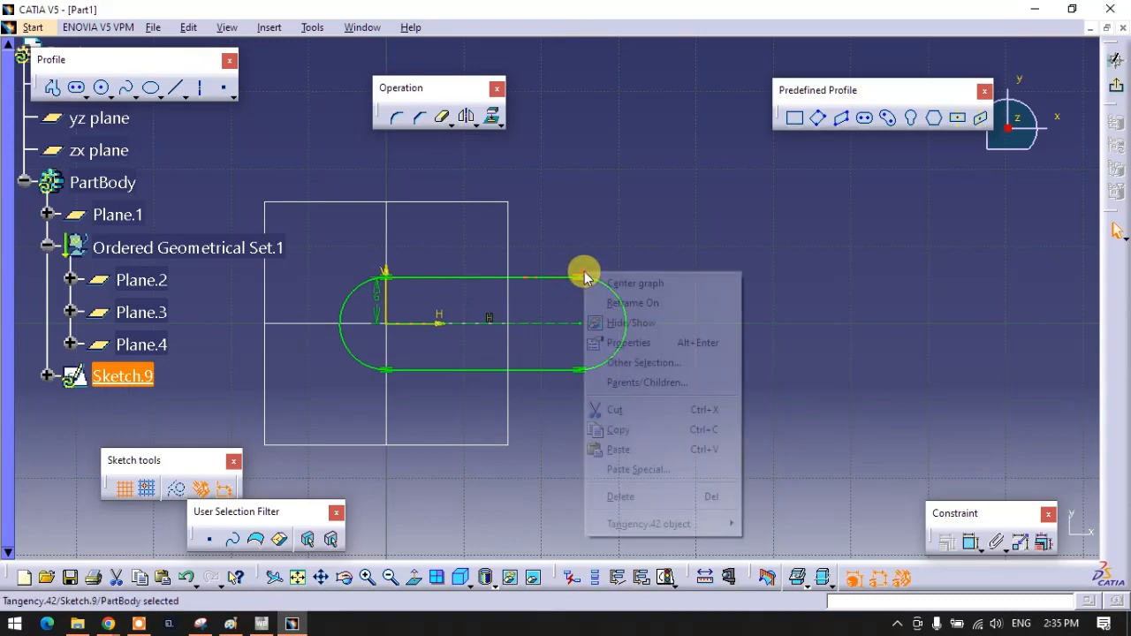
{"action": "left_click", "coordinate": [610, 496]}
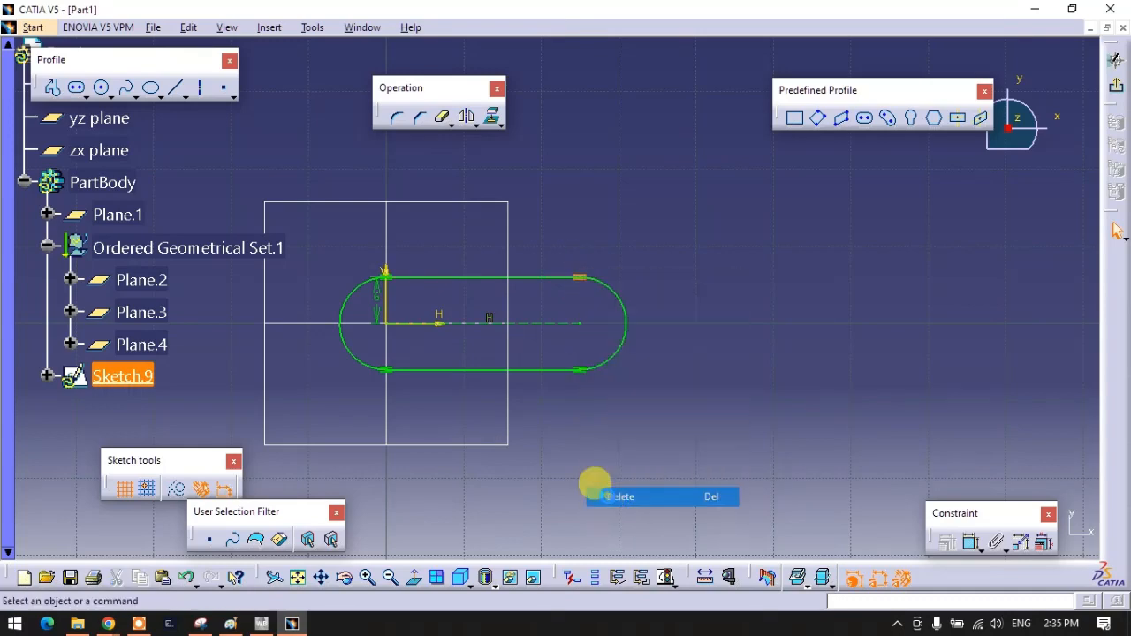
{"action": "right_click", "coordinate": [577, 374]}
{"action": "left_click", "coordinate": [608, 335]}
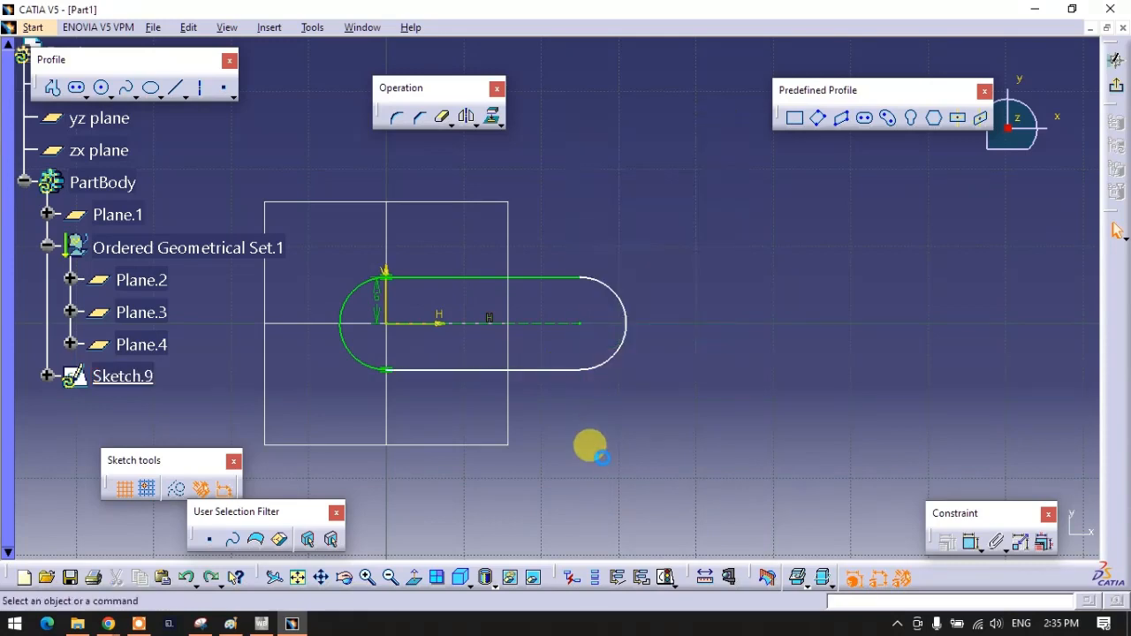
{"action": "left_click", "coordinate": [597, 451]}
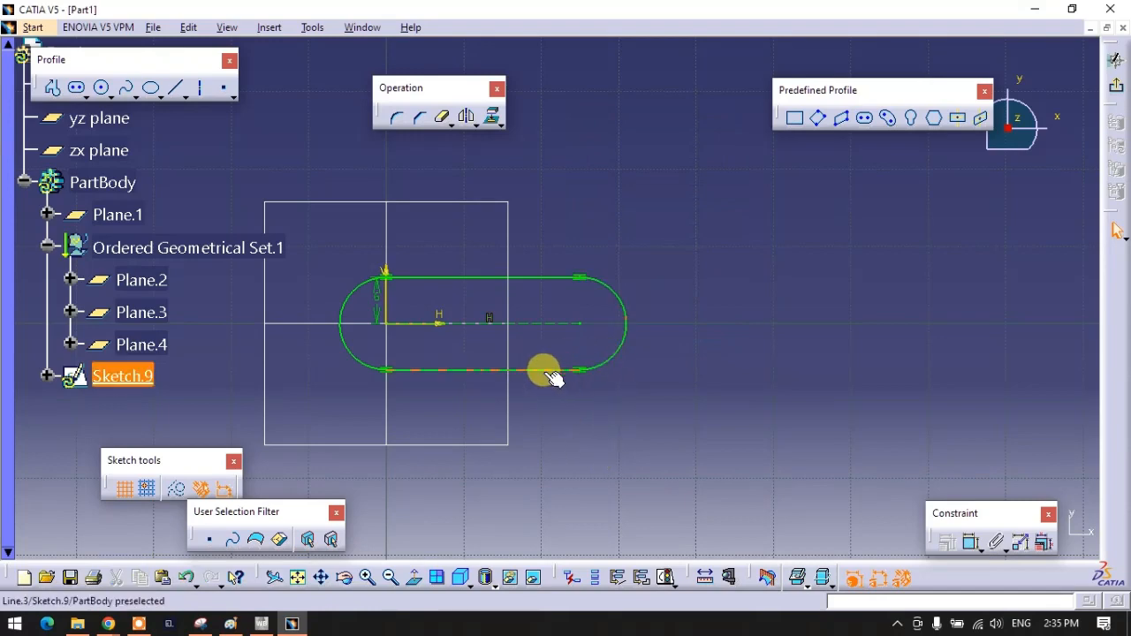
Delete the elongated hole's radius dimension and pull its right end inward so the profile tapers
{"action": "left_click", "coordinate": [374, 303]}
{"action": "right_click", "coordinate": [374, 303]}
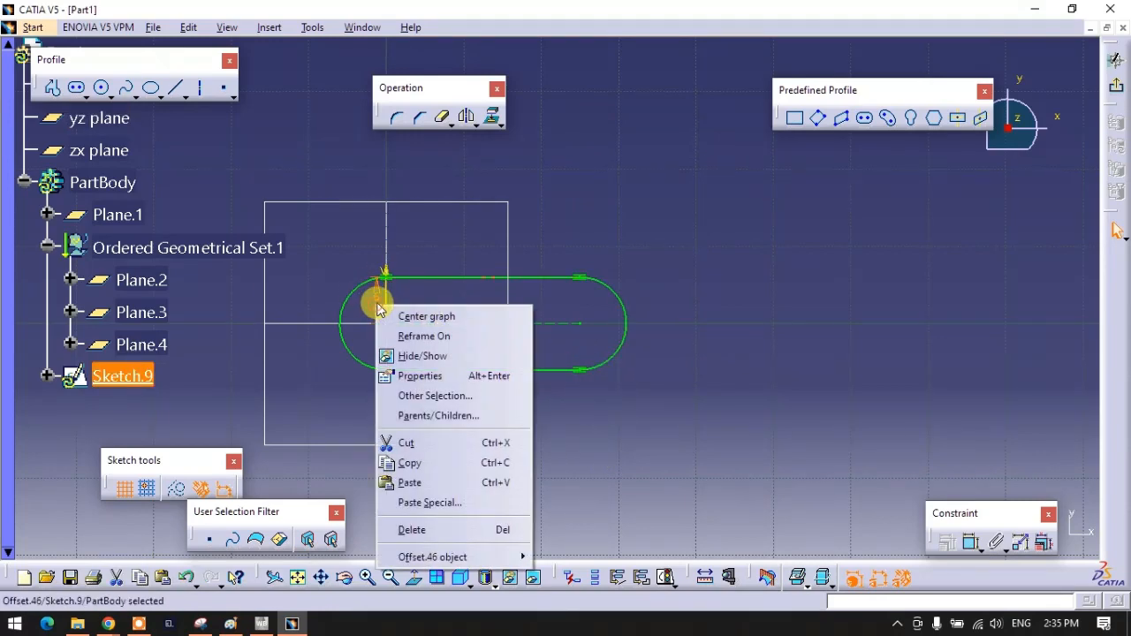
{"action": "left_click", "coordinate": [423, 527]}
{"action": "left_click_drag", "start_coordinate": [570, 269], "coordinate": [581, 292]}
{"action": "left_click", "coordinate": [672, 345]}
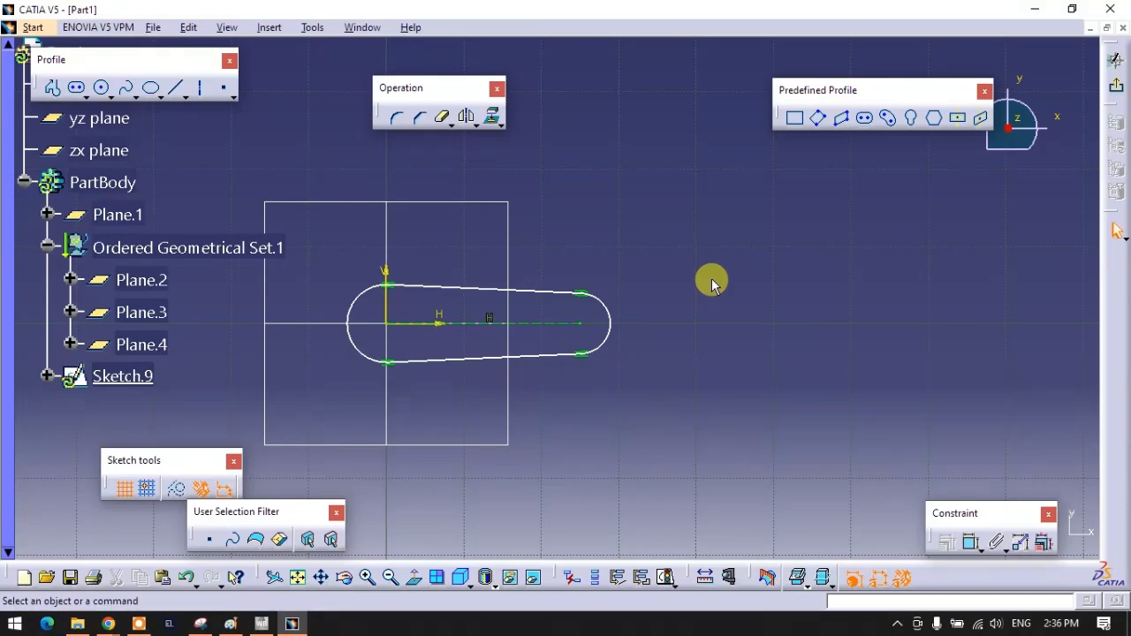
Dimension the left arc of the tapered profile with a radius of 6 mm
{"action": "left_click", "coordinate": [971, 543]}
{"action": "left_click", "coordinate": [375, 362]}
{"action": "left_click", "coordinate": [278, 379]}
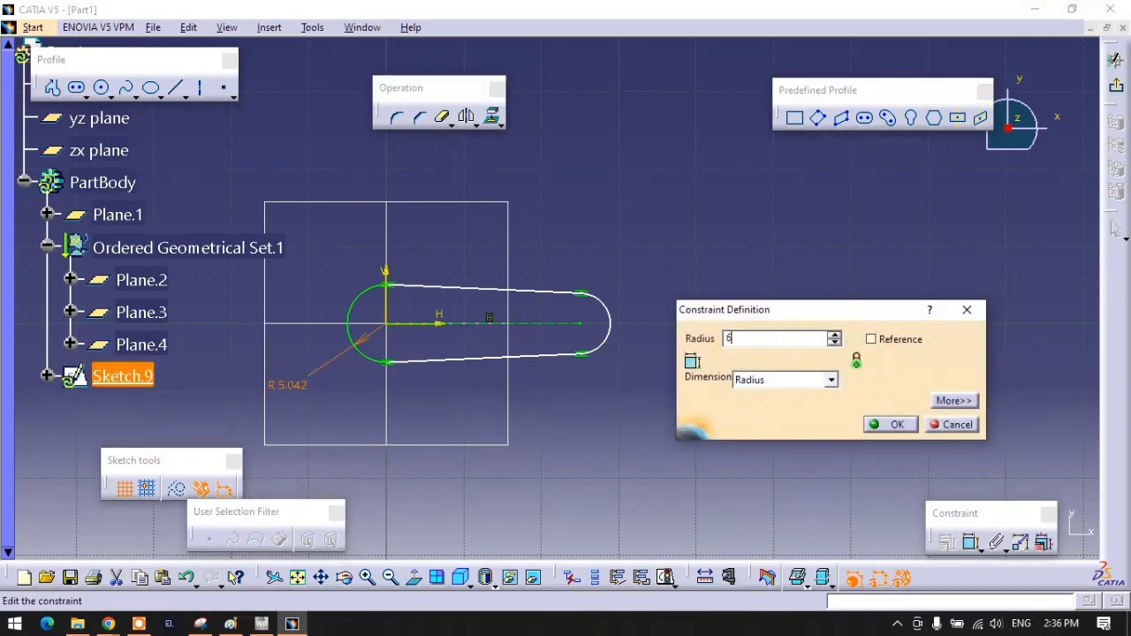
{"action": "key", "text": "Return"}
{"action": "left_click", "coordinate": [736, 434]}
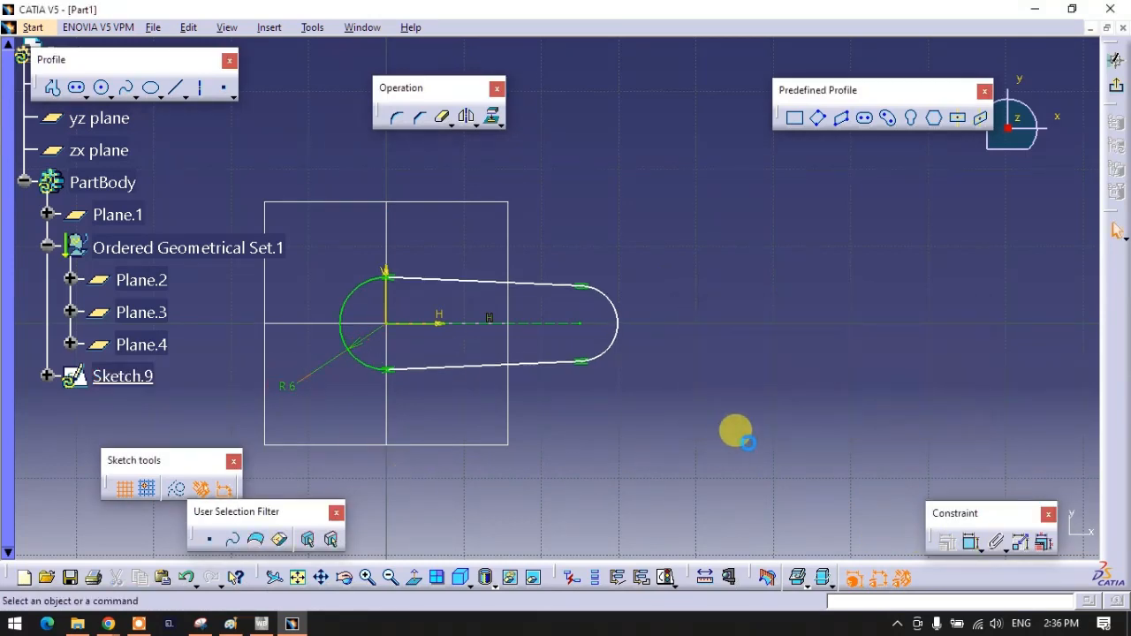
Dimension the right arc of the tapered profile with a radius of 1 mm
{"action": "left_click", "coordinate": [947, 545]}
{"action": "left_click", "coordinate": [617, 334]}
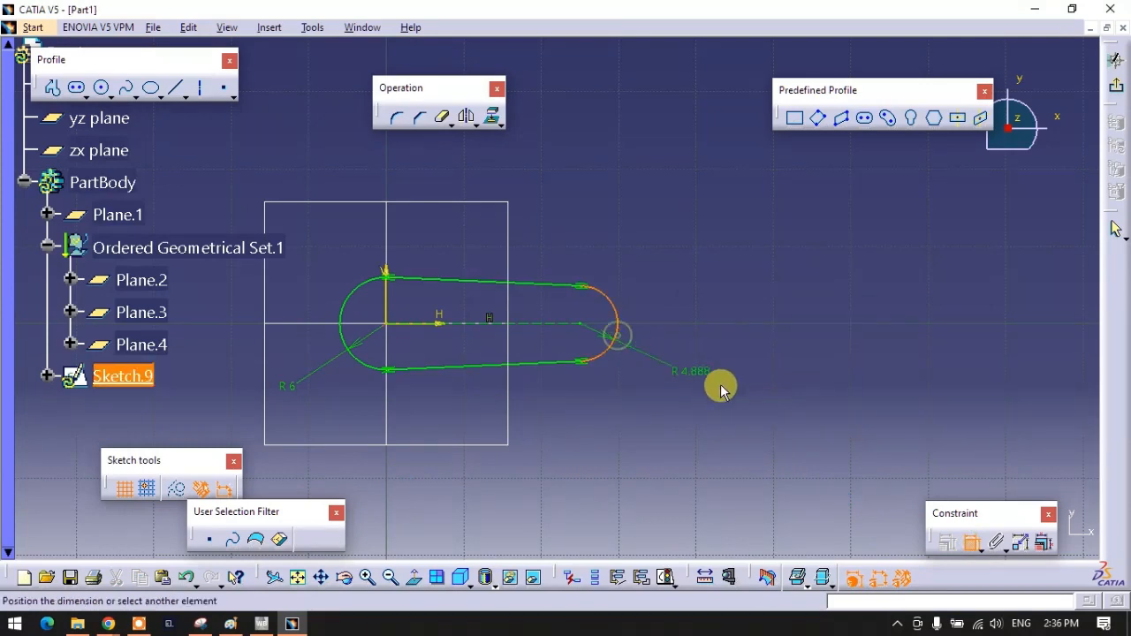
{"action": "left_click", "coordinate": [738, 390]}
{"action": "double_click", "coordinate": [742, 381]}
{"action": "type", "text": "1mm"}
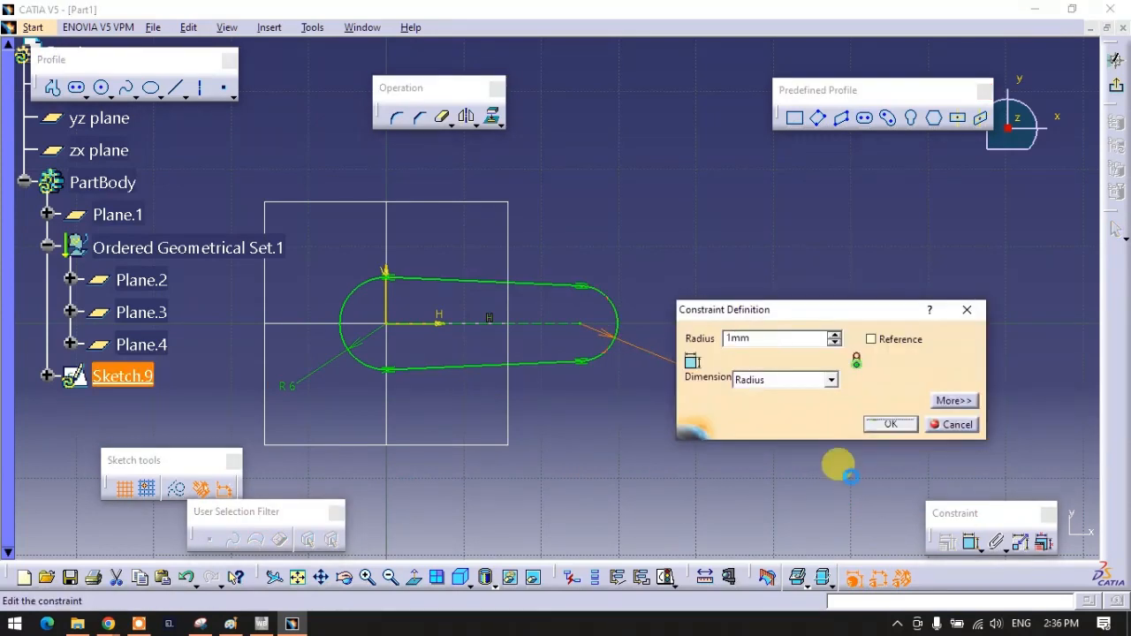
{"action": "key", "text": "Return"}
{"action": "left_click", "coordinate": [838, 466]}
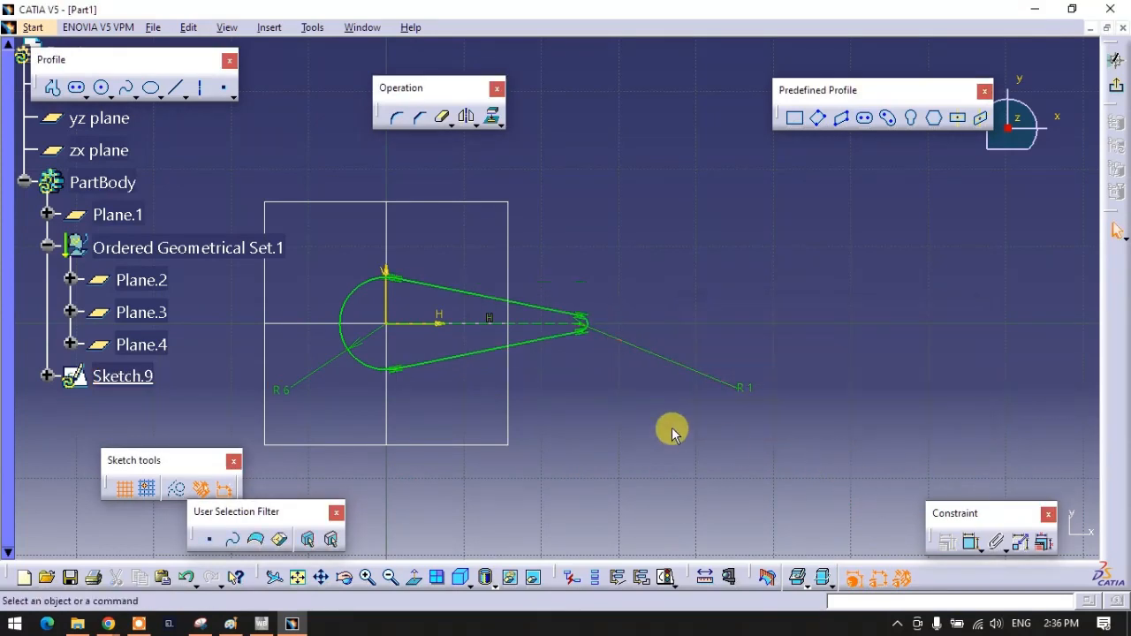
Set the centre-to-centre length of the tapered profile to 50 mm and exit the sketch
{"action": "scroll", "coordinate": [601, 427], "scroll_direction": "down", "scroll_amount": 1}
{"action": "mouse_move", "coordinate": [601, 427]}
{"action": "middle_mouse_down"}
{"action": "mouse_move", "coordinate": [611, 489]}
{"action": "mouse_move", "coordinate": [614, 449]}
{"action": "middle_mouse_up"}
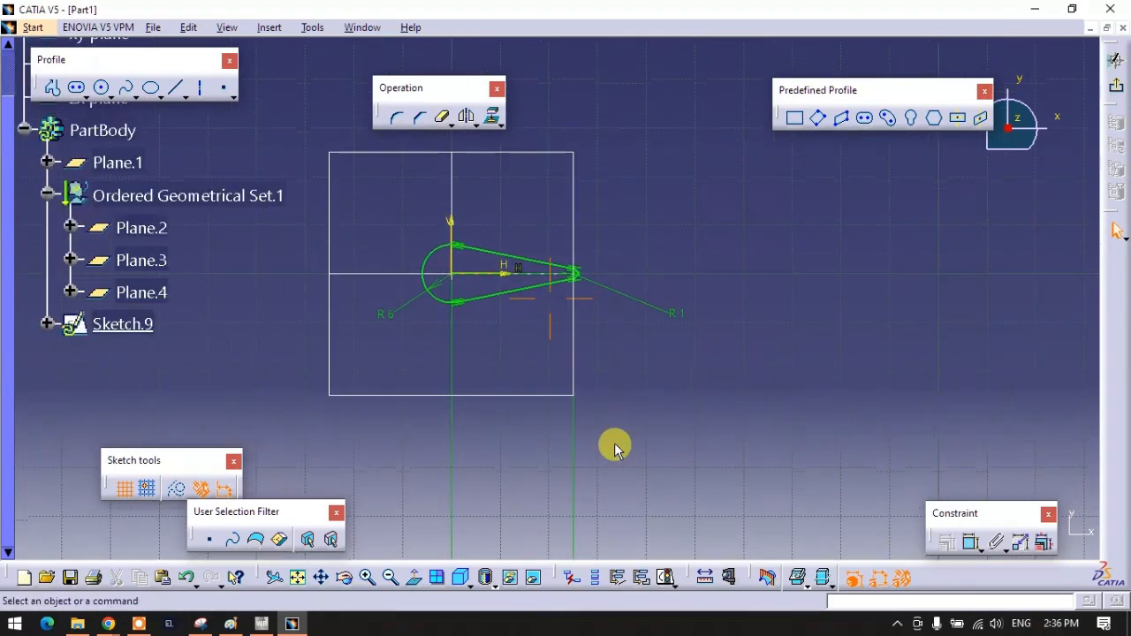
{"action": "scroll", "coordinate": [591, 492], "scroll_direction": "down", "scroll_amount": 2}
{"action": "mouse_move", "coordinate": [590, 491]}
{"action": "middle_mouse_down"}
{"action": "mouse_move", "coordinate": [589, 197]}
{"action": "mouse_move", "coordinate": [599, 189]}
{"action": "middle_mouse_up"}
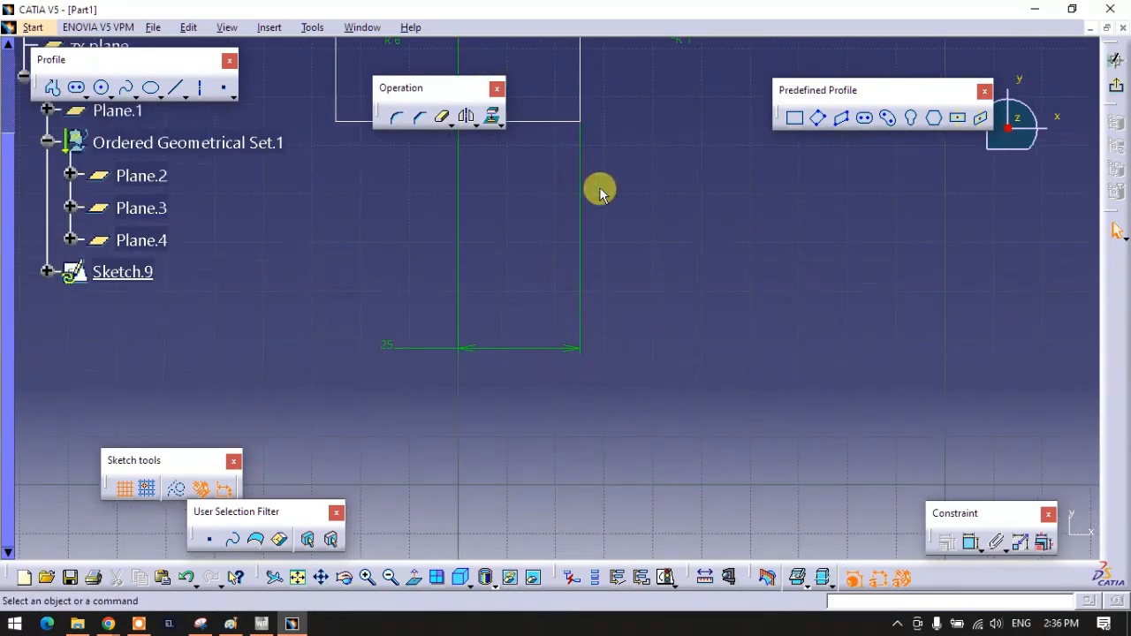
{"action": "double_click", "coordinate": [386, 344]}
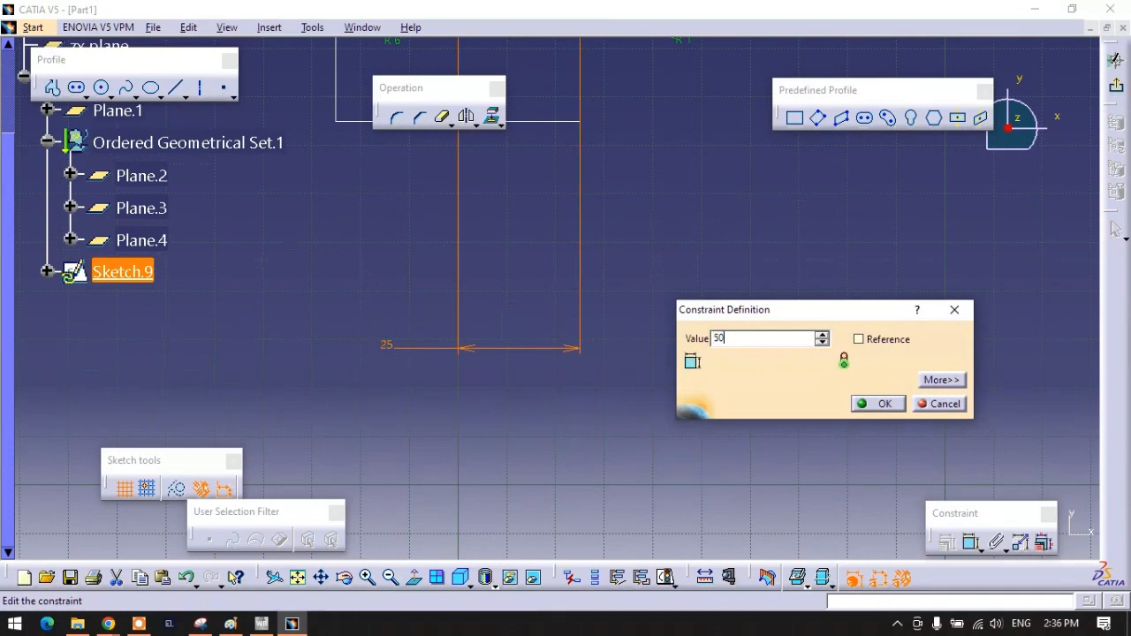
{"action": "key", "text": "Return"}
{"action": "middle_click_drag", "start_coordinate": [504, 232], "coordinate": [511, 552]}
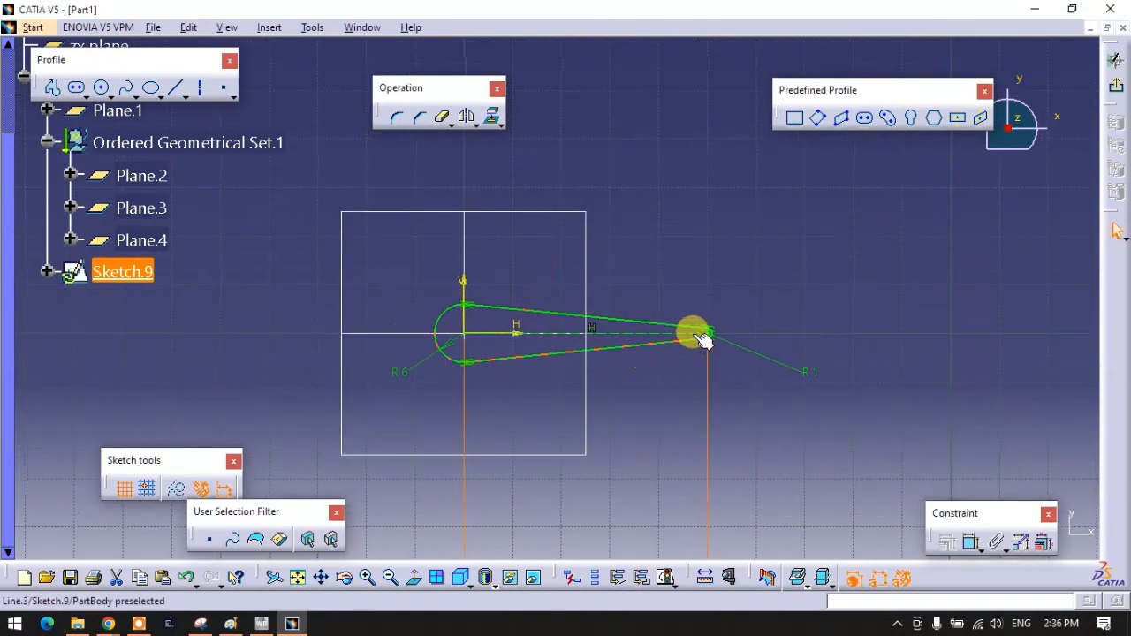
{"action": "left_click", "coordinate": [861, 254]}
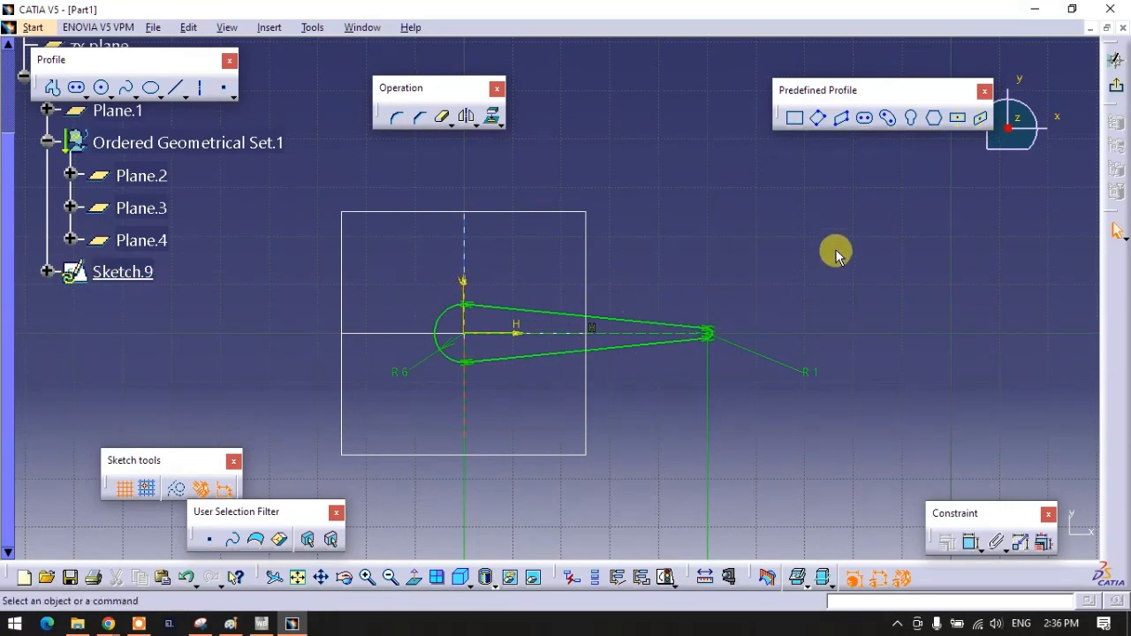
{"action": "left_click", "coordinate": [1116, 60]}
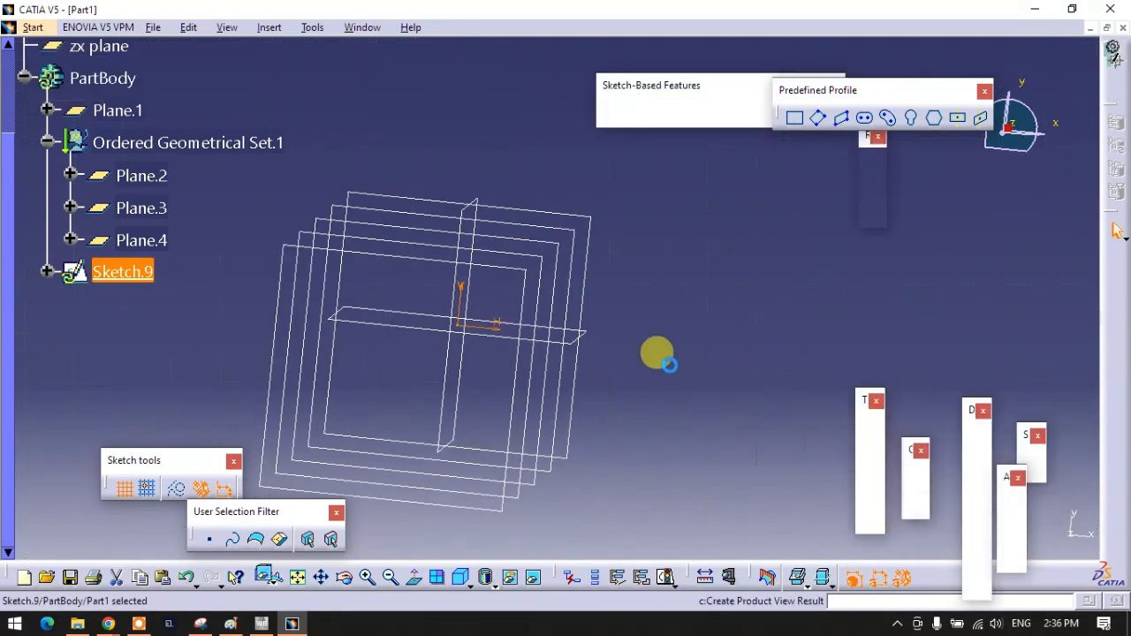
{"action": "mouse_move", "coordinate": [604, 279]}
{"action": "middle_mouse_down"}
{"action": "mouse_move", "coordinate": [543, 374]}
{"action": "mouse_move", "coordinate": [500, 374]}
{"action": "mouse_move", "coordinate": [515, 401]}
{"action": "middle_mouse_up"}
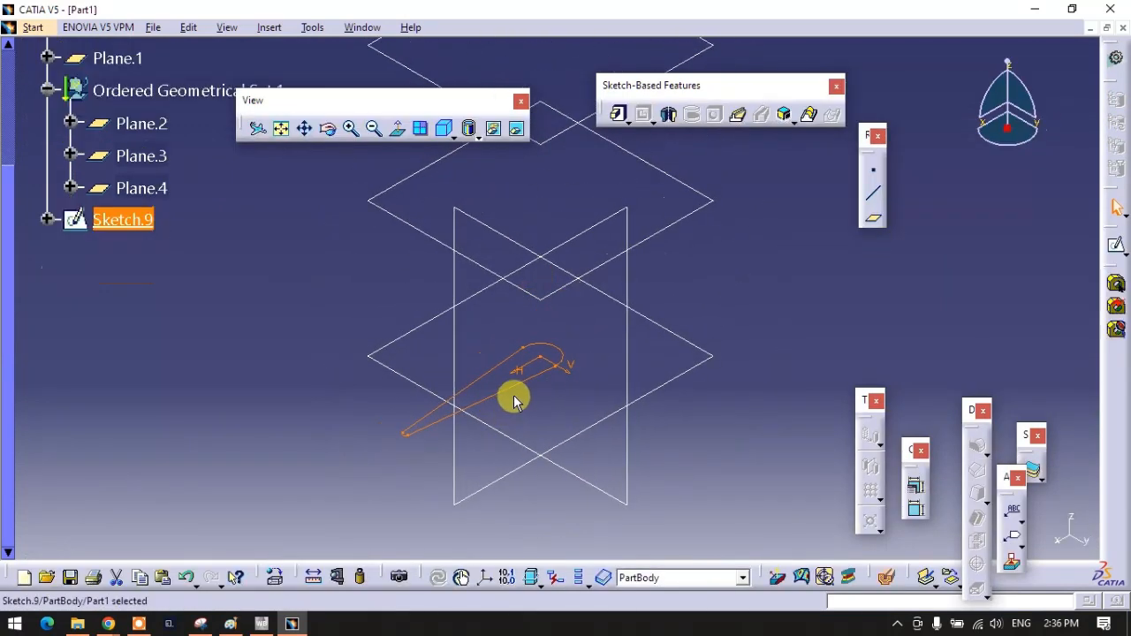
Copy the tapered profile sketch, Sketch.9, and paste it onto Plane.1
{"action": "left_click", "coordinate": [144, 405]}
{"action": "right_click", "coordinate": [107, 227]}
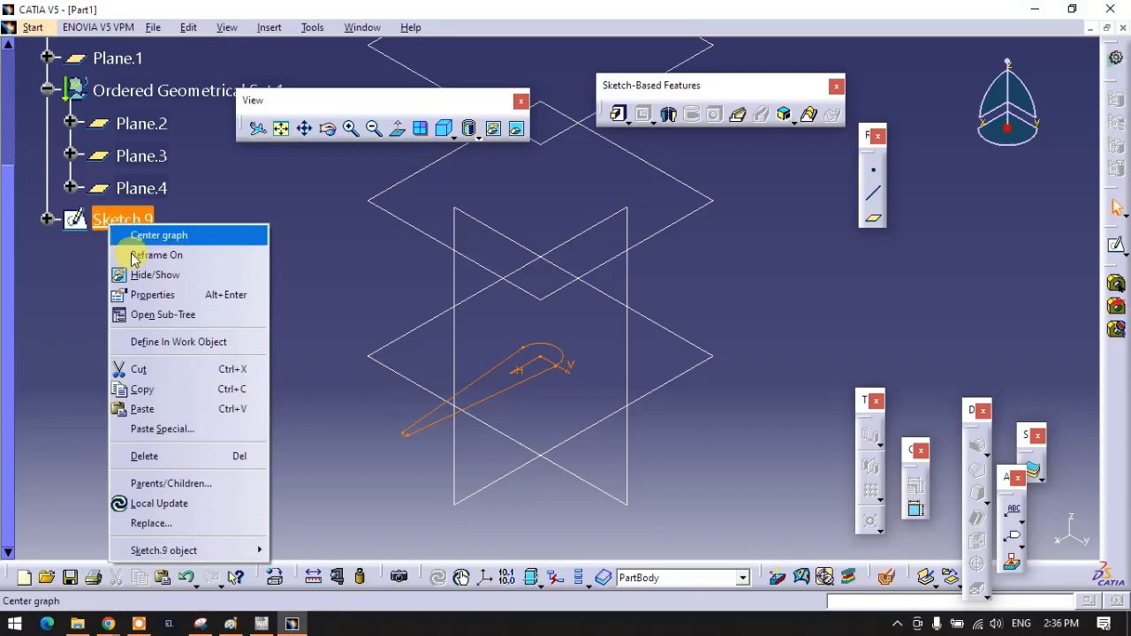
{"action": "left_click", "coordinate": [146, 391]}
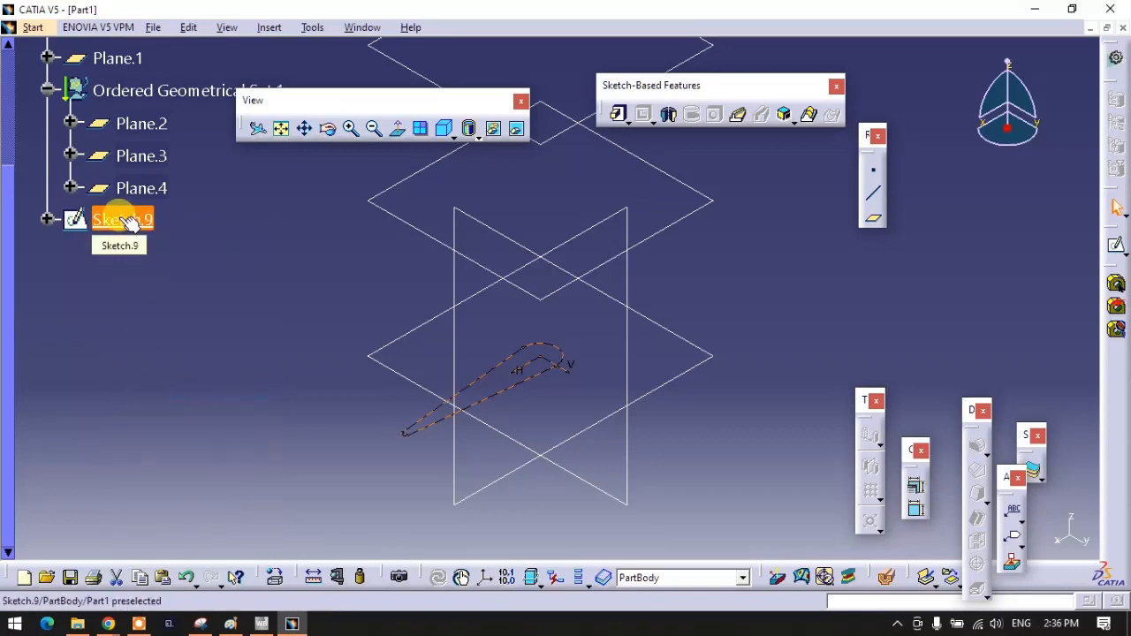
{"action": "left_click", "coordinate": [128, 223]}
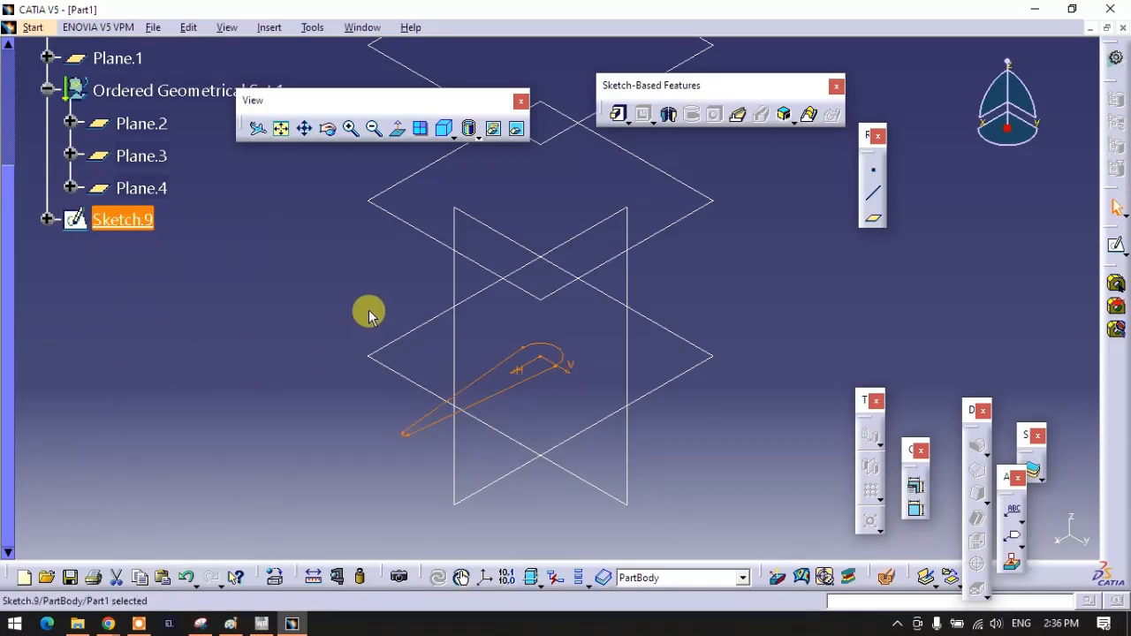
{"action": "left_click", "coordinate": [406, 231]}
{"action": "scroll", "coordinate": [199, 246], "scroll_direction": "up", "scroll_amount": 1}
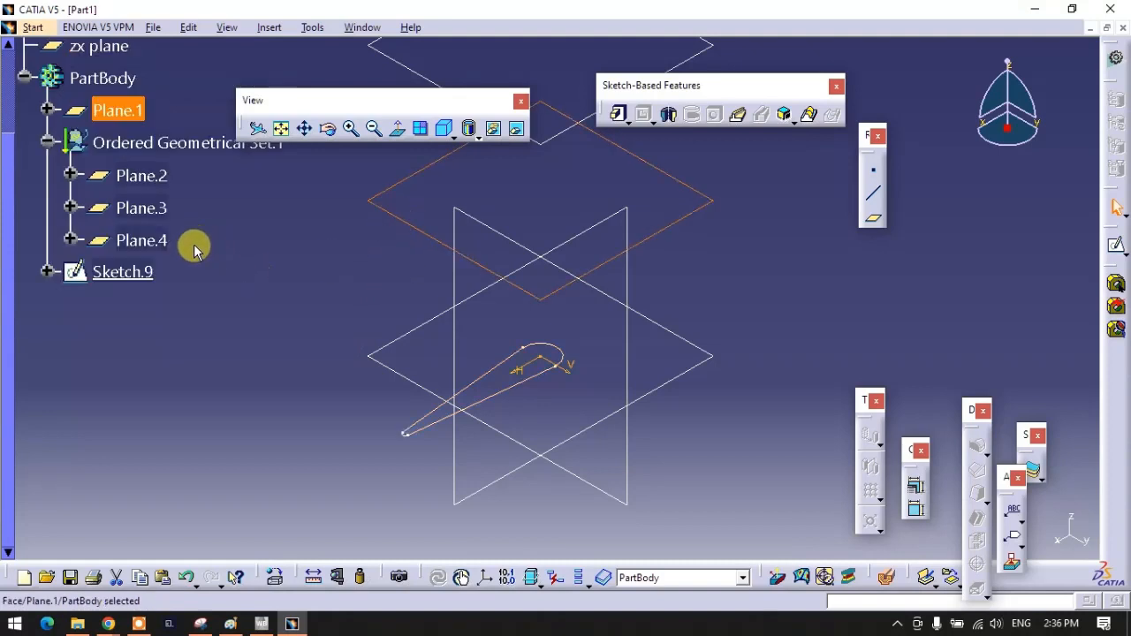
{"action": "right_click", "coordinate": [128, 110]}
{"action": "left_click", "coordinate": [152, 302]}
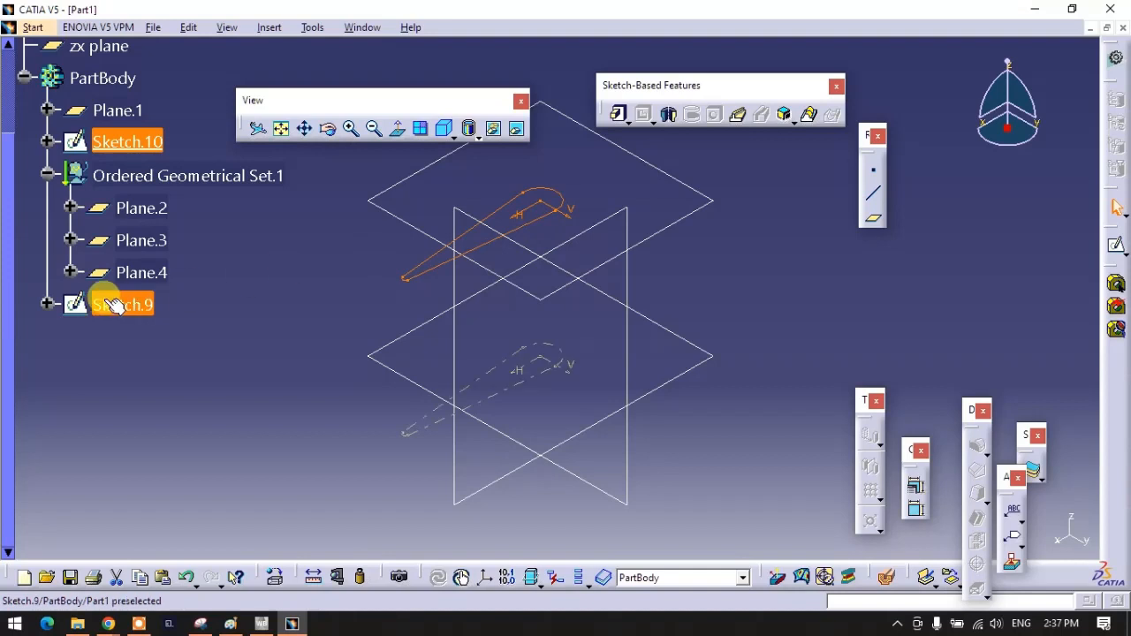
{"action": "left_click", "coordinate": [154, 338]}
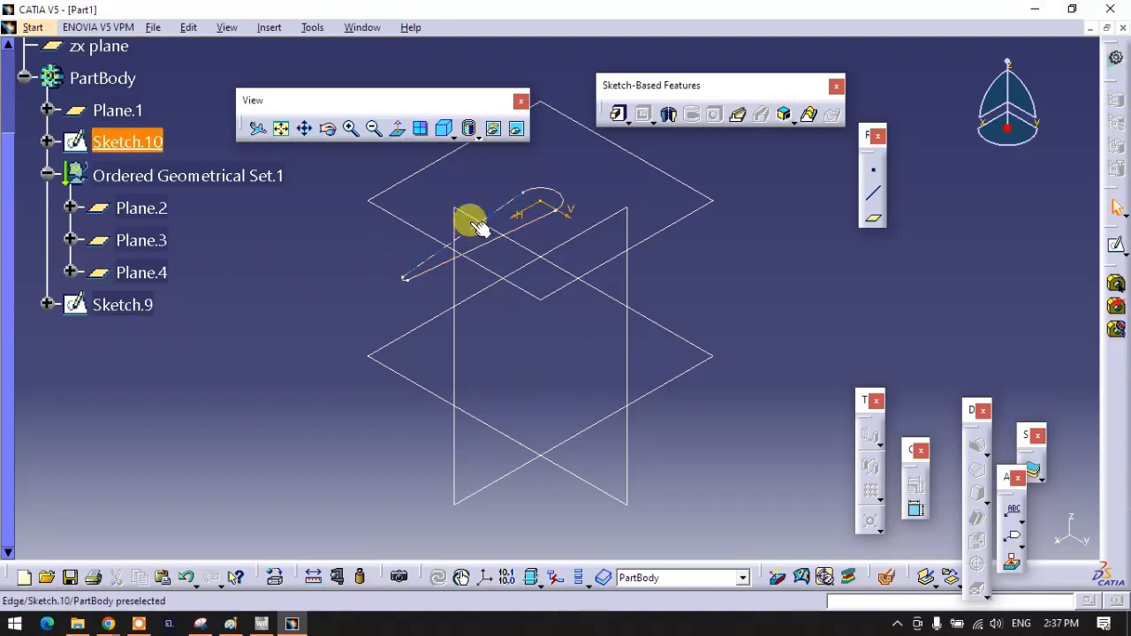
Paste the copied profile sketch onto Plane.2
{"action": "middle_click_drag", "start_coordinate": [502, 237], "coordinate": [496, 402]}
{"action": "scroll", "coordinate": [519, 343], "scroll_direction": "down", "scroll_amount": 1}
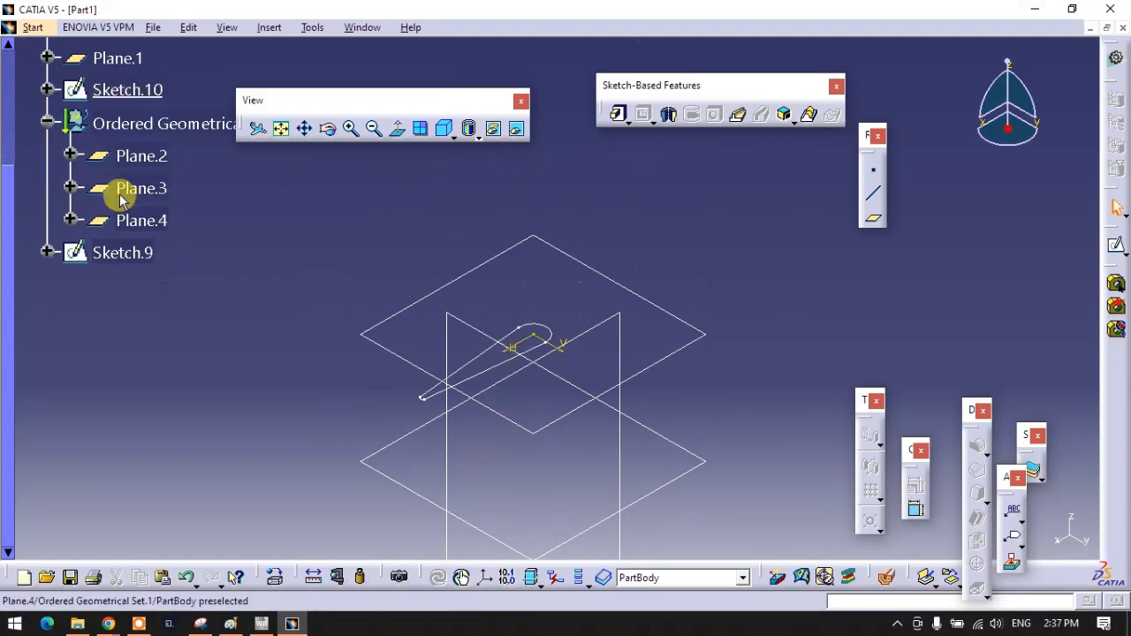
{"action": "scroll", "coordinate": [115, 205], "scroll_direction": "up", "scroll_amount": 3}
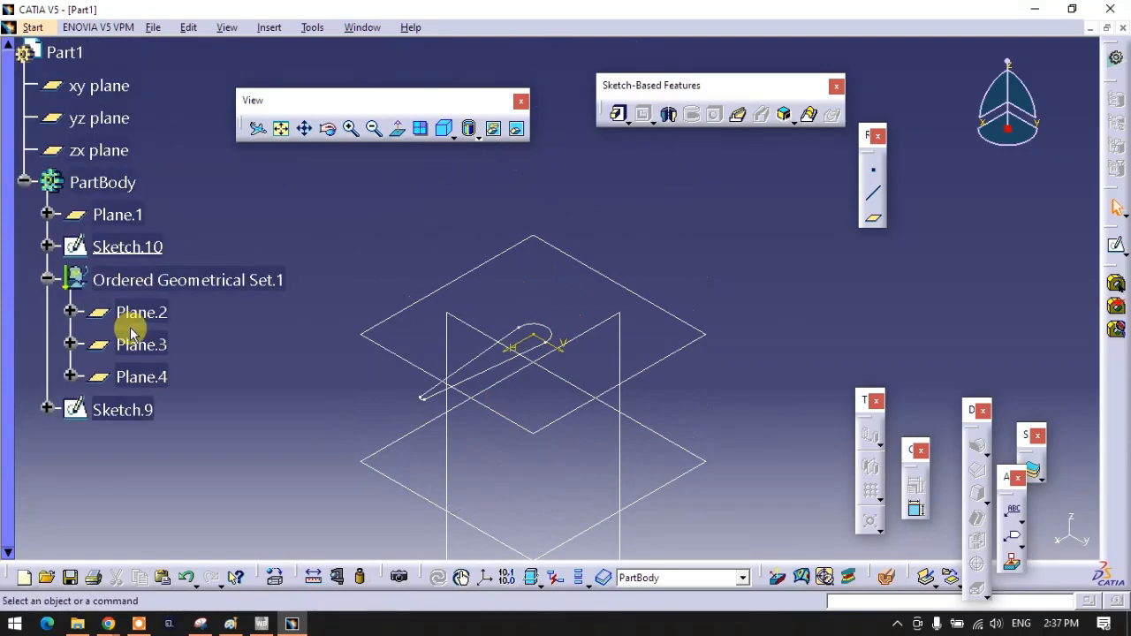
{"action": "right_click", "coordinate": [141, 315]}
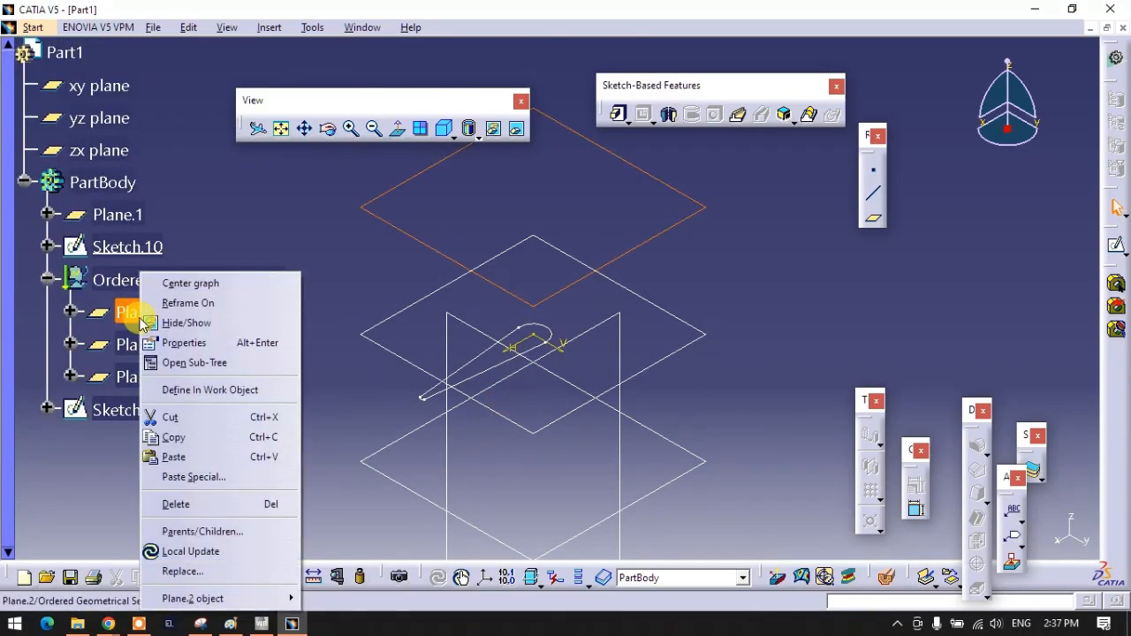
{"action": "left_click", "coordinate": [174, 457]}
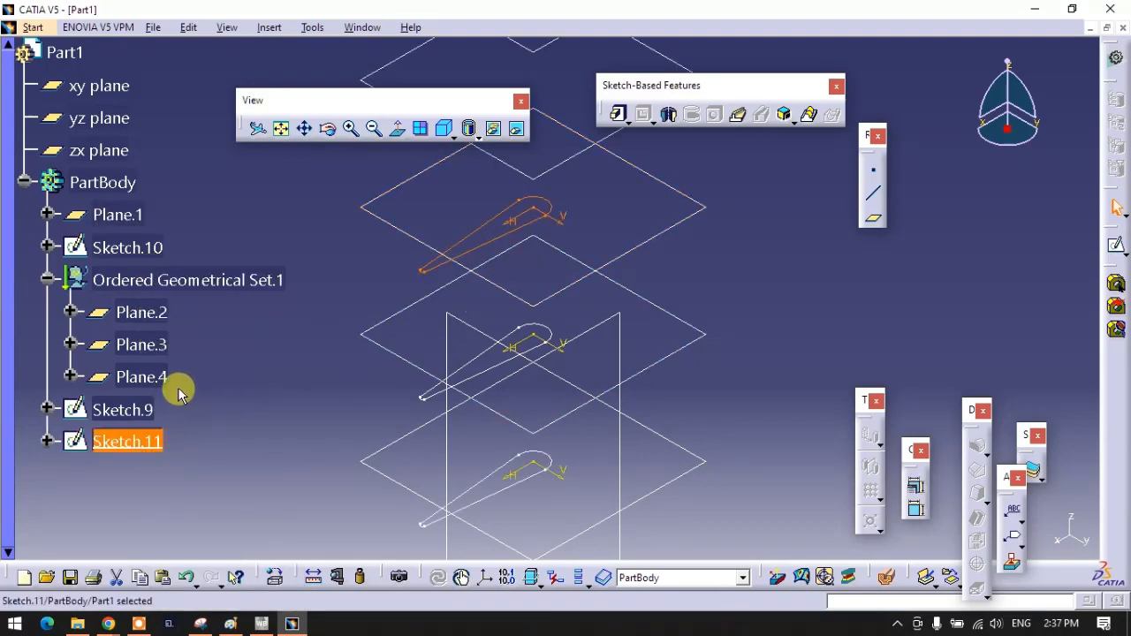
{"action": "right_click", "coordinate": [155, 347]}
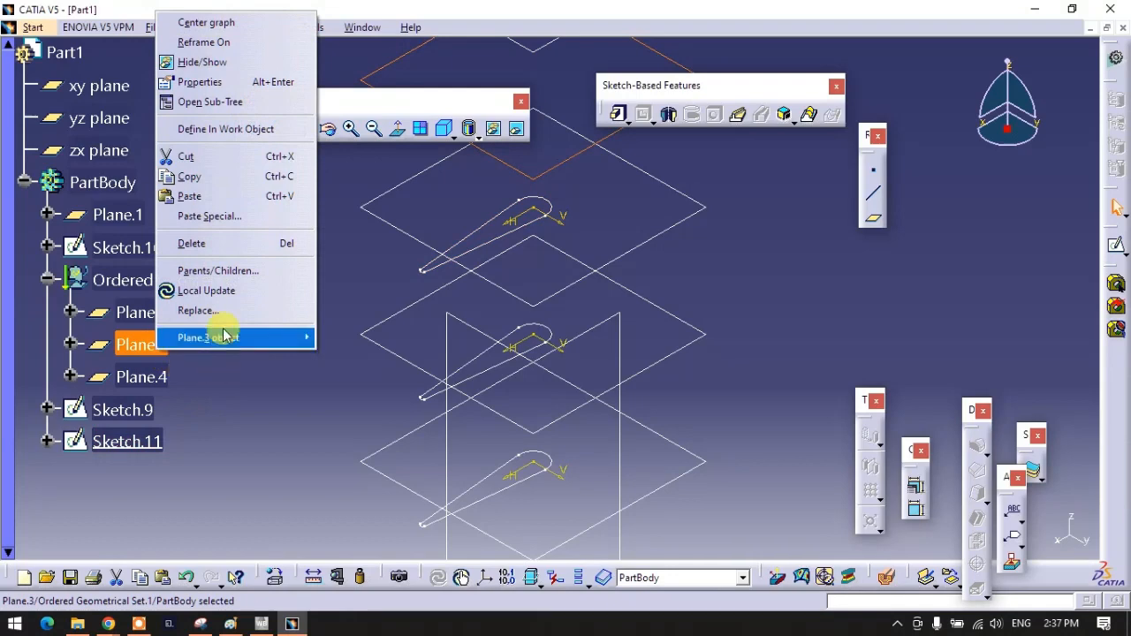
{"action": "left_click", "coordinate": [215, 244]}
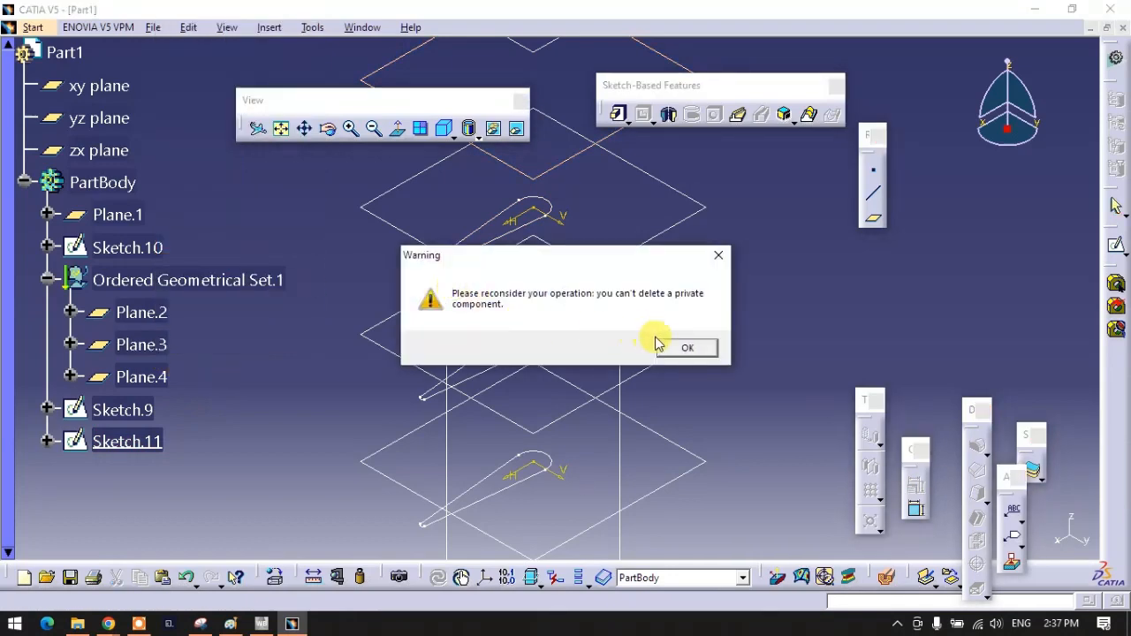
{"action": "left_click", "coordinate": [659, 345]}
Paste the copied profile sketch onto Plane.3
{"action": "middle_click_drag", "start_coordinate": [422, 265], "coordinate": [451, 355]}
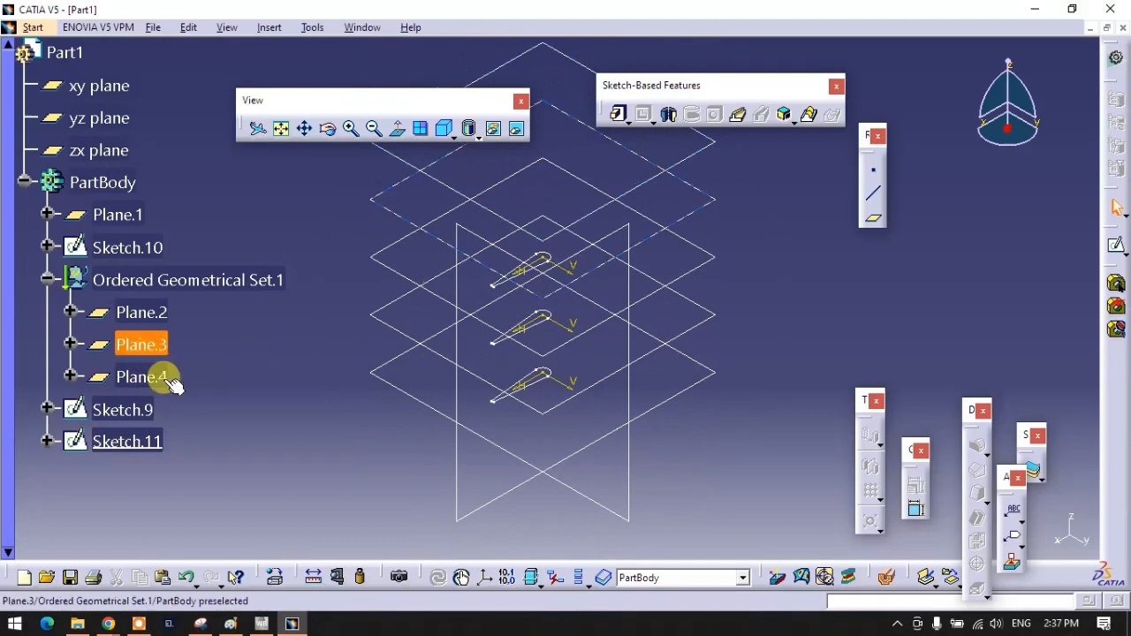
{"action": "right_click", "coordinate": [146, 347]}
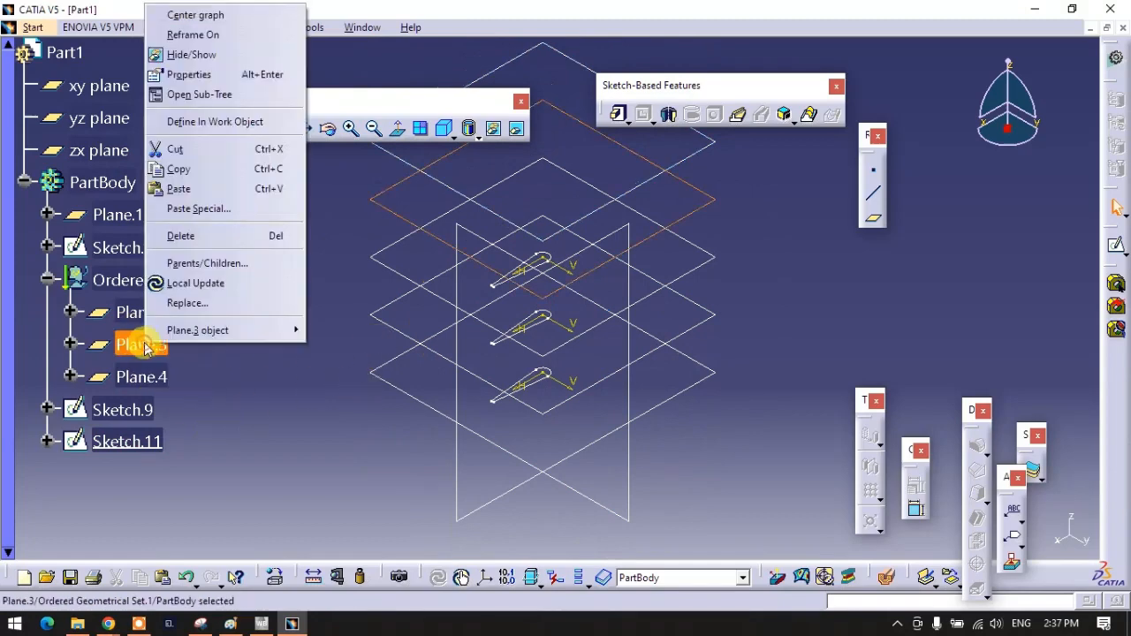
{"action": "left_click", "coordinate": [181, 189]}
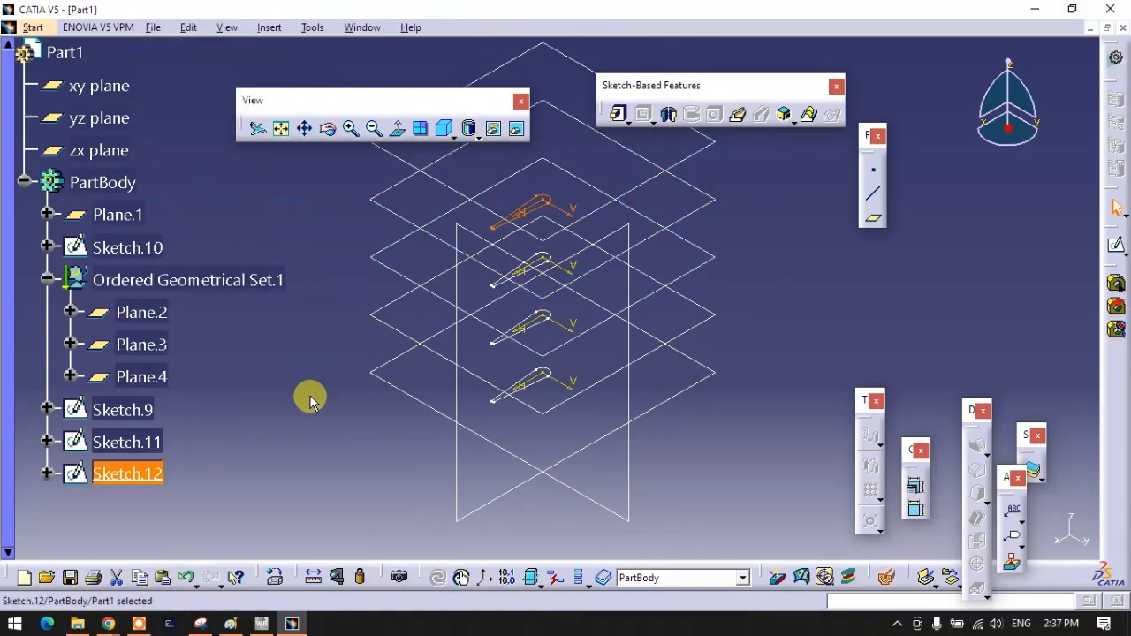
Paste the copied profile sketch onto Plane.4 and collapse Ordered Geometrical Set.1 in the tree
{"action": "middle_click_drag", "start_coordinate": [310, 399], "coordinate": [297, 444]}
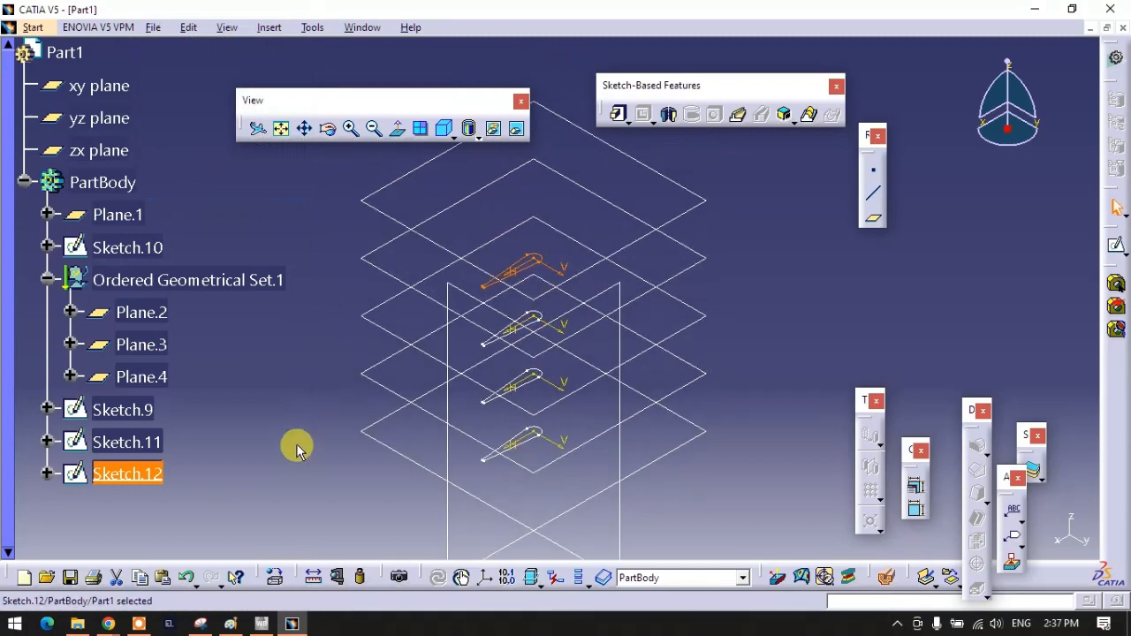
{"action": "right_click", "coordinate": [143, 382]}
{"action": "left_click", "coordinate": [183, 228]}
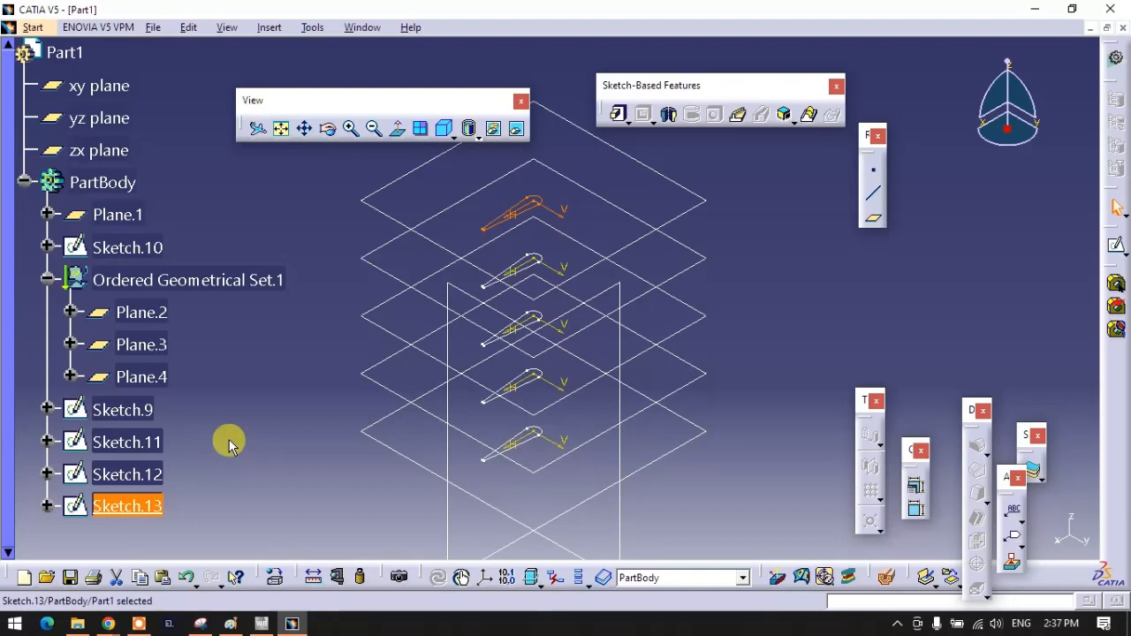
{"action": "left_click", "coordinate": [229, 439]}
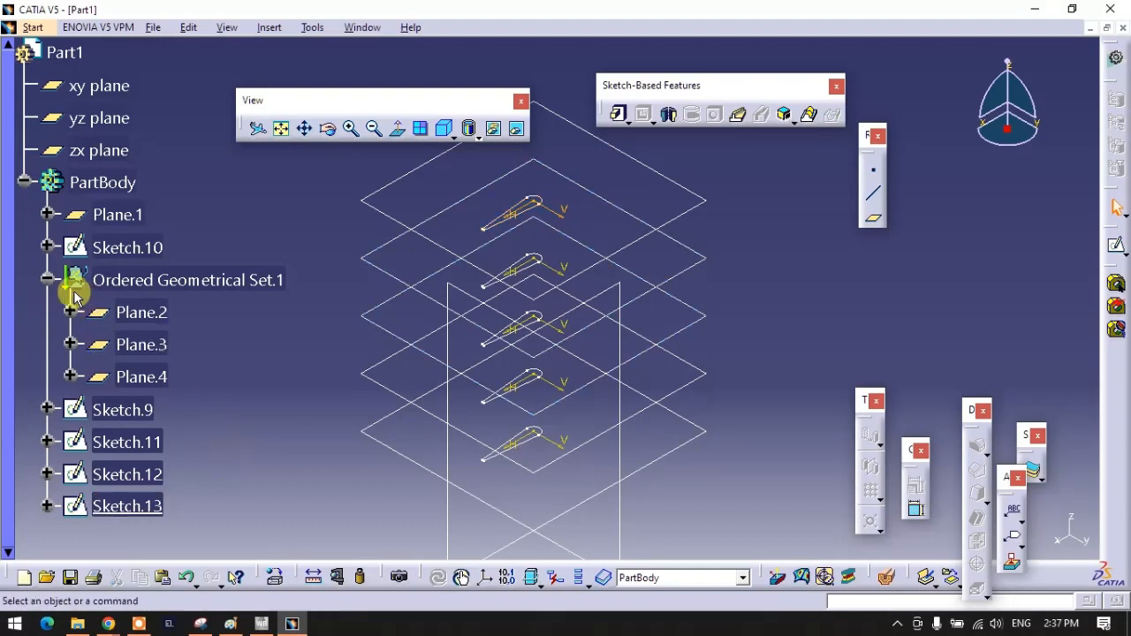
{"action": "left_click", "coordinate": [47, 279]}
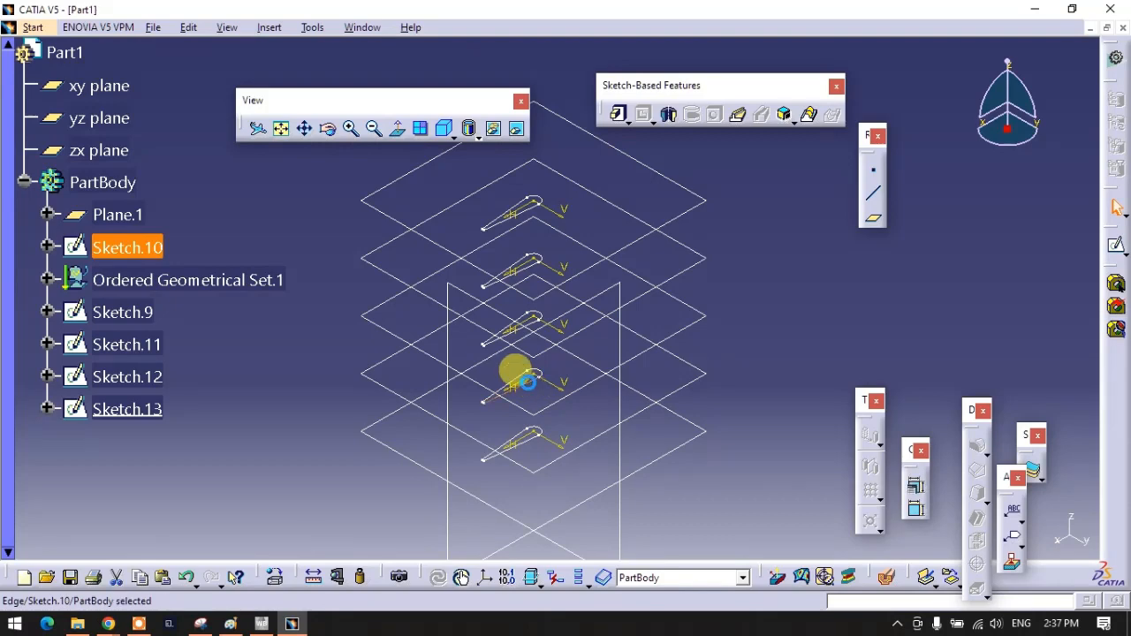
Open Sketch.10 on Plane.1 and rotate its whole profile 5 degrees counterclockwise about the origin, with duplicate mode off
{"action": "double_click", "coordinate": [528, 381]}
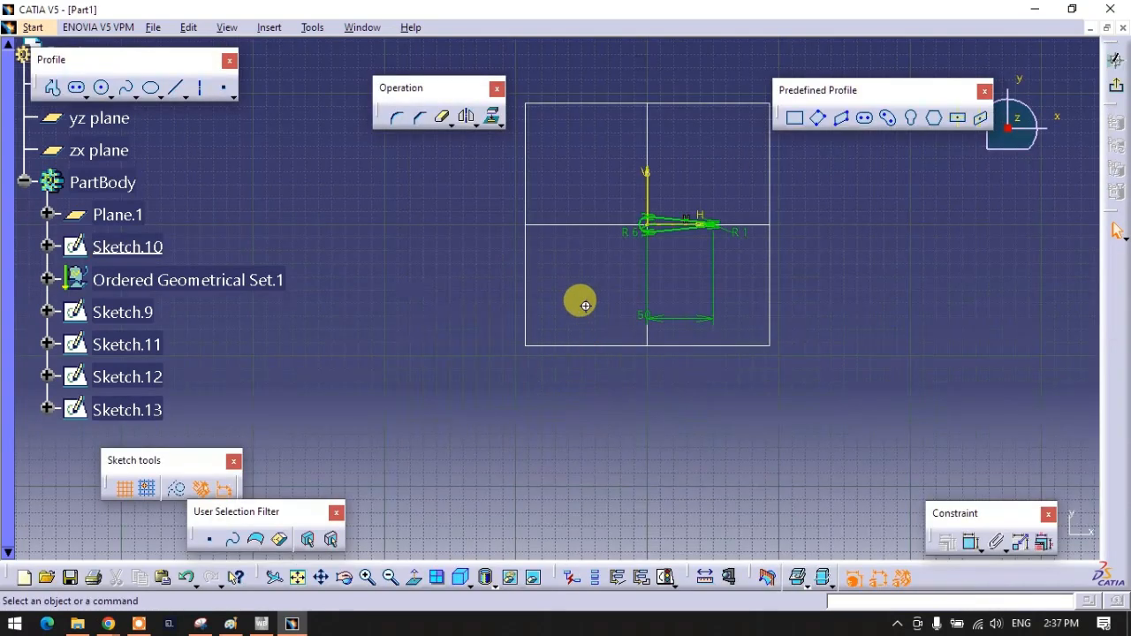
{"action": "mouse_move", "coordinate": [585, 305]}
{"action": "middle_mouse_down"}
{"action": "mouse_move", "coordinate": [416, 433]}
{"action": "mouse_move", "coordinate": [414, 380]}
{"action": "middle_mouse_up"}
{"action": "mouse_move", "coordinate": [444, 332]}
{"action": "middle_mouse_down"}
{"action": "mouse_move", "coordinate": [444, 313]}
{"action": "mouse_move", "coordinate": [472, 293]}
{"action": "mouse_move", "coordinate": [622, 304]}
{"action": "middle_mouse_up"}
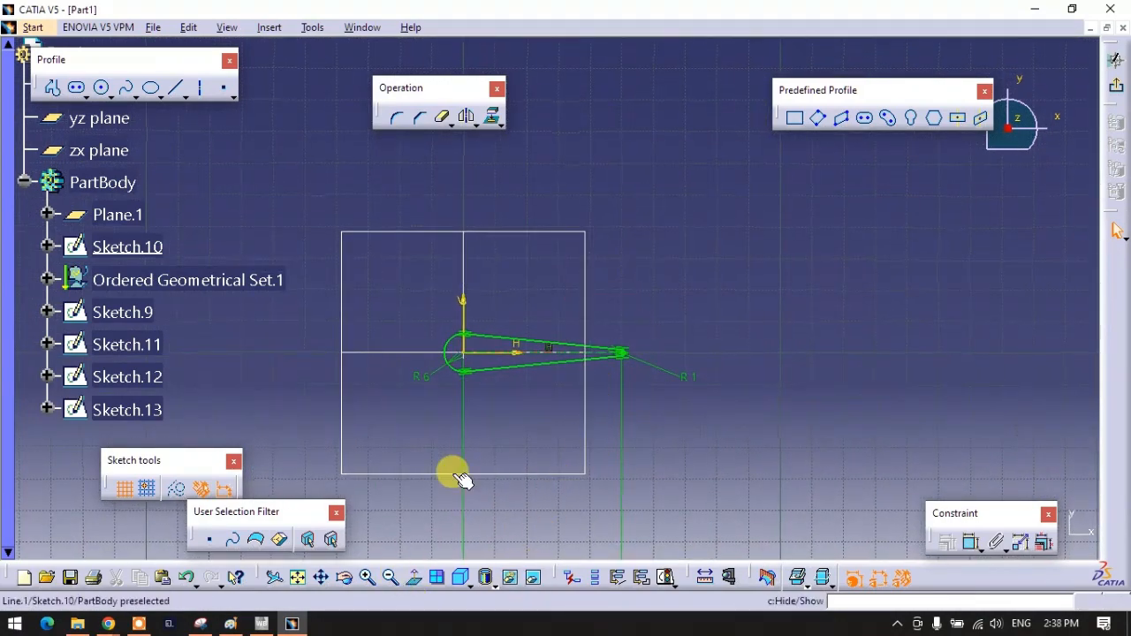
{"action": "mouse_move", "coordinate": [398, 297]}
{"action": "left_mouse_down"}
{"action": "mouse_move", "coordinate": [613, 383]}
{"action": "mouse_move", "coordinate": [720, 407]}
{"action": "mouse_move", "coordinate": [728, 420]}
{"action": "left_mouse_up"}
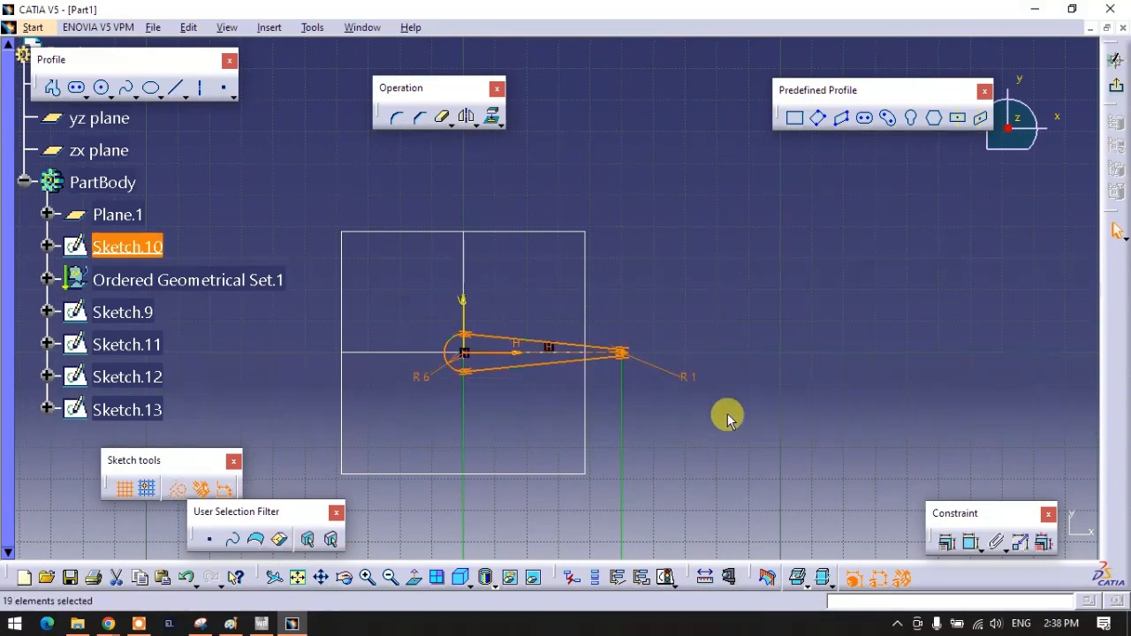
{"action": "left_click", "coordinate": [477, 128]}
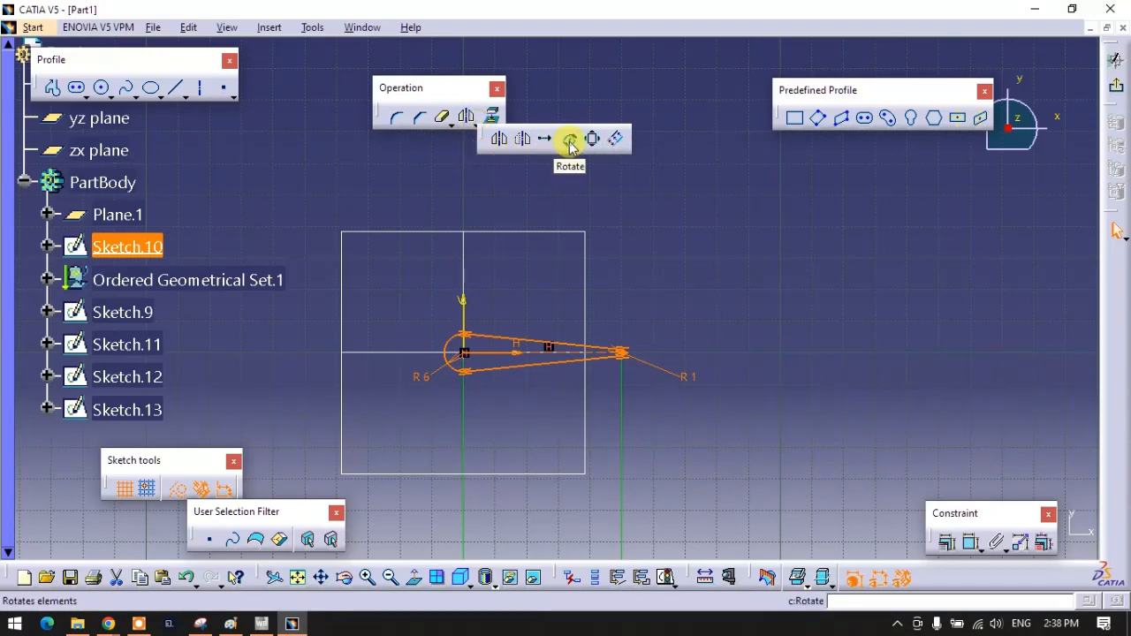
{"action": "left_click", "coordinate": [568, 139]}
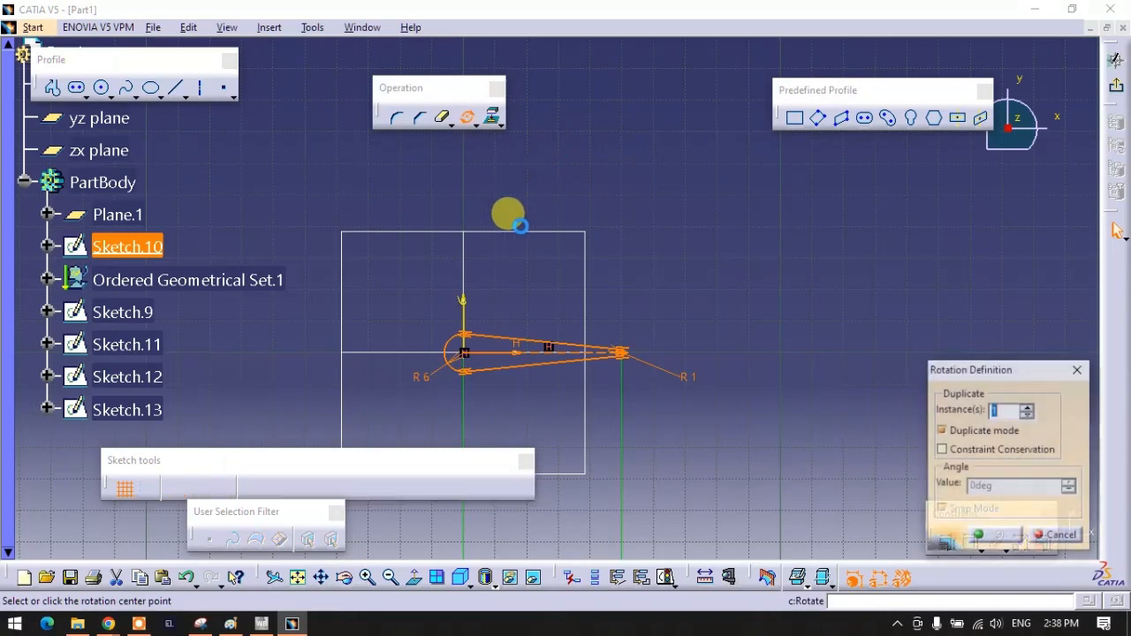
{"action": "left_click", "coordinate": [469, 357]}
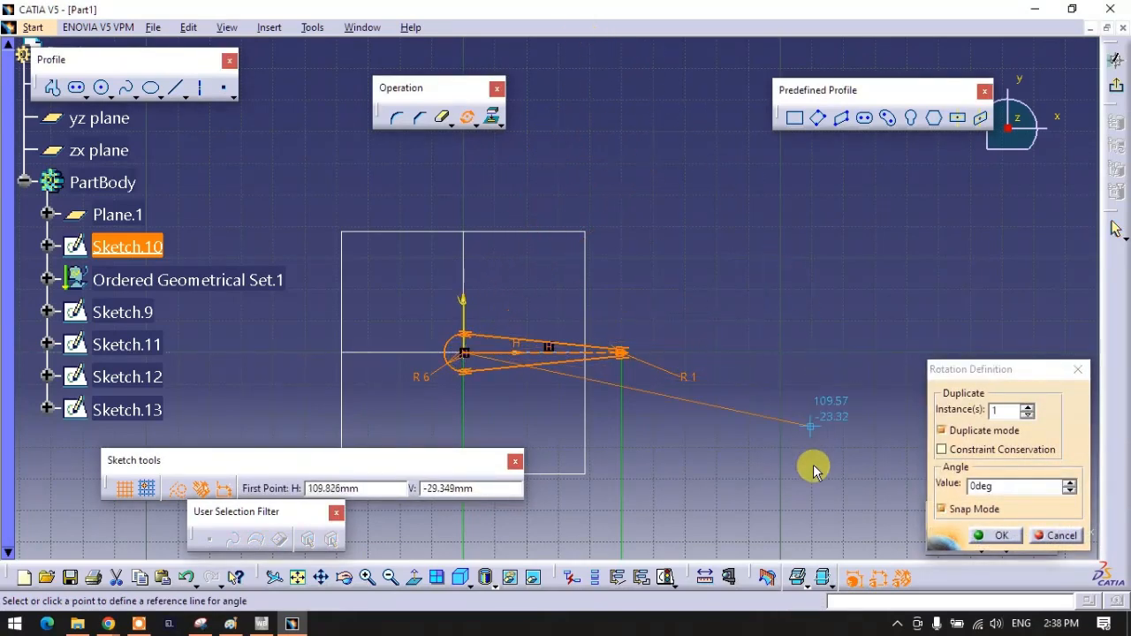
{"action": "left_click", "coordinate": [798, 352]}
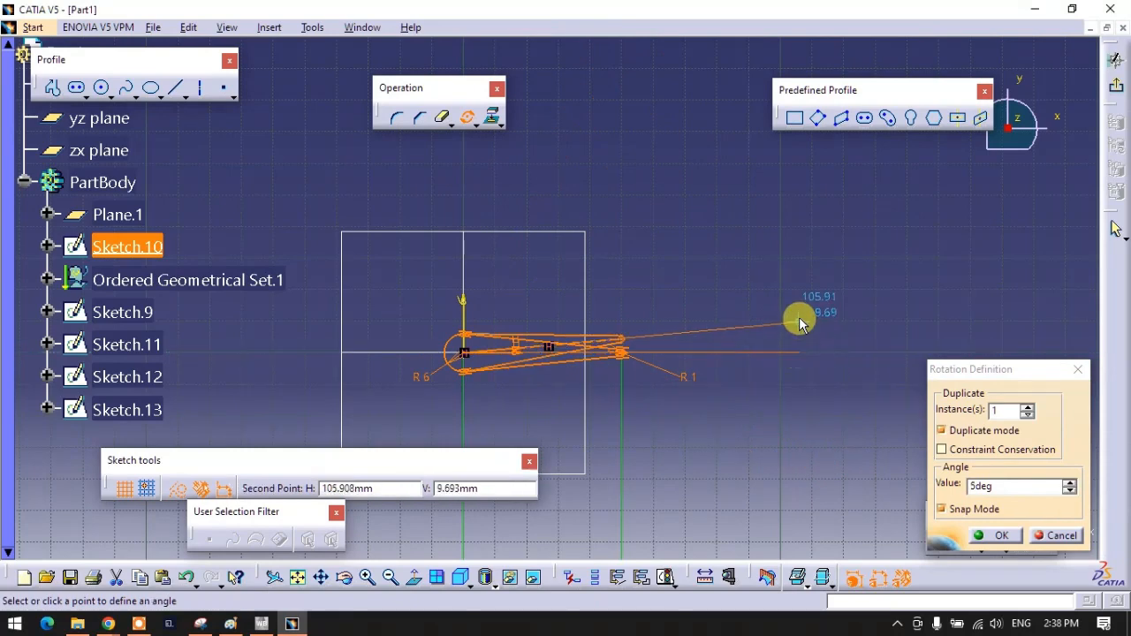
{"action": "left_click", "coordinate": [942, 430]}
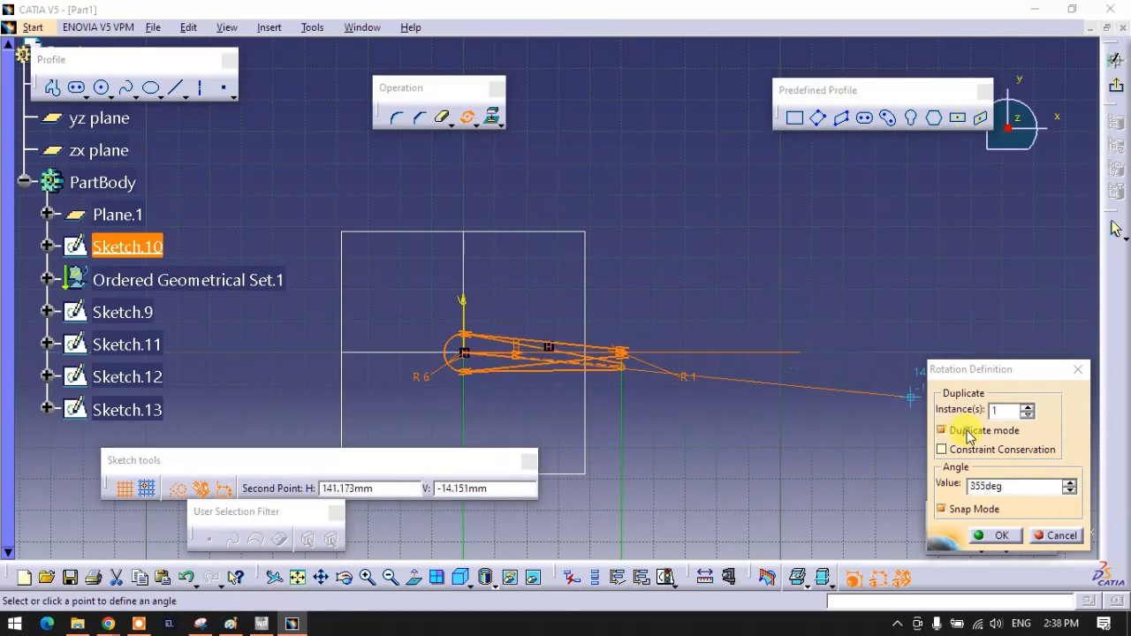
{"action": "left_click", "coordinate": [822, 324]}
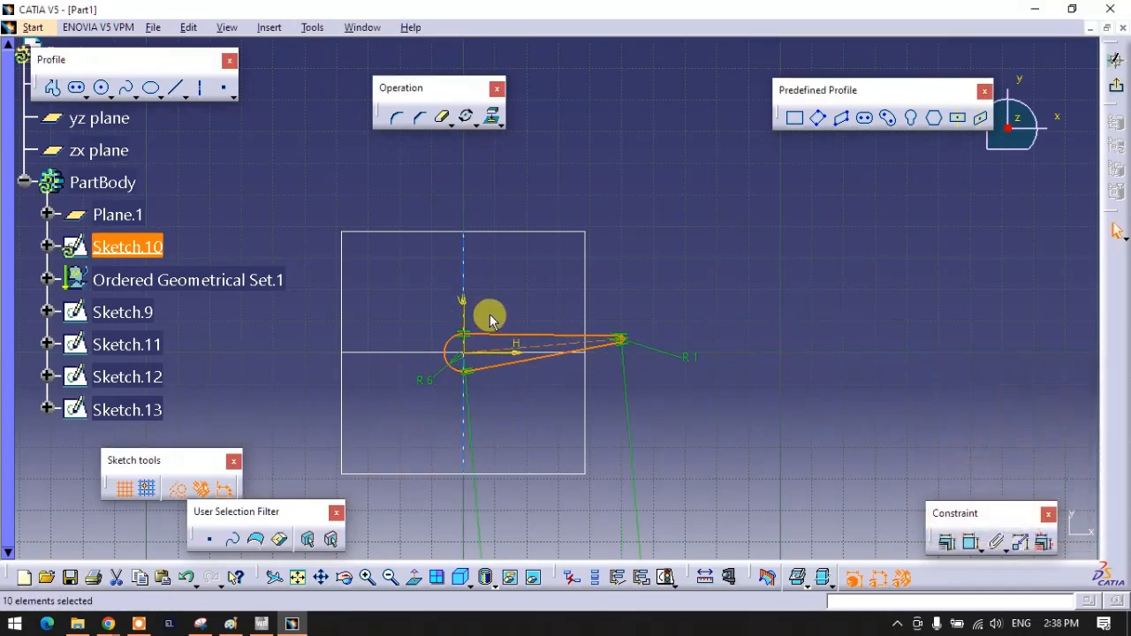
Clear the selection and exit Sketch.10 back to the 3D part
{"action": "left_click", "coordinate": [619, 247]}
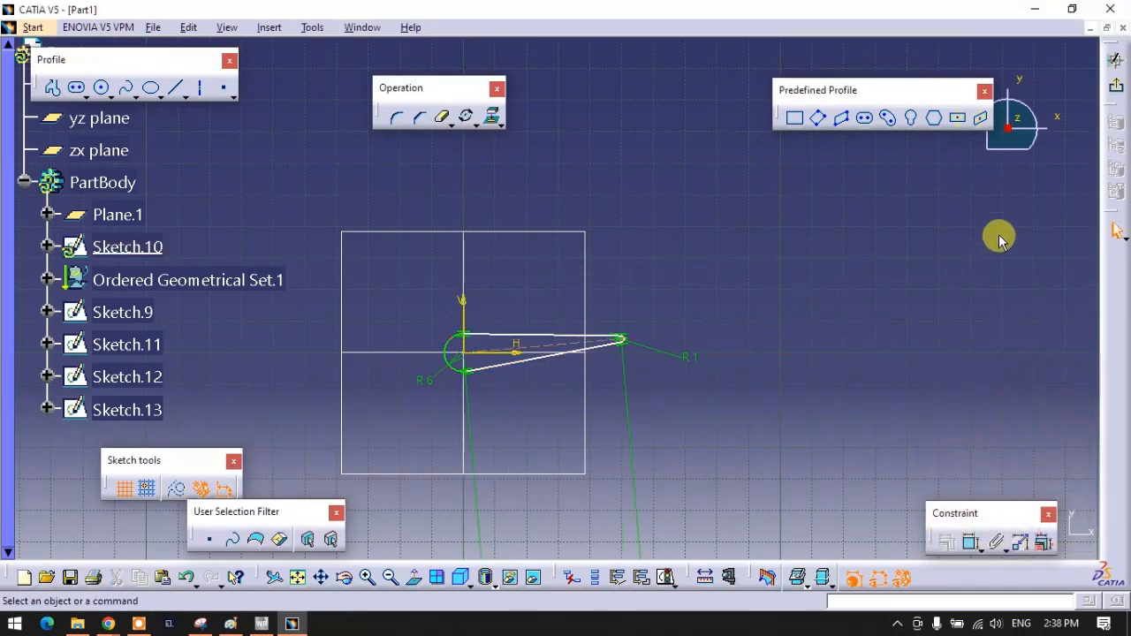
{"action": "left_click", "coordinate": [1116, 86]}
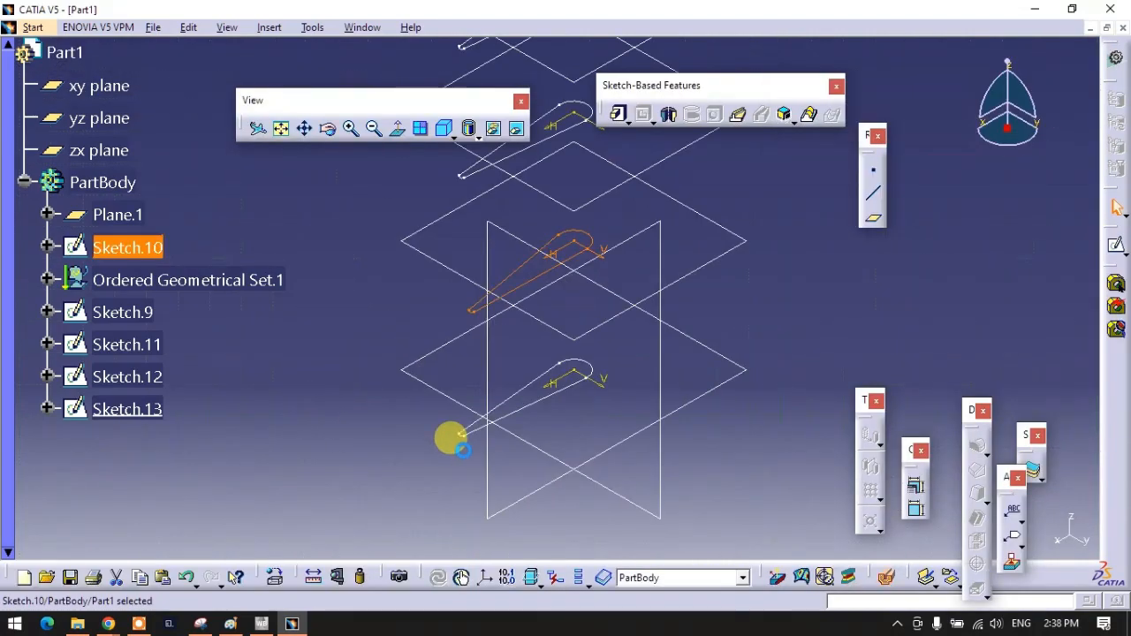
{"action": "left_click", "coordinate": [346, 337]}
{"action": "middle_click_drag", "start_coordinate": [388, 328], "coordinate": [364, 472]}
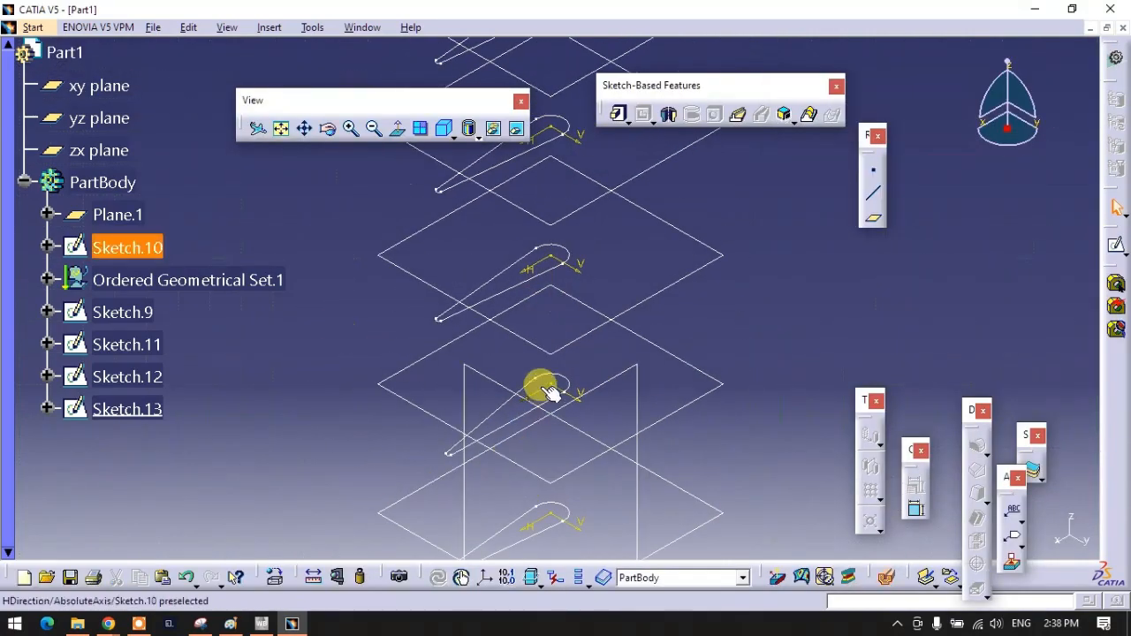
Open Sketch.11 on Plane.2, rotate its profile counterclockwise about the origin to a steeper angle than Sketch.10's, and exit the sketch
{"action": "left_click", "coordinate": [501, 305]}
{"action": "double_click", "coordinate": [598, 325]}
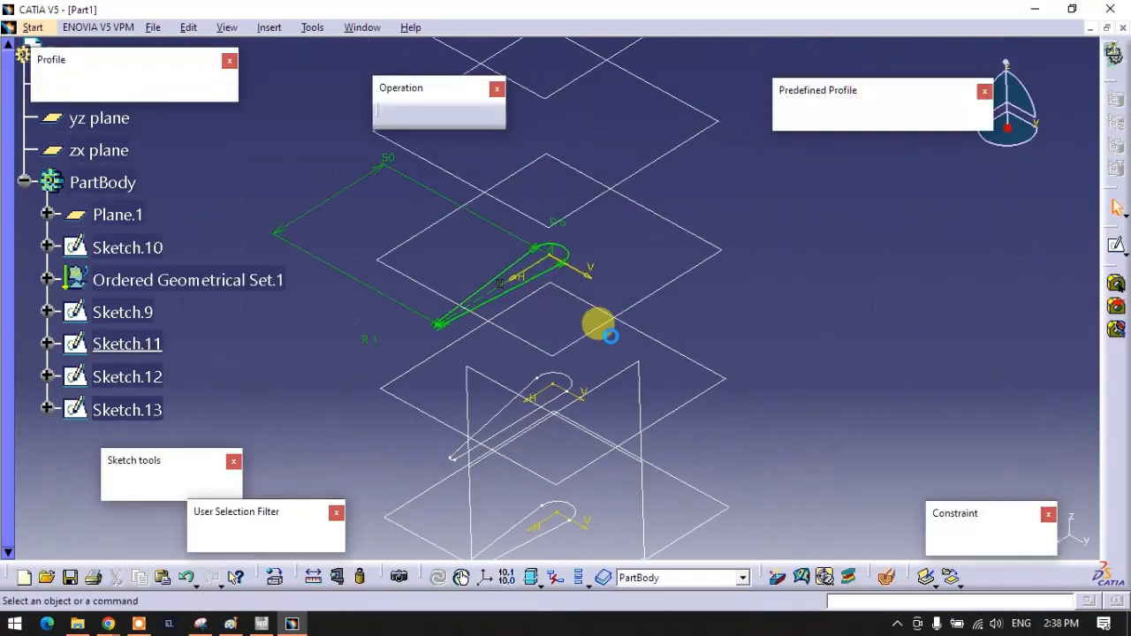
{"action": "mouse_move", "coordinate": [428, 308]}
{"action": "left_mouse_down"}
{"action": "mouse_move", "coordinate": [613, 383]}
{"action": "mouse_move", "coordinate": [731, 398]}
{"action": "mouse_move", "coordinate": [739, 415]}
{"action": "left_mouse_up"}
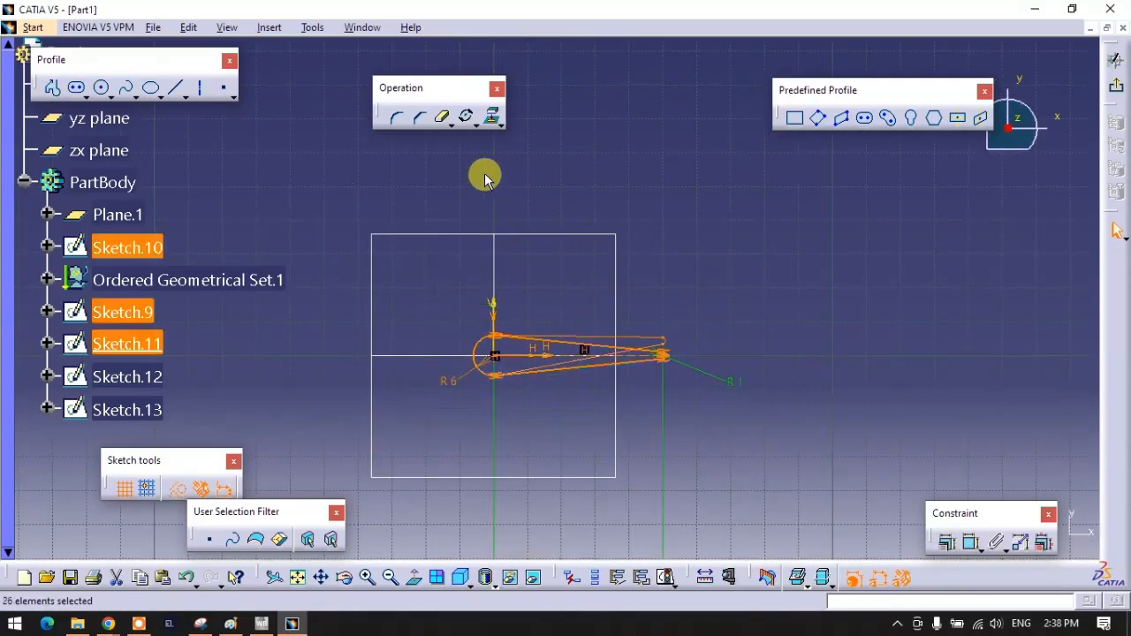
{"action": "left_click", "coordinate": [465, 116]}
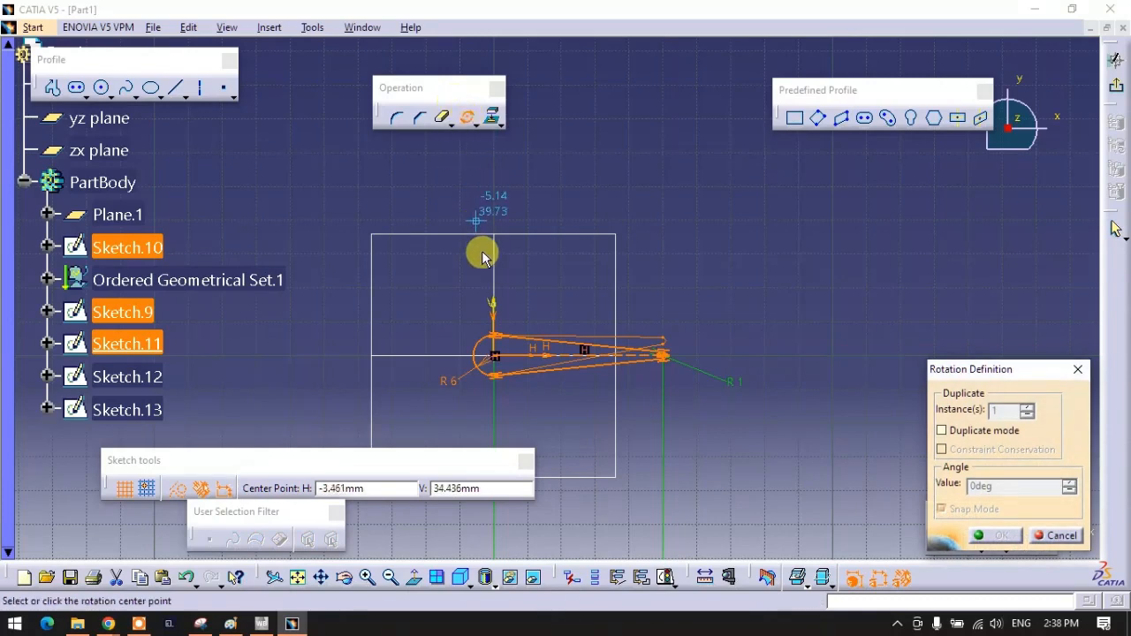
{"action": "left_click", "coordinate": [501, 358]}
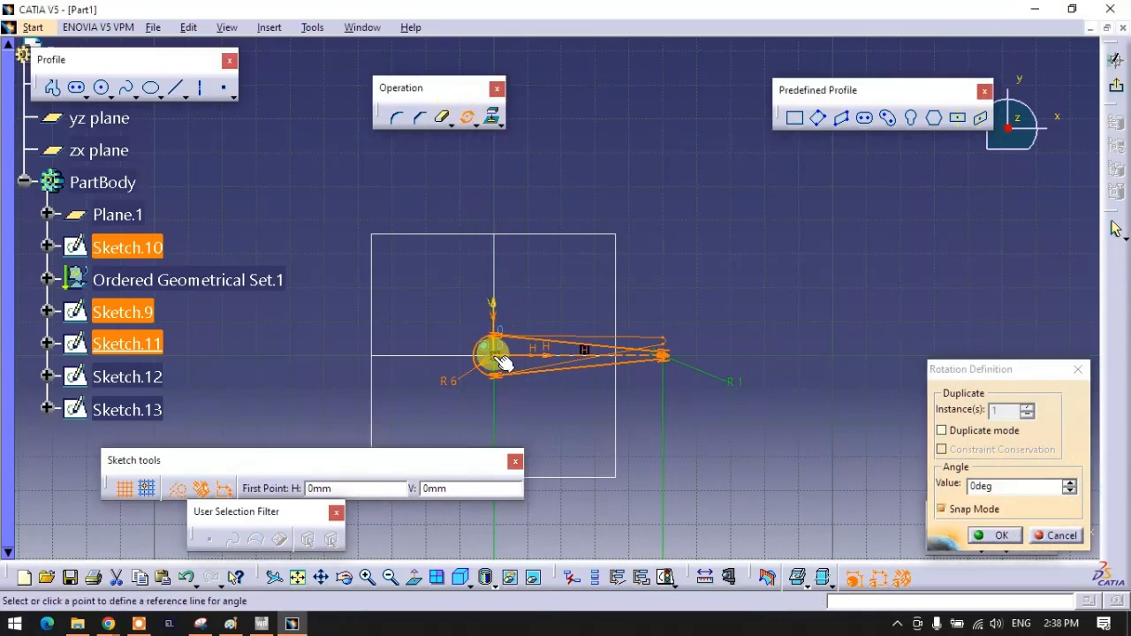
{"action": "left_click", "coordinate": [792, 358]}
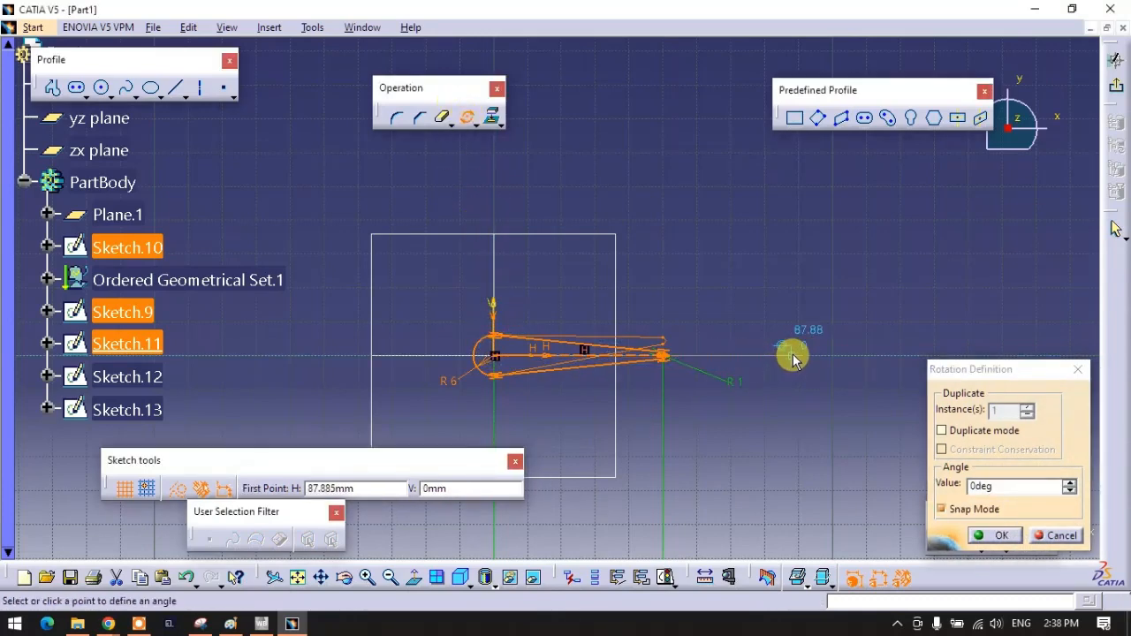
{"action": "left_click", "coordinate": [790, 300]}
{"action": "left_click", "coordinate": [850, 404]}
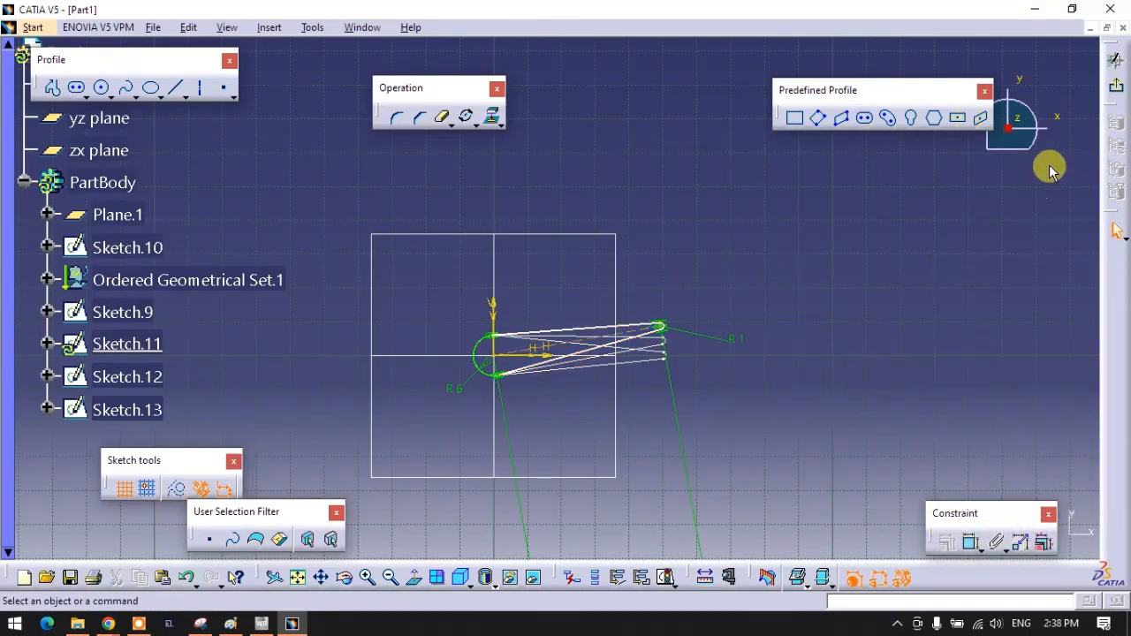
{"action": "left_click", "coordinate": [1112, 88]}
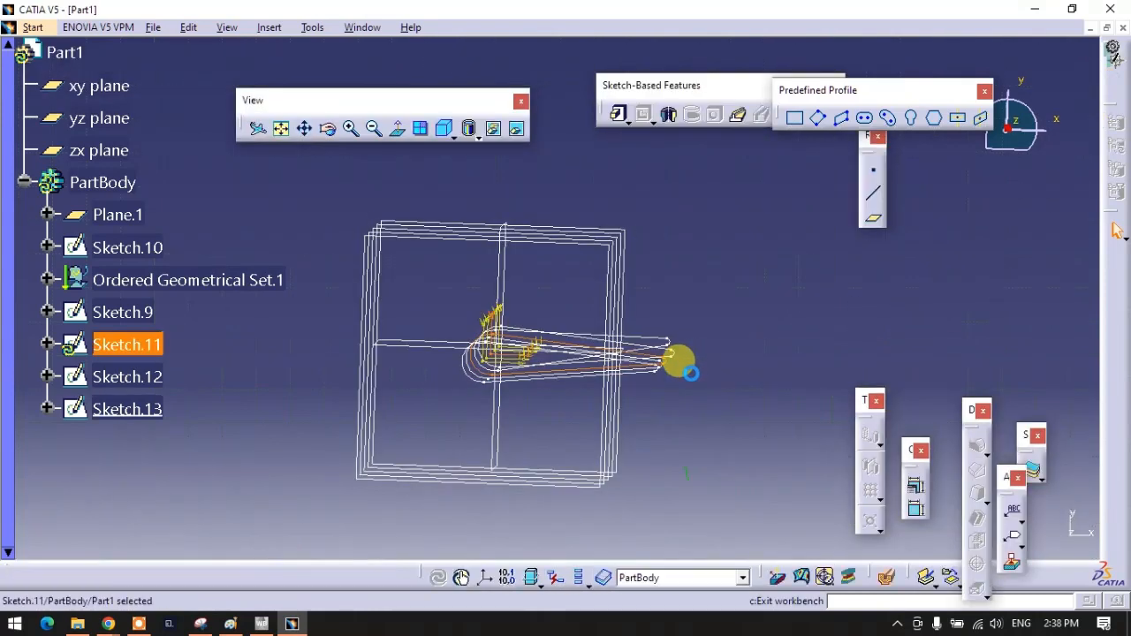
Open Sketch.12 on Plane.3, rotate its profile 15 degrees counterclockwise about the origin without duplicating, and exit the sketch
{"action": "middle_click_drag", "start_coordinate": [704, 314], "coordinate": [710, 447]}
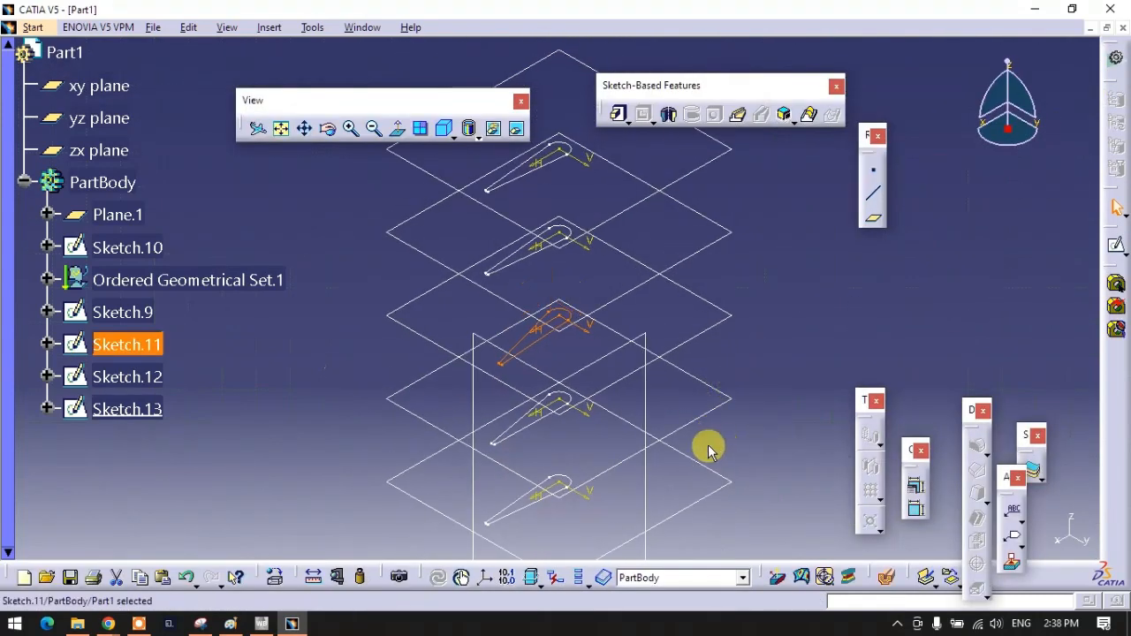
{"action": "left_click", "coordinate": [285, 366]}
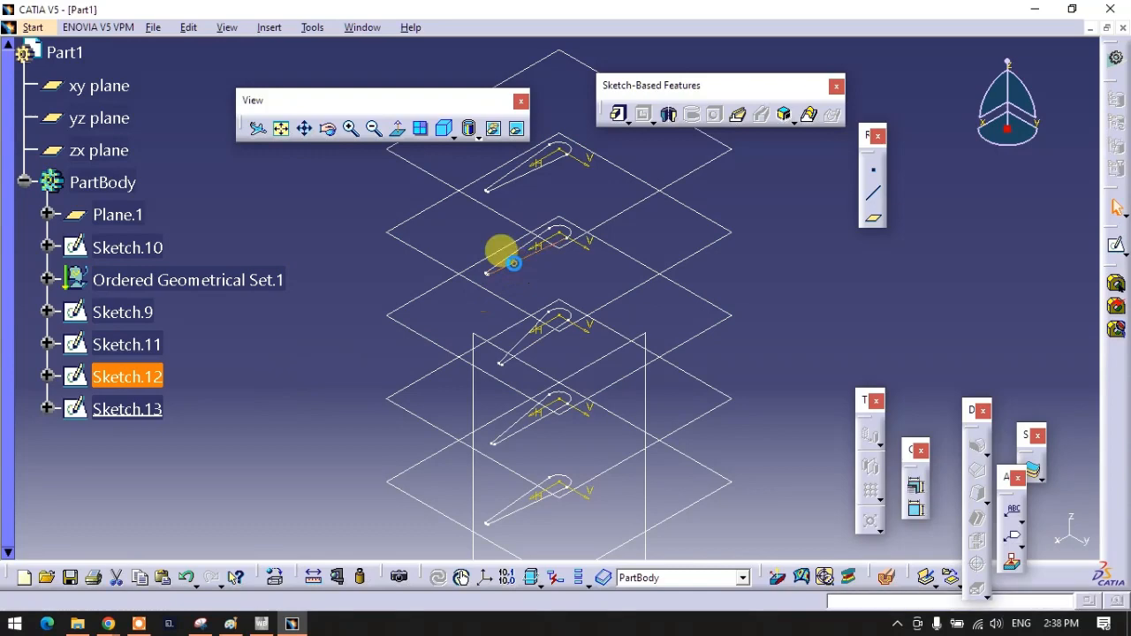
{"action": "double_click", "coordinate": [512, 263]}
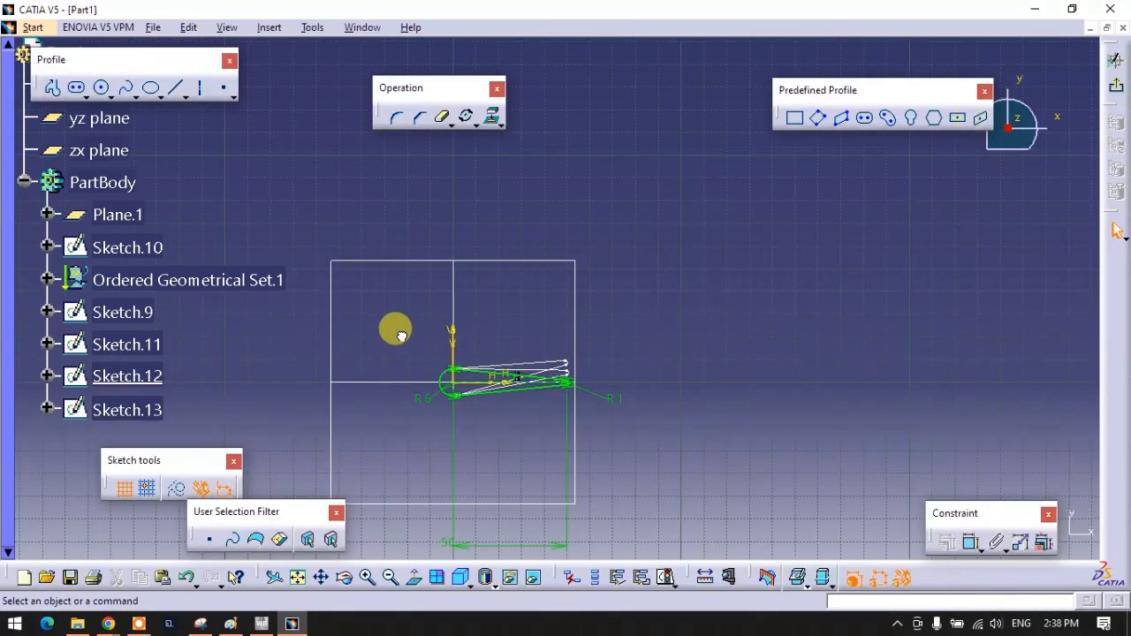
{"action": "mouse_move", "coordinate": [402, 336]}
{"action": "left_mouse_down"}
{"action": "mouse_move", "coordinate": [584, 412]}
{"action": "mouse_move", "coordinate": [587, 424]}
{"action": "left_mouse_up"}
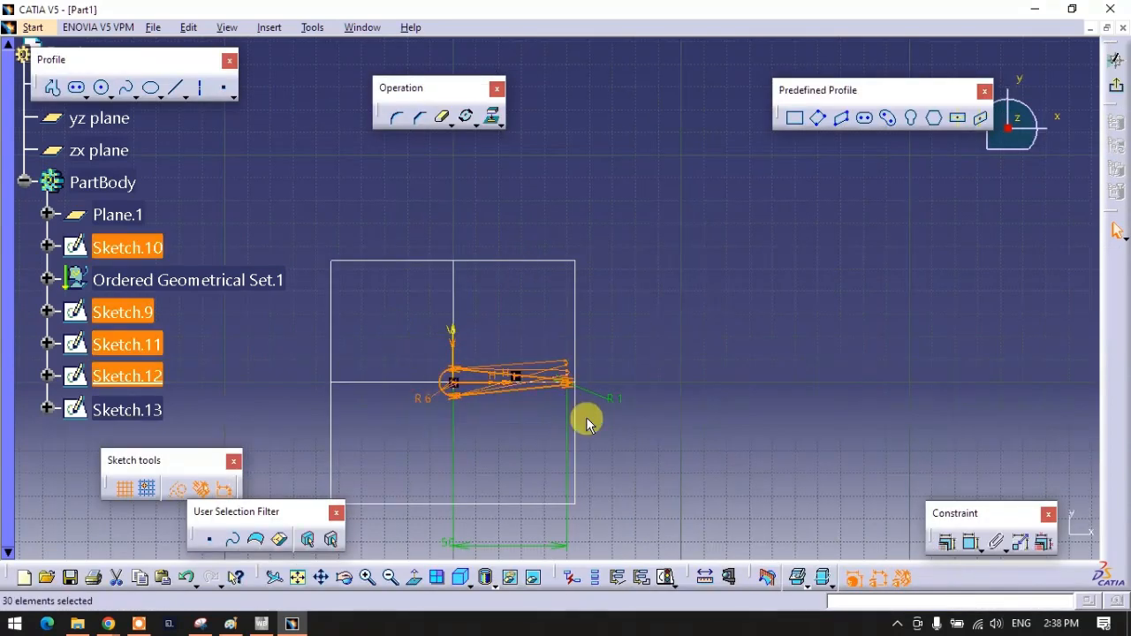
{"action": "left_click", "coordinate": [468, 119]}
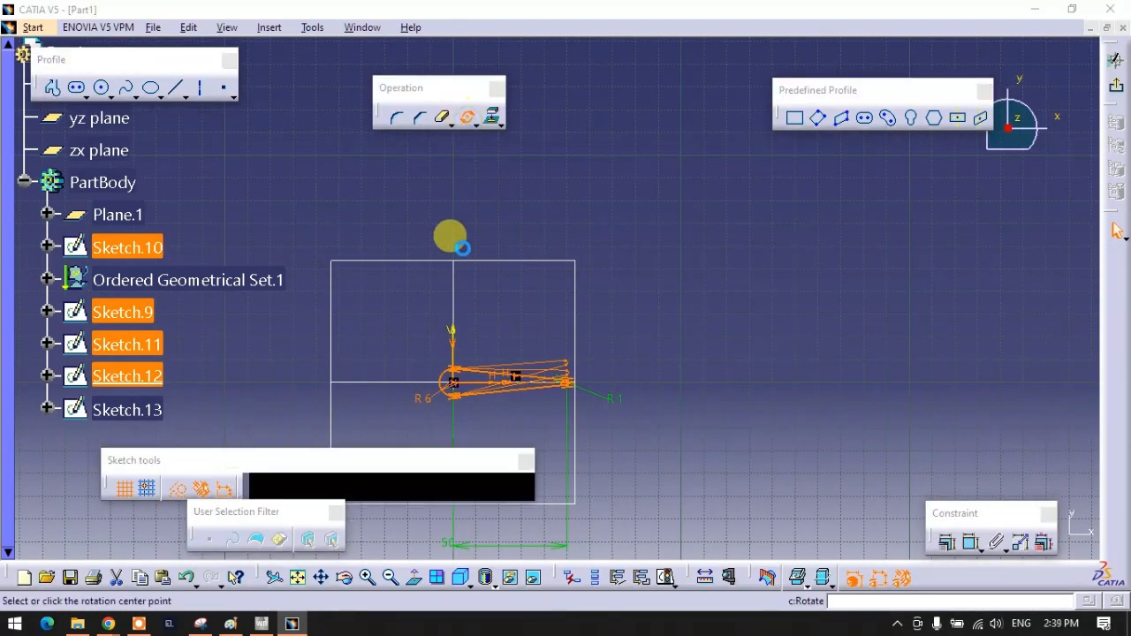
{"action": "left_click", "coordinate": [454, 382]}
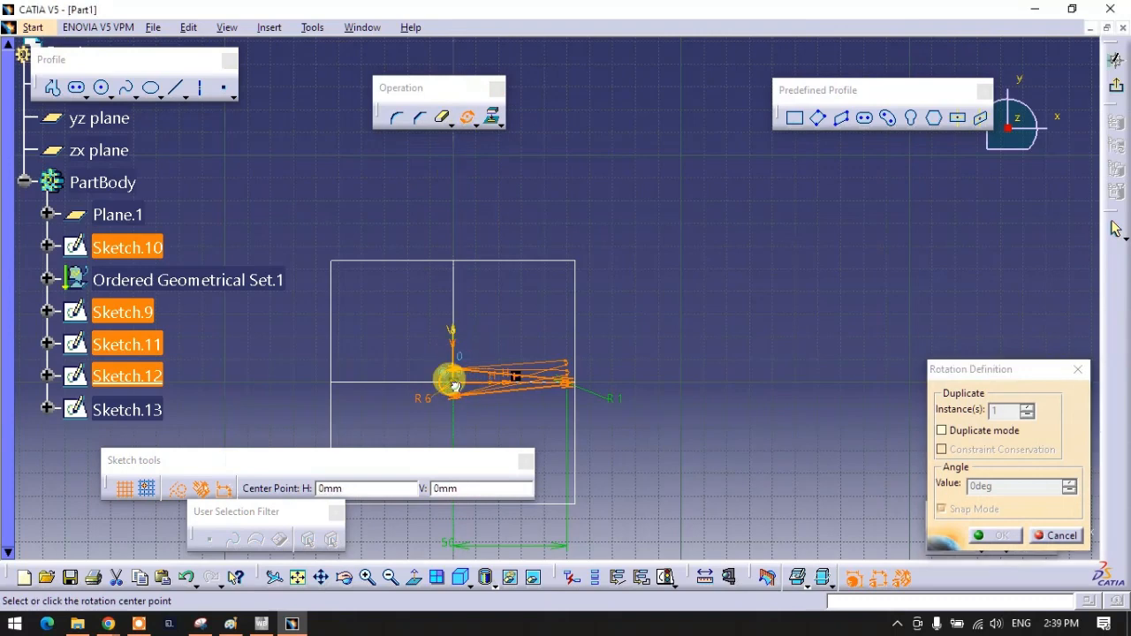
{"action": "left_click", "coordinate": [627, 383]}
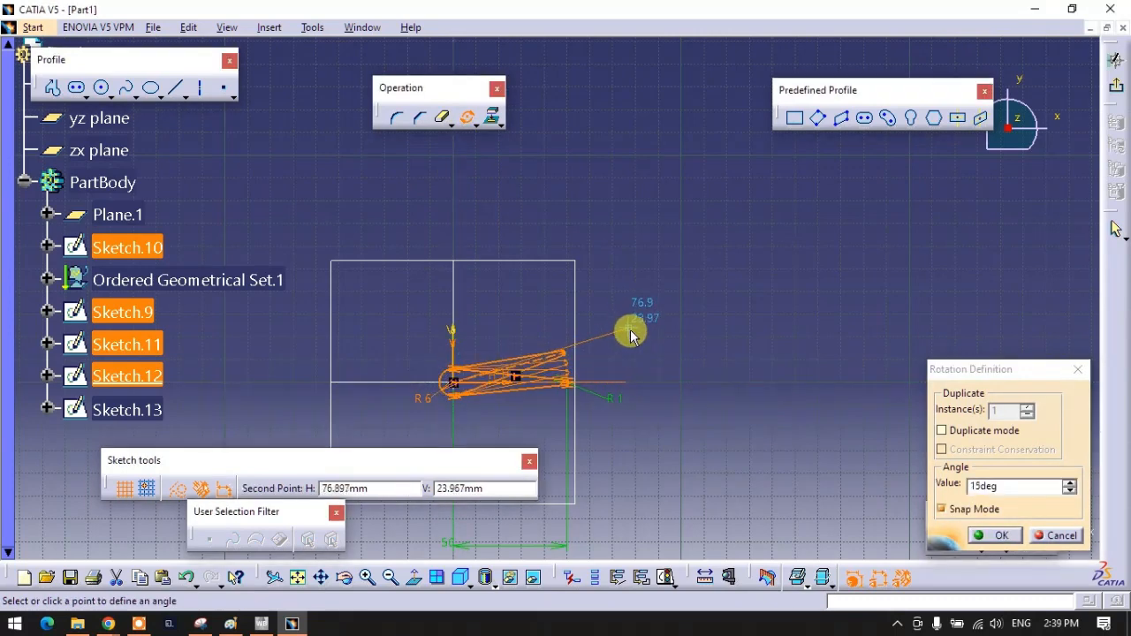
{"action": "left_click", "coordinate": [629, 333]}
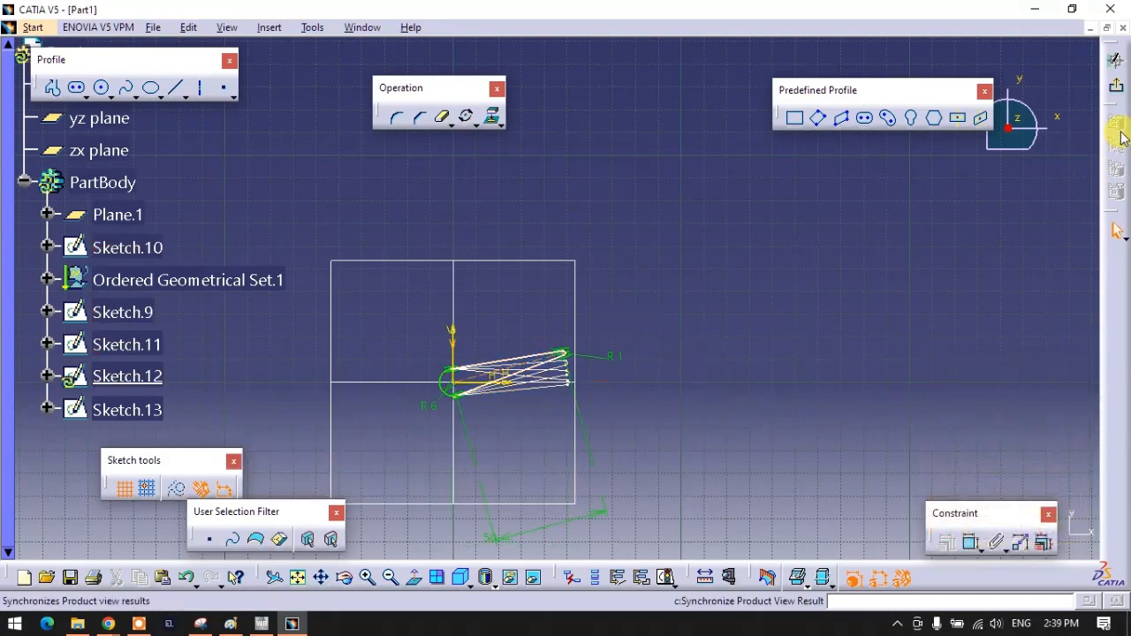
{"action": "left_click", "coordinate": [1117, 97]}
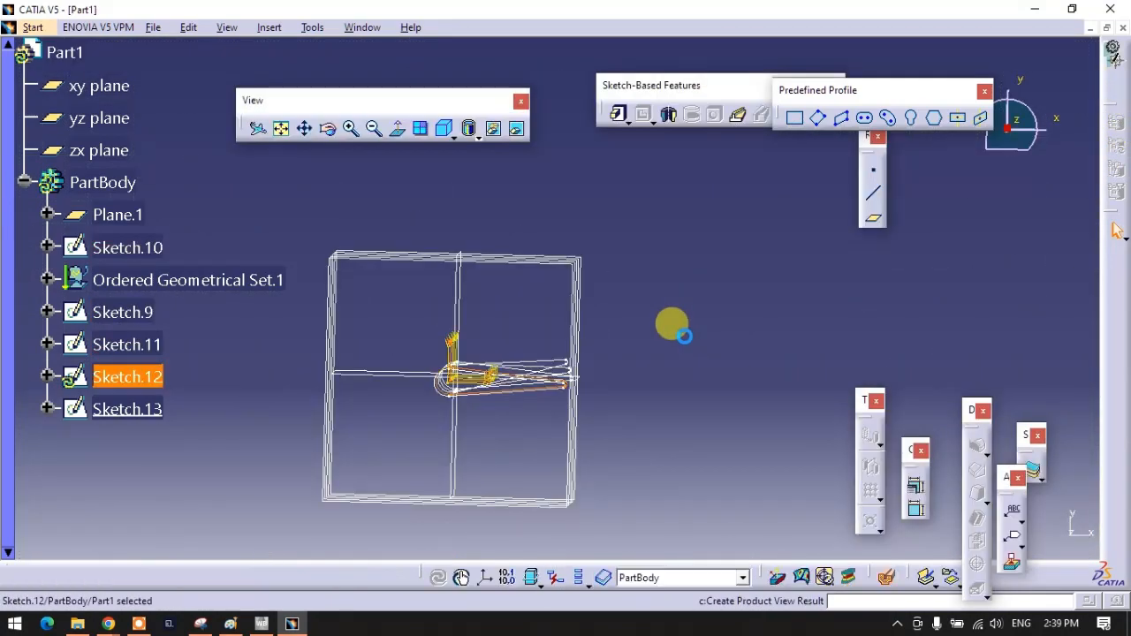
Open Sketch.13 on Plane.4, rotate its profile counterclockwise about the origin to a steeper angle than Sketch.12's, and exit the sketch
{"action": "middle_click_drag", "start_coordinate": [498, 310], "coordinate": [498, 400]}
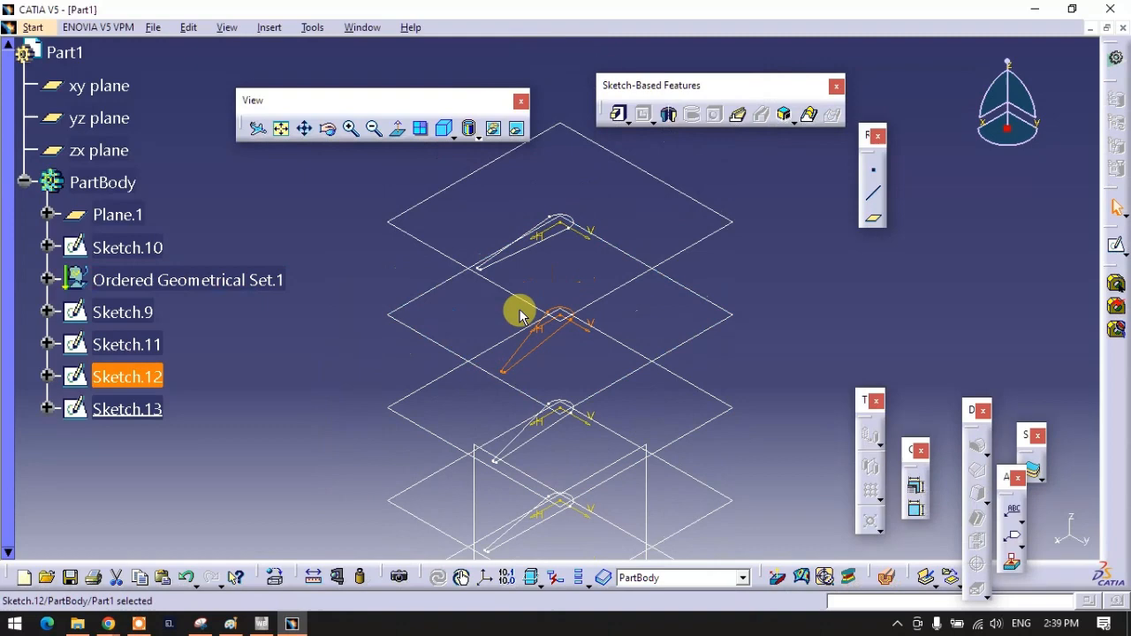
{"action": "double_click", "coordinate": [521, 259]}
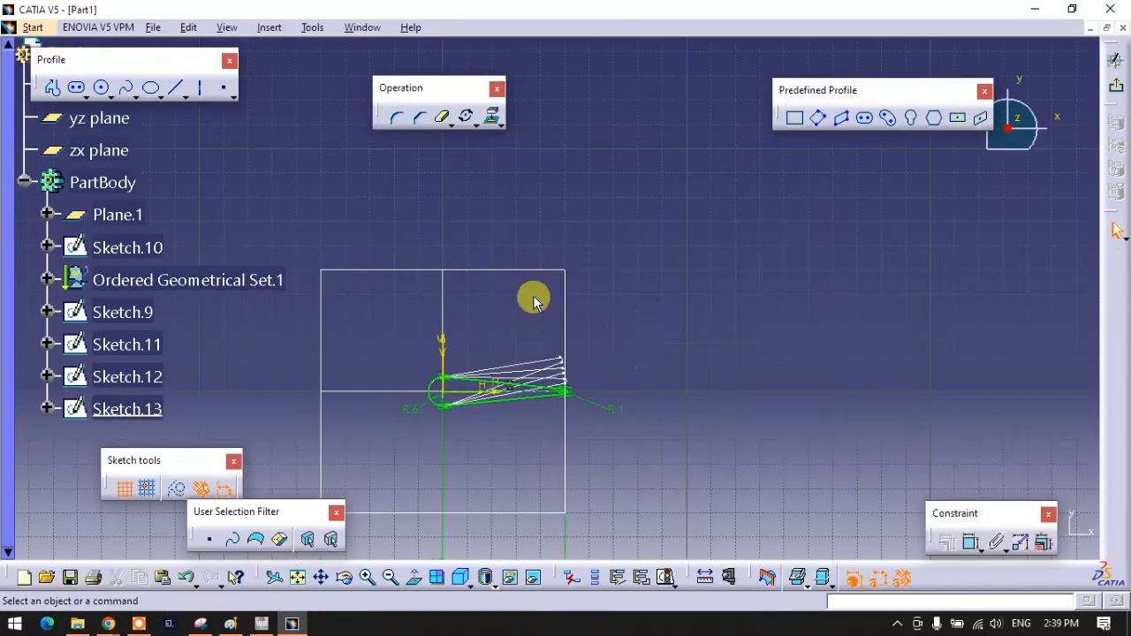
{"action": "mouse_move", "coordinate": [382, 364]}
{"action": "left_mouse_down"}
{"action": "mouse_move", "coordinate": [518, 391]}
{"action": "mouse_move", "coordinate": [581, 412]}
{"action": "mouse_move", "coordinate": [596, 431]}
{"action": "left_mouse_up"}
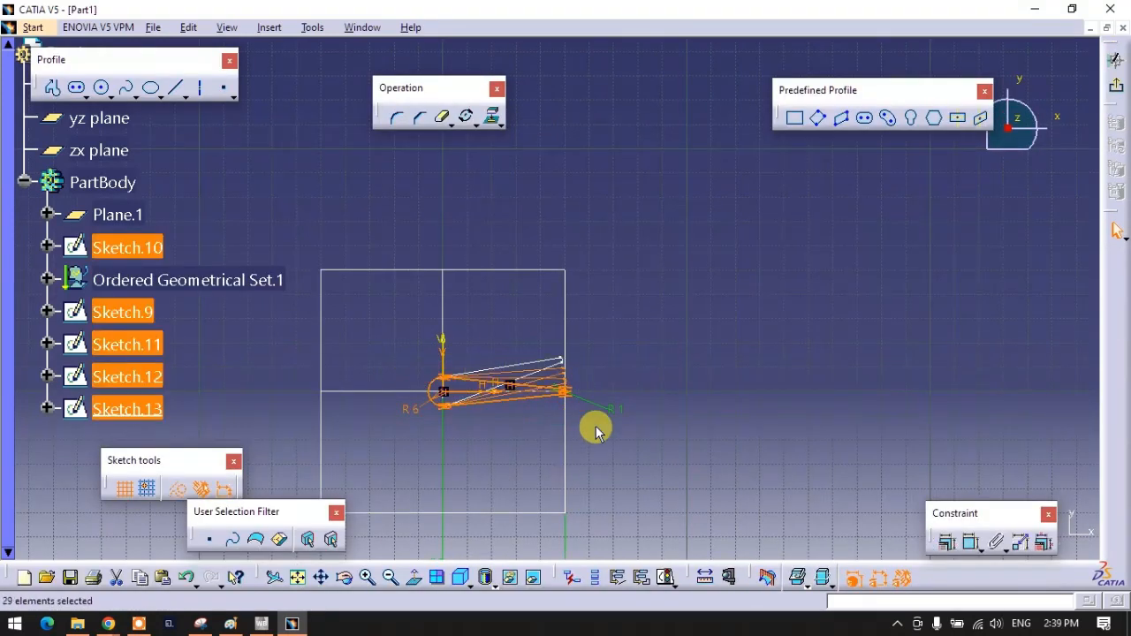
{"action": "left_click", "coordinate": [468, 119]}
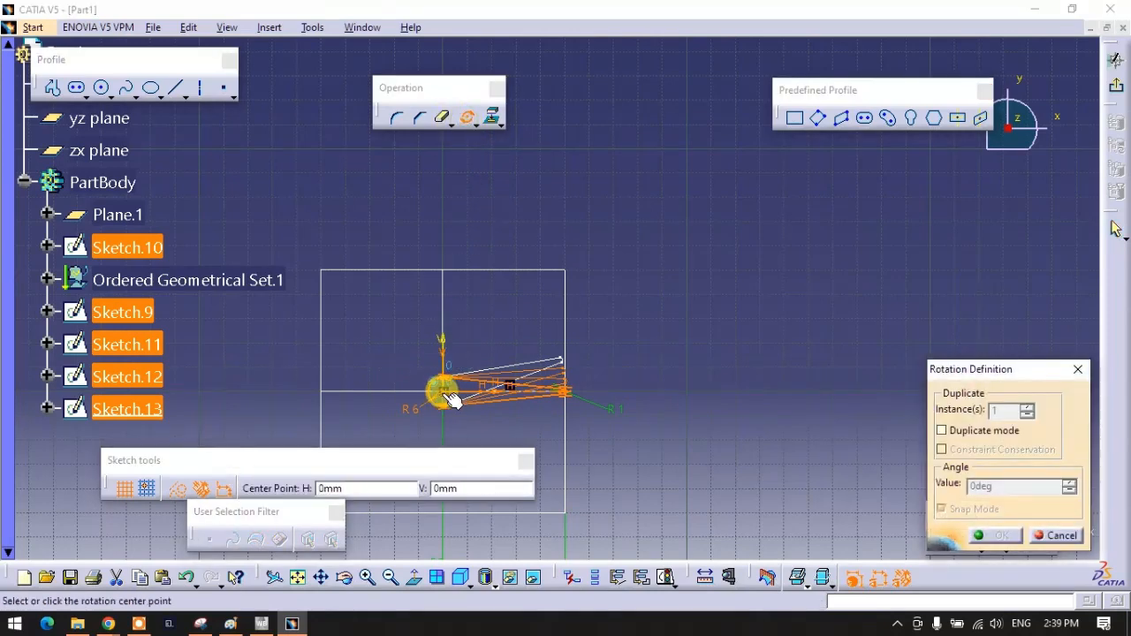
{"action": "left_click", "coordinate": [440, 398]}
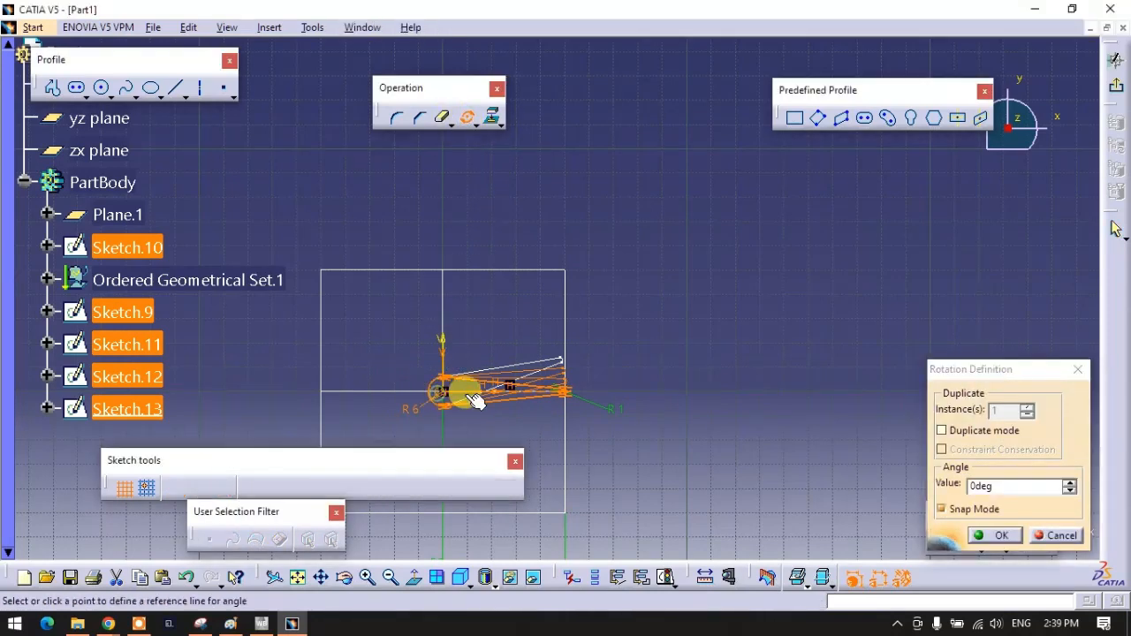
{"action": "left_click", "coordinate": [656, 392]}
{"action": "left_click", "coordinate": [636, 301]}
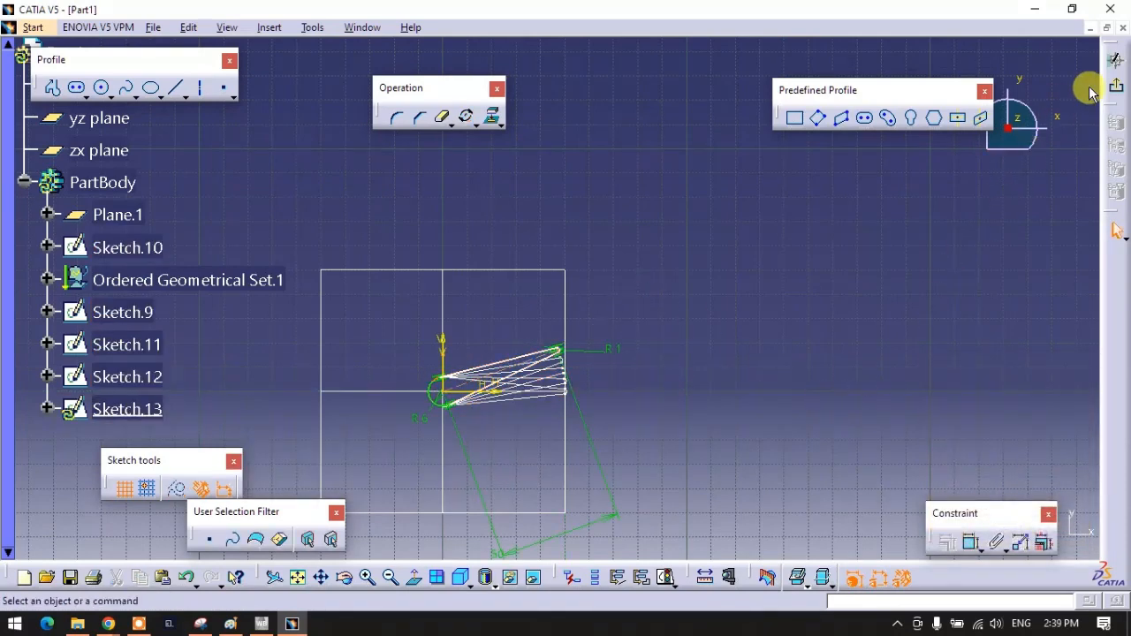
{"action": "left_click", "coordinate": [1117, 59]}
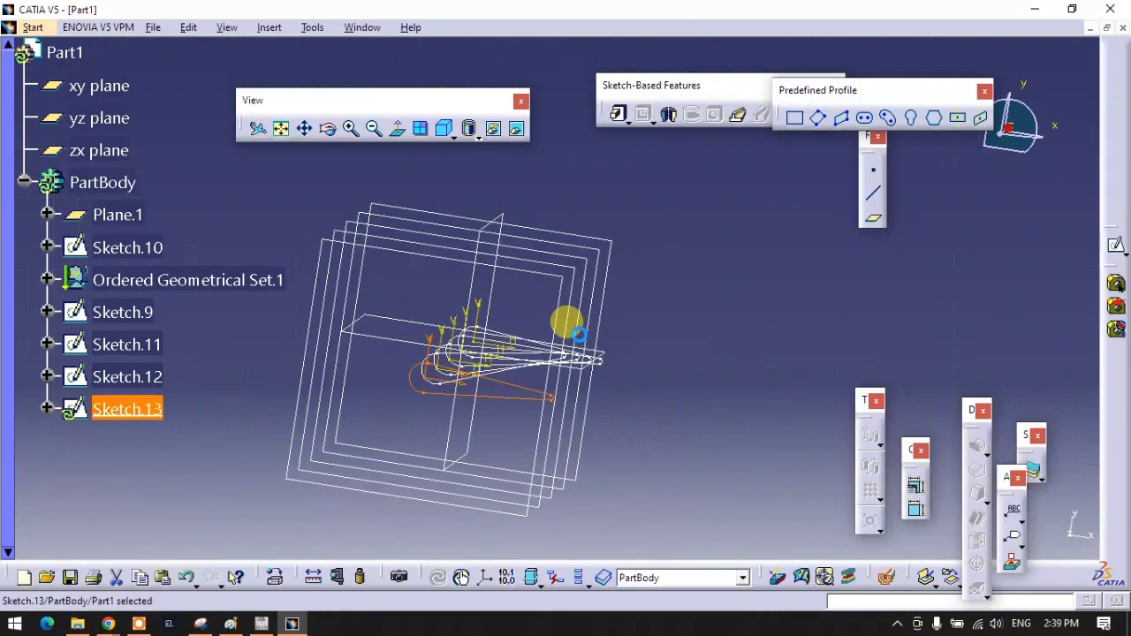
Move the floating View toolbar clear of the stacked profiles and deselect Sketch.13
{"action": "middle_click_drag", "start_coordinate": [576, 286], "coordinate": [594, 336]}
{"action": "mouse_move", "coordinate": [420, 323]}
{"action": "middle_mouse_down"}
{"action": "mouse_move", "coordinate": [397, 248]}
{"action": "mouse_move", "coordinate": [368, 353]}
{"action": "mouse_move", "coordinate": [313, 242]}
{"action": "middle_mouse_up"}
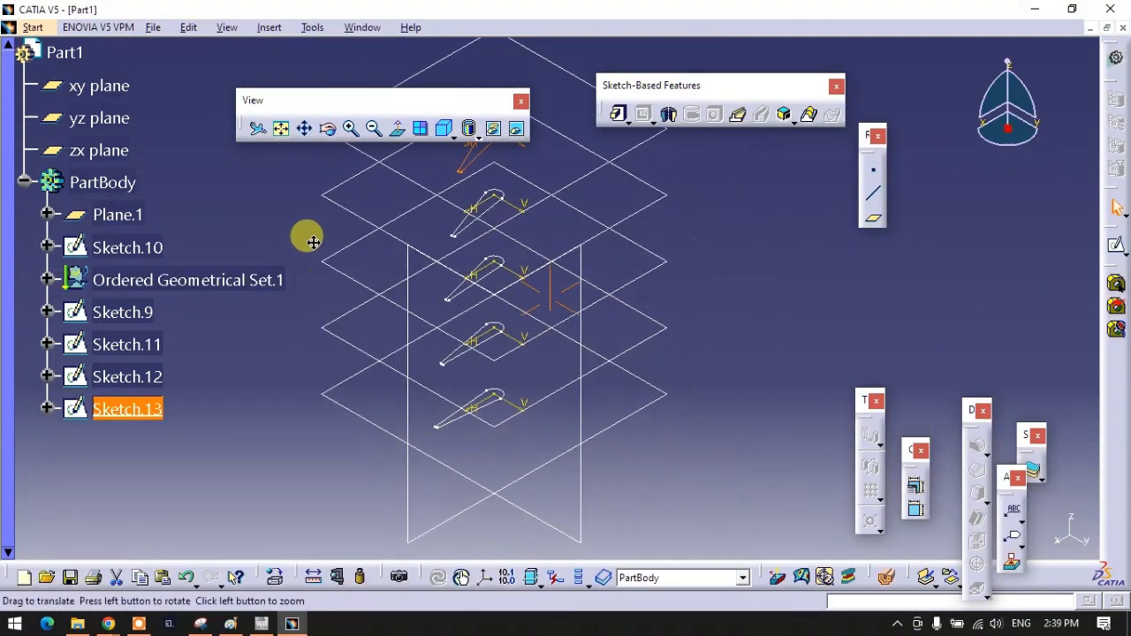
{"action": "mouse_move", "coordinate": [352, 99]}
{"action": "left_mouse_down"}
{"action": "mouse_move", "coordinate": [151, 36]}
{"action": "mouse_move", "coordinate": [168, 48]}
{"action": "left_mouse_up"}
{"action": "left_click", "coordinate": [747, 189]}
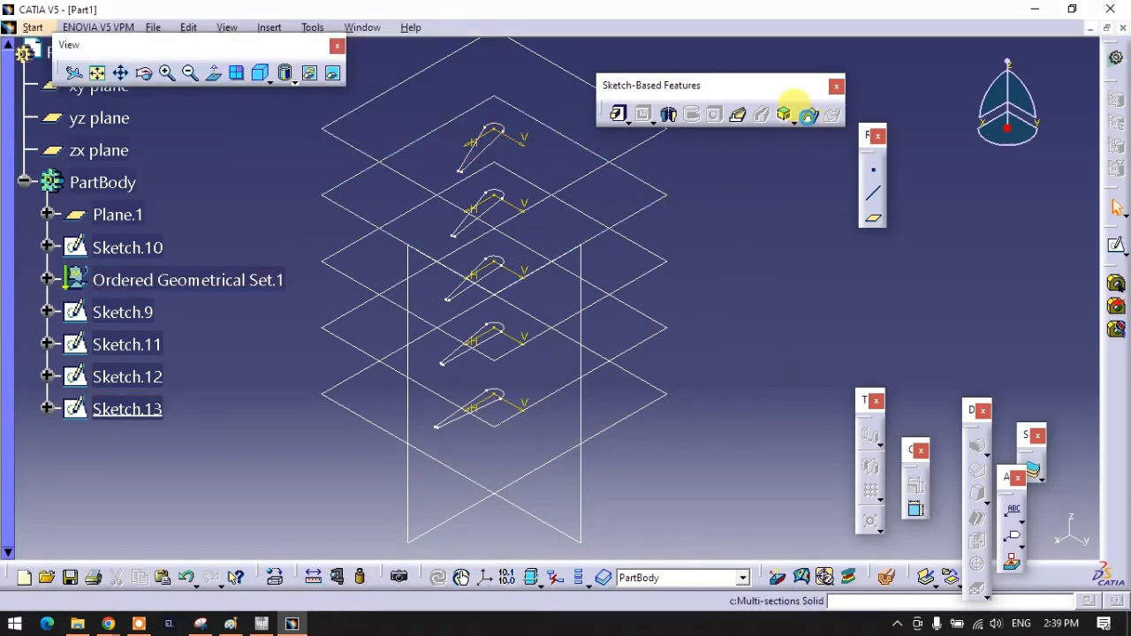
Preview a Multi-sections Solid through Sketch.13, Sketch.12, Sketch.11, Sketch.10 and Sketch.9, picked in that order
{"action": "left_click", "coordinate": [800, 110]}
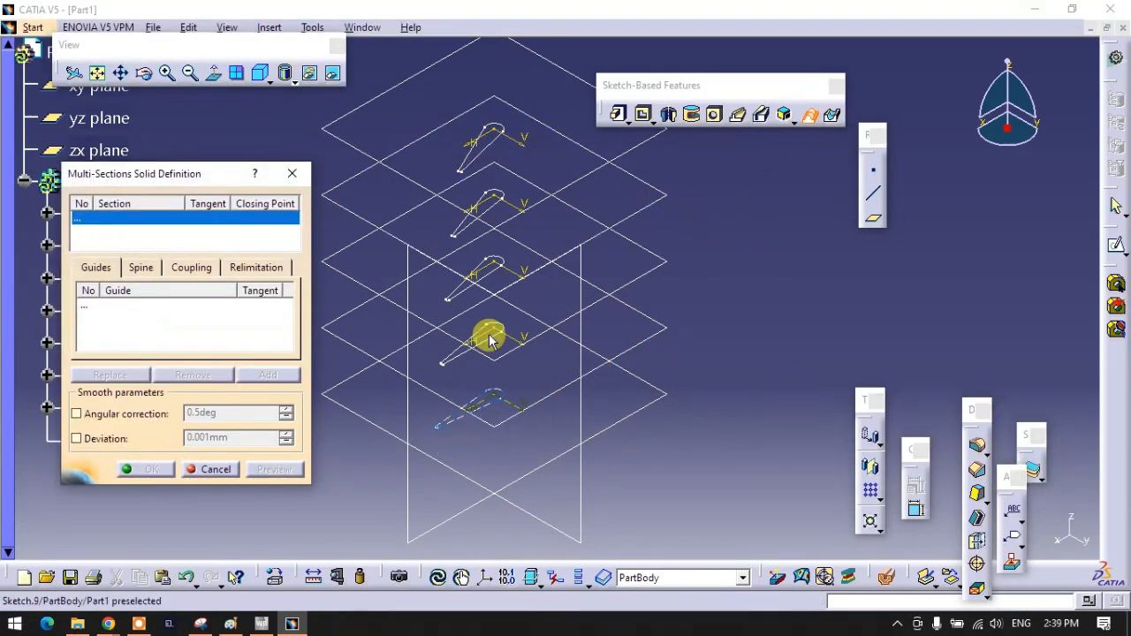
{"action": "left_click", "coordinate": [500, 157]}
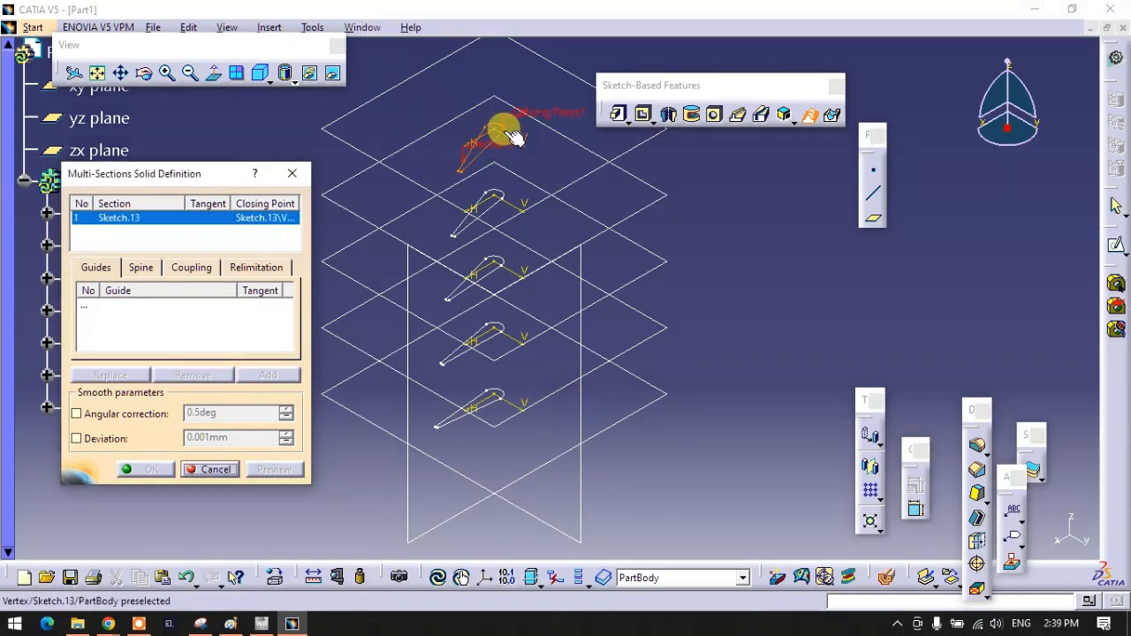
{"action": "left_click", "coordinate": [501, 204]}
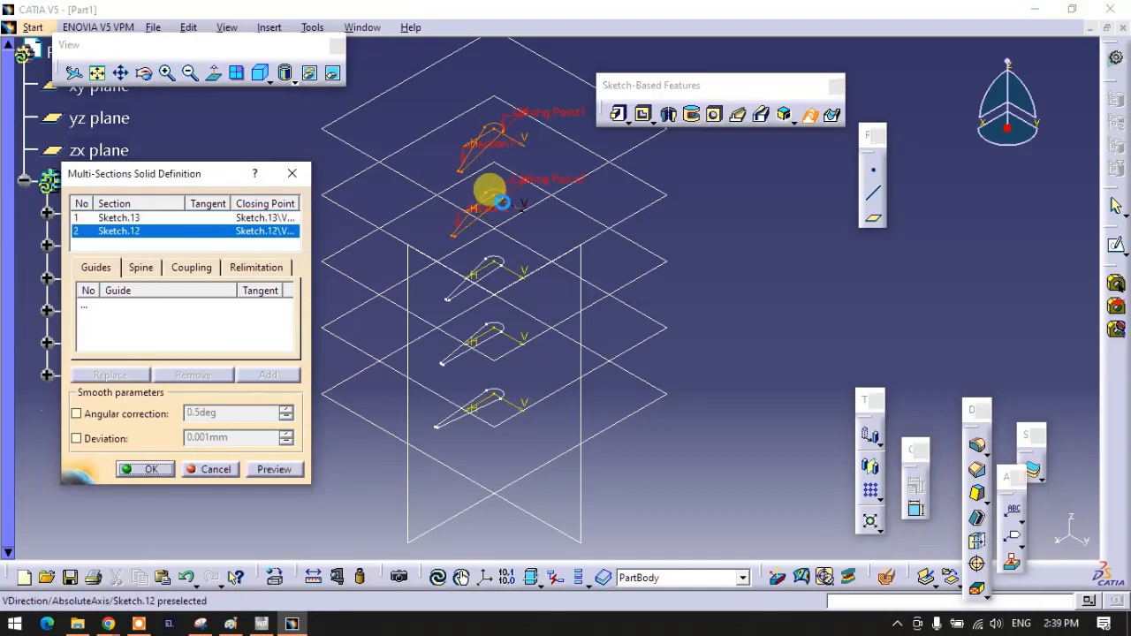
{"action": "left_click", "coordinate": [482, 276]}
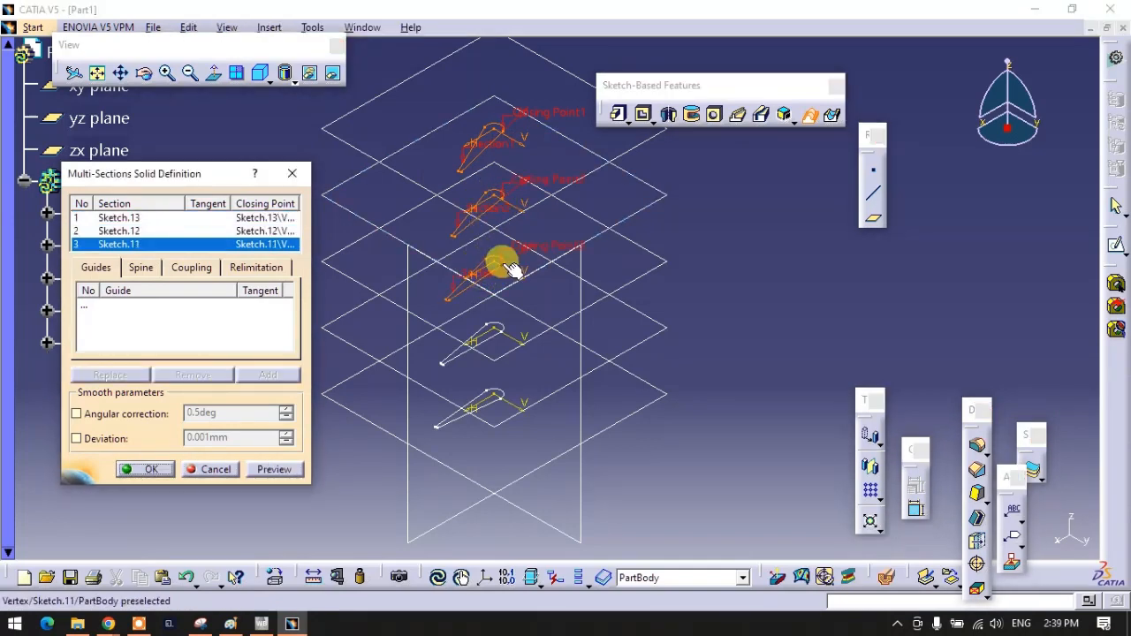
{"action": "left_click", "coordinate": [491, 347]}
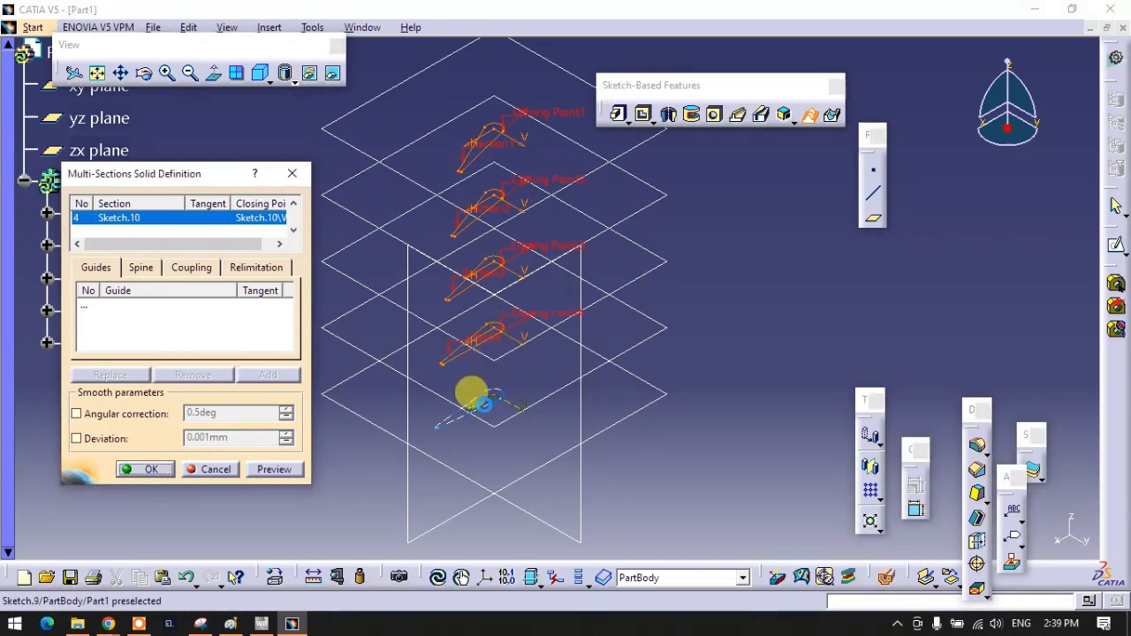
{"action": "left_click", "coordinate": [499, 408]}
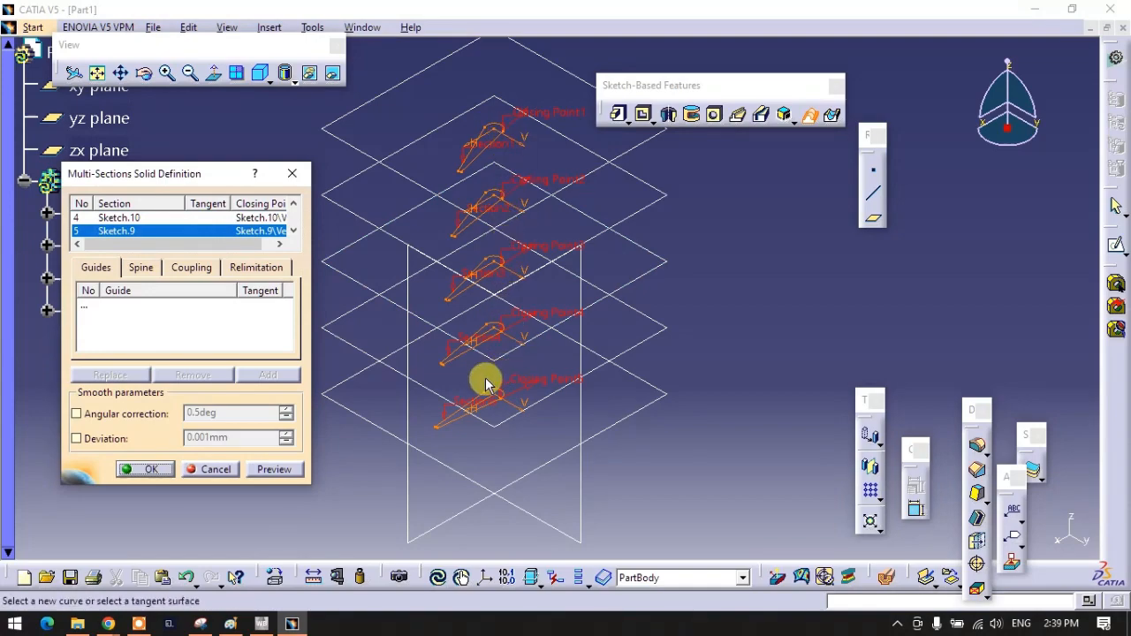
{"action": "left_click", "coordinate": [274, 469]}
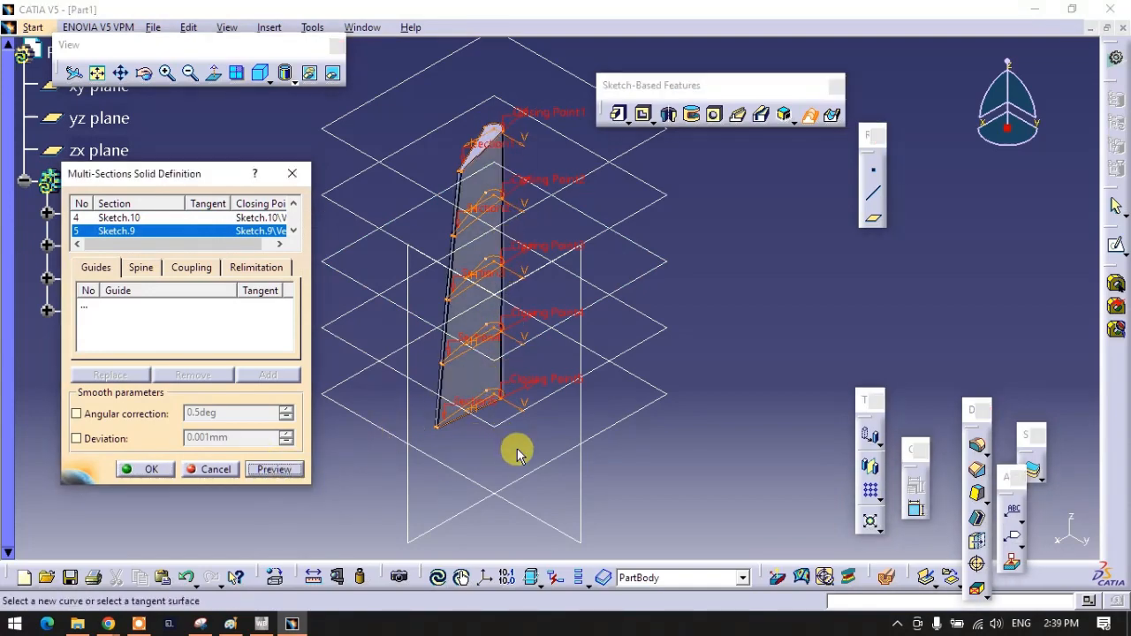
Create the previewed Multi-sections Solid from the five rotated profiles, inspect it from another angle, and undo it
{"action": "middle_click_drag", "start_coordinate": [500, 437], "coordinate": [720, 389]}
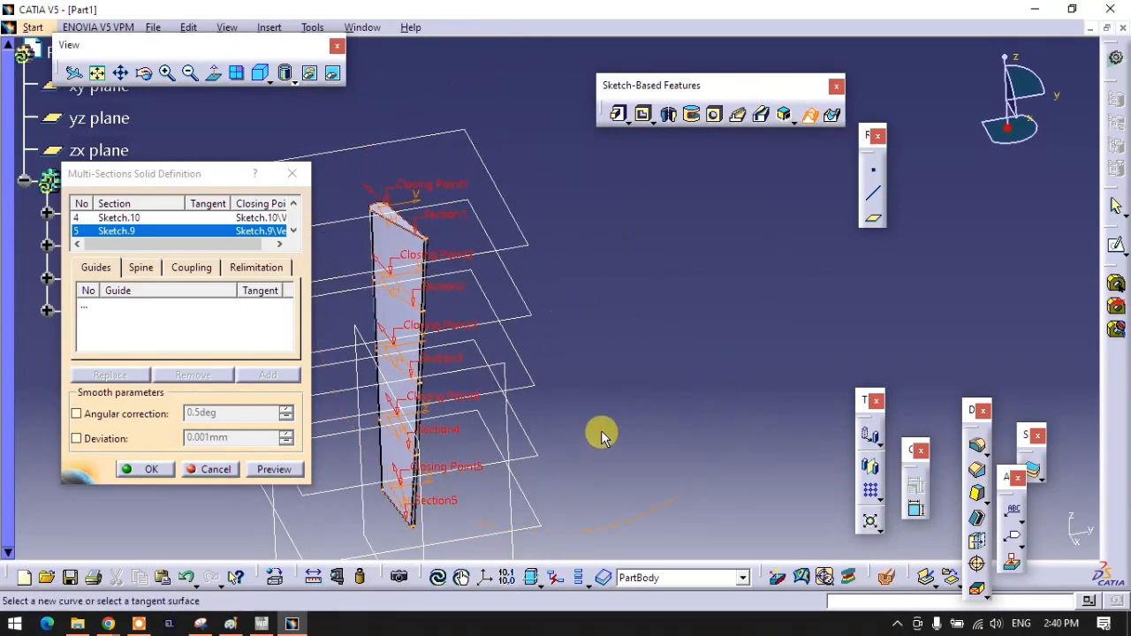
{"action": "middle_click_drag", "start_coordinate": [601, 433], "coordinate": [657, 336]}
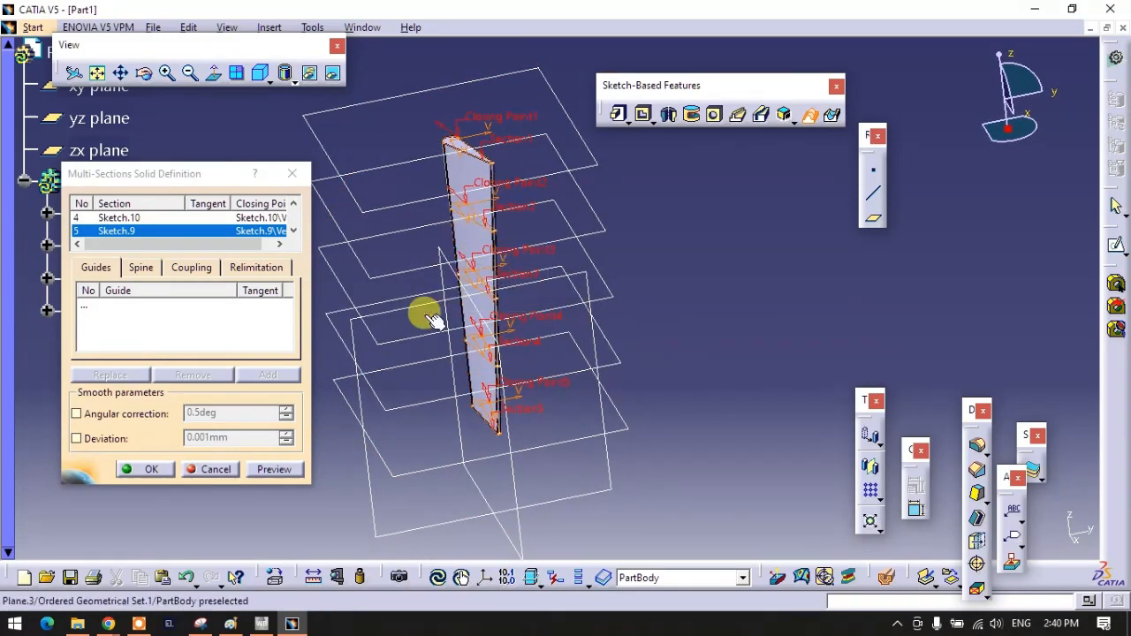
{"action": "left_click", "coordinate": [159, 469]}
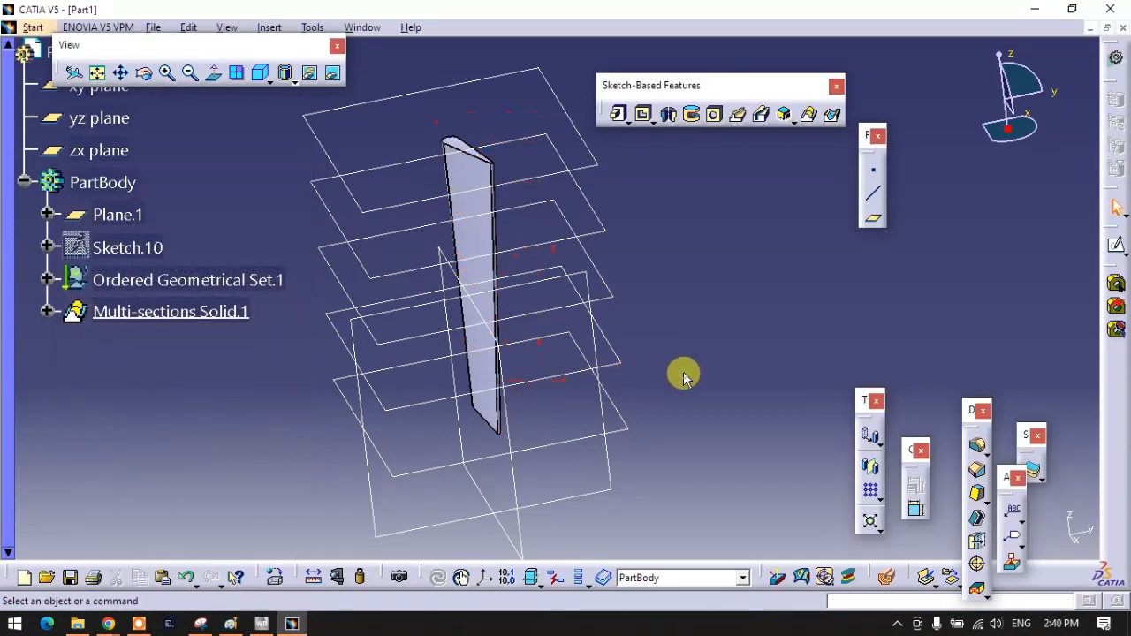
{"action": "mouse_move", "coordinate": [553, 298]}
{"action": "middle_mouse_down"}
{"action": "mouse_move", "coordinate": [543, 291]}
{"action": "mouse_move", "coordinate": [564, 307]}
{"action": "middle_mouse_up"}
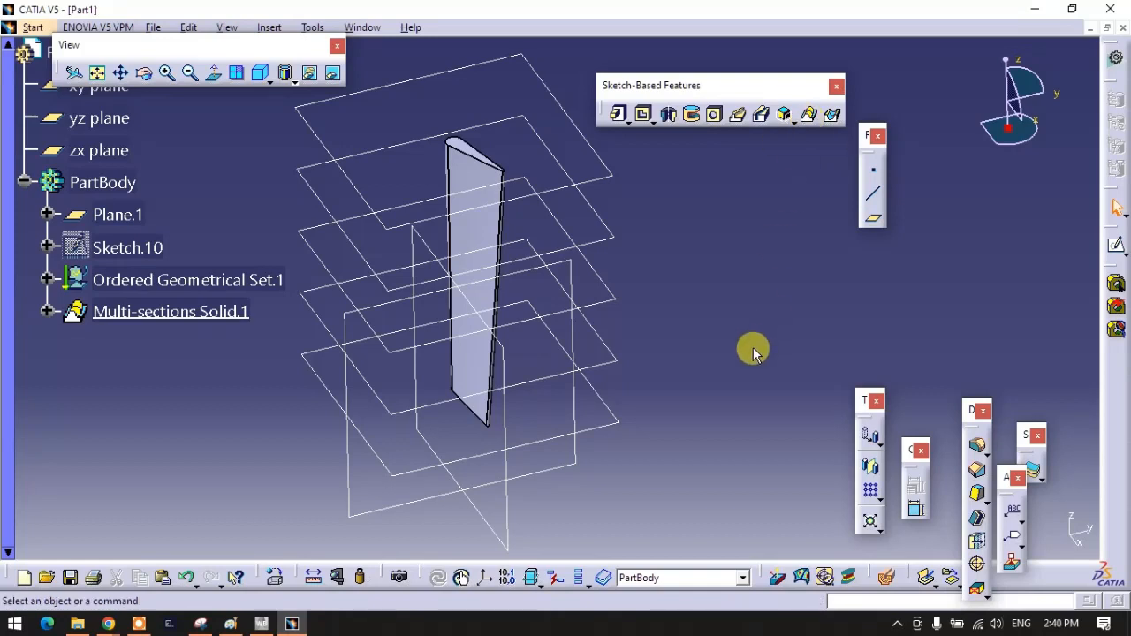
{"action": "key", "text": "ctrl+z"}
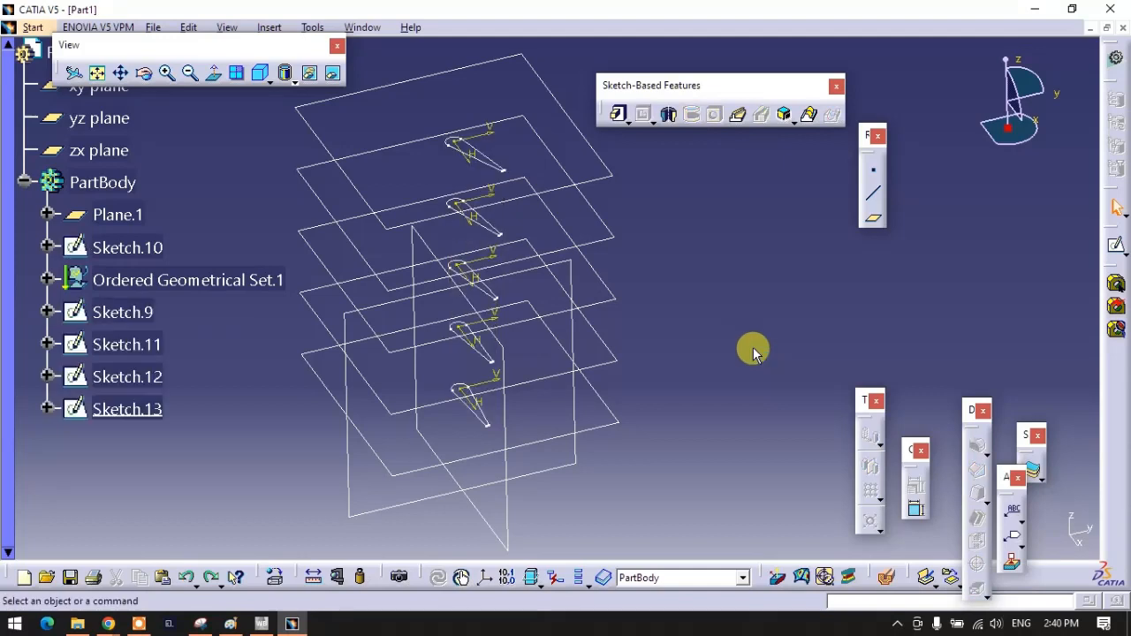
Sketch a rectangle on the xy plane across the profiles' narrow ends, with its second corner at about H 86 mm, V -21 mm, and exit the sketch
{"action": "left_click", "coordinate": [1115, 247]}
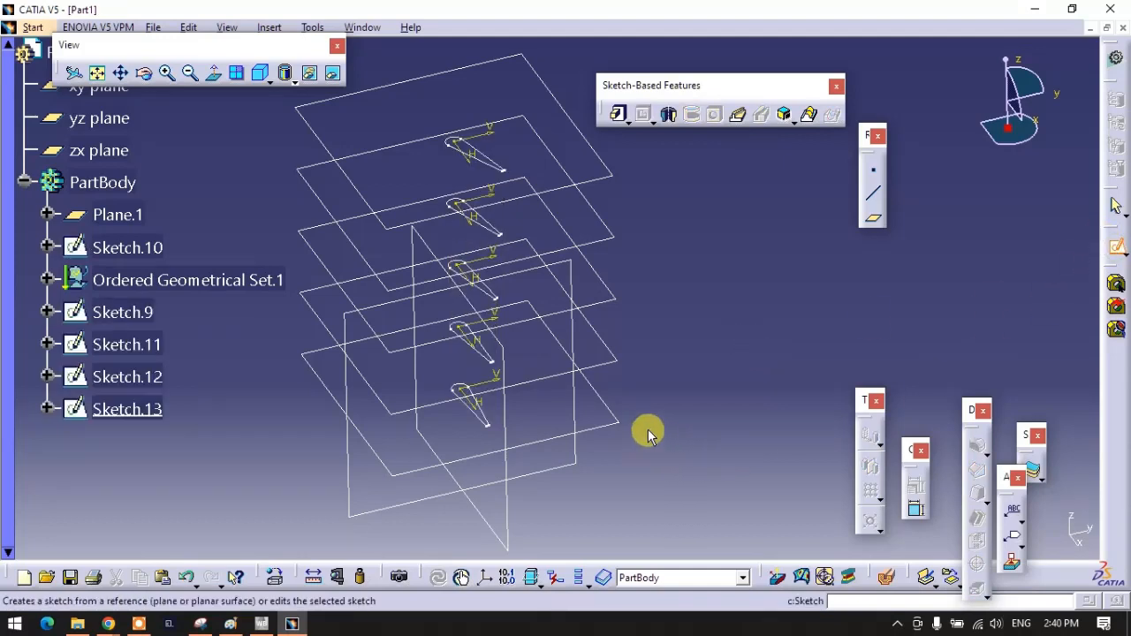
{"action": "left_click", "coordinate": [593, 412]}
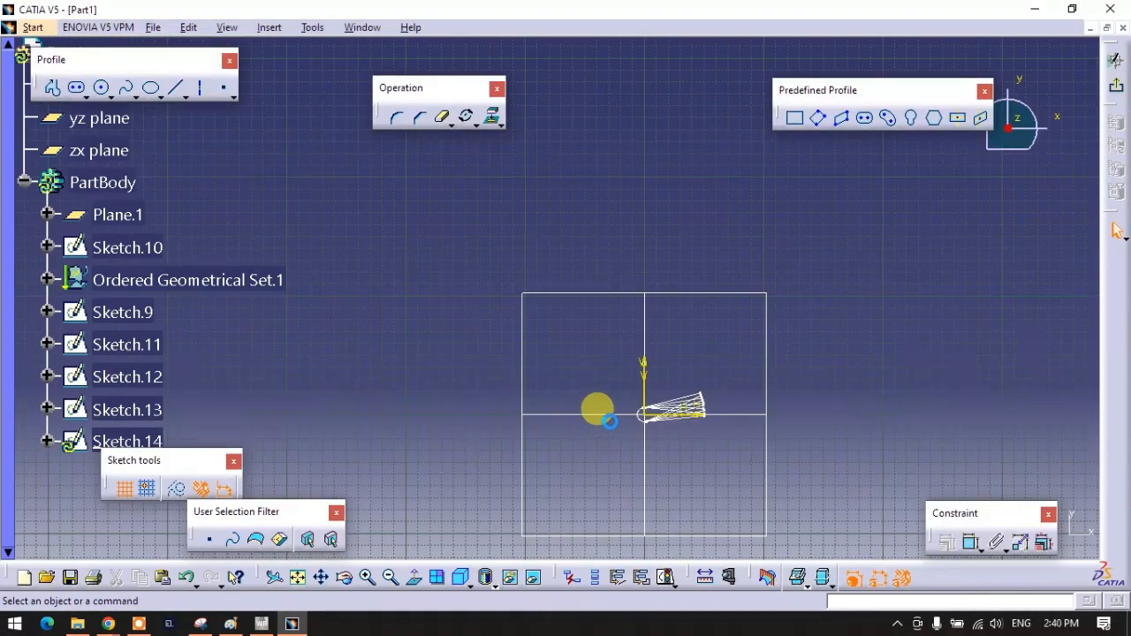
{"action": "mouse_move", "coordinate": [707, 406]}
{"action": "middle_mouse_down"}
{"action": "mouse_move", "coordinate": [755, 387]}
{"action": "mouse_move", "coordinate": [530, 229]}
{"action": "middle_mouse_up"}
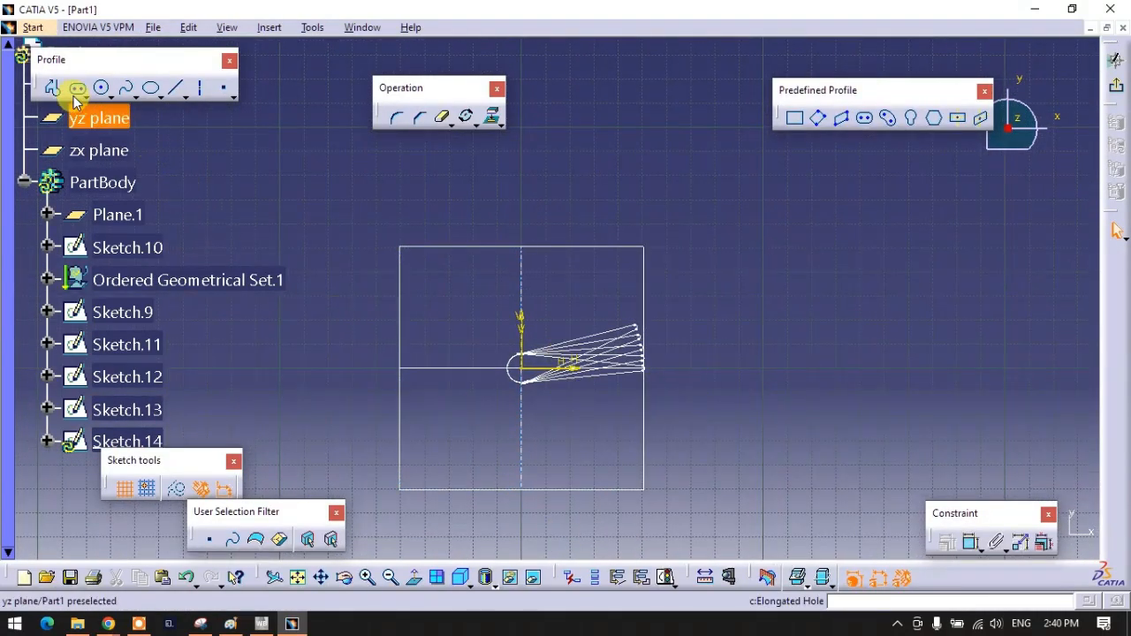
{"action": "left_click", "coordinate": [964, 122]}
{"action": "left_click", "coordinate": [794, 117]}
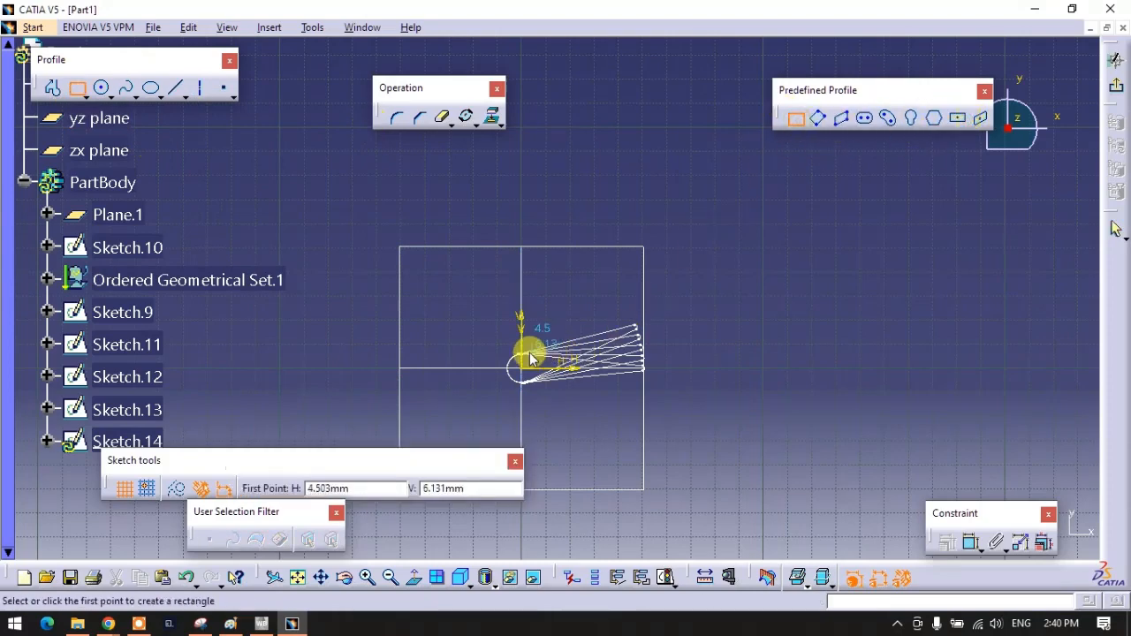
{"action": "left_click", "coordinate": [572, 291]}
{"action": "left_click", "coordinate": [731, 418]}
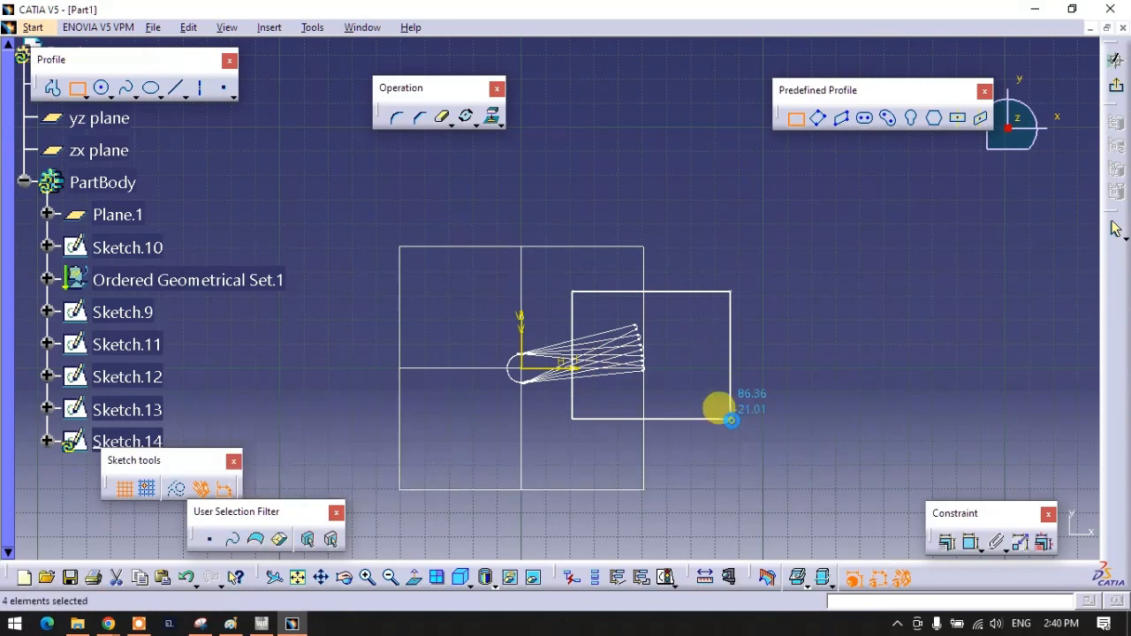
{"action": "left_click", "coordinate": [1115, 59]}
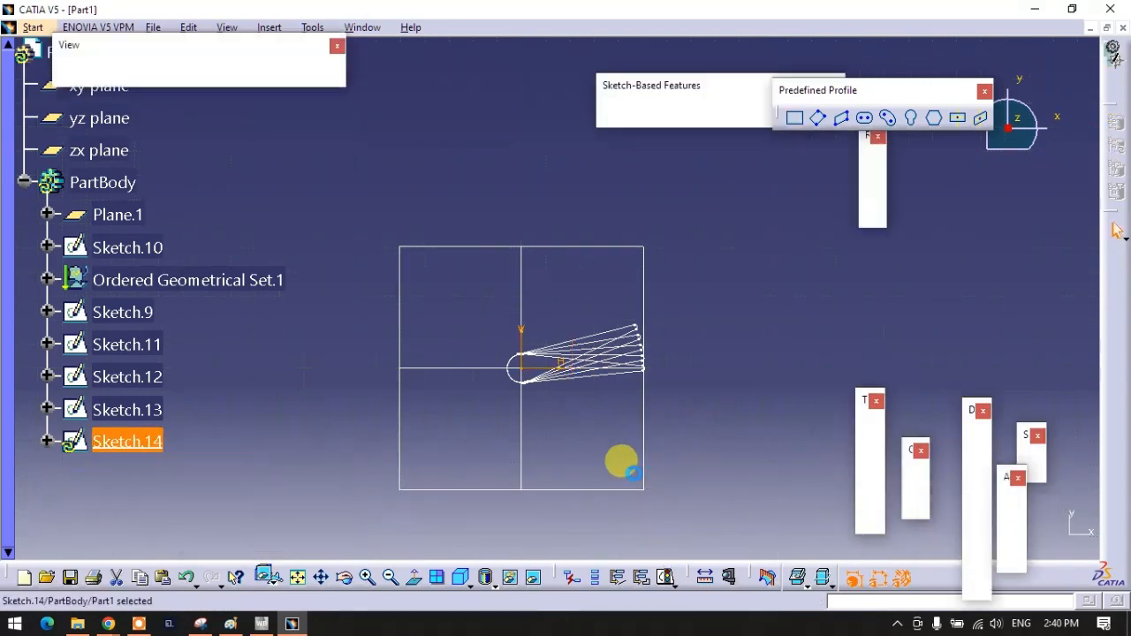
Pad the rectangle sketch upward through the stacked profile planes to a length of 109 mm
{"action": "left_click", "coordinate": [550, 378]}
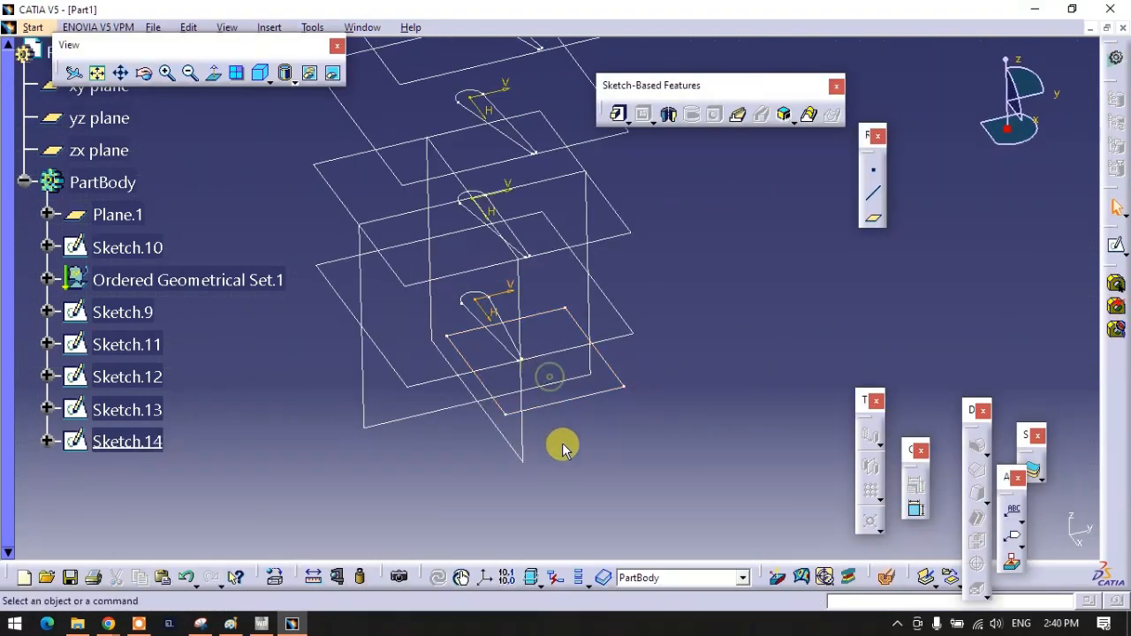
{"action": "mouse_move", "coordinate": [580, 387]}
{"action": "middle_mouse_down"}
{"action": "mouse_move", "coordinate": [585, 378]}
{"action": "mouse_move", "coordinate": [636, 546]}
{"action": "middle_mouse_up"}
{"action": "left_click", "coordinate": [621, 483]}
{"action": "middle_click_drag", "start_coordinate": [635, 476], "coordinate": [593, 537]}
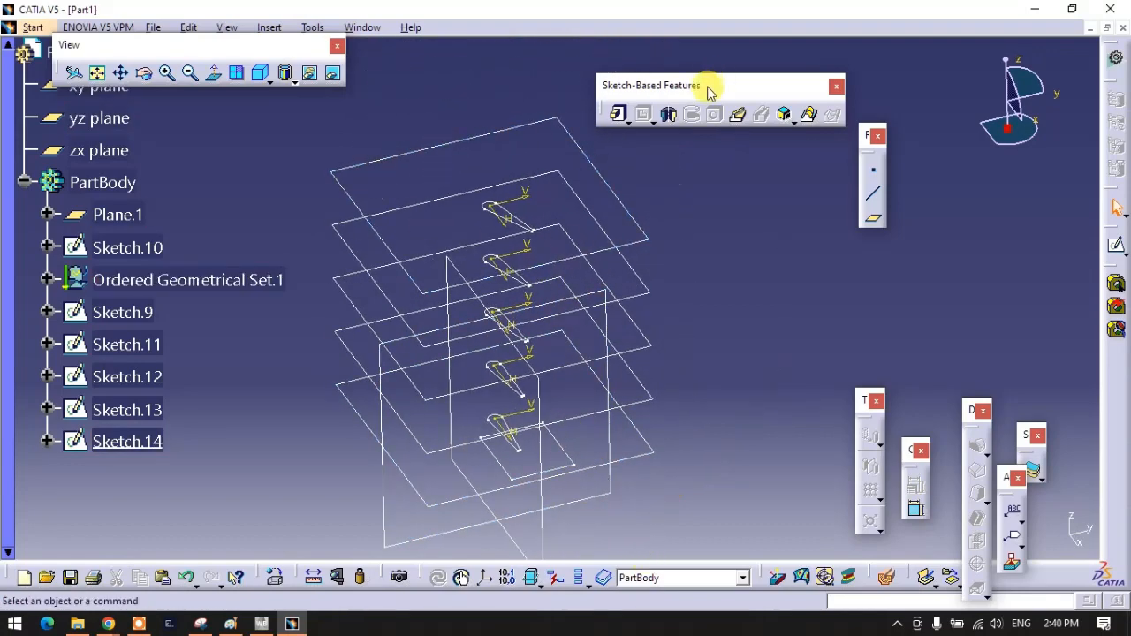
{"action": "left_click", "coordinate": [619, 116]}
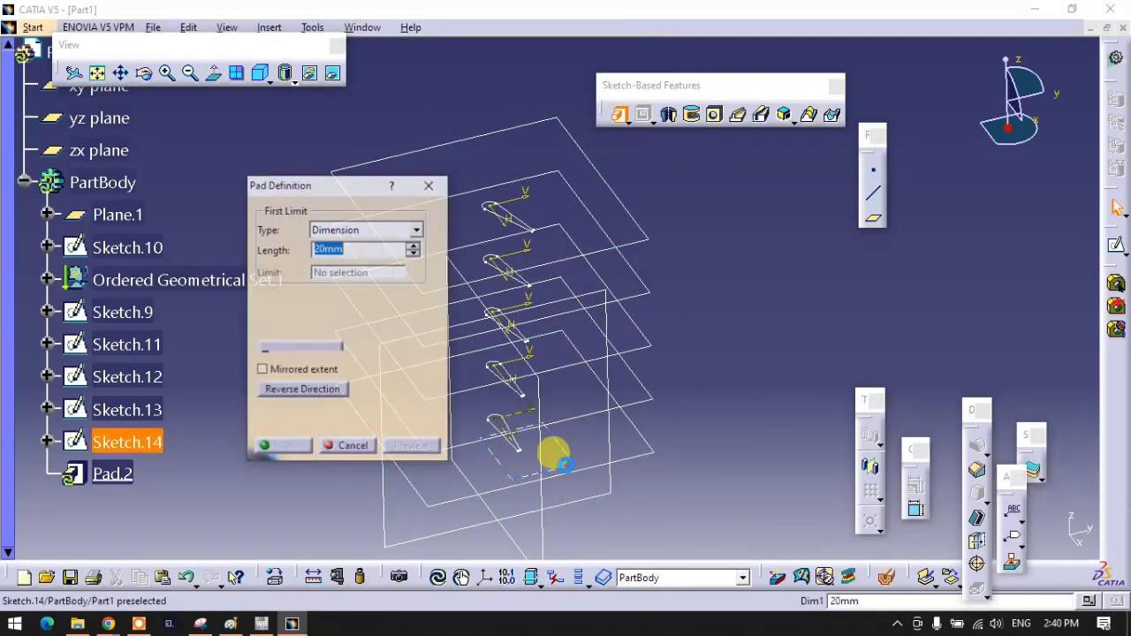
{"action": "left_click", "coordinate": [571, 470]}
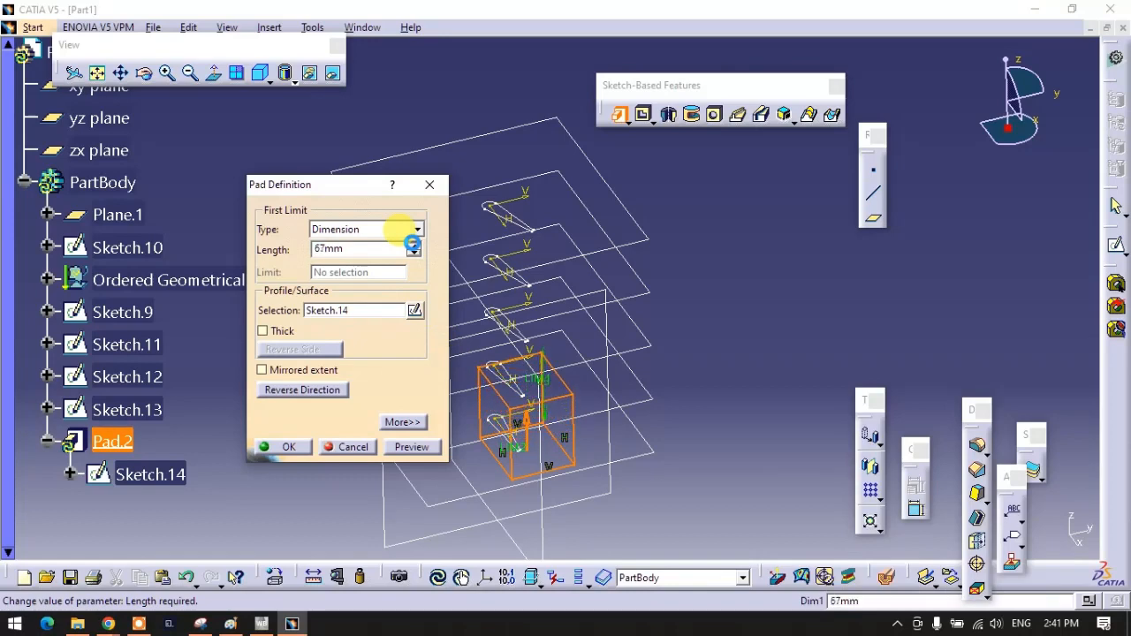
{"action": "left_click_drag", "start_coordinate": [413, 244], "coordinate": [413, 244]}
{"action": "left_click", "coordinate": [297, 448]}
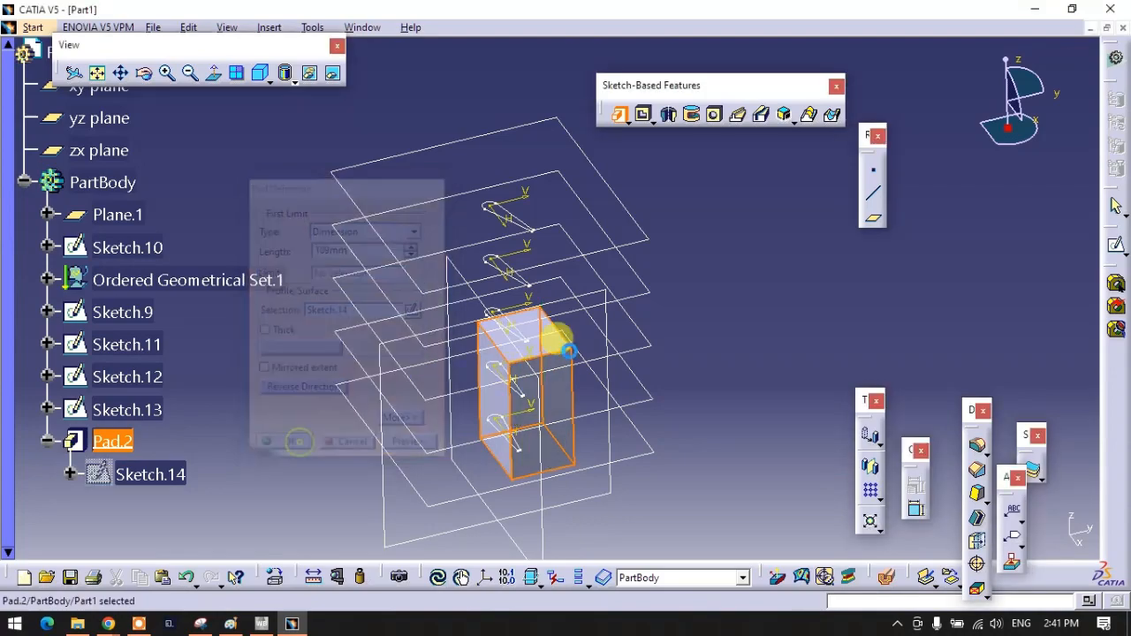
Cut the block with a Removed Multi-sections Solid through Sketch.9, Sketch.10, Sketch.11, Sketch.12 and Sketch.13, in that order
{"action": "middle_click_drag", "start_coordinate": [379, 437], "coordinate": [664, 260]}
{"action": "middle_click_drag", "start_coordinate": [439, 329], "coordinate": [331, 405]}
{"action": "left_click", "coordinate": [329, 403]}
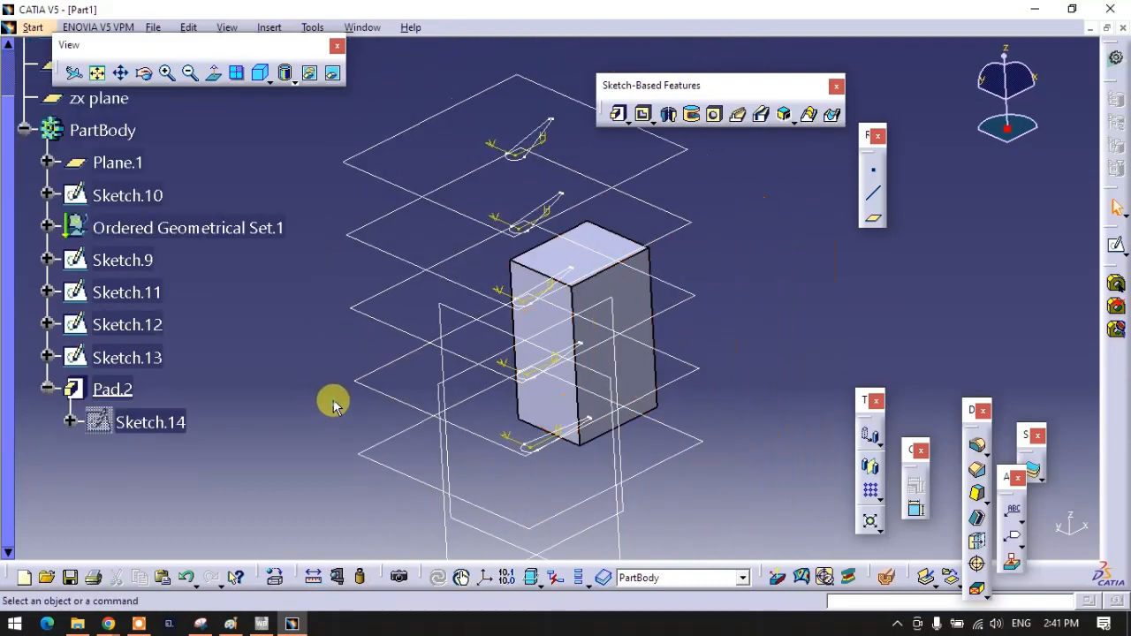
{"action": "left_click", "coordinate": [835, 119]}
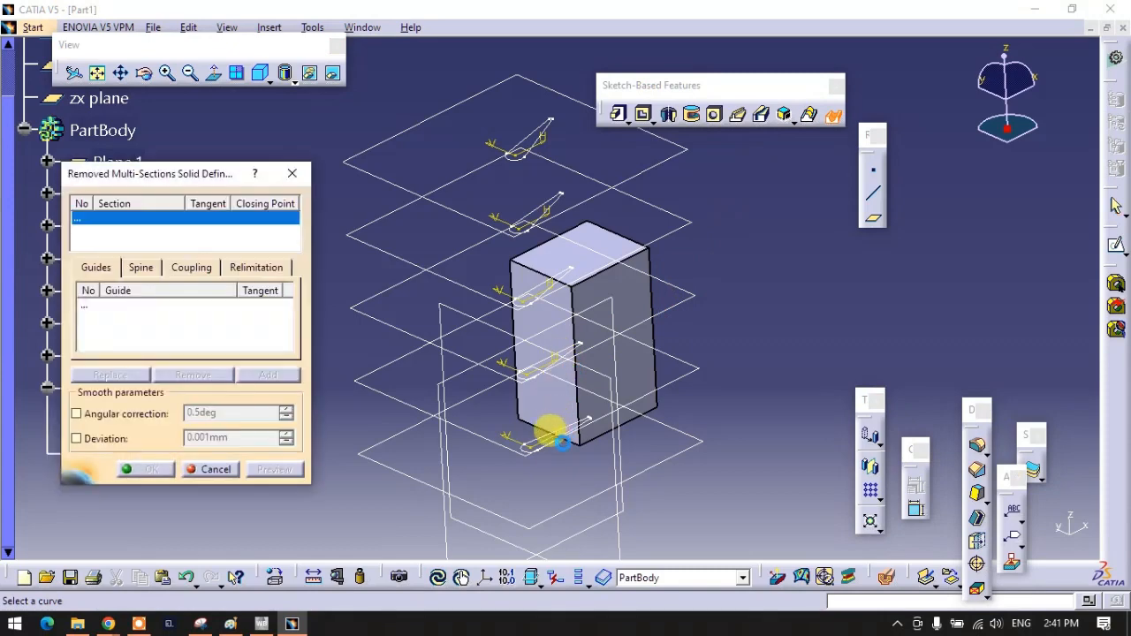
{"action": "left_click", "coordinate": [539, 434]}
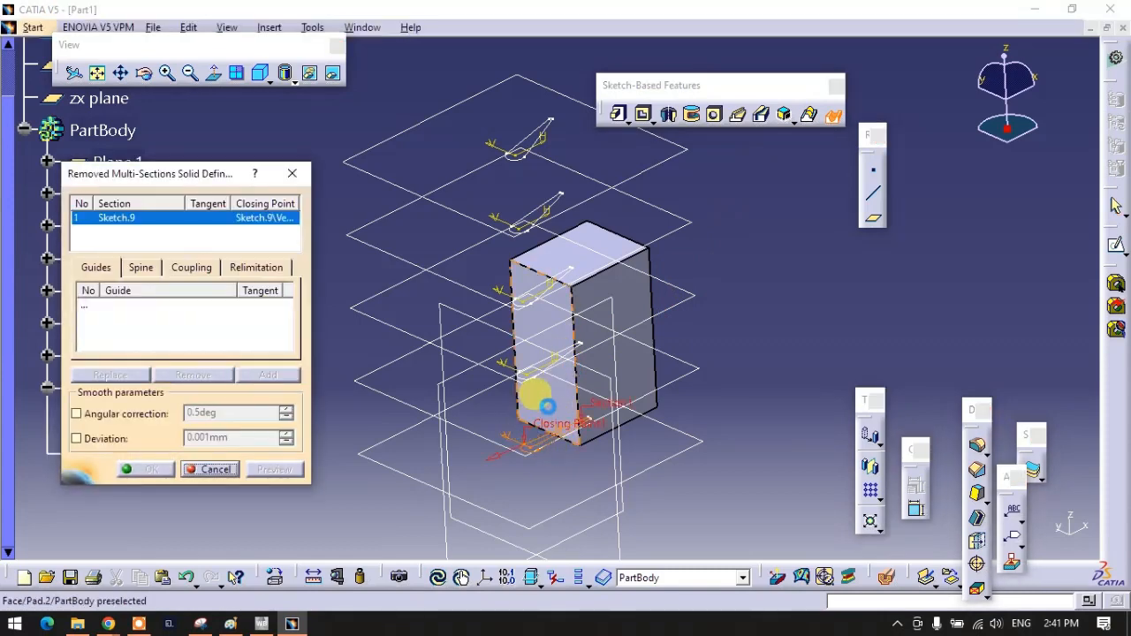
{"action": "left_click", "coordinate": [539, 355]}
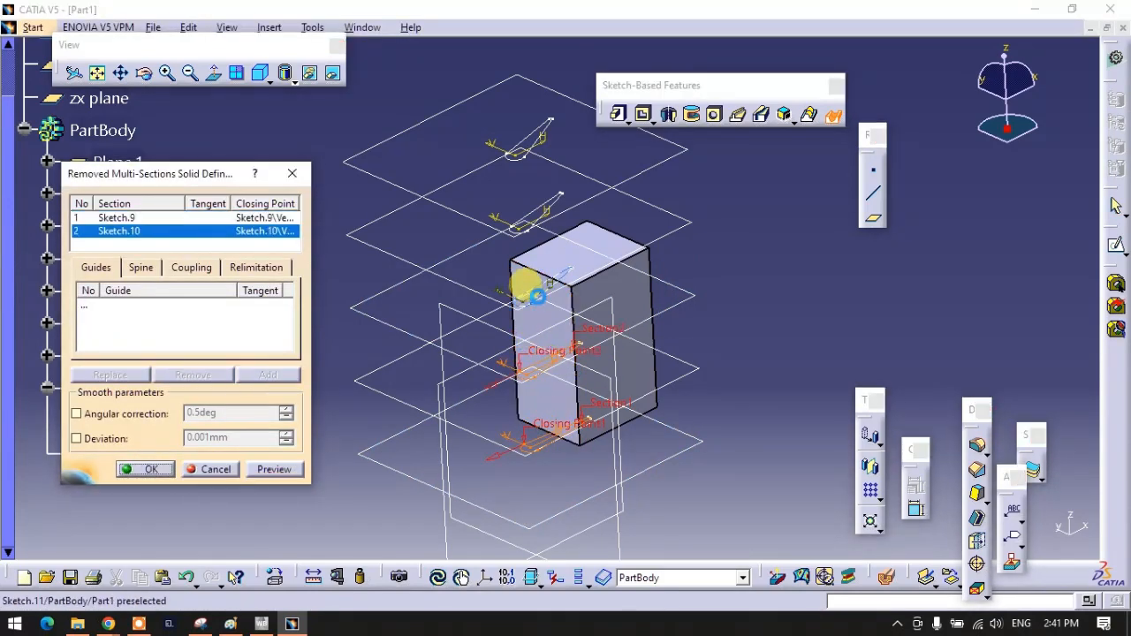
{"action": "left_click", "coordinate": [545, 292]}
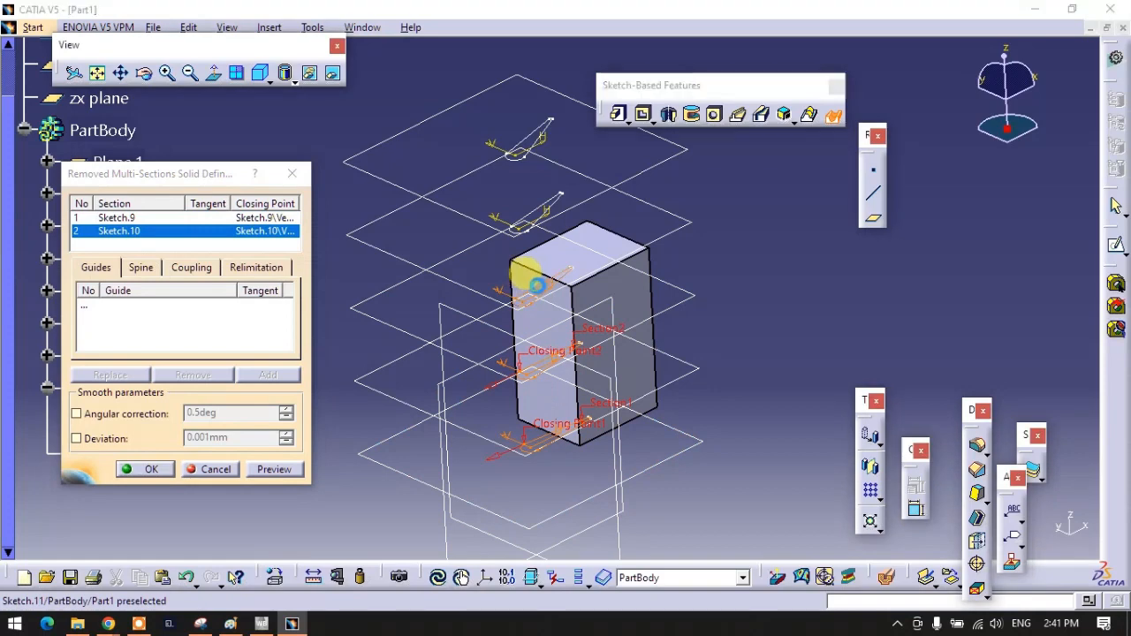
{"action": "left_click", "coordinate": [546, 217]}
{"action": "left_click", "coordinate": [525, 133]}
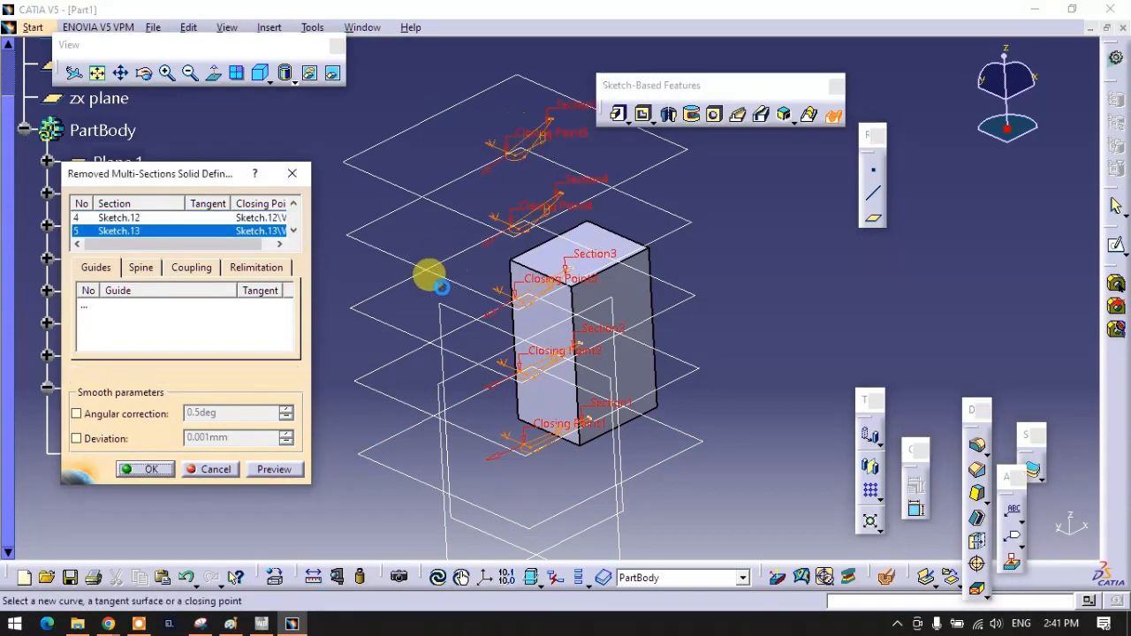
{"action": "left_click", "coordinate": [164, 476]}
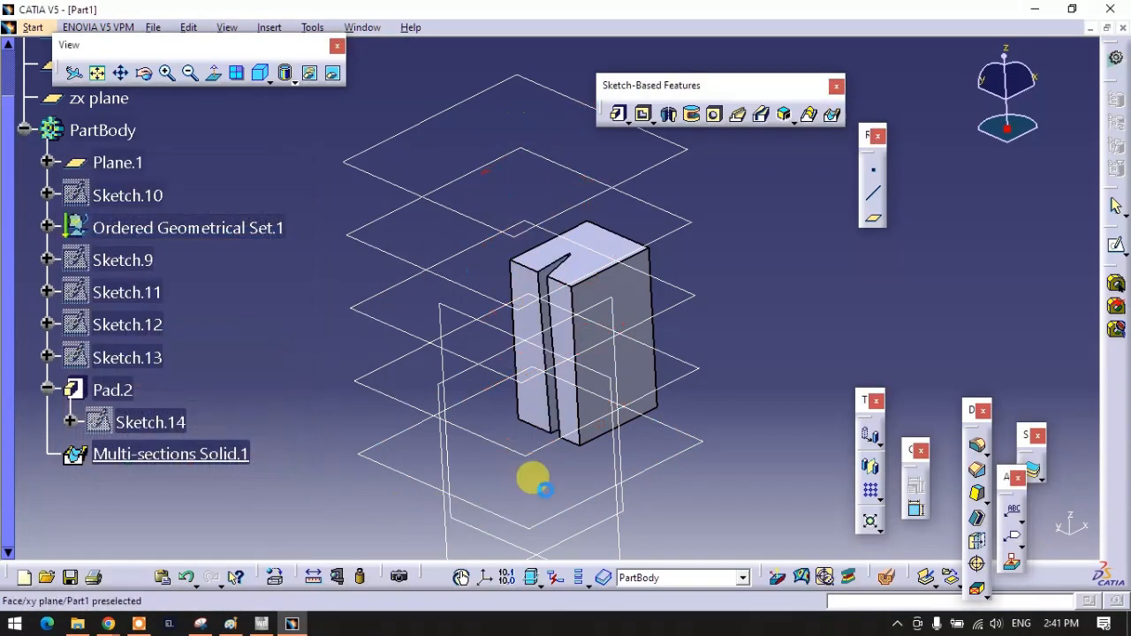
Extend the cut block's pad length to 188 mm
{"action": "middle_click_drag", "start_coordinate": [450, 384], "coordinate": [601, 399]}
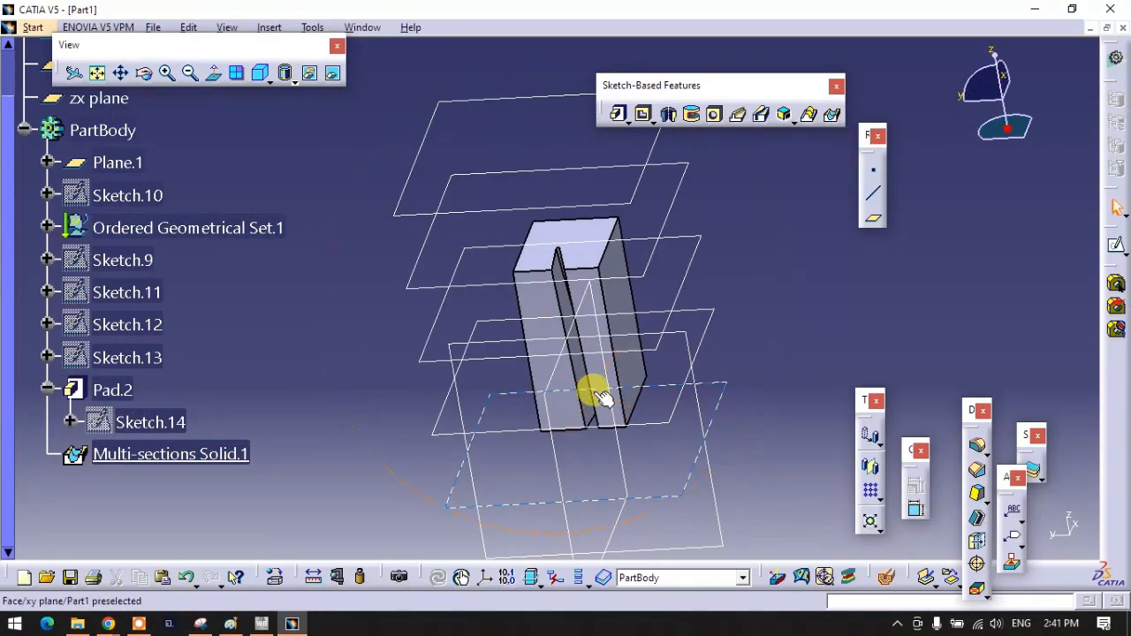
{"action": "double_click", "coordinate": [584, 252]}
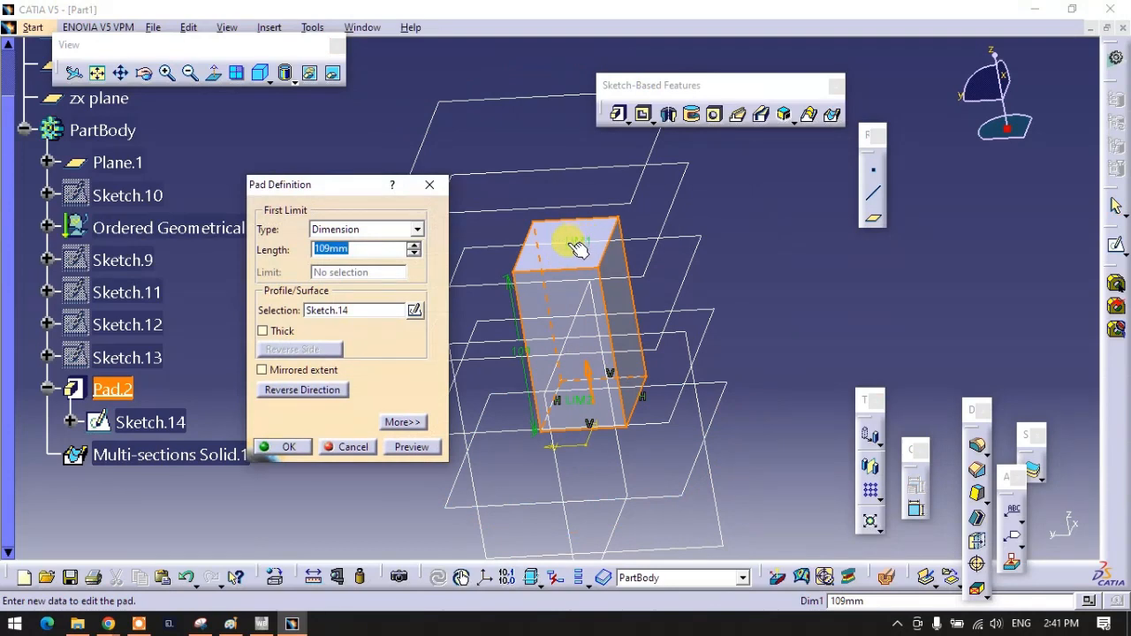
{"action": "left_click_drag", "start_coordinate": [579, 244], "coordinate": [543, 116]}
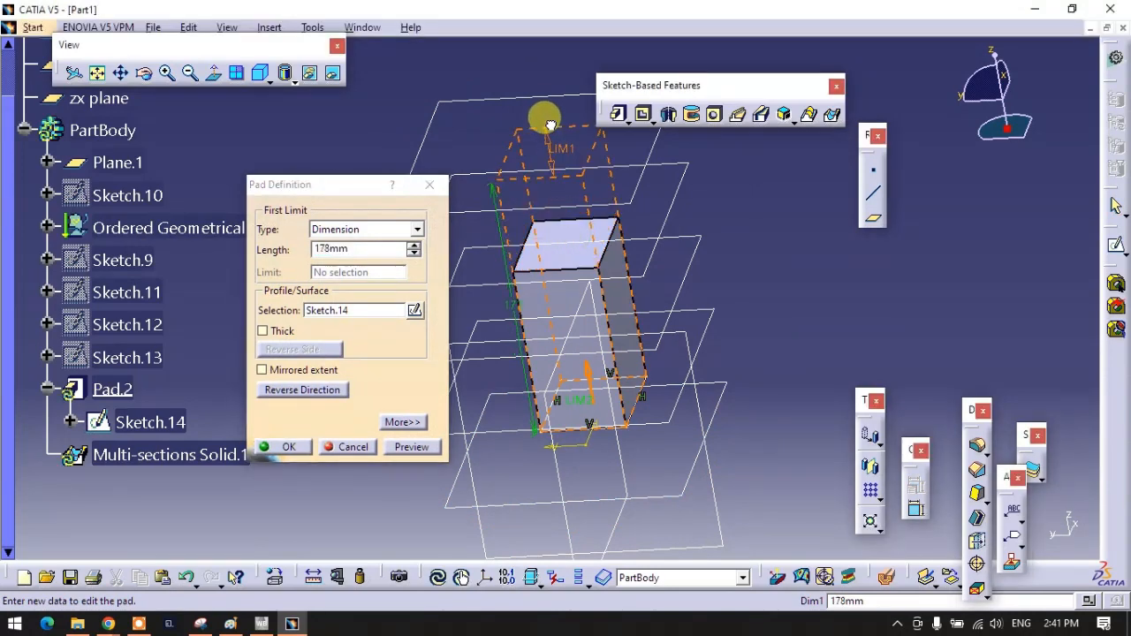
{"action": "left_click", "coordinate": [281, 448]}
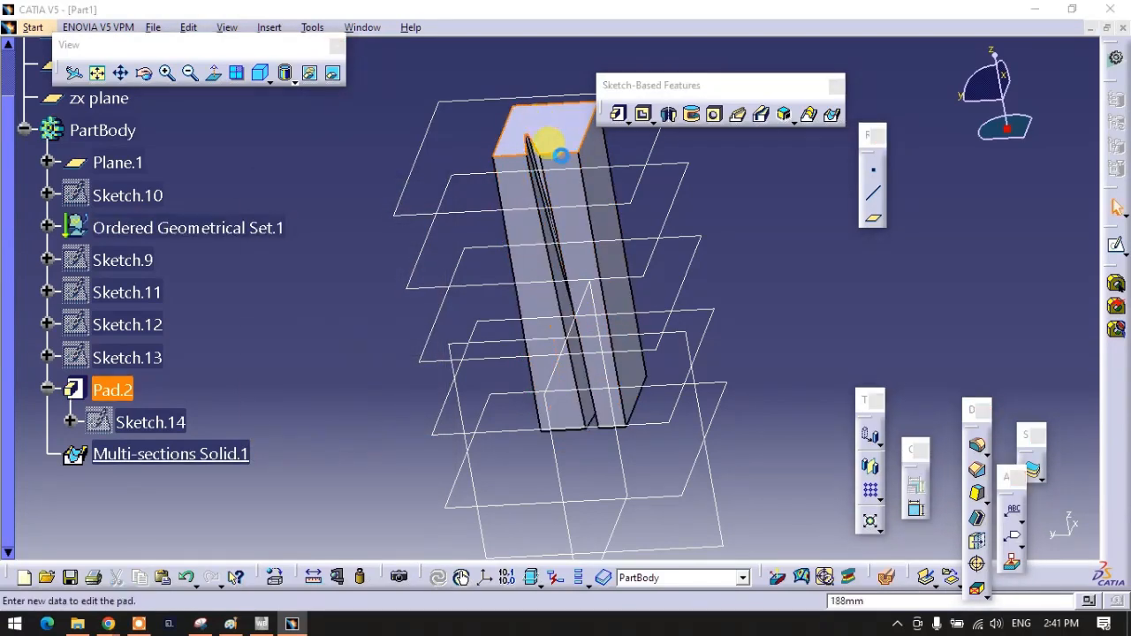
Shorten the block's pad length to 29 mm and inspect the blade-shaped cut from above
{"action": "double_click", "coordinate": [560, 155]}
{"action": "left_click_drag", "start_coordinate": [548, 128], "coordinate": [646, 347]}
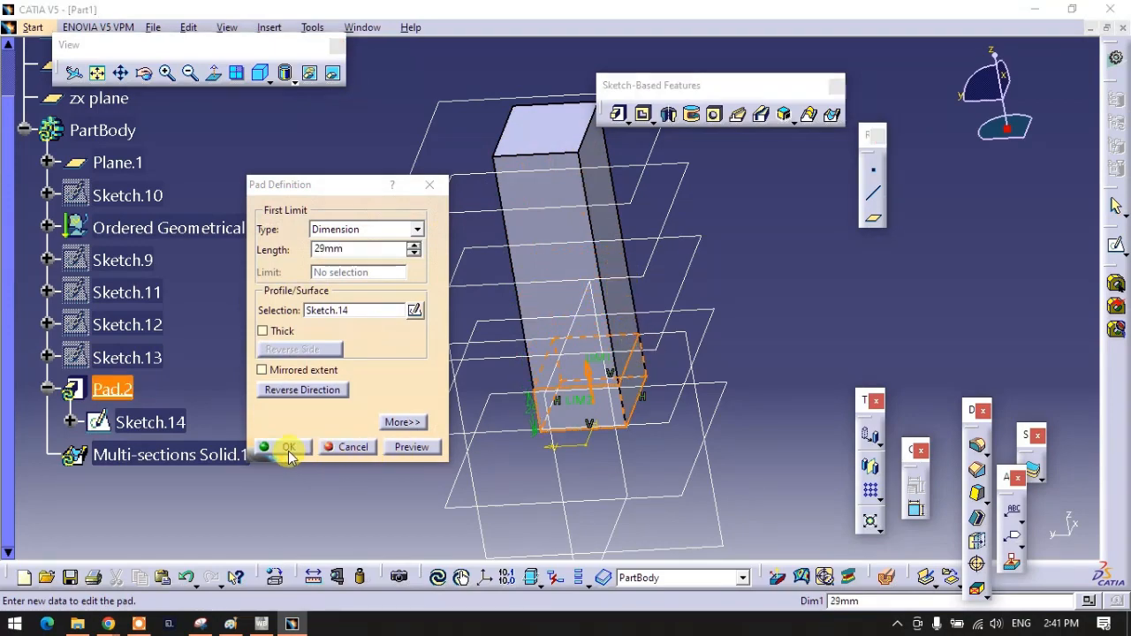
{"action": "left_click", "coordinate": [287, 448]}
{"action": "middle_click_drag", "start_coordinate": [347, 450], "coordinate": [654, 291]}
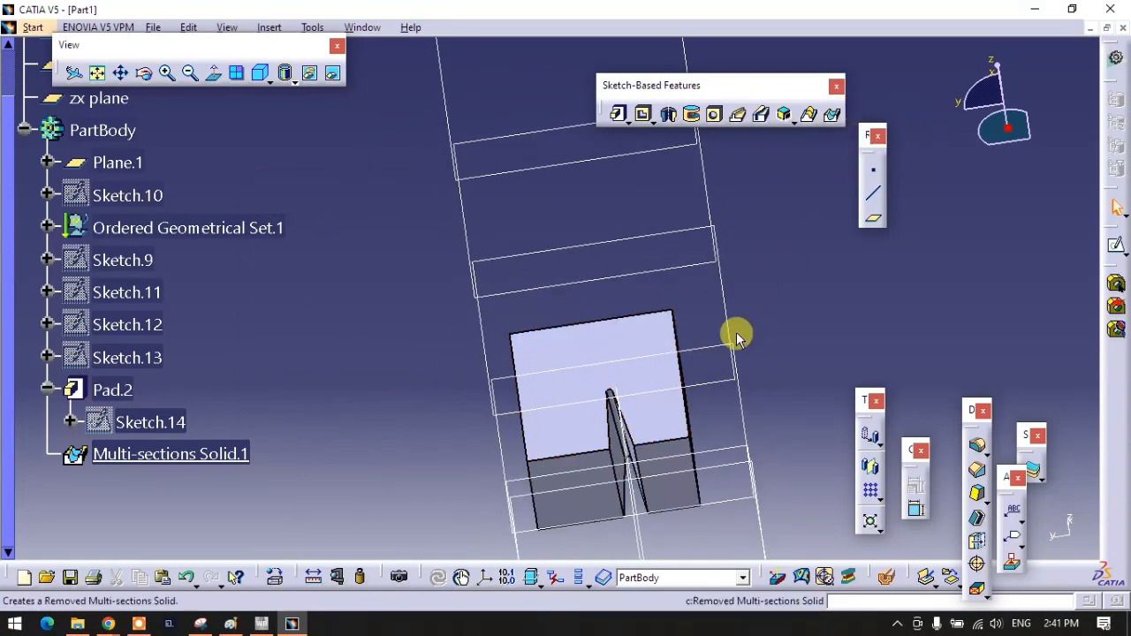
{"action": "mouse_move", "coordinate": [690, 402]}
{"action": "middle_mouse_down"}
{"action": "mouse_move", "coordinate": [596, 394]}
{"action": "mouse_move", "coordinate": [618, 356]}
{"action": "mouse_move", "coordinate": [730, 379]}
{"action": "mouse_move", "coordinate": [751, 371]}
{"action": "middle_mouse_up"}
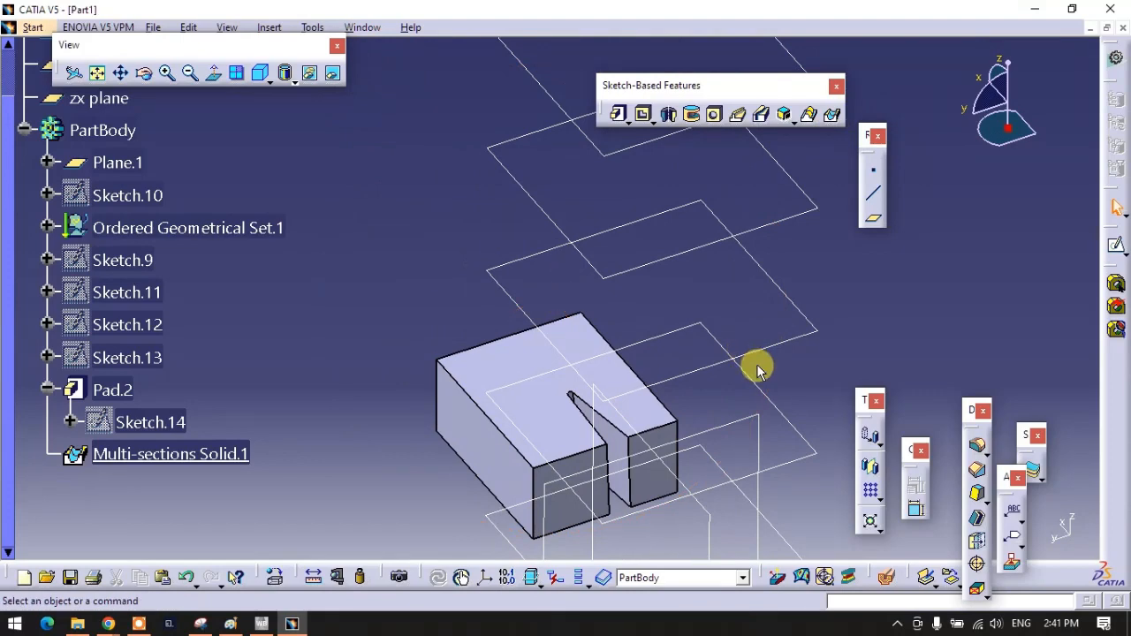
Undo the pad length edits, the removed multi-sections cut, the pad and its rectangle sketch
{"action": "key", "text": "ctrl+z"}
{"action": "key", "text": "ctrl+z"}
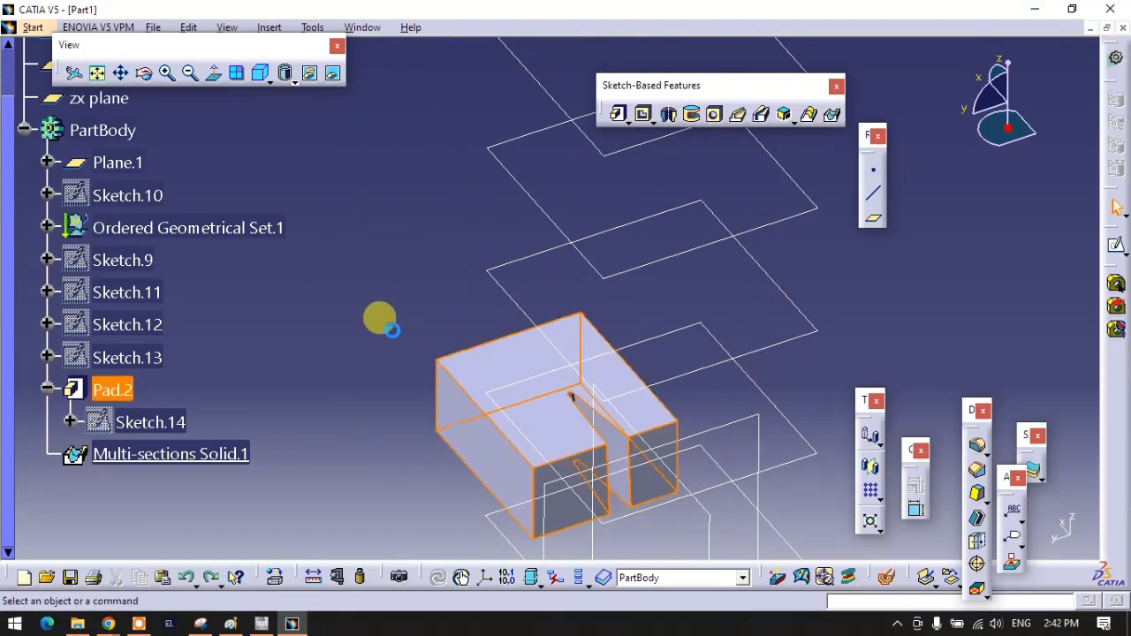
{"action": "key", "text": "ctrl+z"}
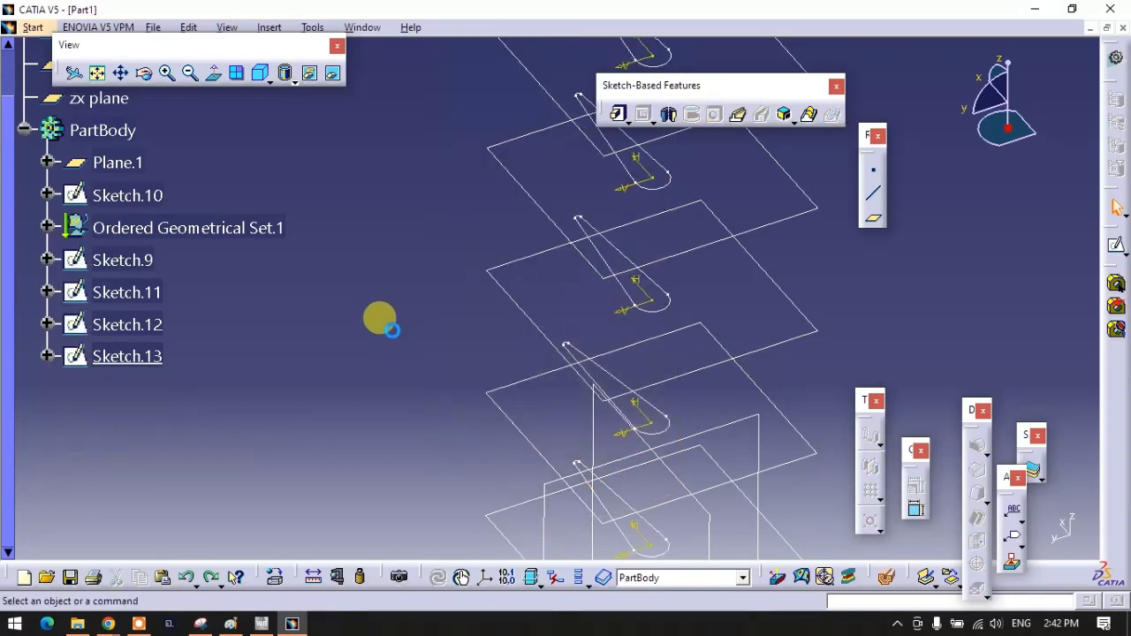
Select all the stacked planes and profile sketches together and delete them with all their children
{"action": "mouse_move", "coordinate": [415, 295]}
{"action": "middle_mouse_down"}
{"action": "mouse_move", "coordinate": [442, 404]}
{"action": "mouse_move", "coordinate": [448, 245]}
{"action": "middle_mouse_up"}
{"action": "mouse_move", "coordinate": [408, 82]}
{"action": "left_mouse_down"}
{"action": "mouse_move", "coordinate": [560, 253]}
{"action": "mouse_move", "coordinate": [753, 523]}
{"action": "left_mouse_up"}
{"action": "key", "text": "Delete"}
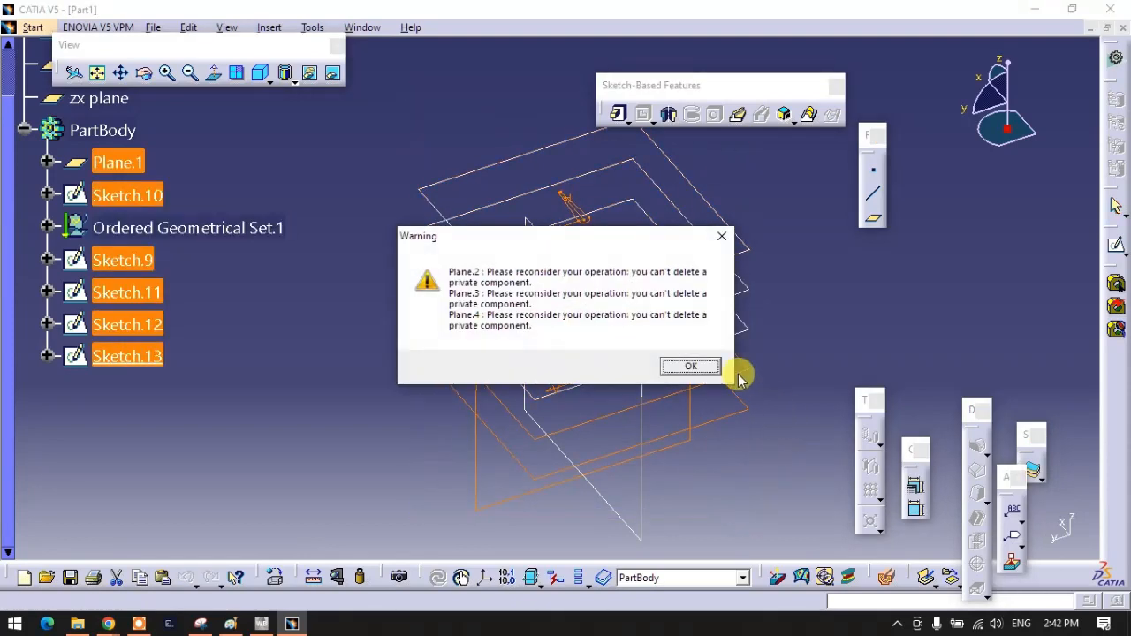
{"action": "left_click", "coordinate": [688, 366]}
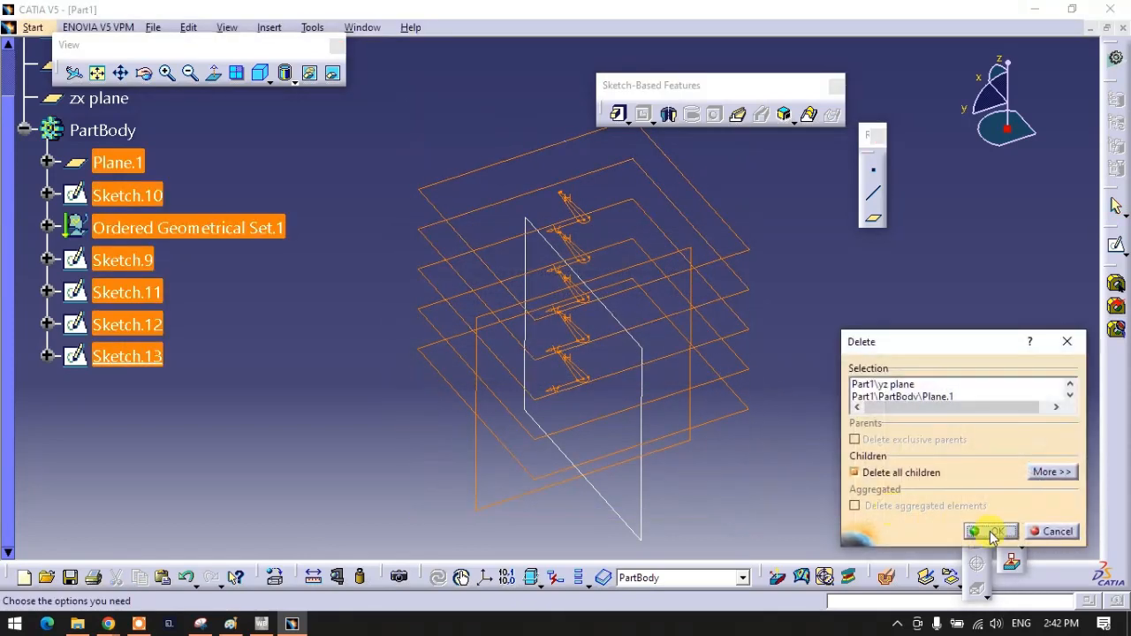
{"action": "left_click", "coordinate": [1017, 534]}
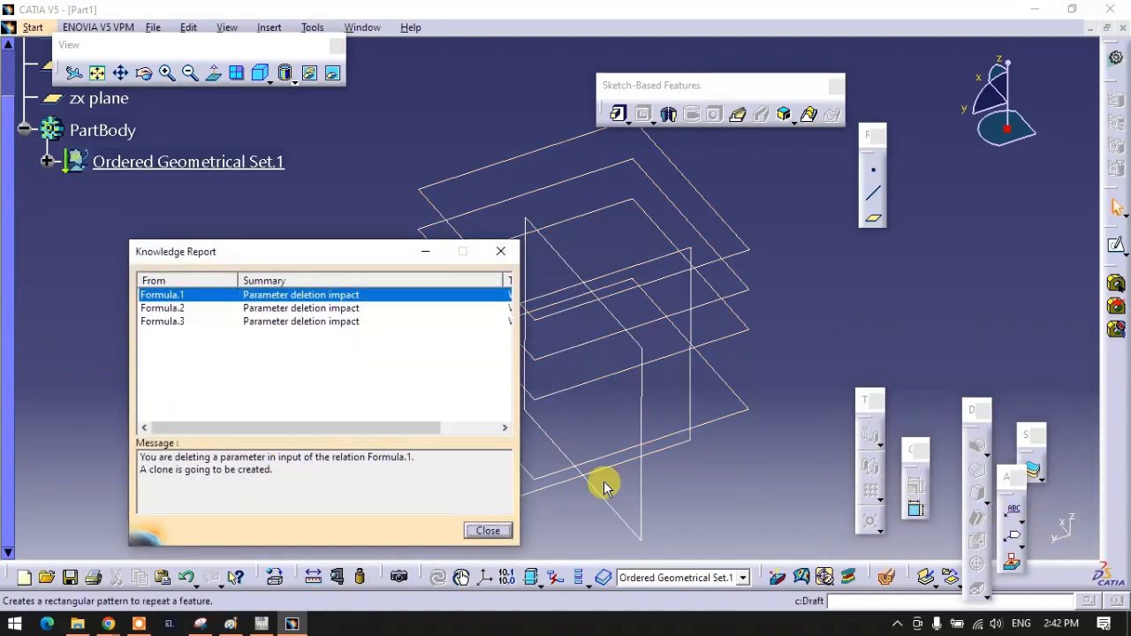
Dismiss the formula deletion report and delete Ordered Geometrical Set.1 from the PartBody
{"action": "left_click", "coordinate": [488, 530]}
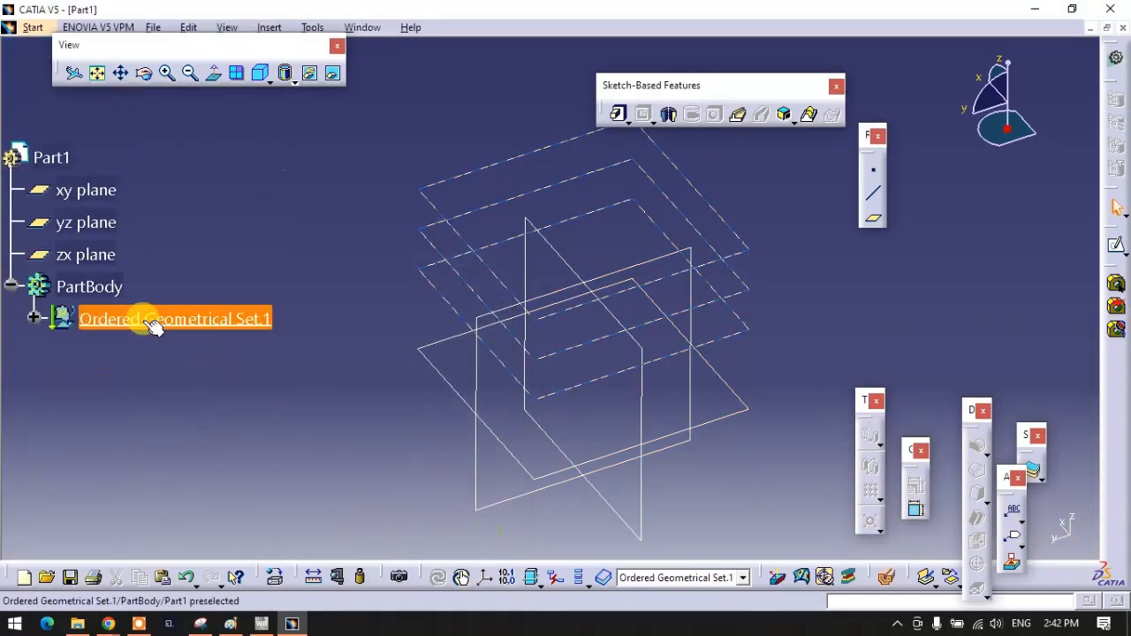
{"action": "left_click", "coordinate": [142, 320]}
{"action": "right_click", "coordinate": [141, 320]}
{"action": "left_click", "coordinate": [205, 503]}
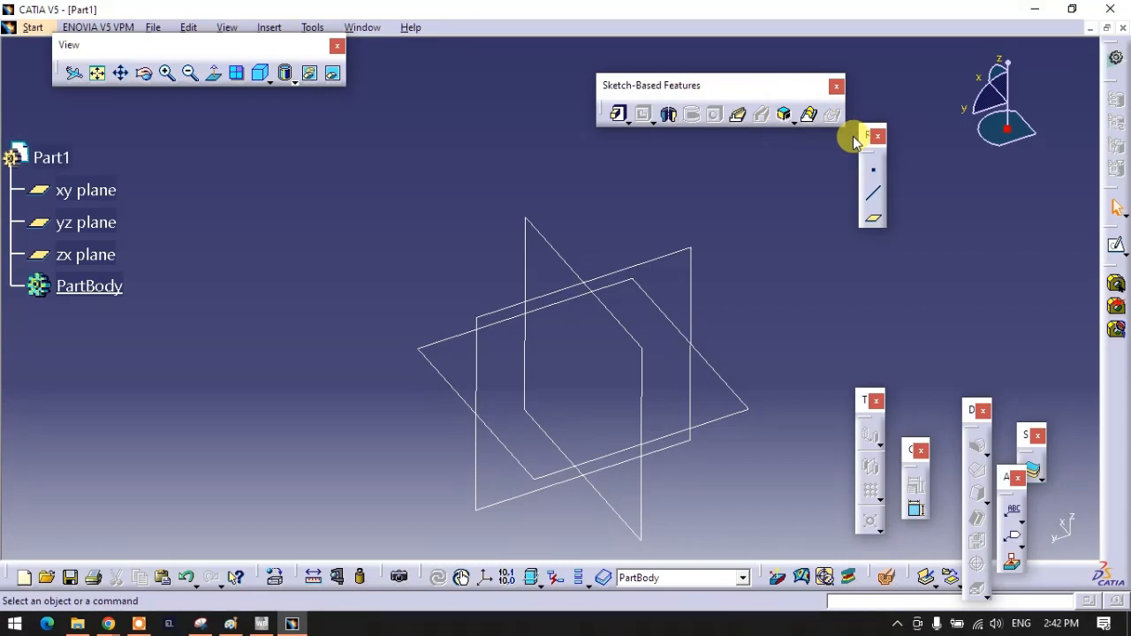
Sketch a rectangle about 99 by 87 mm on the xy plane, beside the origin on the positive H side, and exit the sketch
{"action": "middle_click_drag", "start_coordinate": [619, 188], "coordinate": [492, 125]}
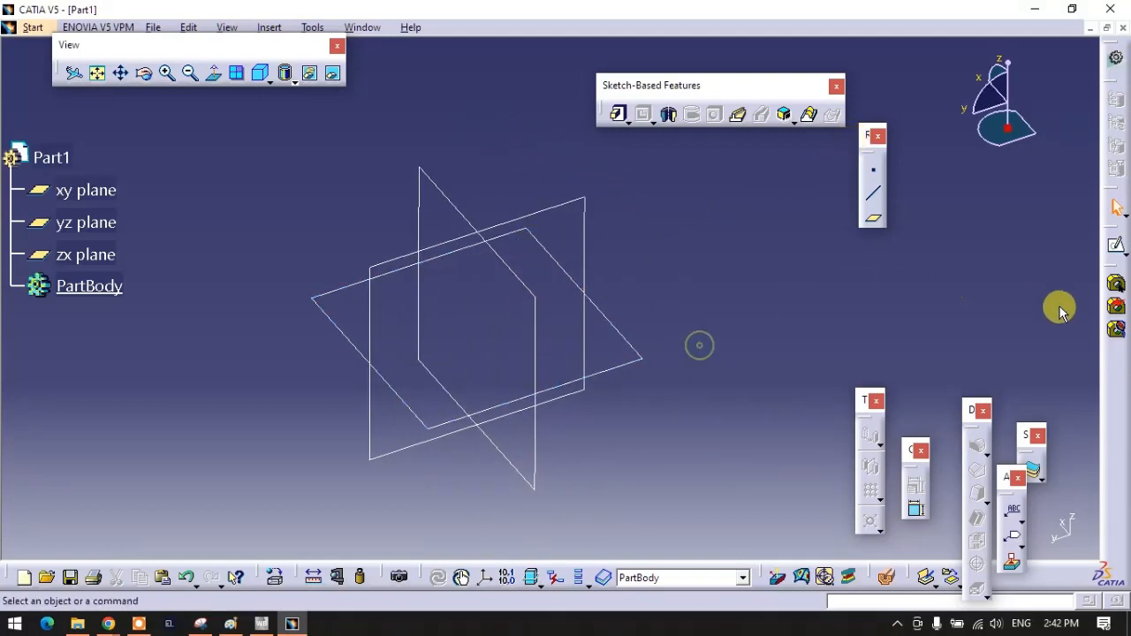
{"action": "left_click", "coordinate": [1119, 252]}
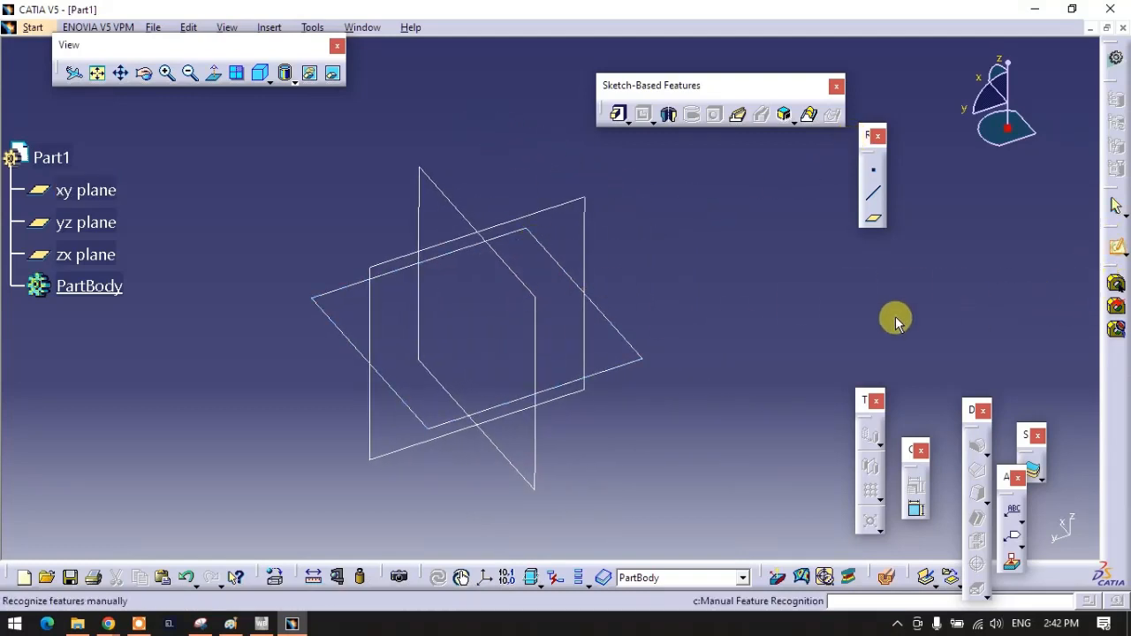
{"action": "left_click", "coordinate": [641, 355]}
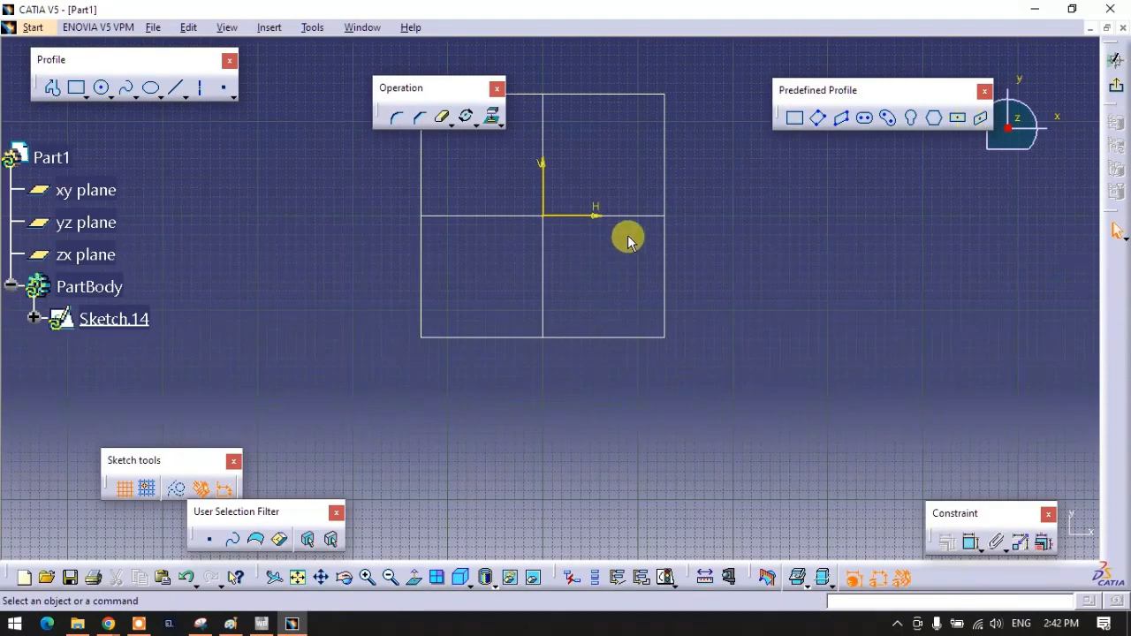
{"action": "left_click", "coordinate": [794, 118]}
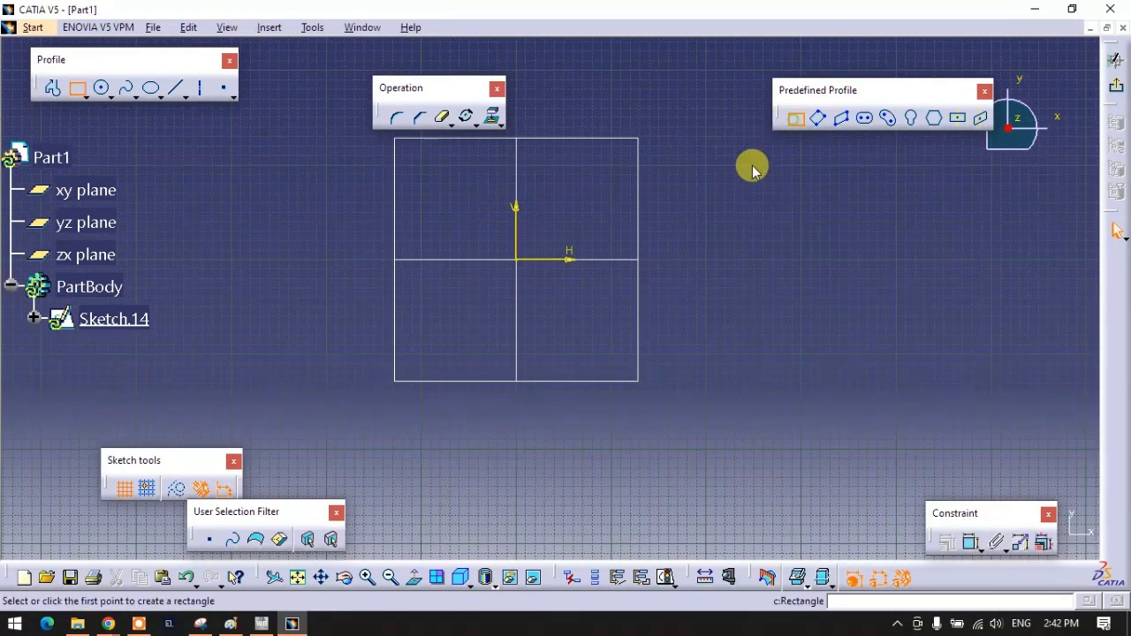
{"action": "left_click", "coordinate": [597, 227]}
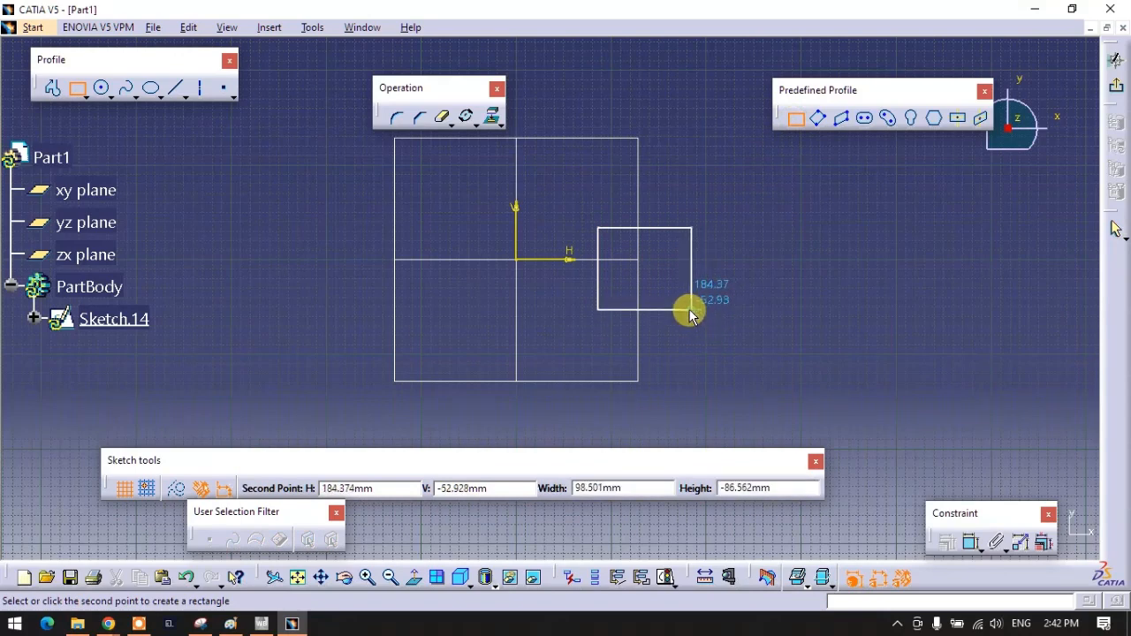
{"action": "left_click", "coordinate": [683, 310]}
{"action": "left_click", "coordinate": [1116, 58]}
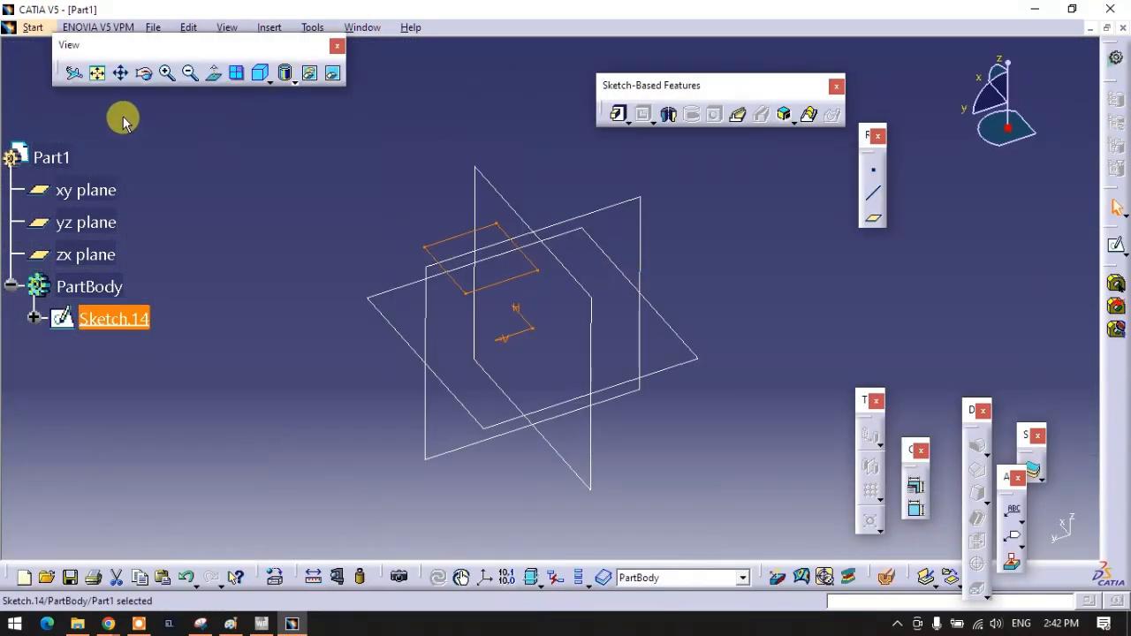
Pad the rectangle sketch to a length of 50 mm
{"action": "left_click", "coordinate": [616, 114]}
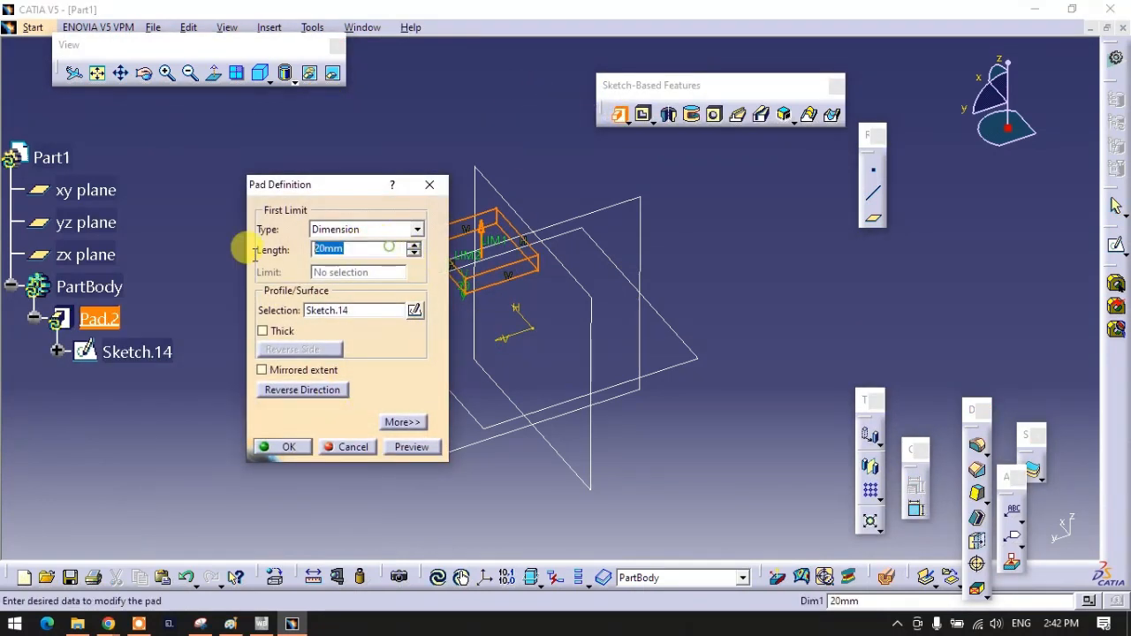
{"action": "key", "text": "Return"}
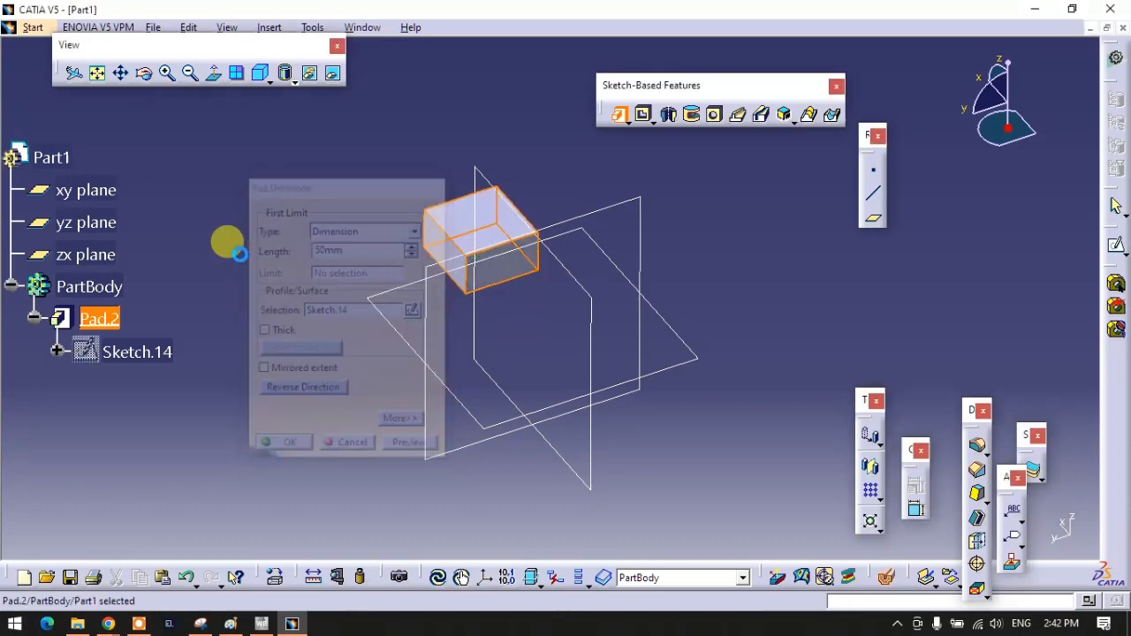
{"action": "scroll", "coordinate": [478, 396], "scroll_direction": "down", "scroll_amount": 2}
{"action": "middle_click_drag", "start_coordinate": [478, 396], "coordinate": [481, 325]}
{"action": "middle_click_drag", "start_coordinate": [367, 466], "coordinate": [583, 225]}
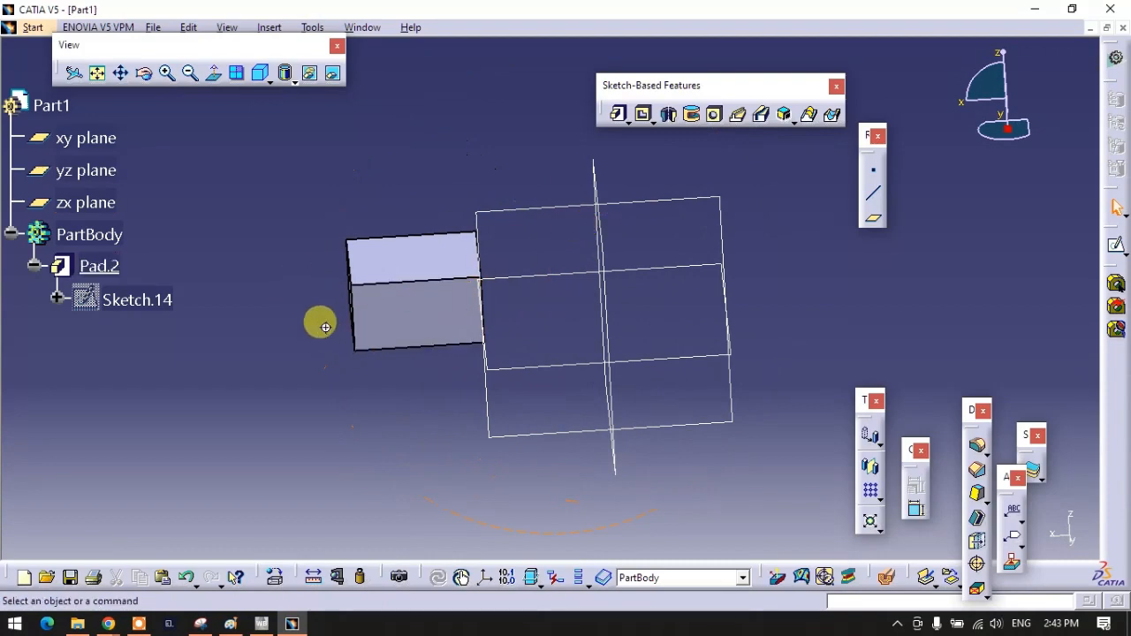
{"action": "middle_click_drag", "start_coordinate": [321, 323], "coordinate": [394, 372]}
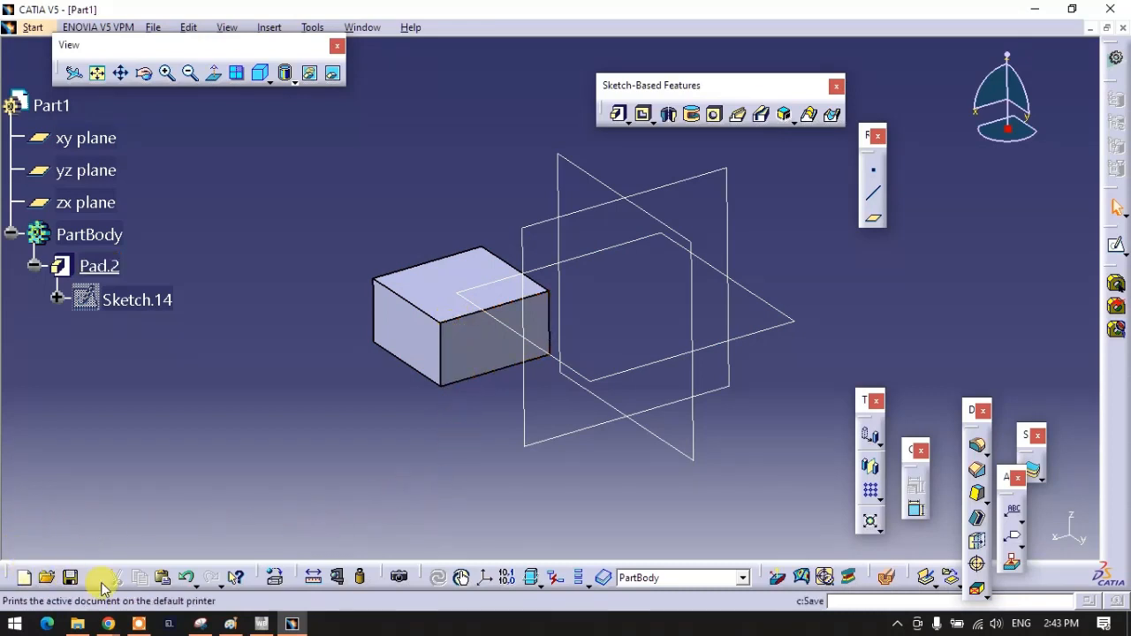
Float the Apply Material toolbar in the workspace and apply Gold from the Metal materials to the block's PartBody
{"action": "left_click_drag", "start_coordinate": [265, 579], "coordinate": [268, 257]}
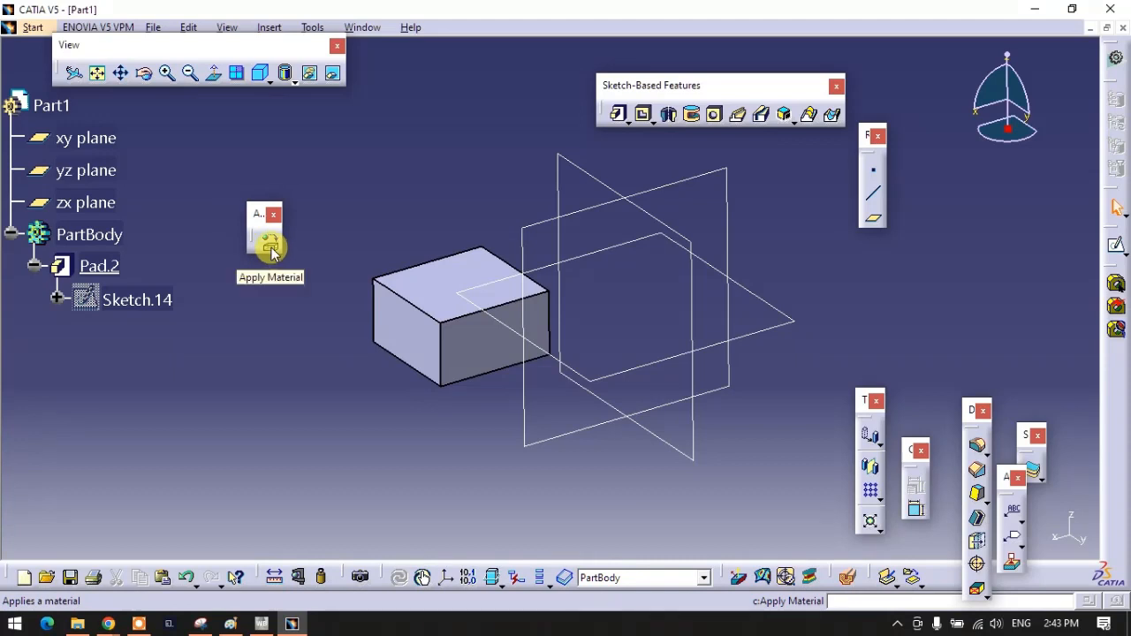
{"action": "left_click_drag", "start_coordinate": [262, 217], "coordinate": [396, 69]}
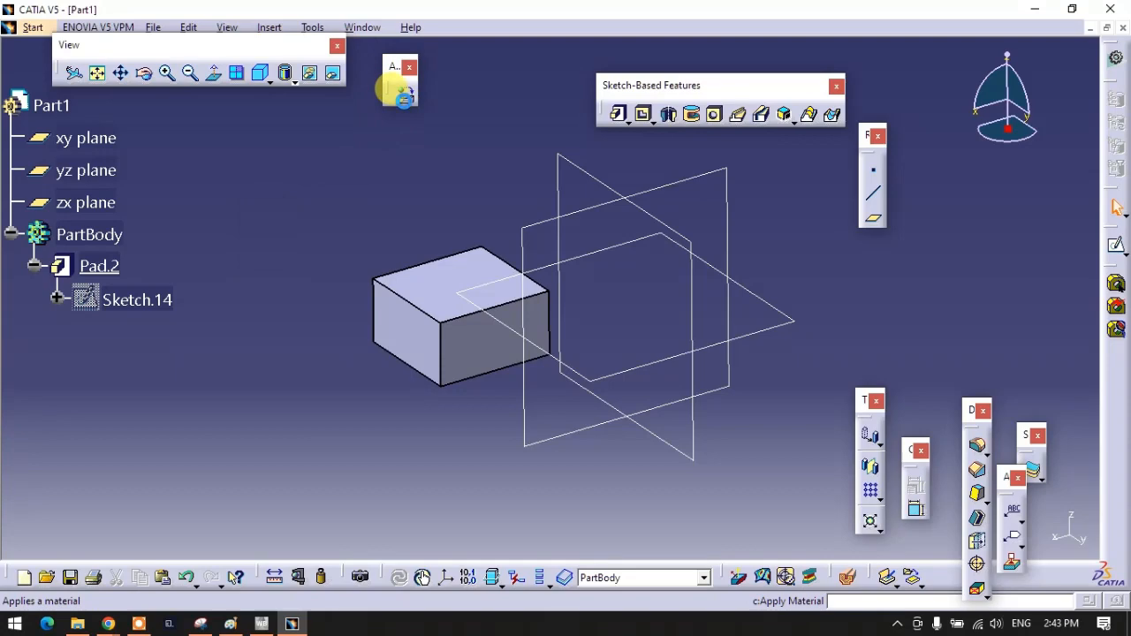
{"action": "left_click", "coordinate": [394, 89]}
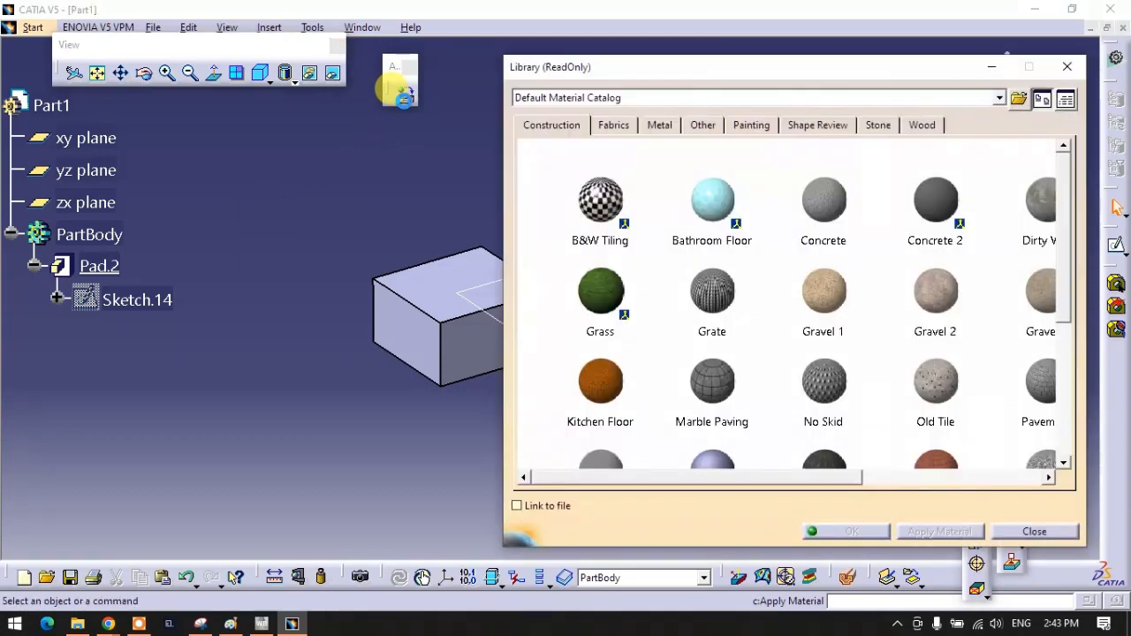
{"action": "scroll", "coordinate": [933, 310], "scroll_direction": "down", "scroll_amount": 3}
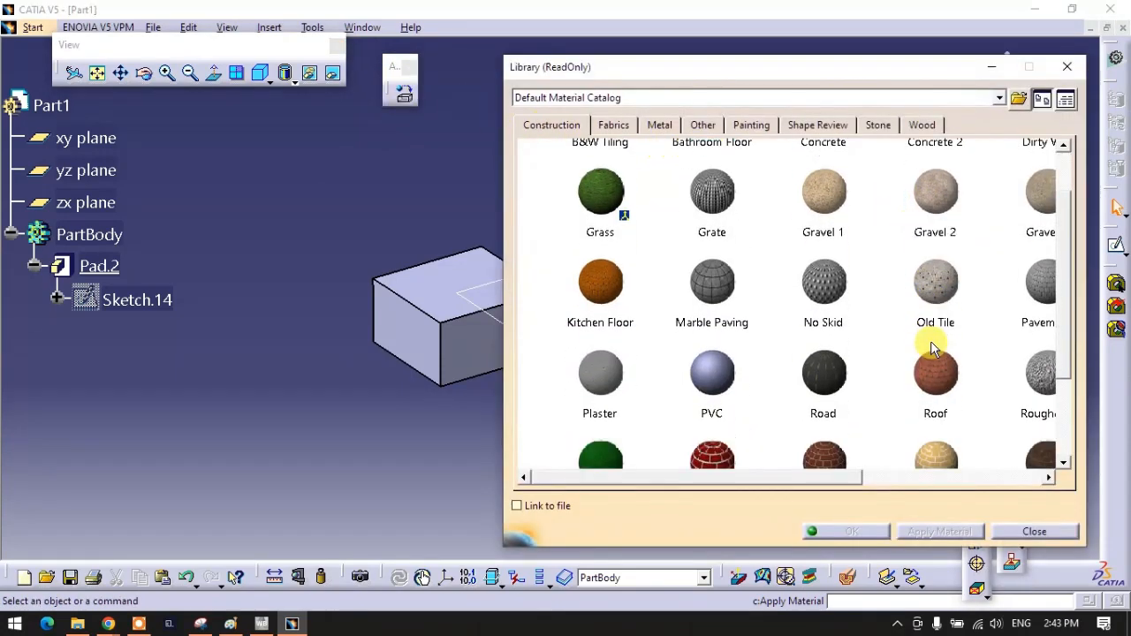
{"action": "scroll", "coordinate": [930, 358], "scroll_direction": "up", "scroll_amount": 2}
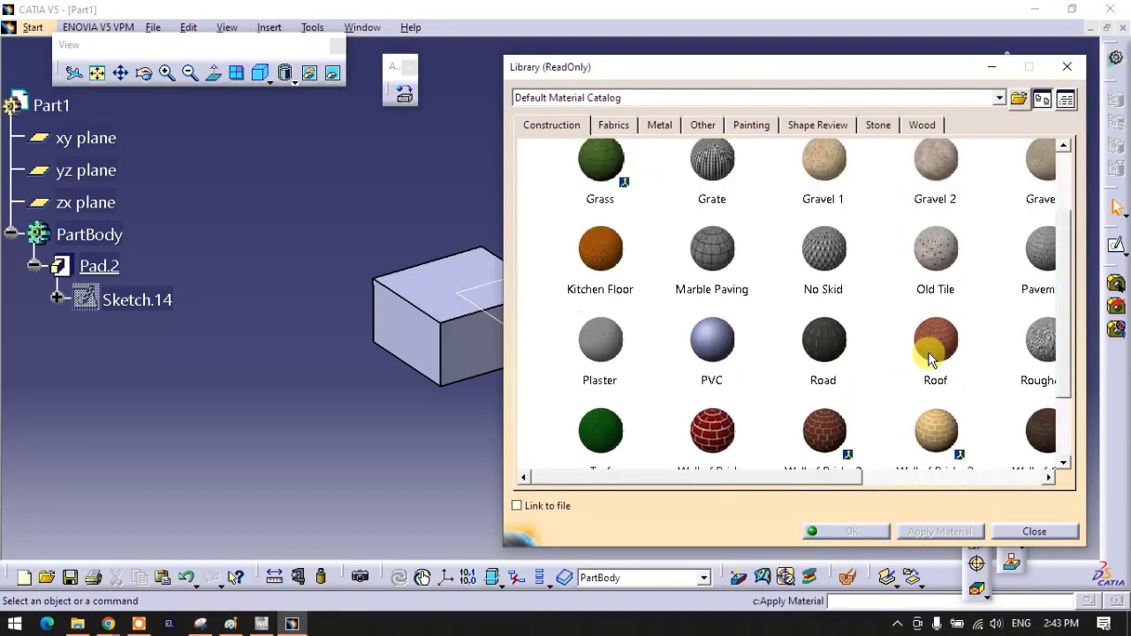
{"action": "left_click", "coordinate": [661, 127]}
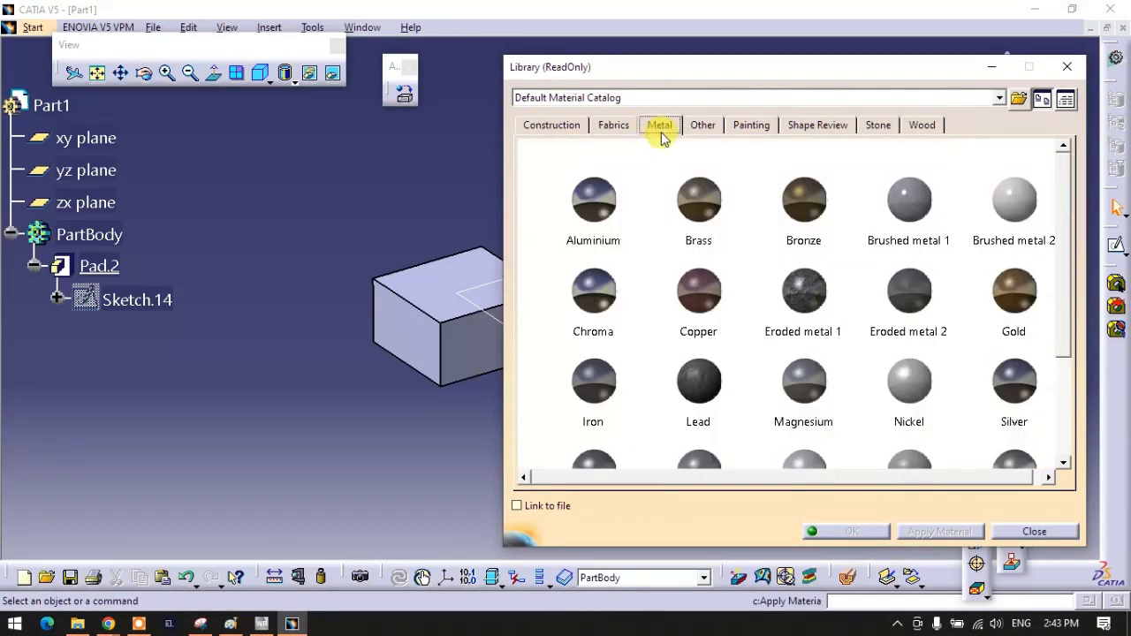
{"action": "left_click", "coordinate": [1011, 304]}
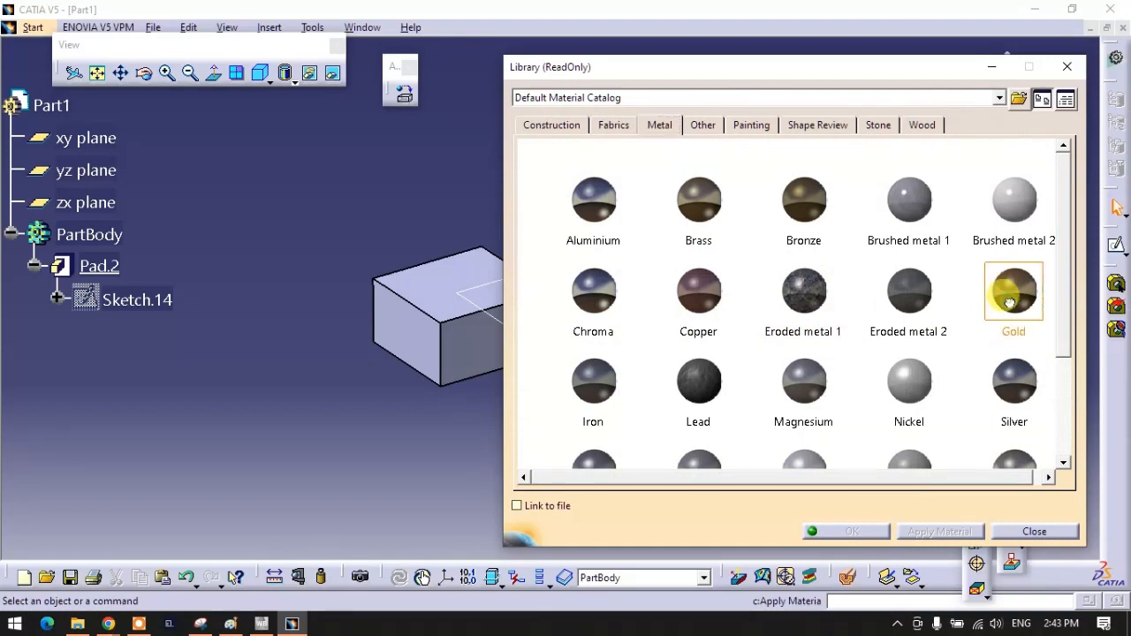
{"action": "left_click_drag", "start_coordinate": [1012, 304], "coordinate": [435, 284]}
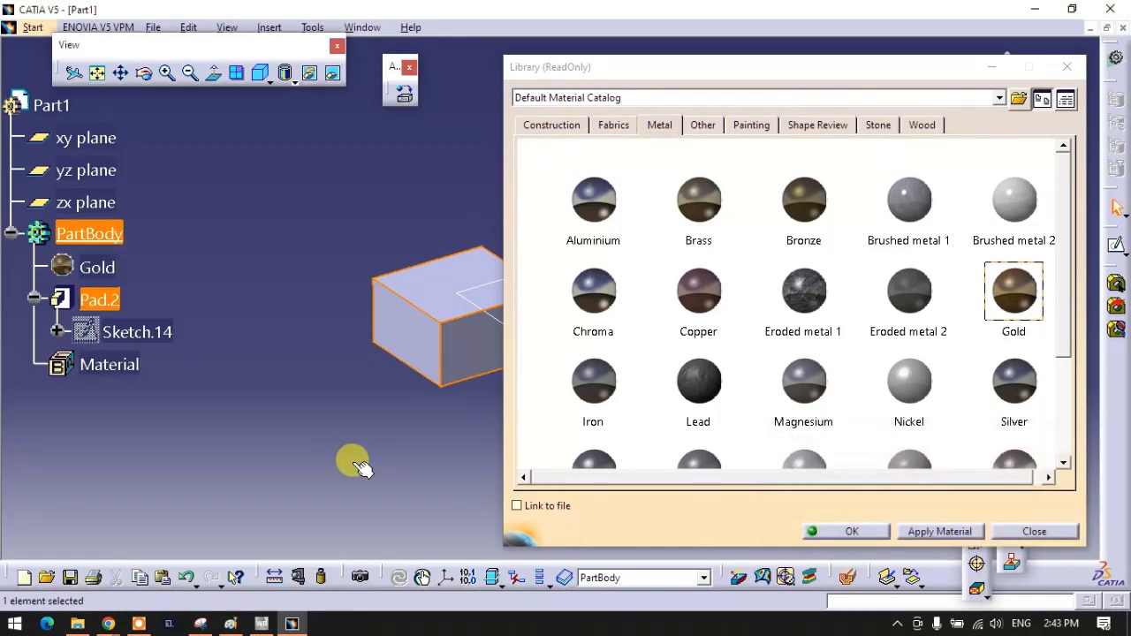
{"action": "left_click", "coordinate": [817, 532]}
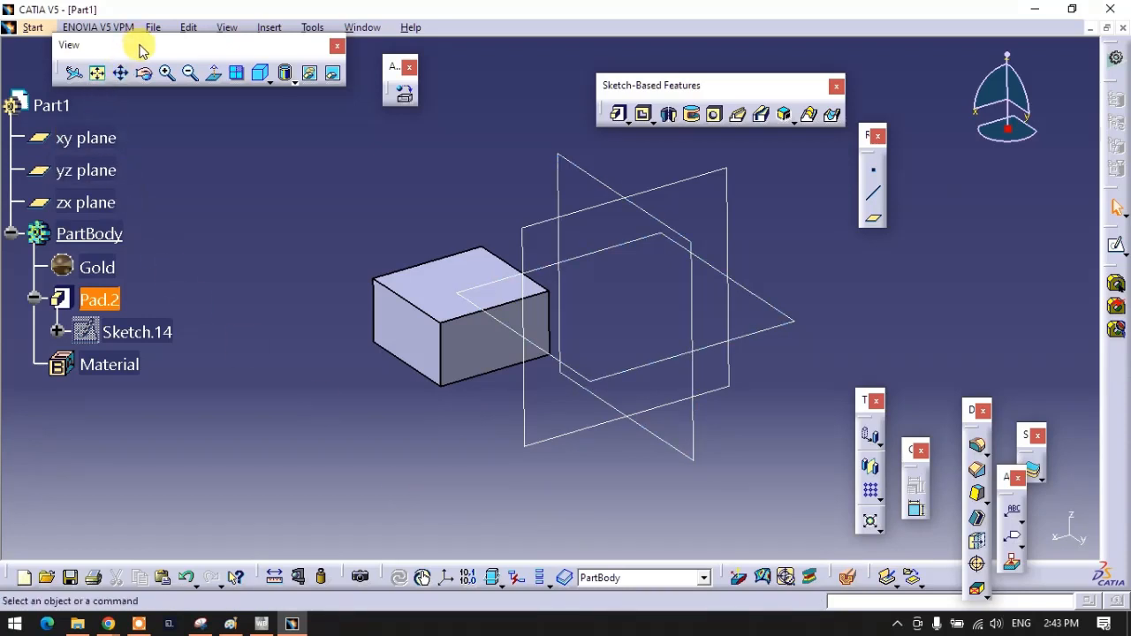
Reposition the View toolbar and detach its view mode palette as a floating toolbar beside the block
{"action": "left_click_drag", "start_coordinate": [140, 50], "coordinate": [215, 119]}
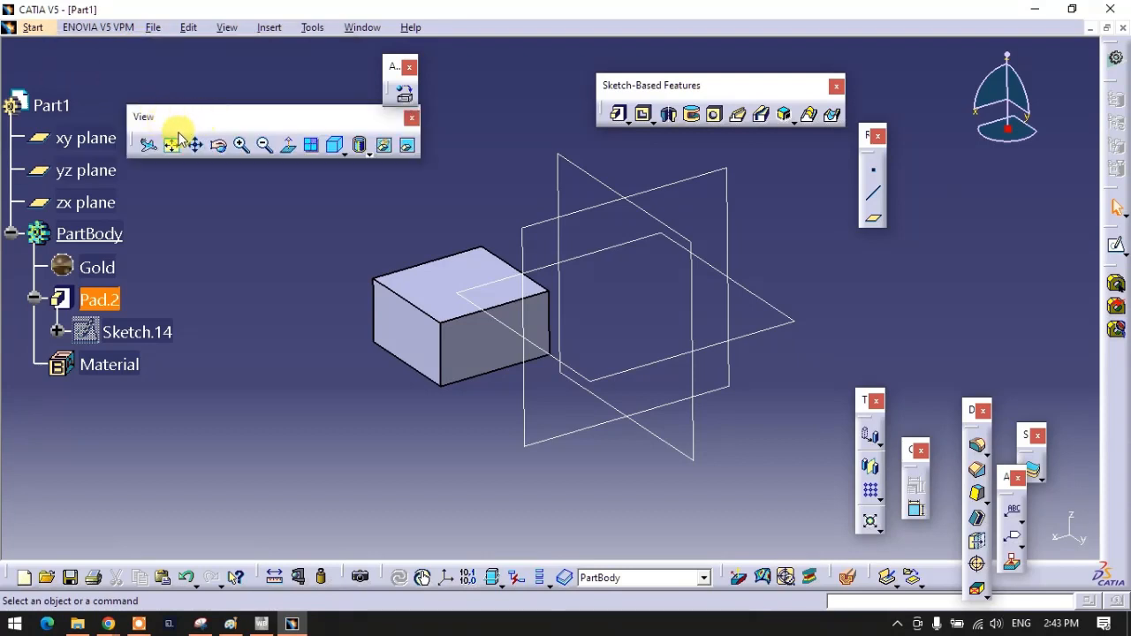
{"action": "left_click", "coordinate": [362, 147]}
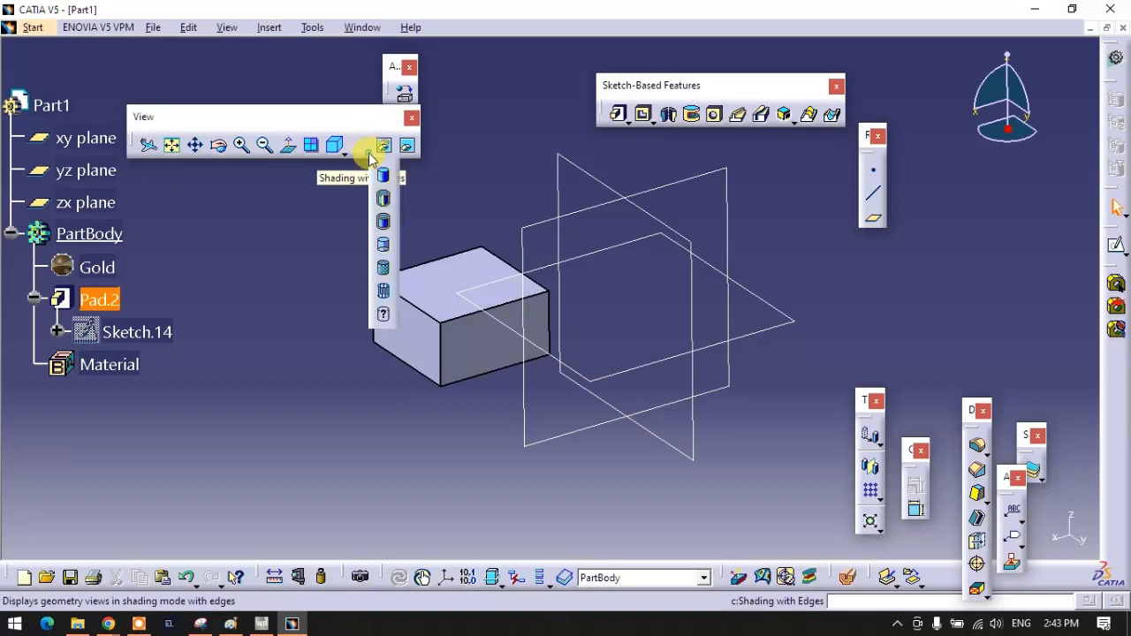
{"action": "mouse_move", "coordinate": [284, 220]}
{"action": "left_mouse_down"}
{"action": "mouse_move", "coordinate": [212, 291]}
{"action": "mouse_move", "coordinate": [198, 277]}
{"action": "left_mouse_up"}
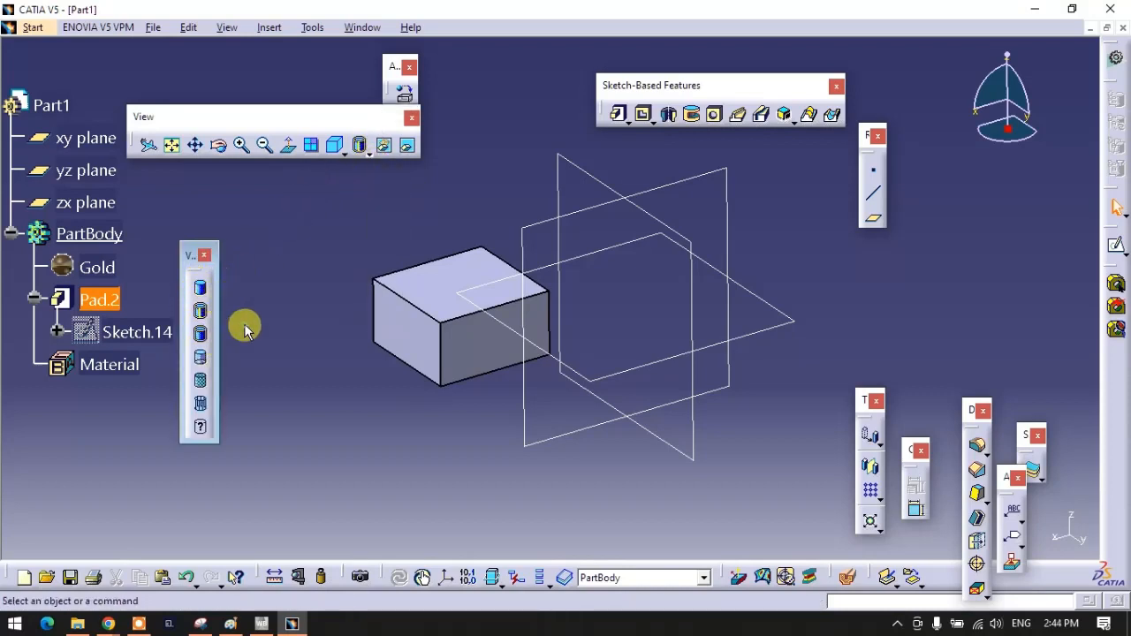
Compare the block in Shading, Shading with Edges, Shading with Edges without Smooth Edges, and shading with hidden edges
{"action": "left_click", "coordinate": [201, 292]}
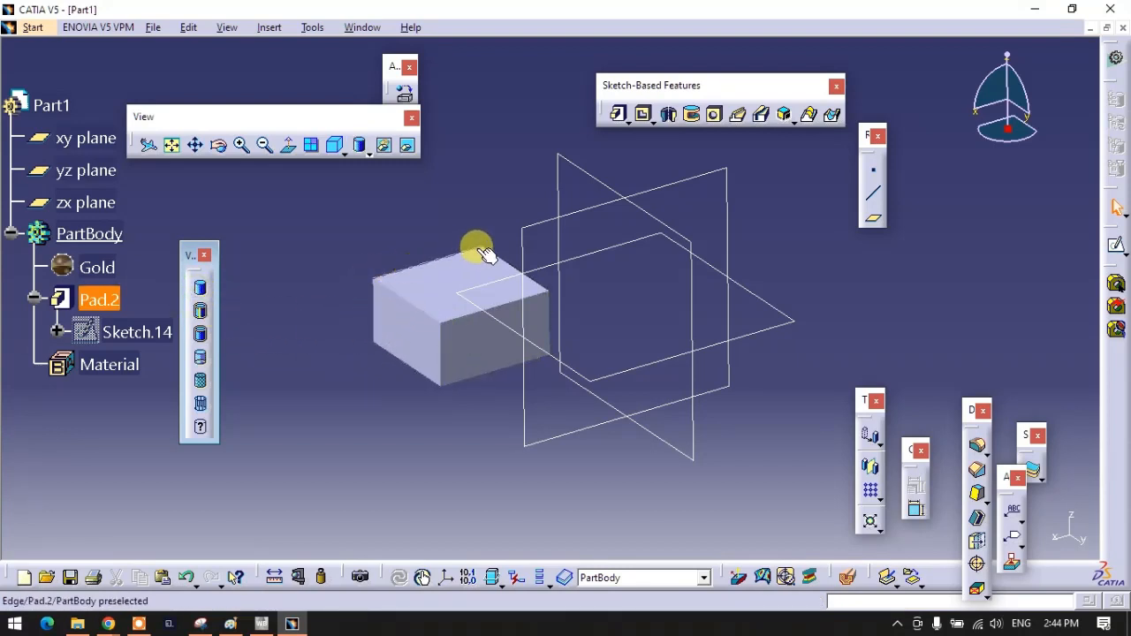
{"action": "left_click", "coordinate": [201, 313]}
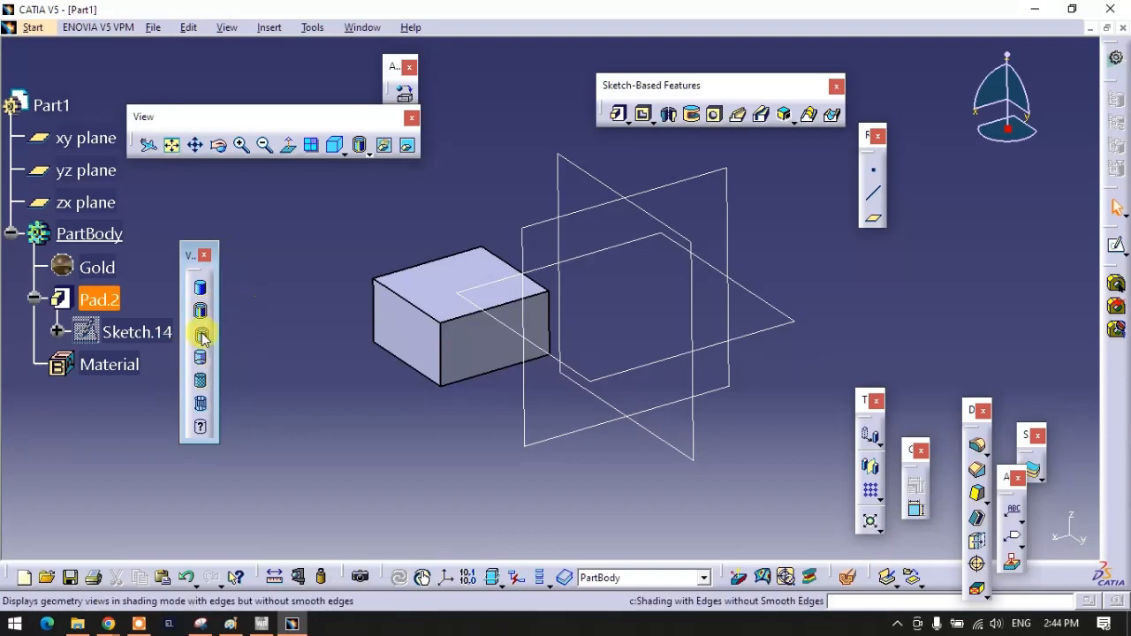
{"action": "left_click", "coordinate": [202, 336]}
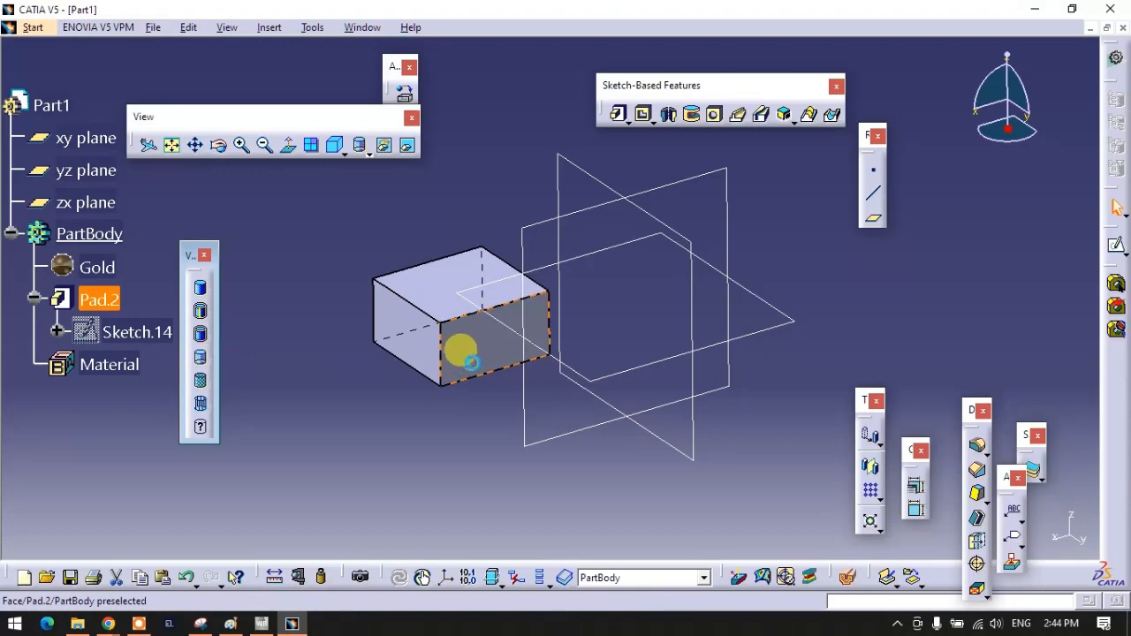
{"action": "middle_click_drag", "start_coordinate": [462, 346], "coordinate": [558, 257]}
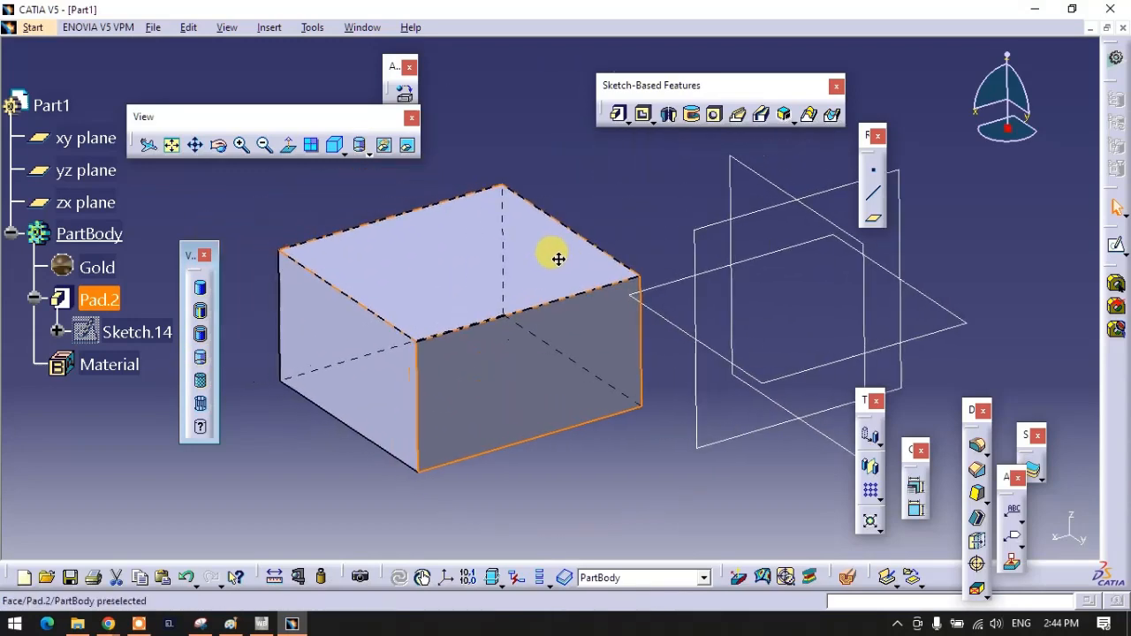
{"action": "middle_click_drag", "start_coordinate": [473, 316], "coordinate": [520, 348]}
{"action": "scroll", "coordinate": [520, 349], "scroll_direction": "down", "scroll_amount": 1}
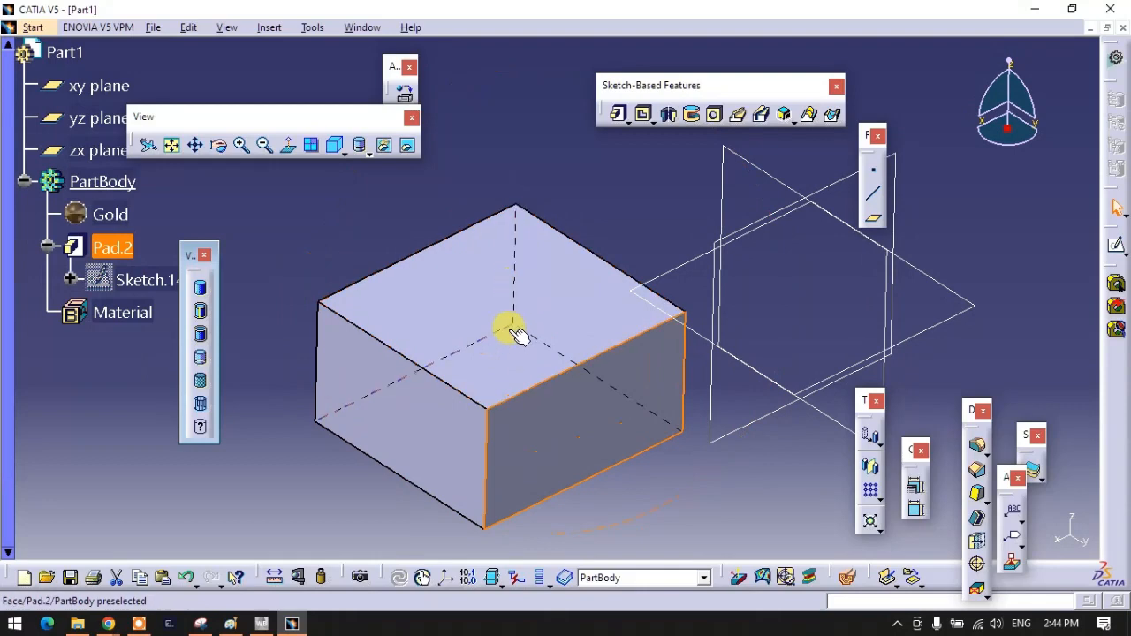
Compare Shading with Edges against shading with hidden edges, highlighting the block's hidden rear vertical edge and clearing the selection
{"action": "left_click", "coordinate": [203, 314]}
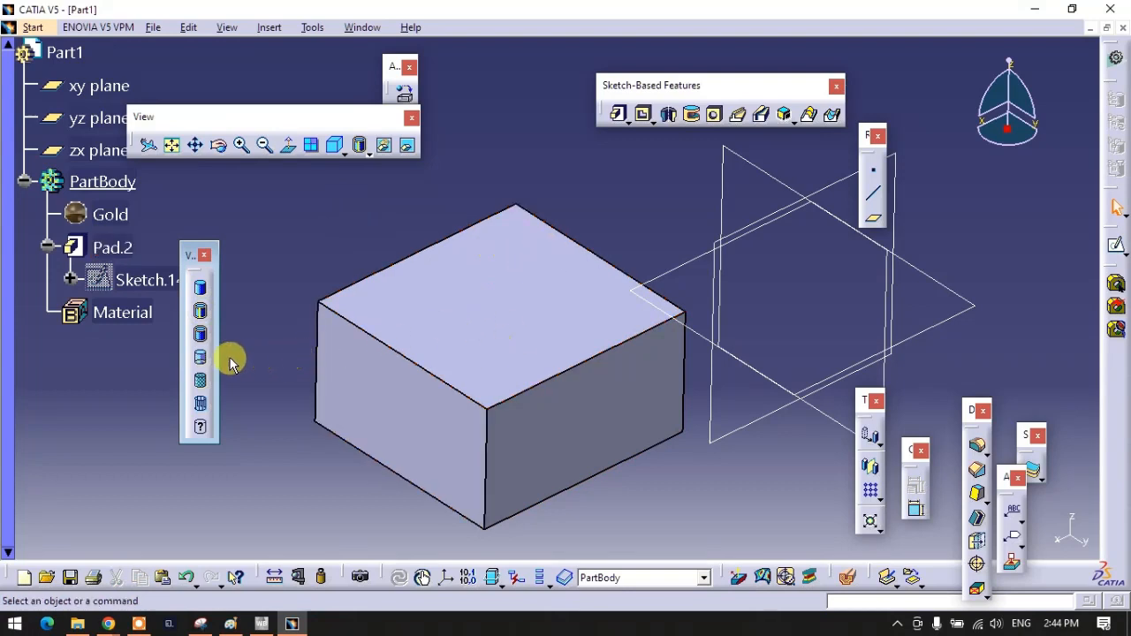
{"action": "left_click", "coordinate": [515, 285]}
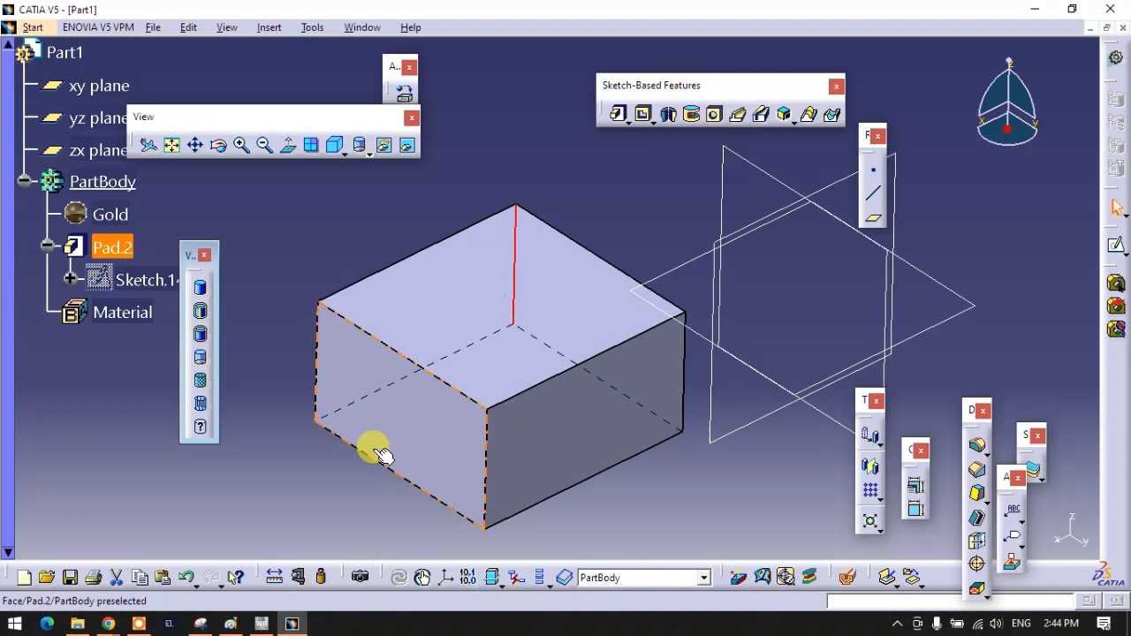
{"action": "left_click", "coordinate": [285, 442]}
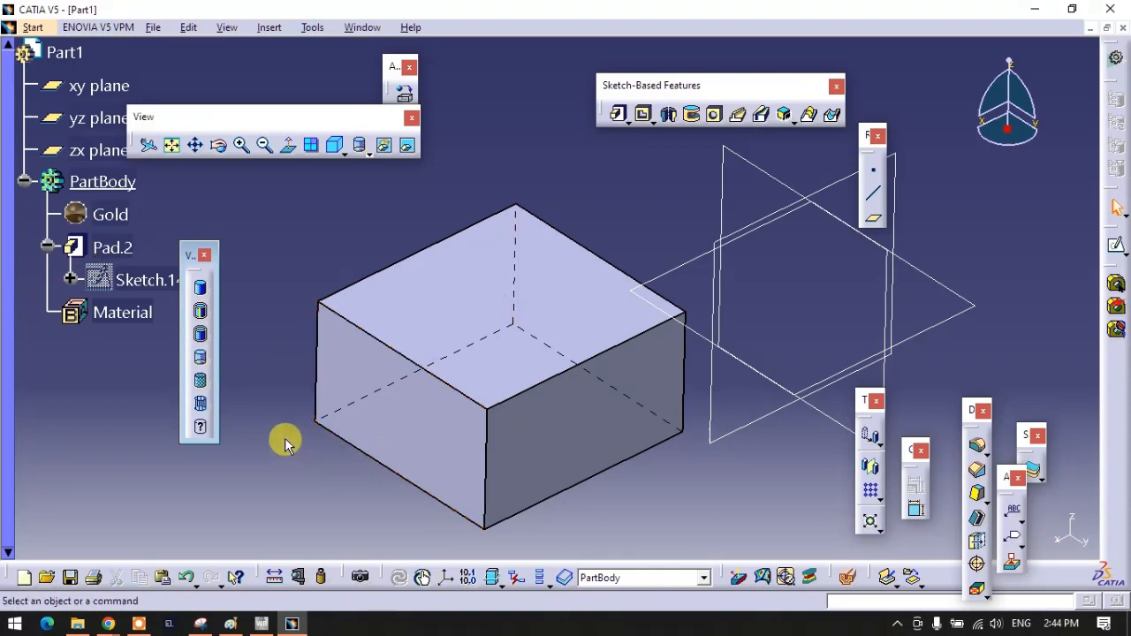
Display the block shaded with its material, compare it with Wireframe, and restore the material display
{"action": "left_click", "coordinate": [202, 387]}
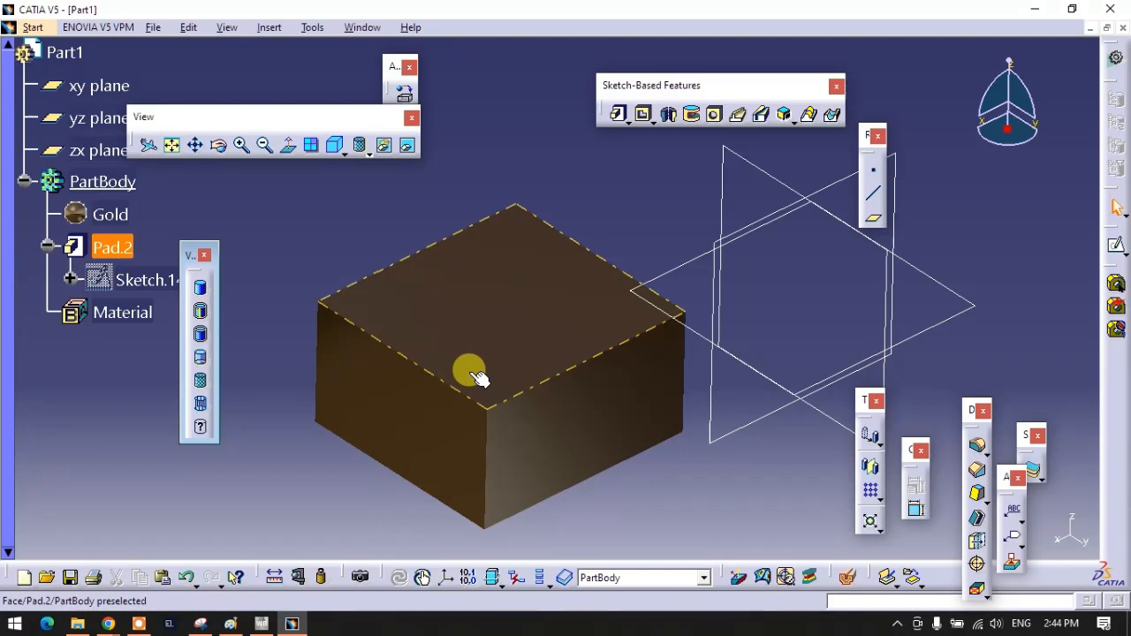
{"action": "left_click", "coordinate": [200, 406]}
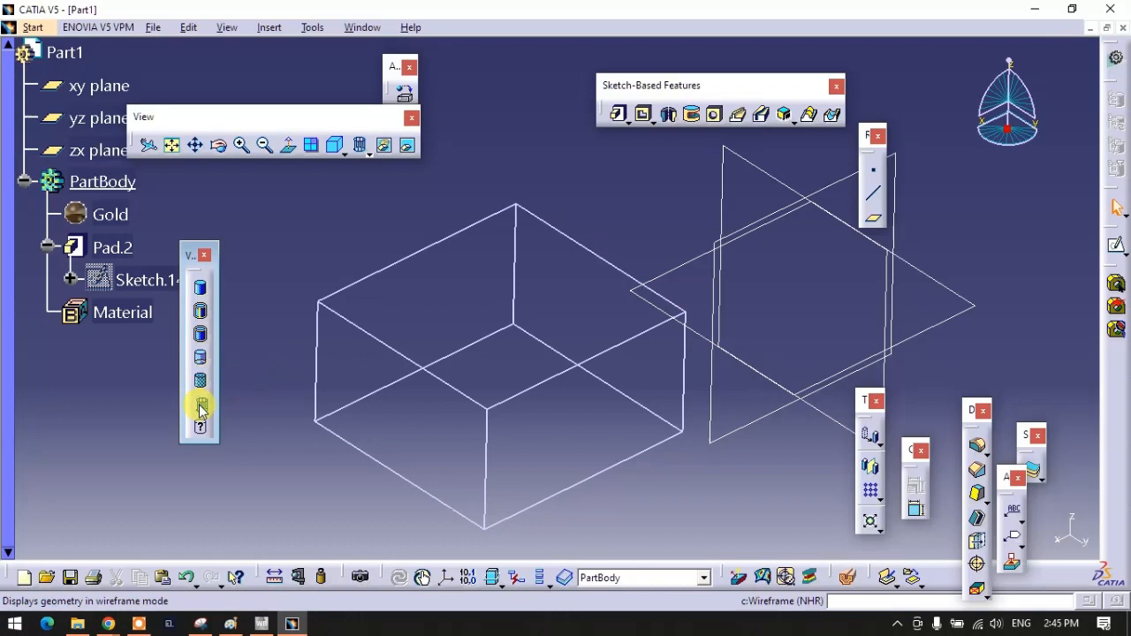
{"action": "left_click", "coordinate": [201, 381]}
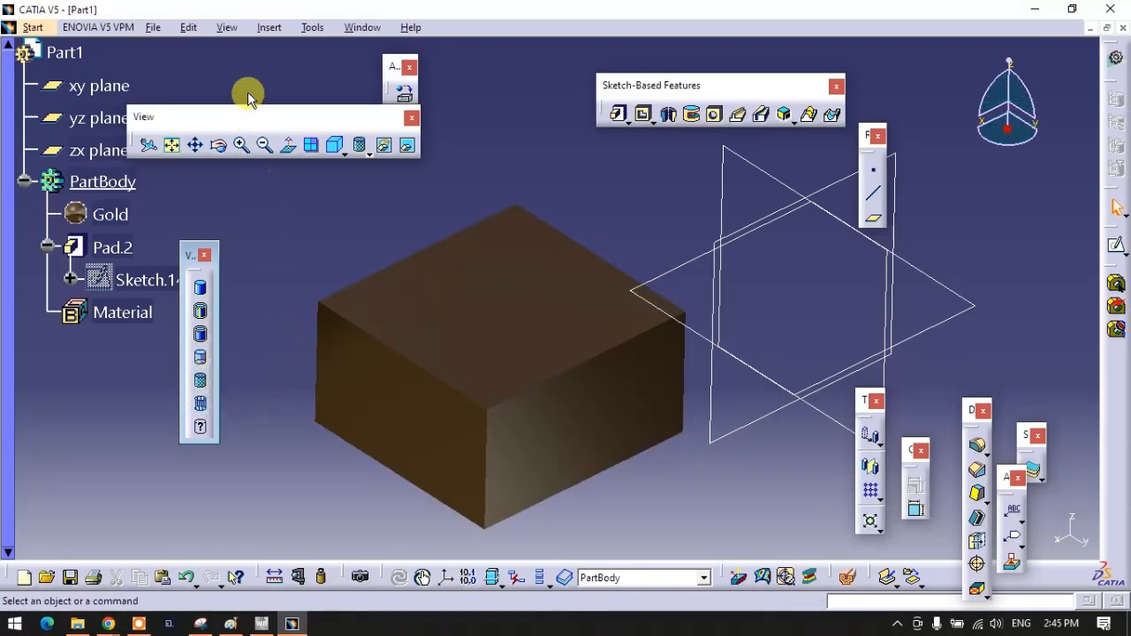
Open the lighting settings and move the Light Sources dialog and the floating view mode palette clear of the block
{"action": "left_click", "coordinate": [227, 29]}
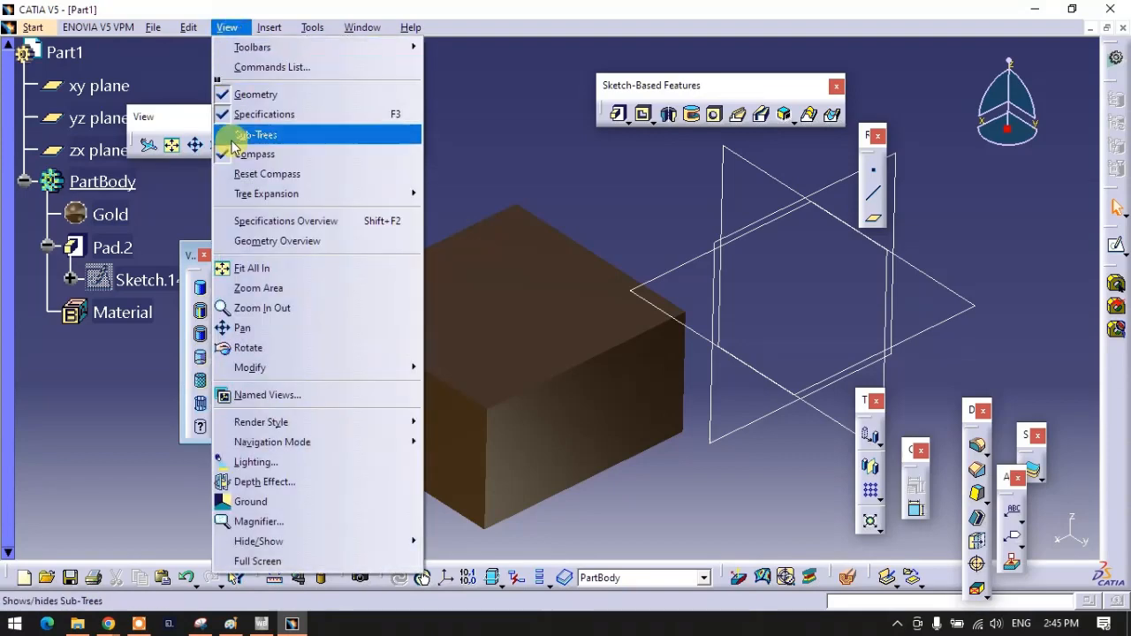
{"action": "left_click", "coordinate": [256, 462]}
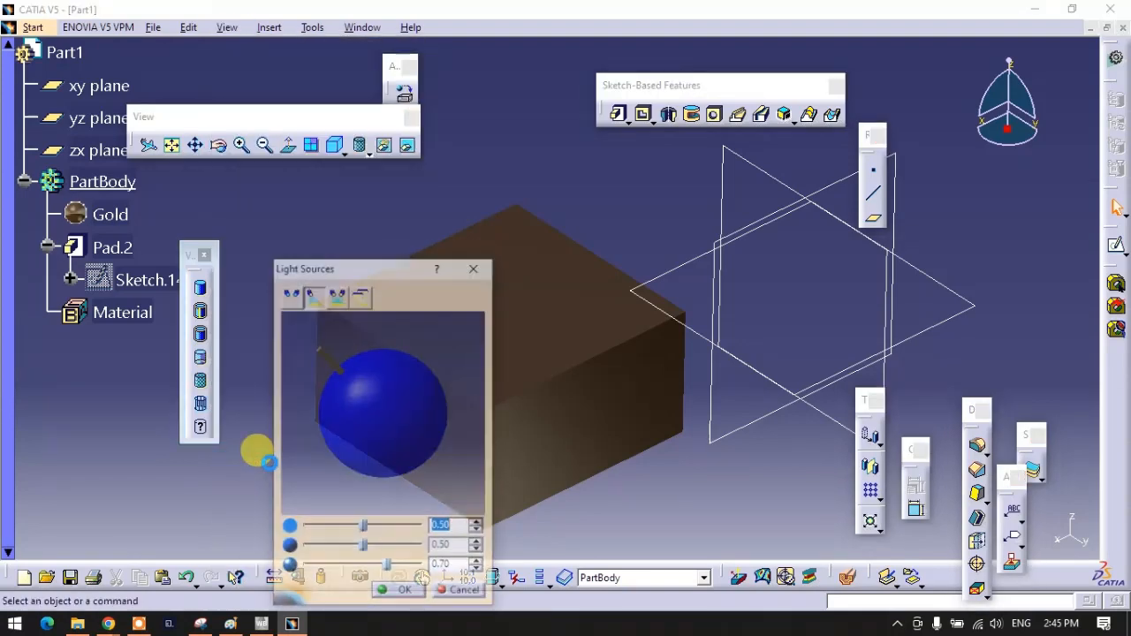
{"action": "left_click_drag", "start_coordinate": [323, 266], "coordinate": [168, 188]}
{"action": "left_click_drag", "start_coordinate": [188, 256], "coordinate": [65, 293]}
Compare no light with a single light source on the block, and raise all three light intensity values to 1.00
{"action": "left_click", "coordinate": [133, 216]}
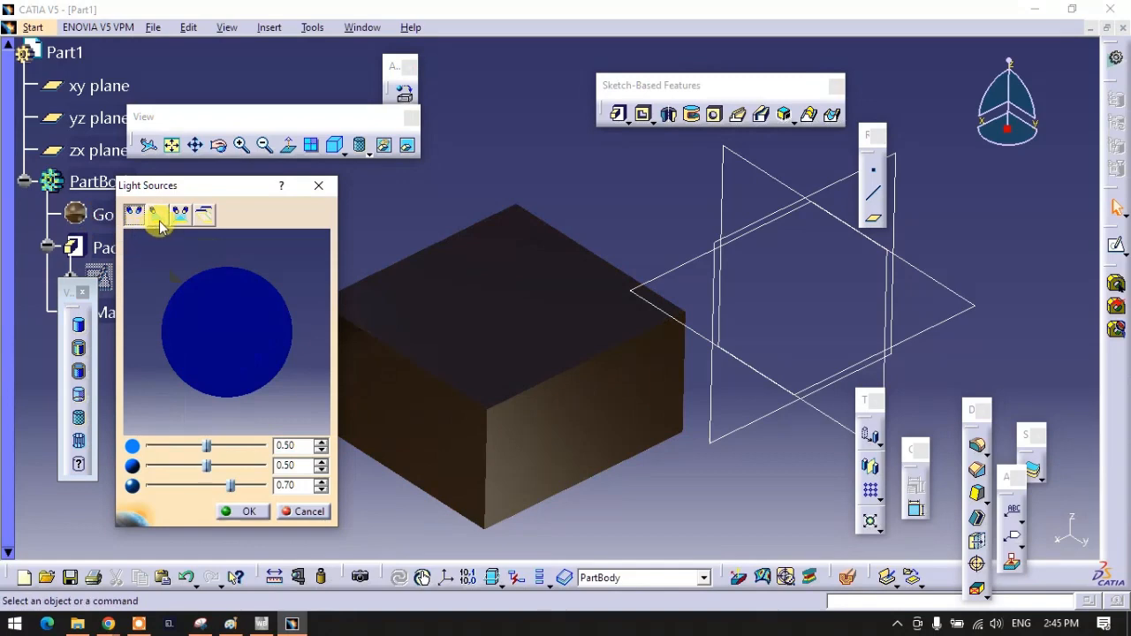
{"action": "left_click", "coordinate": [157, 216]}
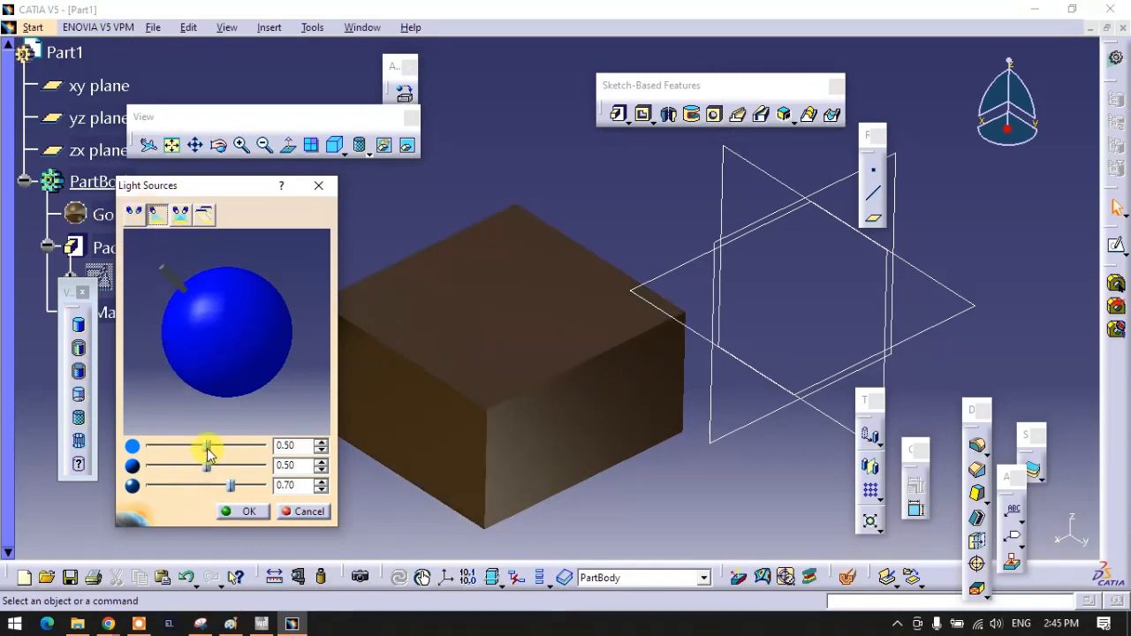
{"action": "left_click_drag", "start_coordinate": [209, 453], "coordinate": [266, 486]}
{"action": "left_click", "coordinate": [232, 488]}
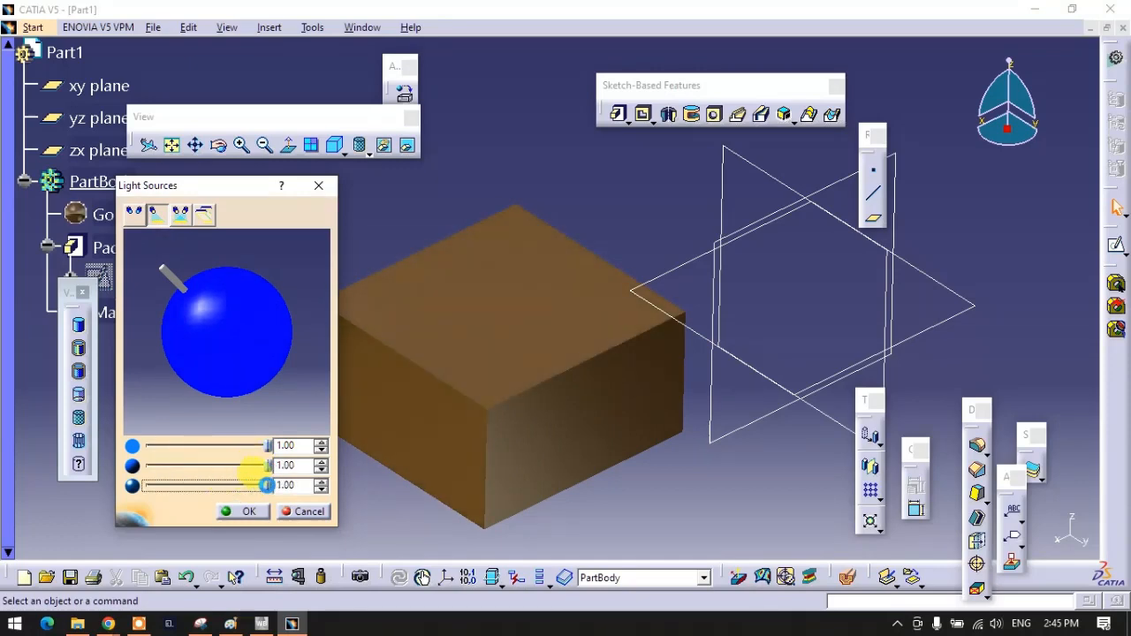
Illuminate the block with two lights, move the second closer to the sphere's centre, and compare with neon and single lighting
{"action": "left_click", "coordinate": [179, 217]}
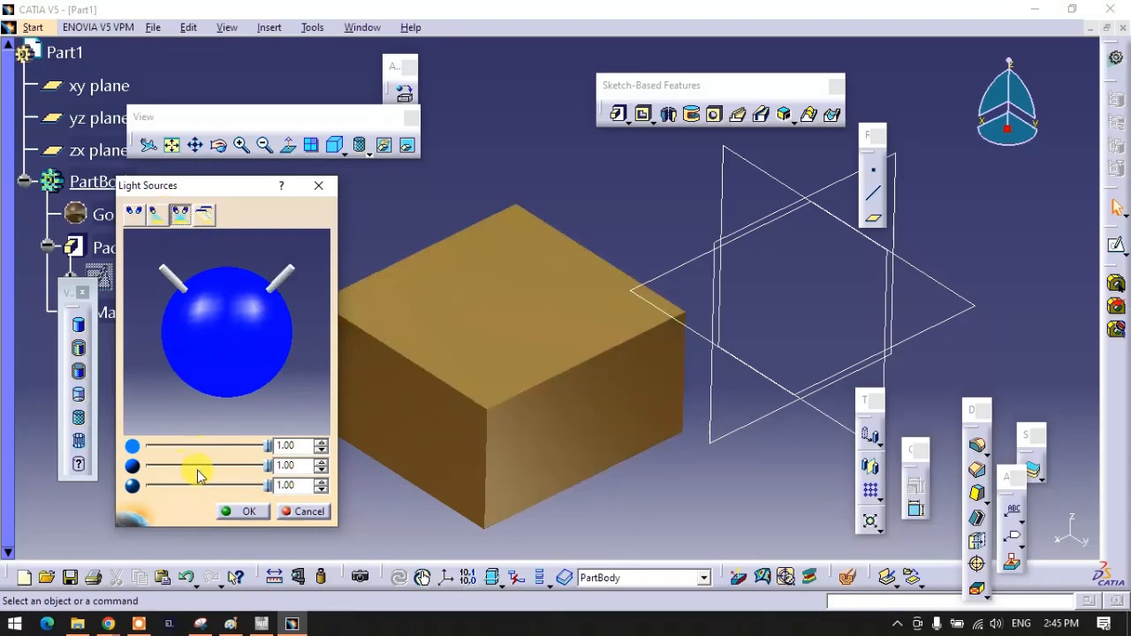
{"action": "mouse_move", "coordinate": [282, 283]}
{"action": "left_mouse_down"}
{"action": "mouse_move", "coordinate": [275, 361]}
{"action": "mouse_move", "coordinate": [185, 368]}
{"action": "mouse_move", "coordinate": [171, 319]}
{"action": "mouse_move", "coordinate": [207, 285]}
{"action": "mouse_move", "coordinate": [276, 334]}
{"action": "mouse_move", "coordinate": [240, 386]}
{"action": "mouse_move", "coordinate": [202, 333]}
{"action": "mouse_move", "coordinate": [251, 305]}
{"action": "left_mouse_up"}
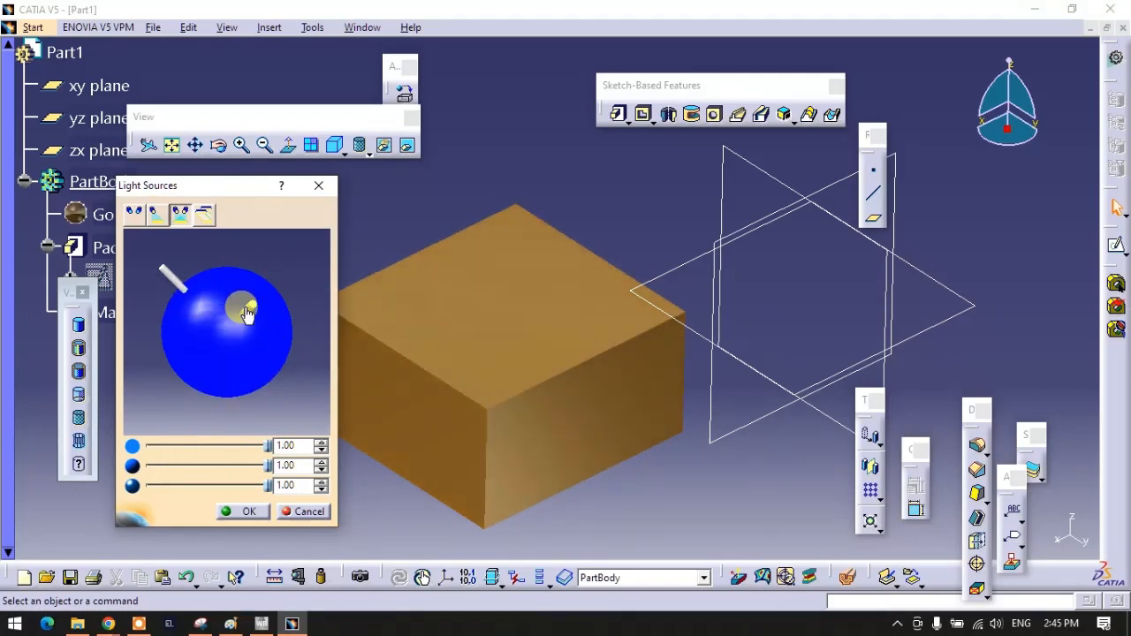
{"action": "left_click", "coordinate": [206, 219]}
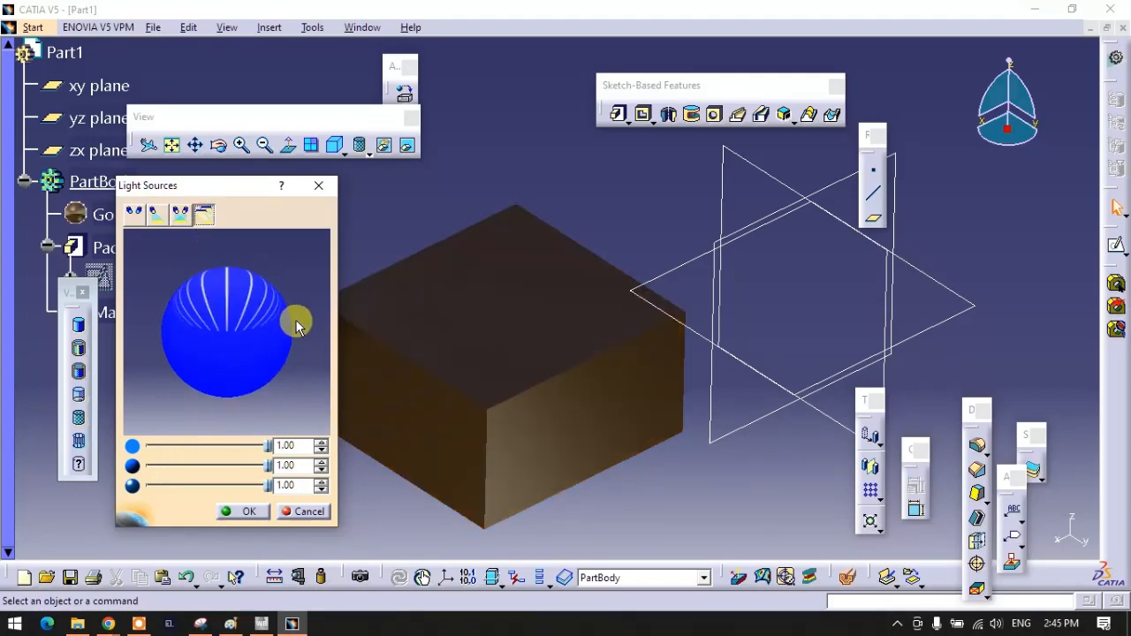
{"action": "mouse_move", "coordinate": [270, 446]}
{"action": "left_mouse_down"}
{"action": "mouse_move", "coordinate": [165, 447]}
{"action": "mouse_move", "coordinate": [269, 447]}
{"action": "mouse_move", "coordinate": [182, 466]}
{"action": "mouse_move", "coordinate": [268, 465]}
{"action": "left_mouse_up"}
{"action": "left_click", "coordinate": [168, 219]}
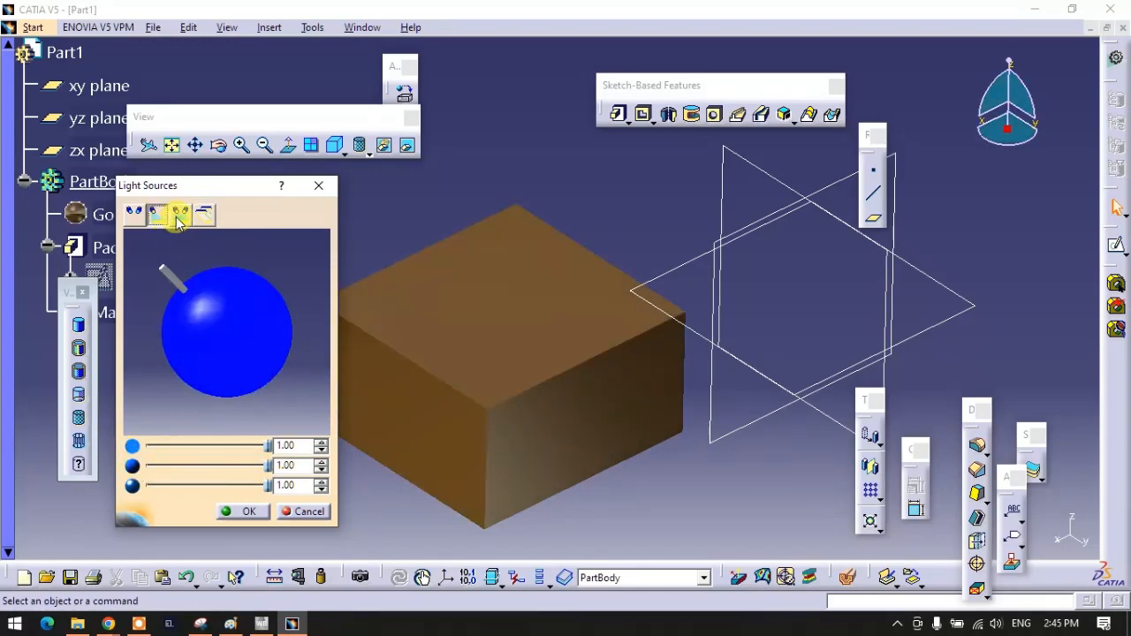
Return to two light sources, reposition them above and beside the preview sphere, and accept the lighting
{"action": "left_click", "coordinate": [179, 217]}
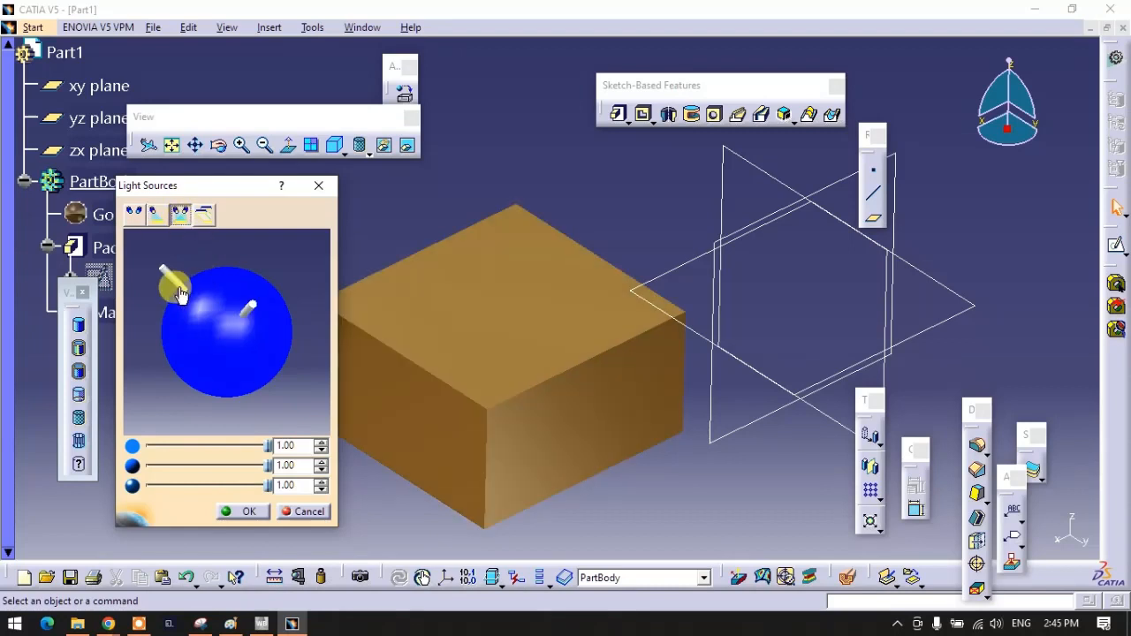
{"action": "mouse_move", "coordinate": [173, 275]}
{"action": "left_mouse_down"}
{"action": "mouse_move", "coordinate": [208, 279]}
{"action": "mouse_move", "coordinate": [238, 257]}
{"action": "mouse_move", "coordinate": [260, 316]}
{"action": "mouse_move", "coordinate": [298, 356]}
{"action": "left_mouse_up"}
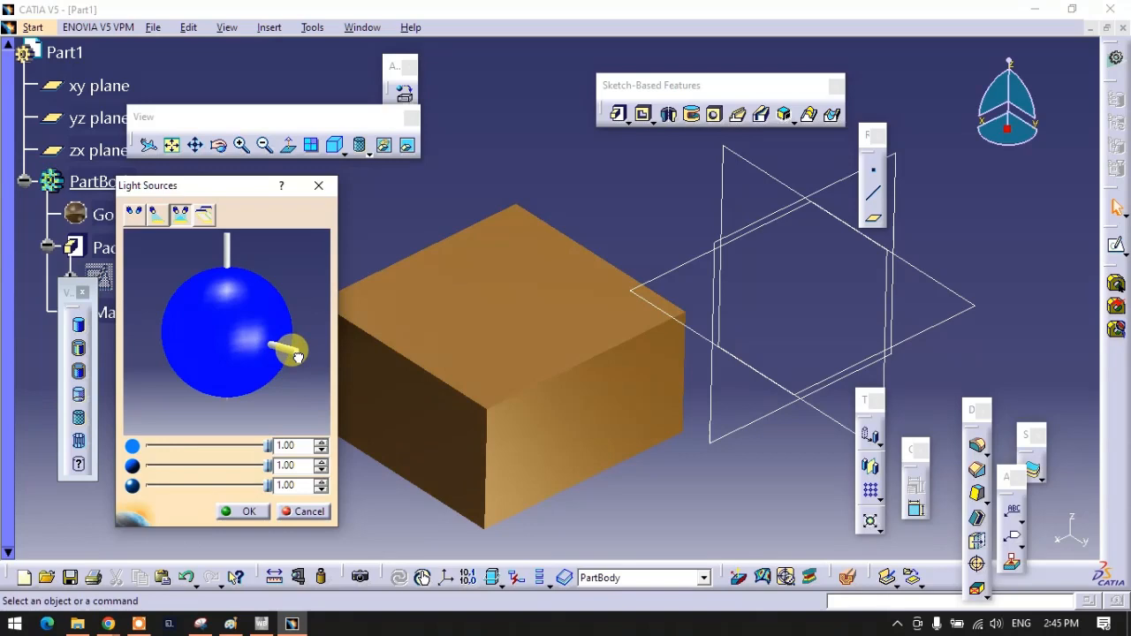
{"action": "left_click", "coordinate": [243, 511]}
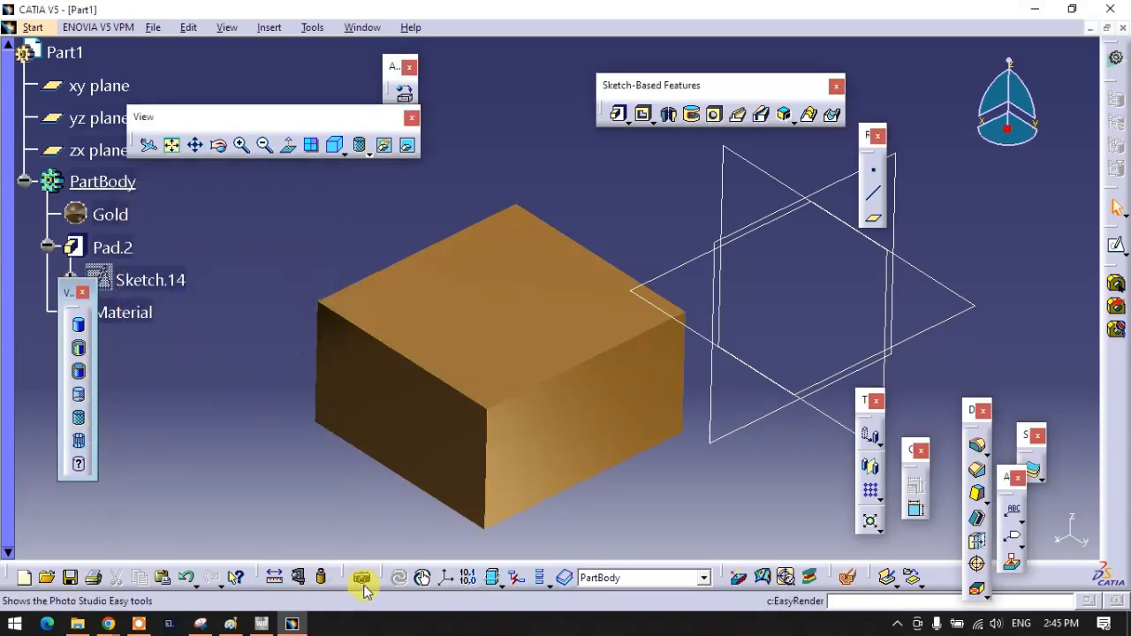
Float the Render toolbar and use Photo Studio Easy to render a 567 x 429 area around the whole block, closing the Render dialog
{"action": "left_click_drag", "start_coordinate": [250, 257], "coordinate": [239, 256]}
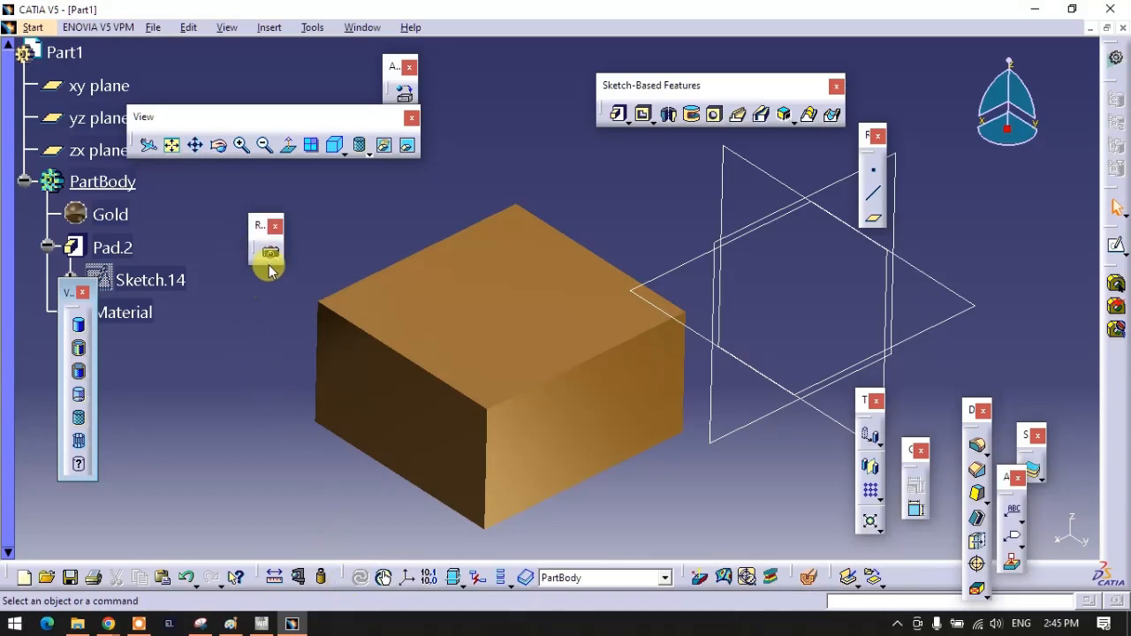
{"action": "left_click", "coordinate": [271, 257]}
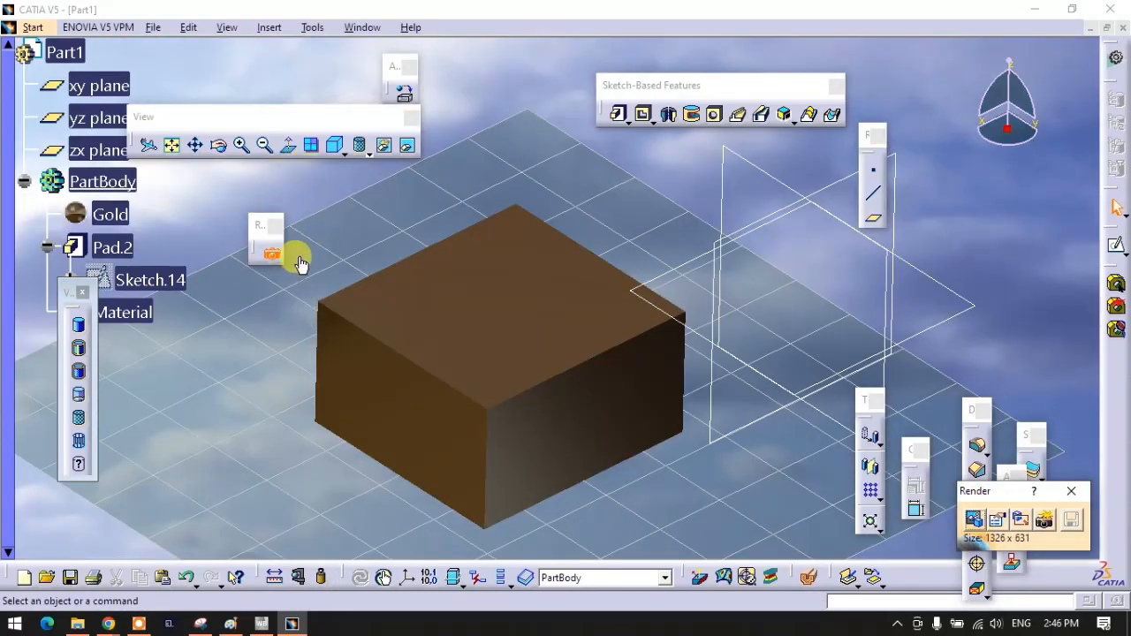
{"action": "left_click_drag", "start_coordinate": [967, 492], "coordinate": [348, 194]}
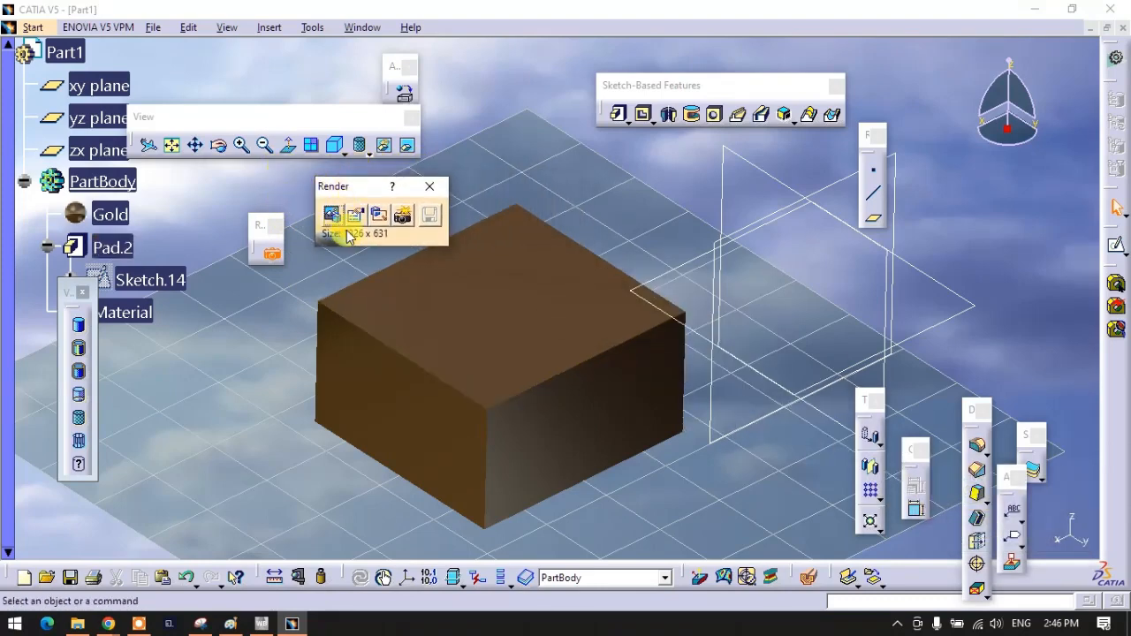
{"action": "left_click", "coordinate": [379, 221]}
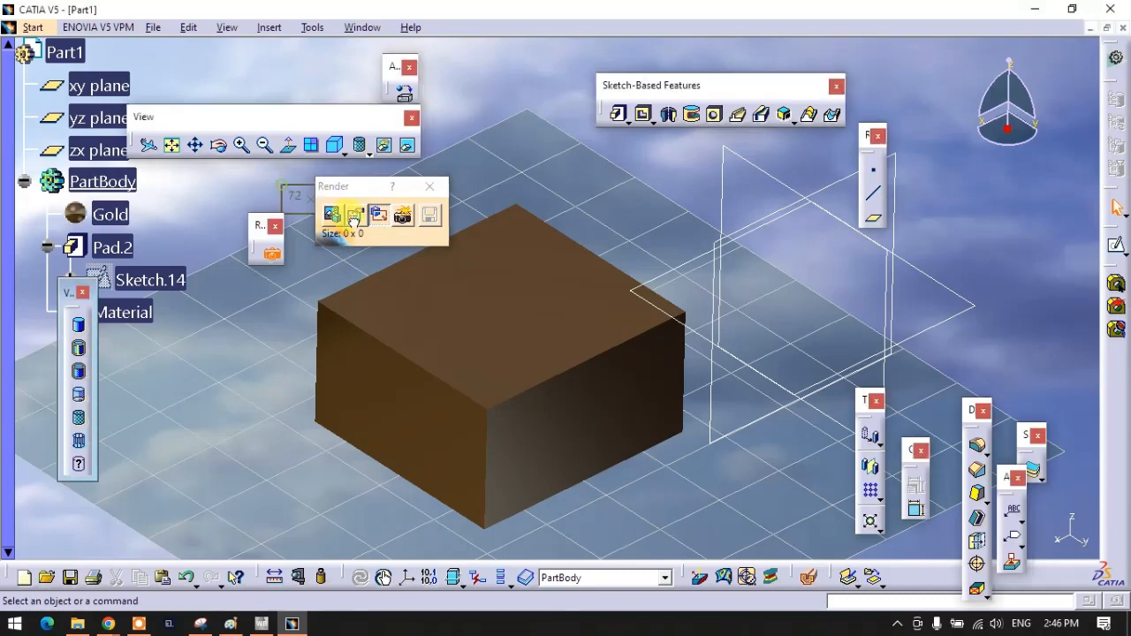
{"action": "mouse_move", "coordinate": [281, 184]}
{"action": "left_mouse_down"}
{"action": "mouse_move", "coordinate": [664, 442]}
{"action": "mouse_move", "coordinate": [751, 539]}
{"action": "left_mouse_up"}
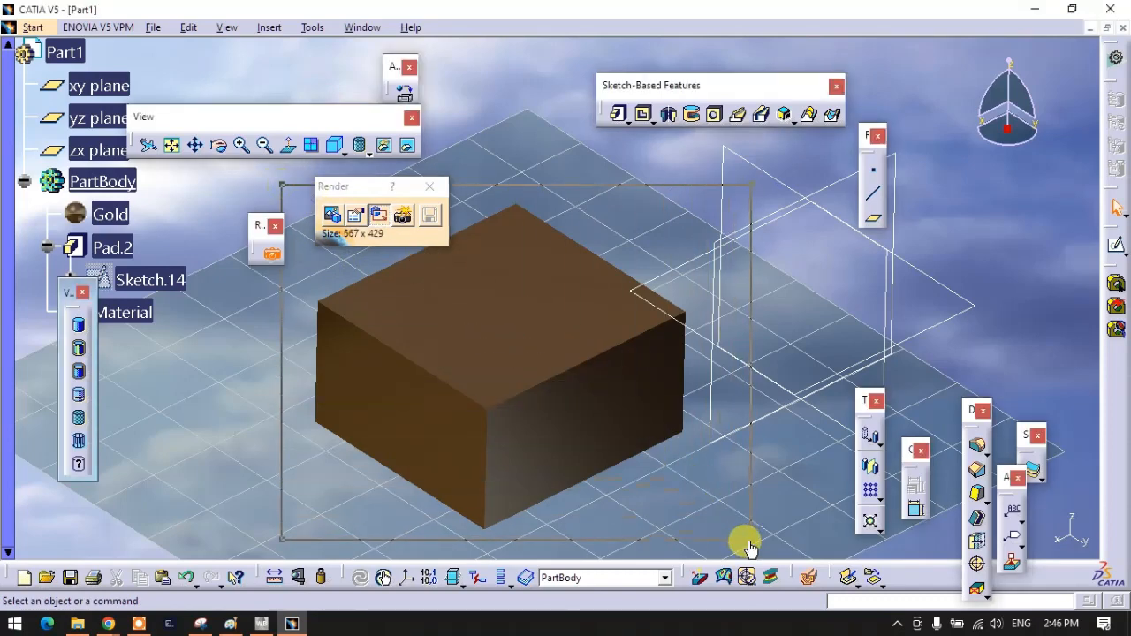
{"action": "left_click", "coordinate": [405, 219]}
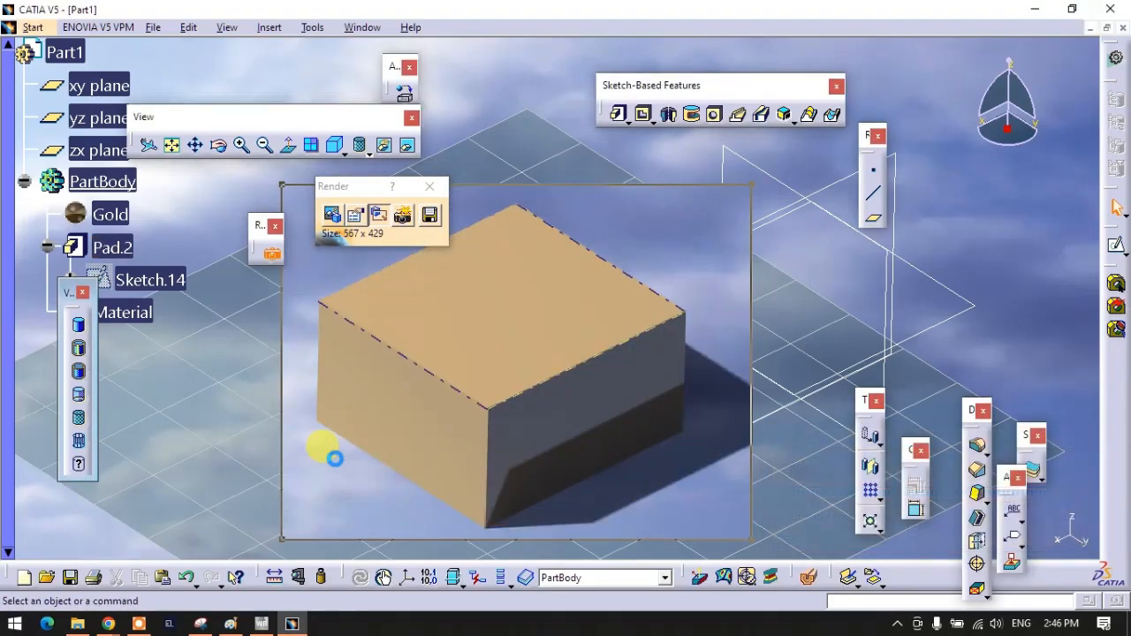
{"action": "left_click", "coordinate": [429, 187]}
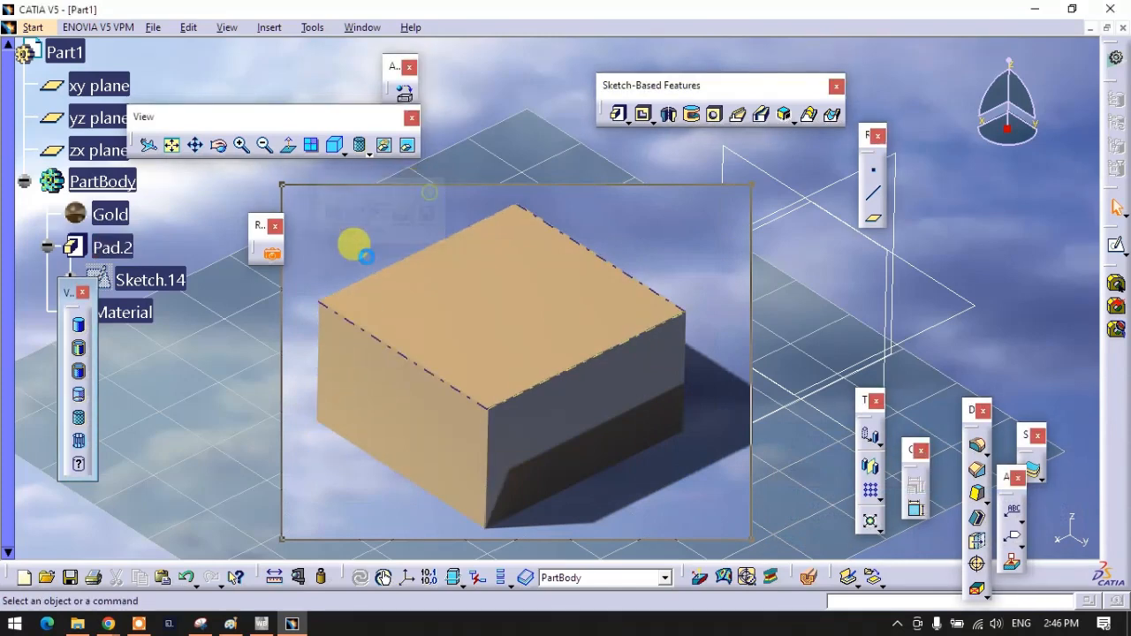
Render a 285 x 285 area over the block's front-left portion with Photo Studio Easy, clear the area and exit the tool
{"action": "left_click", "coordinate": [273, 256]}
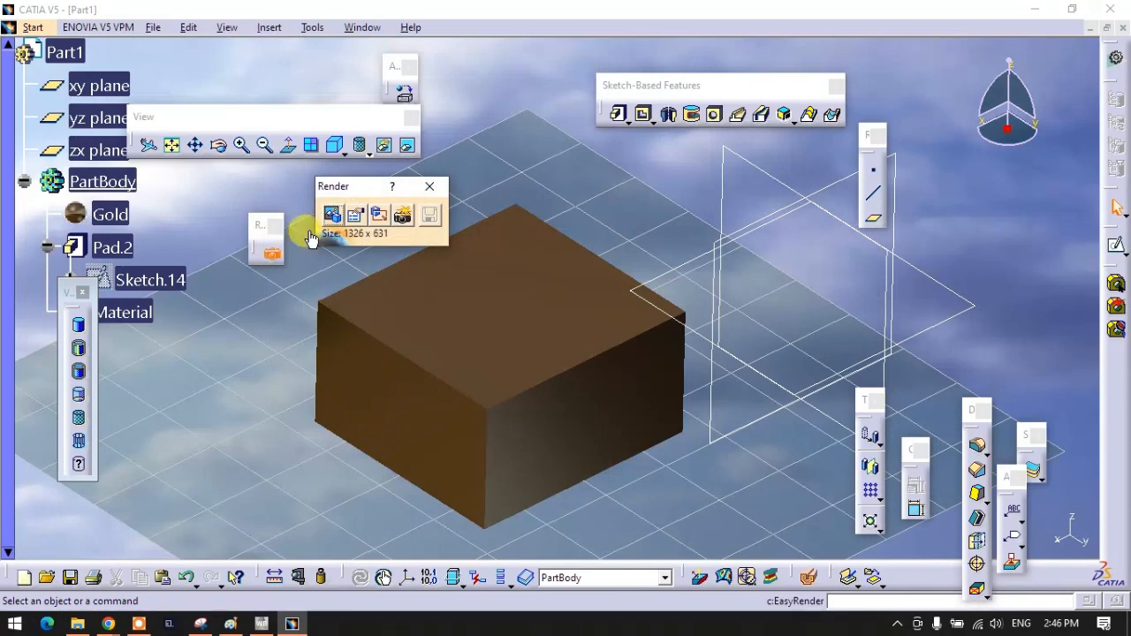
{"action": "left_click_drag", "start_coordinate": [342, 194], "coordinate": [329, 190]}
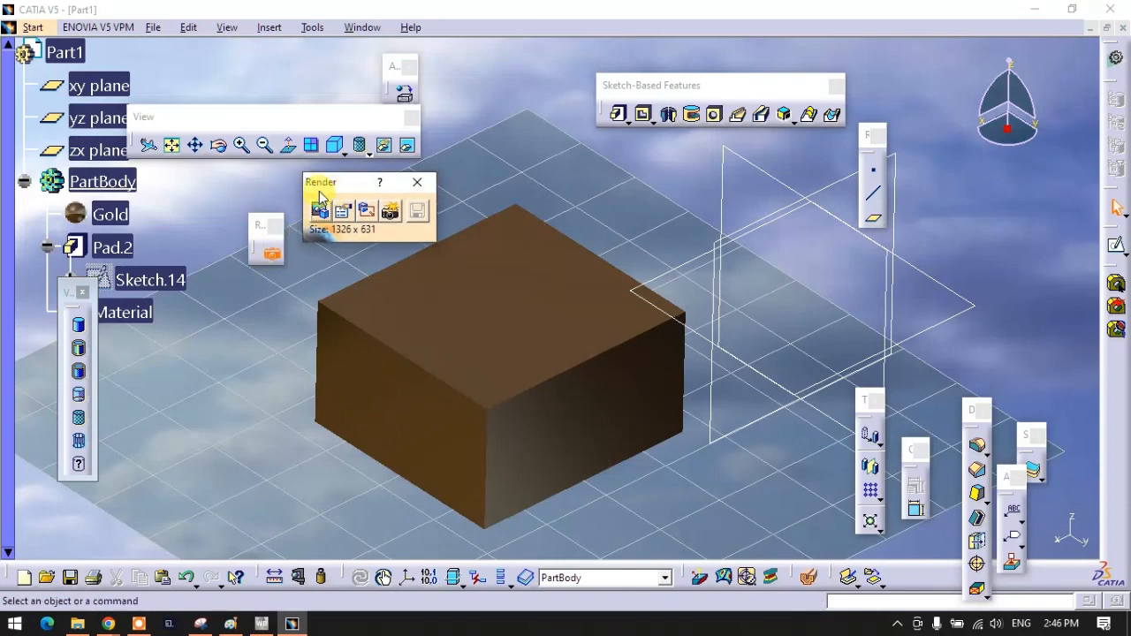
{"action": "left_click", "coordinate": [366, 210]}
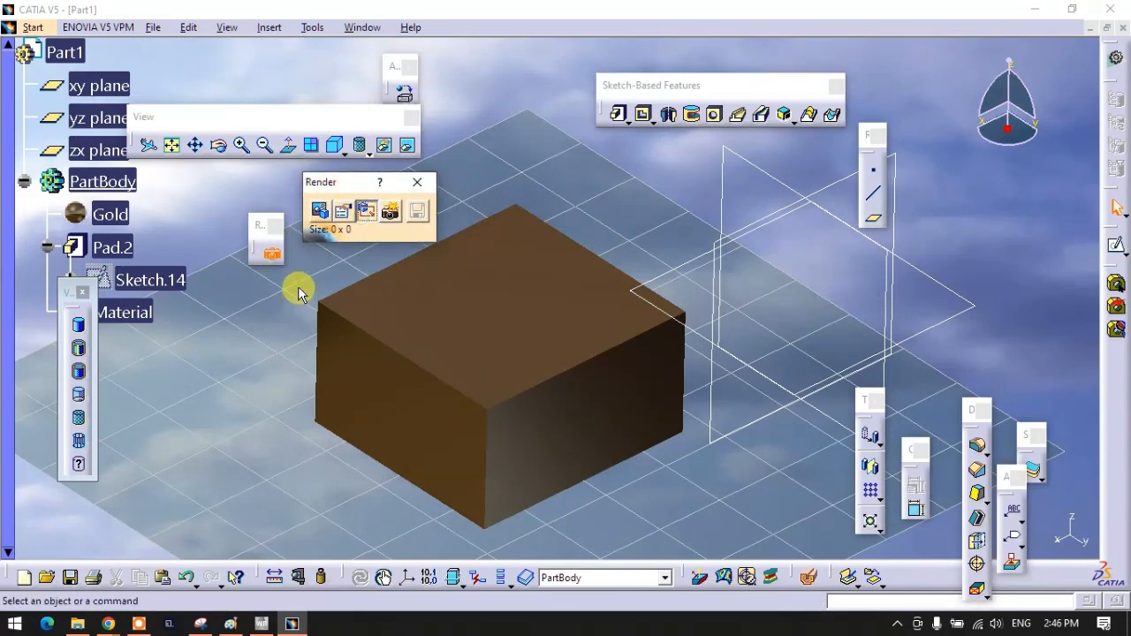
{"action": "left_click_drag", "start_coordinate": [299, 284], "coordinate": [534, 524]}
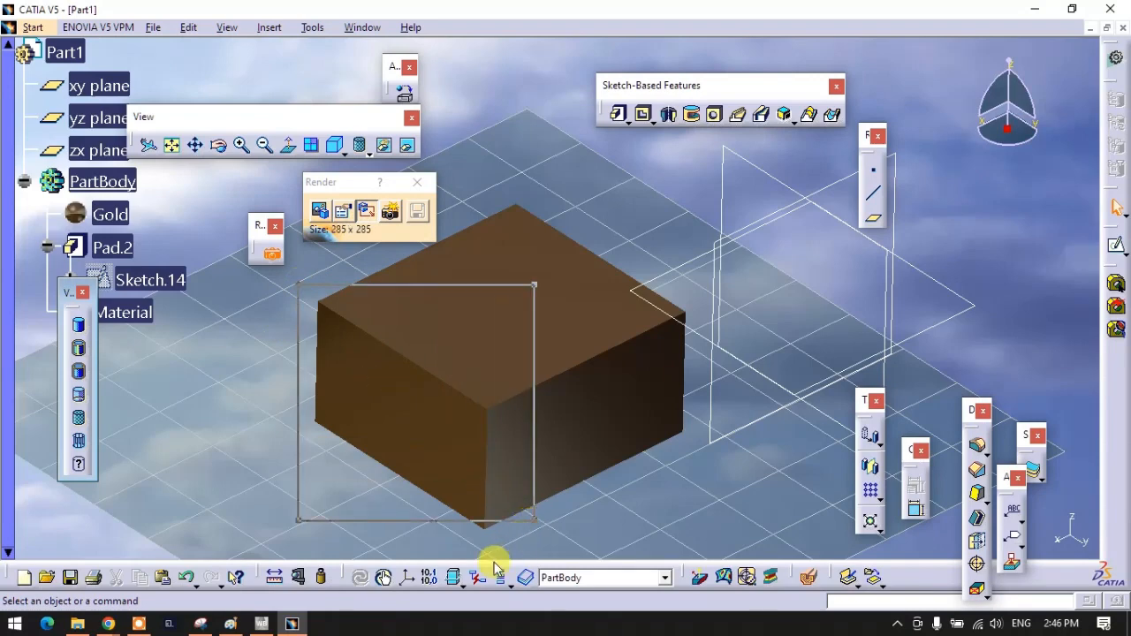
{"action": "left_click", "coordinate": [390, 210]}
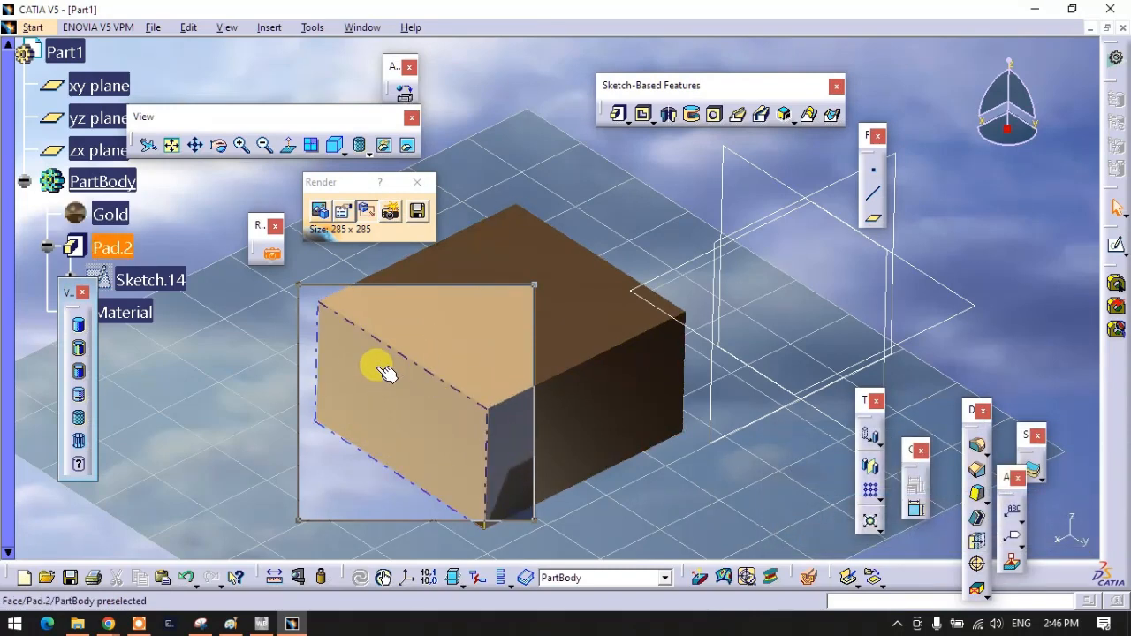
{"action": "left_click", "coordinate": [366, 210]}
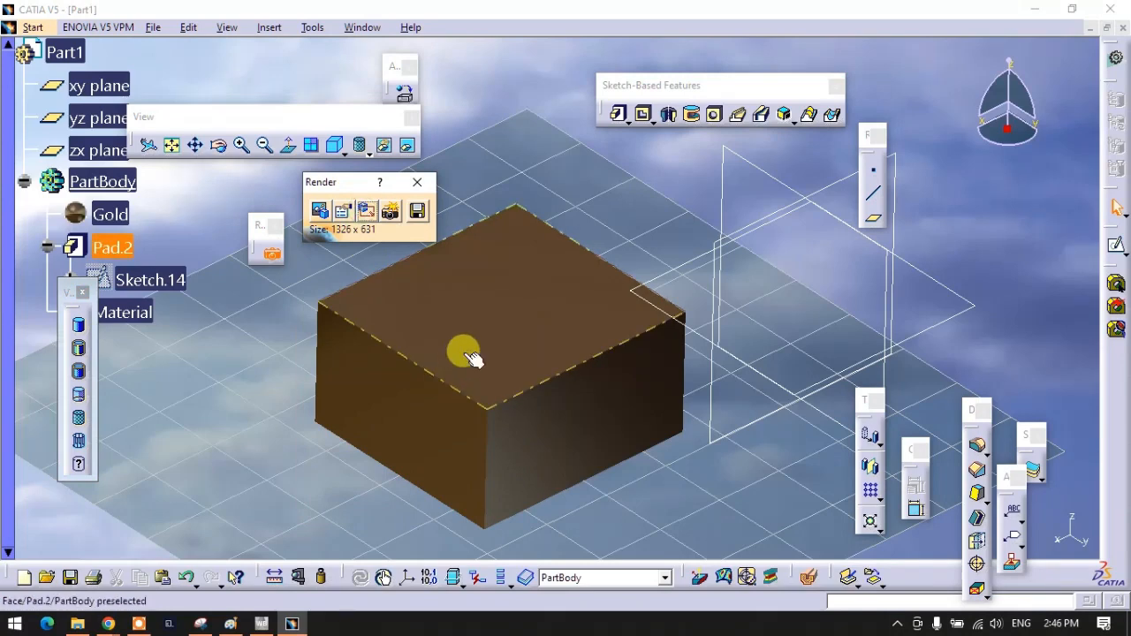
{"action": "left_click", "coordinate": [271, 254]}
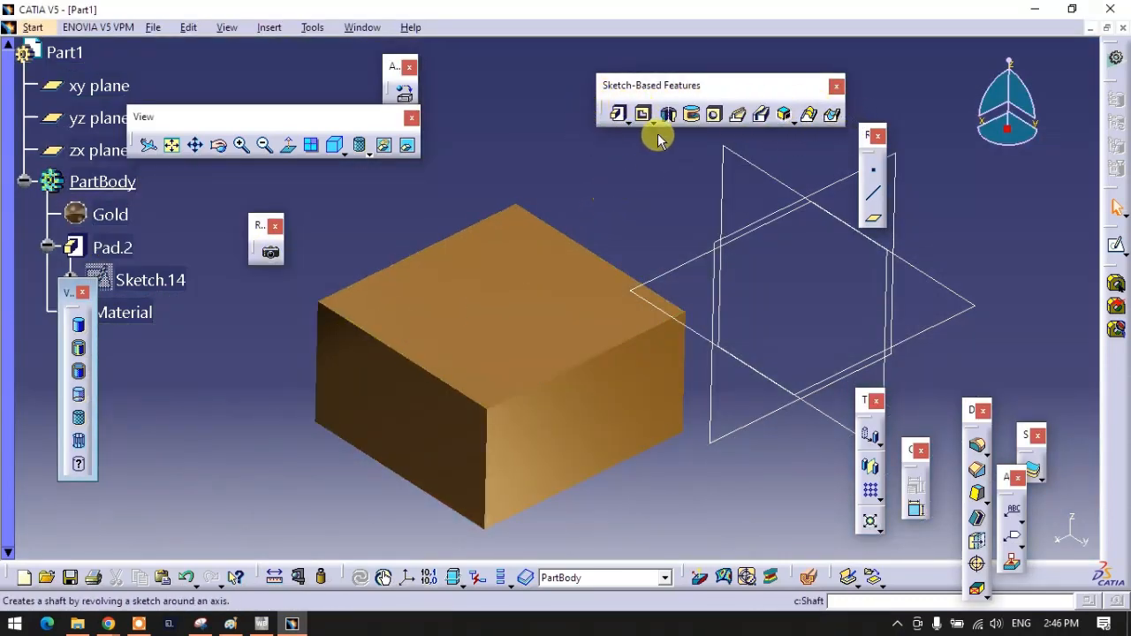
{"action": "left_click_drag", "start_coordinate": [631, 91], "coordinate": [543, 93]}
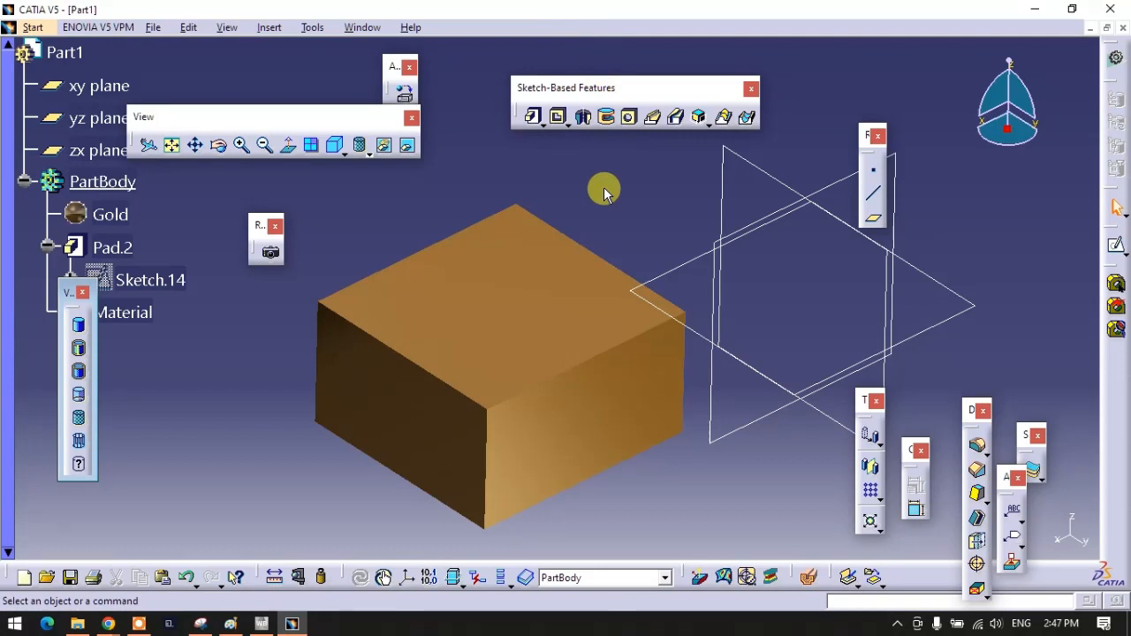
{"action": "left_click", "coordinate": [138, 624]}
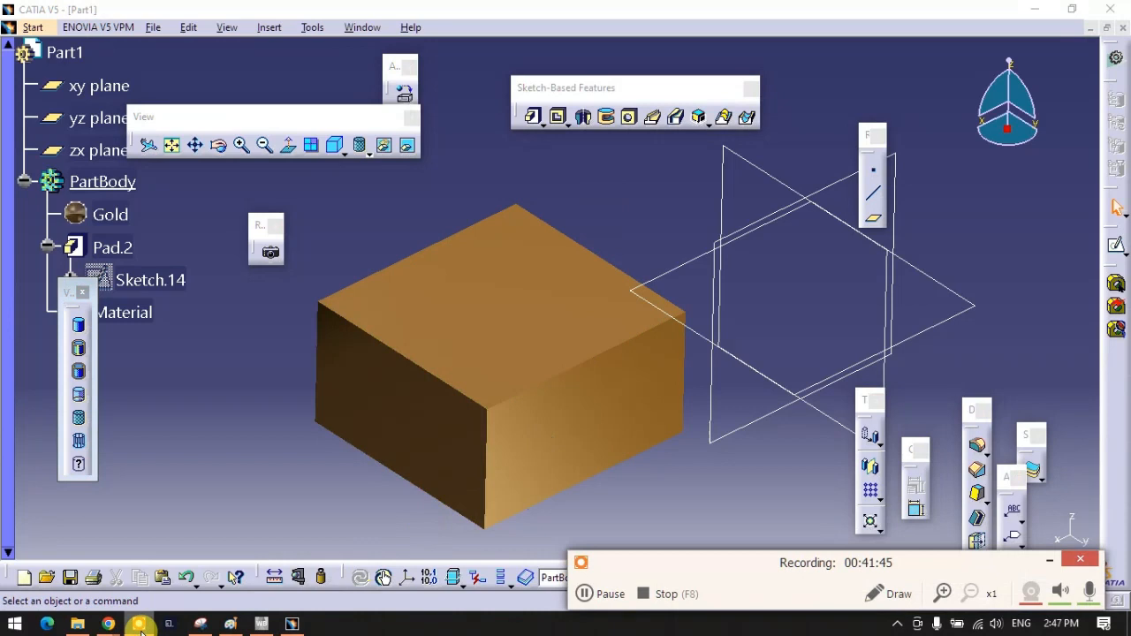
{"action": "left_click_drag", "start_coordinate": [648, 575], "coordinate": [606, 423]}
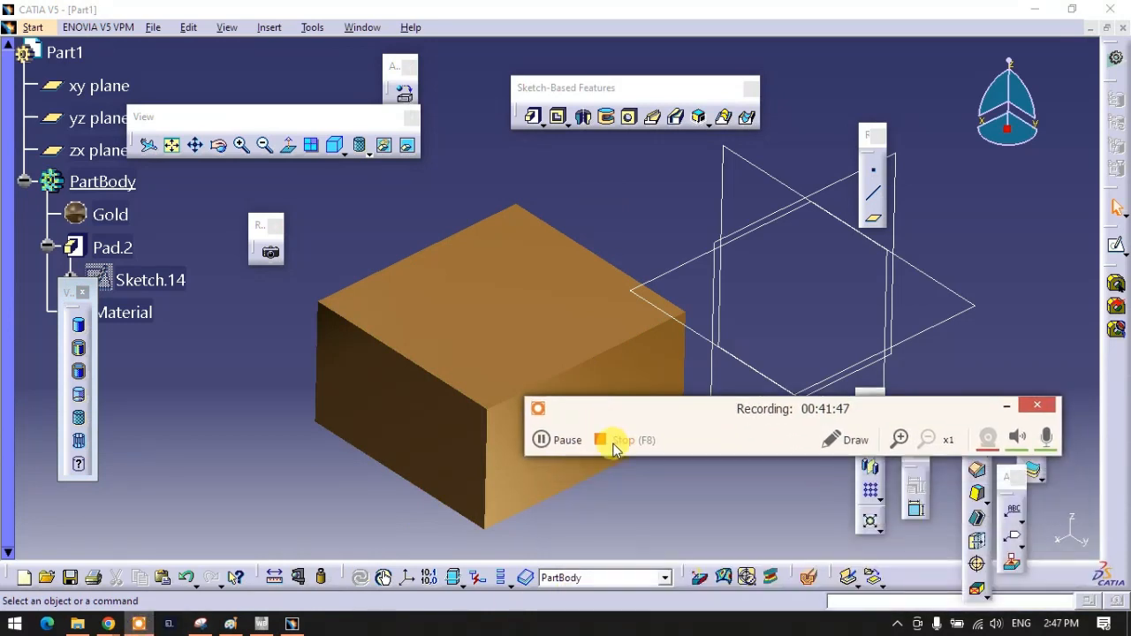